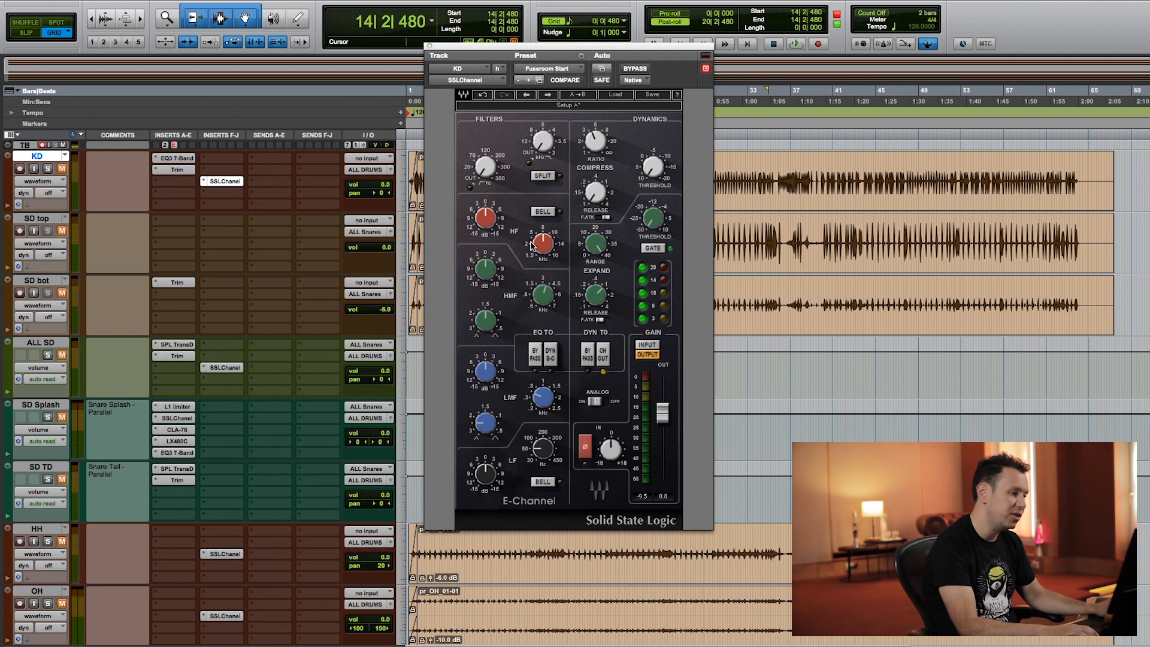
# Play the drums, engage the high-pass filter on the KD channel strip and adjust its compressor threshold
pyautogui.press('space')
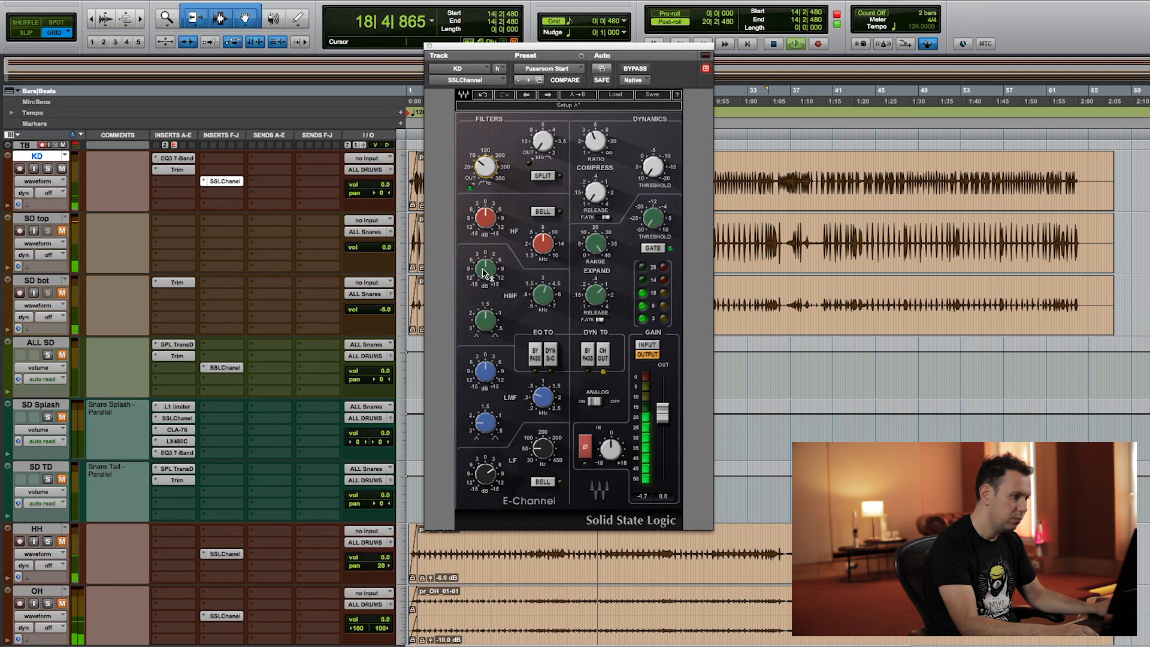
pyautogui.moveTo(484, 373); pyautogui.dragTo(484, 409)
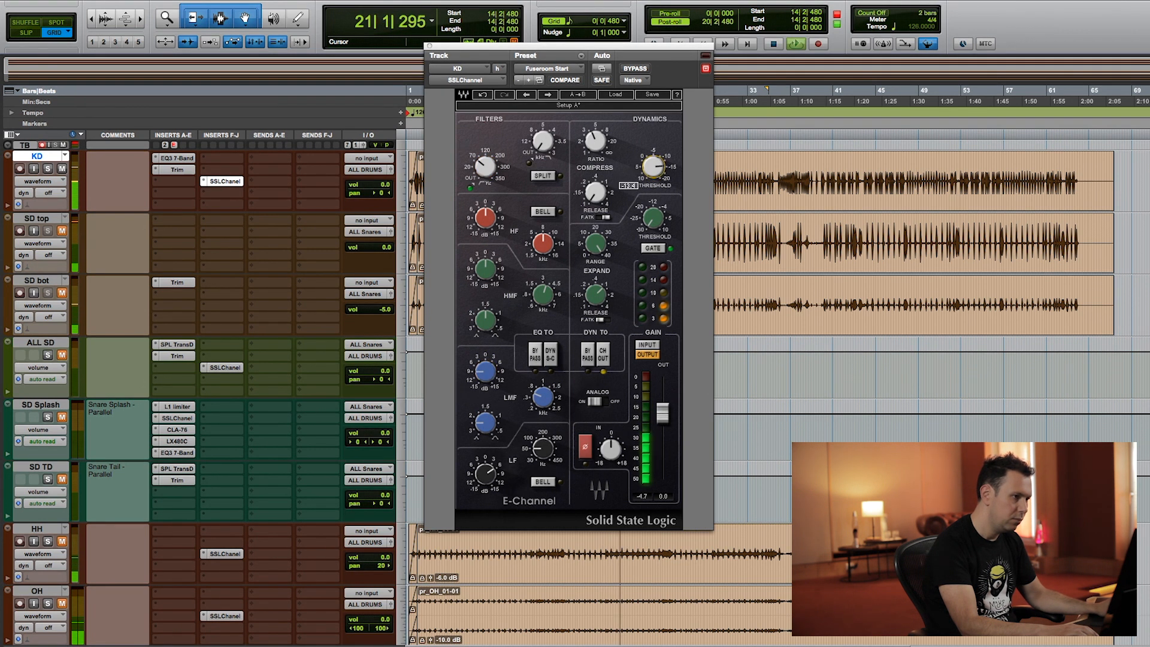
pyautogui.moveTo(653, 167); pyautogui.dragTo(653, 163)
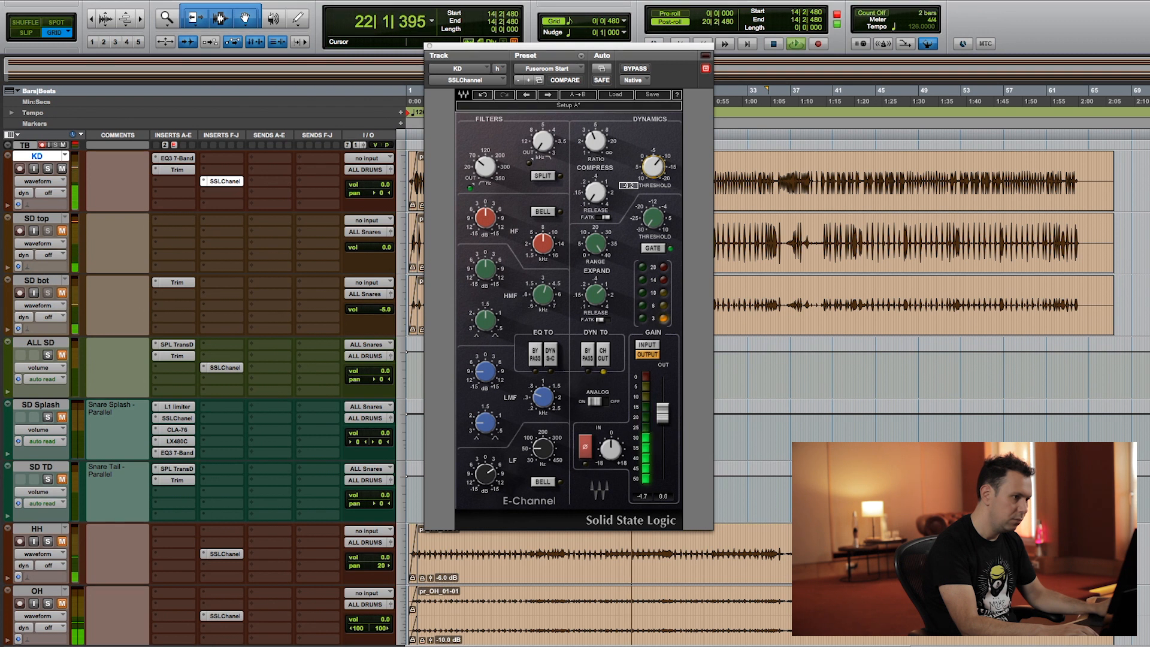
# Boost the KD channel's HMF band, retune its frequency, and raise the HF and LF gains
pyautogui.moveTo(485, 269); pyautogui.dragTo(486, 239)
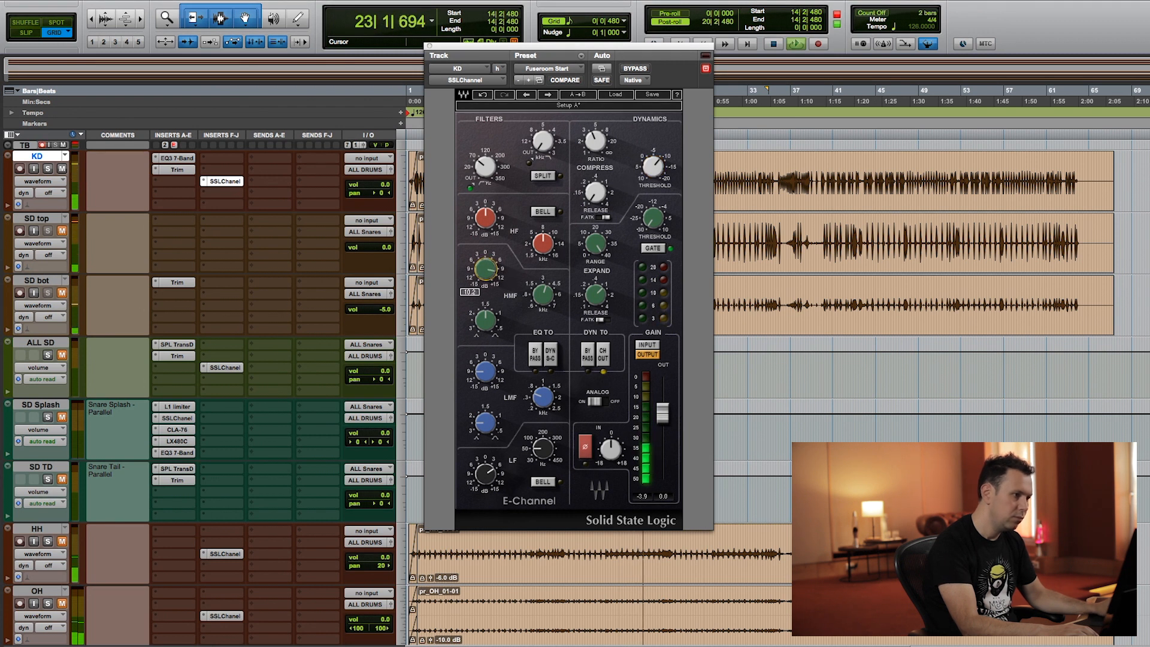
pyautogui.moveTo(543, 294); pyautogui.dragTo(543, 287)
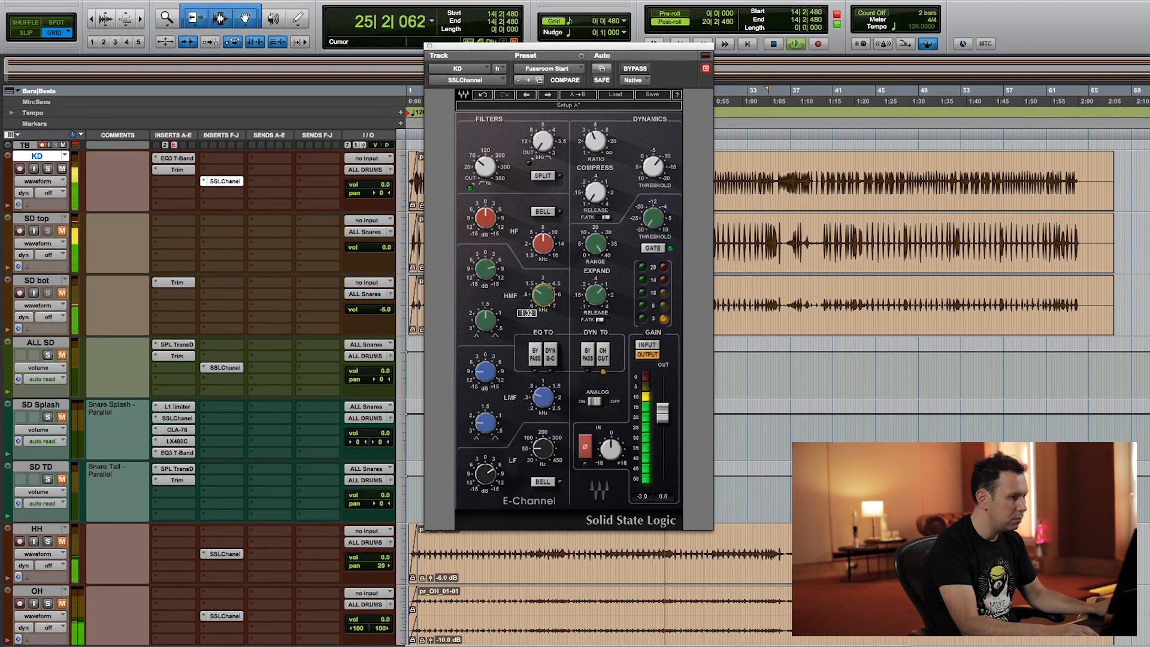
pyautogui.click(484, 266)
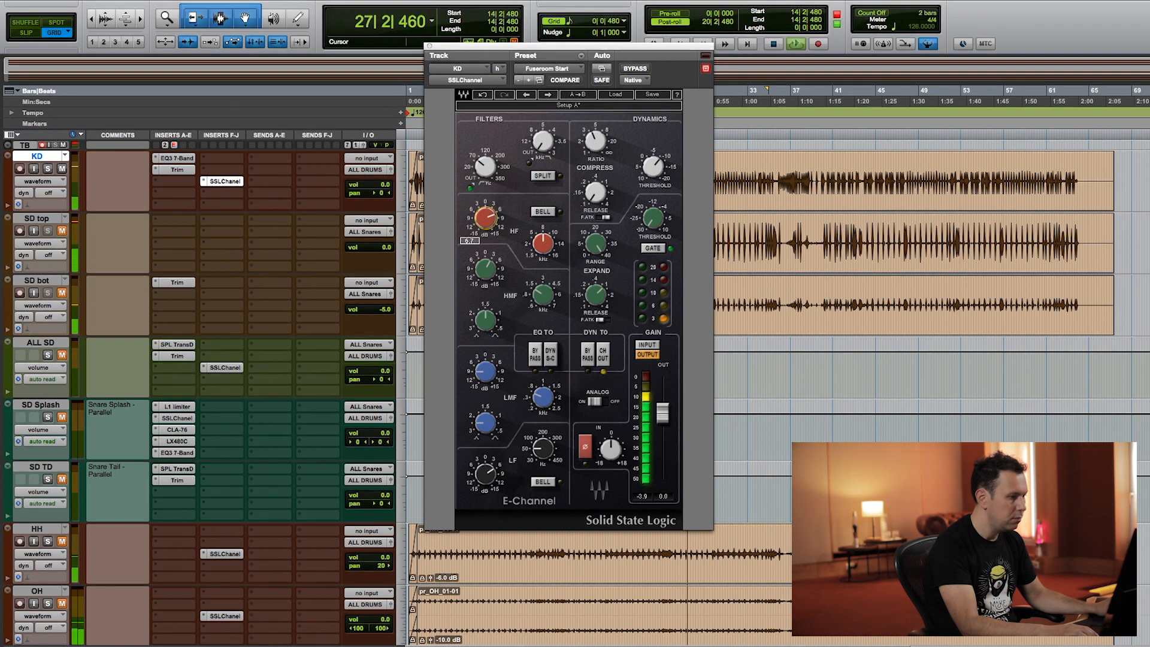
pyautogui.moveTo(485, 473); pyautogui.dragTo(486, 479)
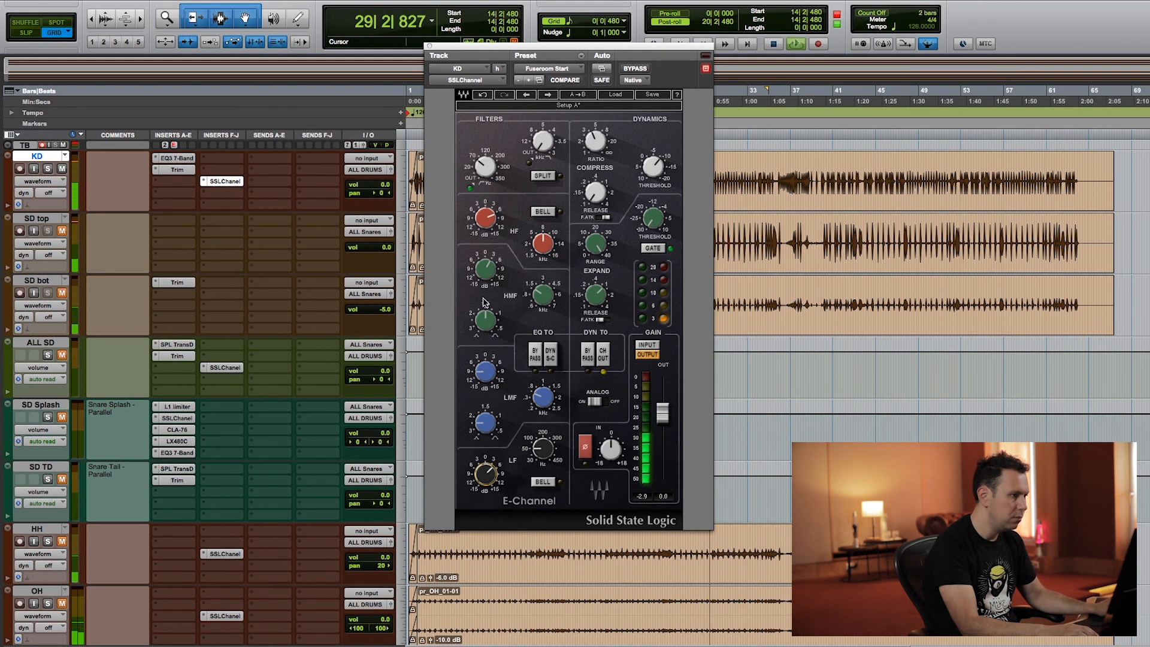
# Compare the KD channel strip bypassed and active, fine-tune its high-pass filter, and lower its output to -0.7 dB
pyautogui.moveTo(485, 168); pyautogui.dragTo(485, 171)
pyautogui.click(634, 70)
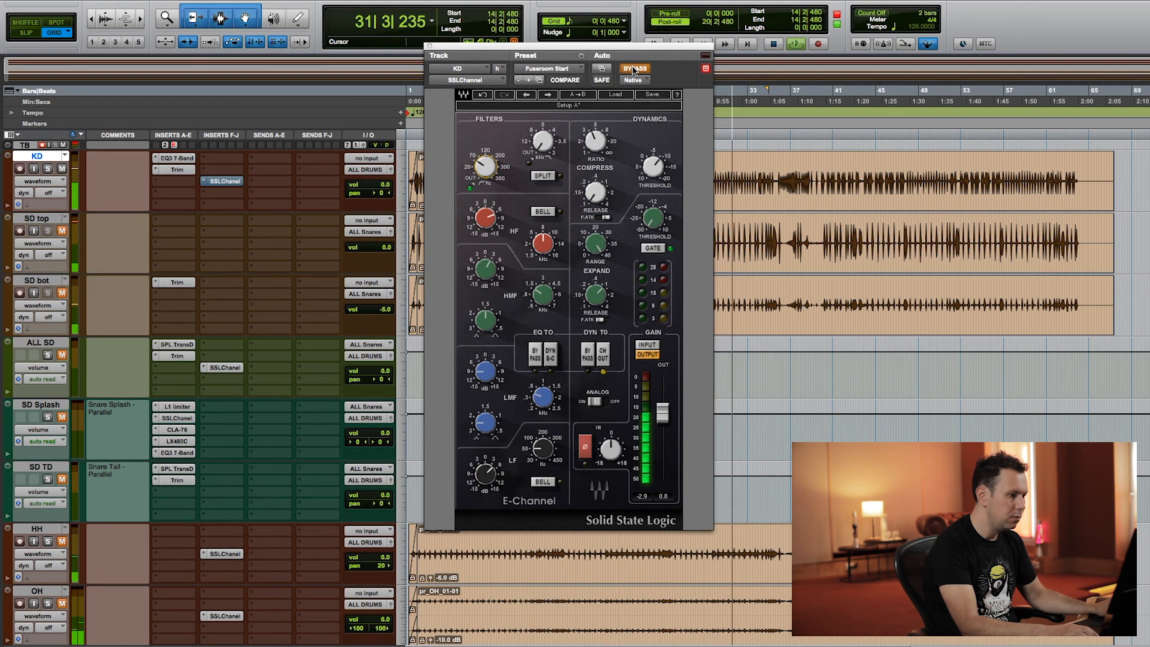
pyautogui.click(634, 70)
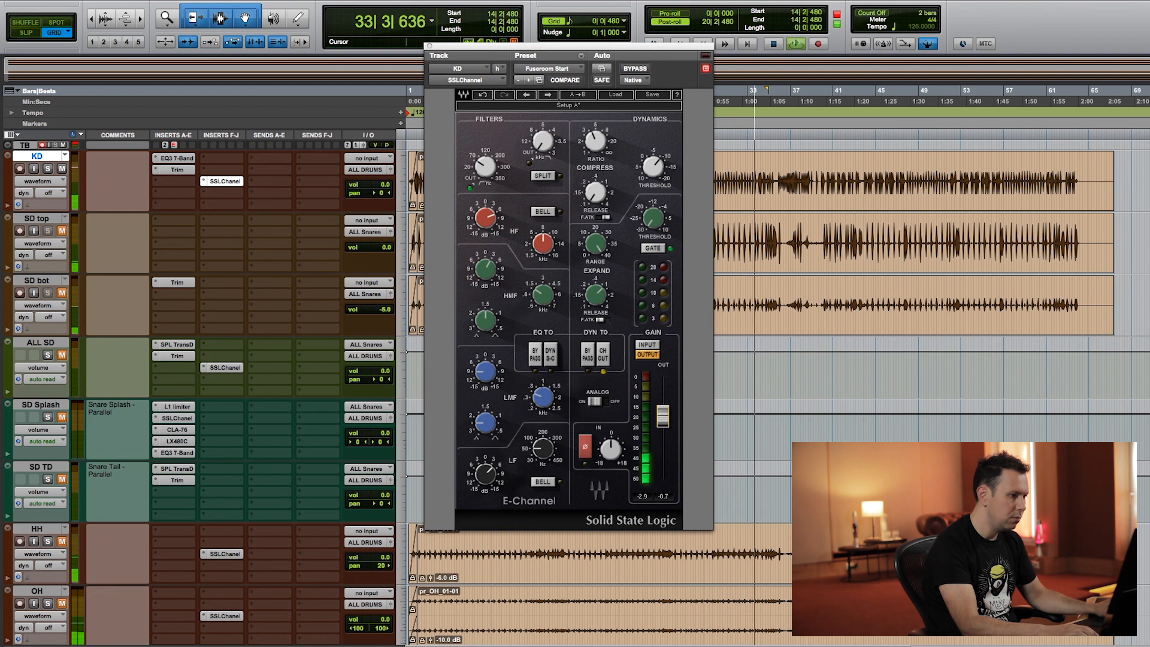
pyautogui.press('space')
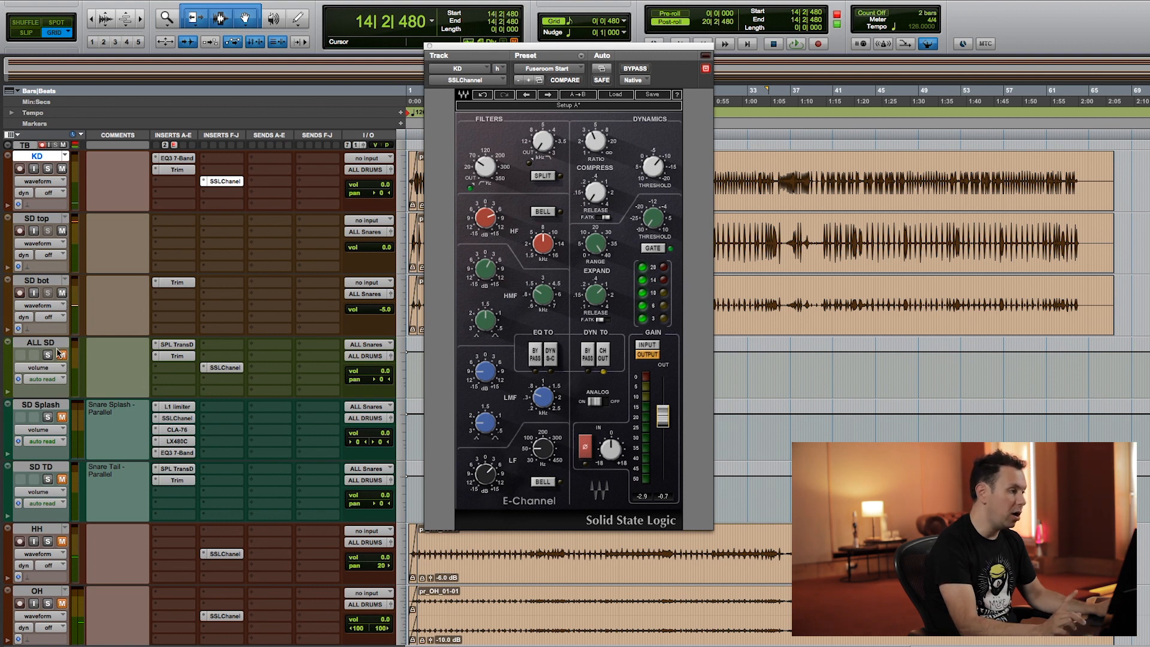
# Open the ALL SD track's SSL channel strip and adjust its compressor threshold during playback
pyautogui.click(225, 368)
pyautogui.moveTo(510, 48); pyautogui.dragTo(565, 58)
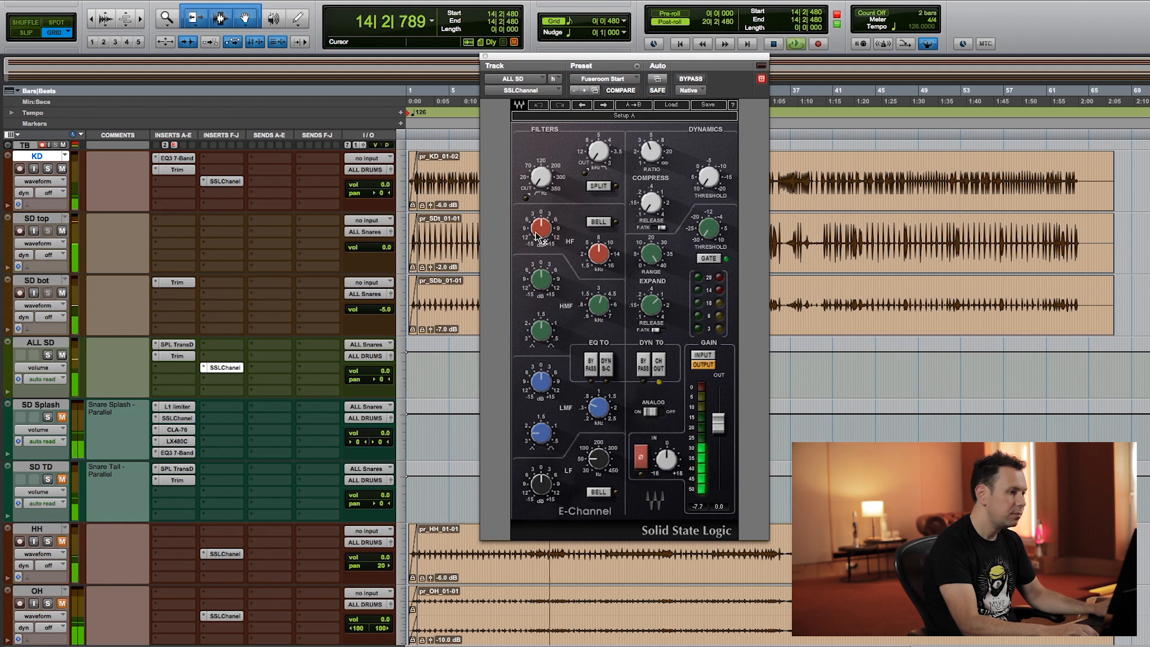
pyautogui.moveTo(722, 189); pyautogui.dragTo(722, 179)
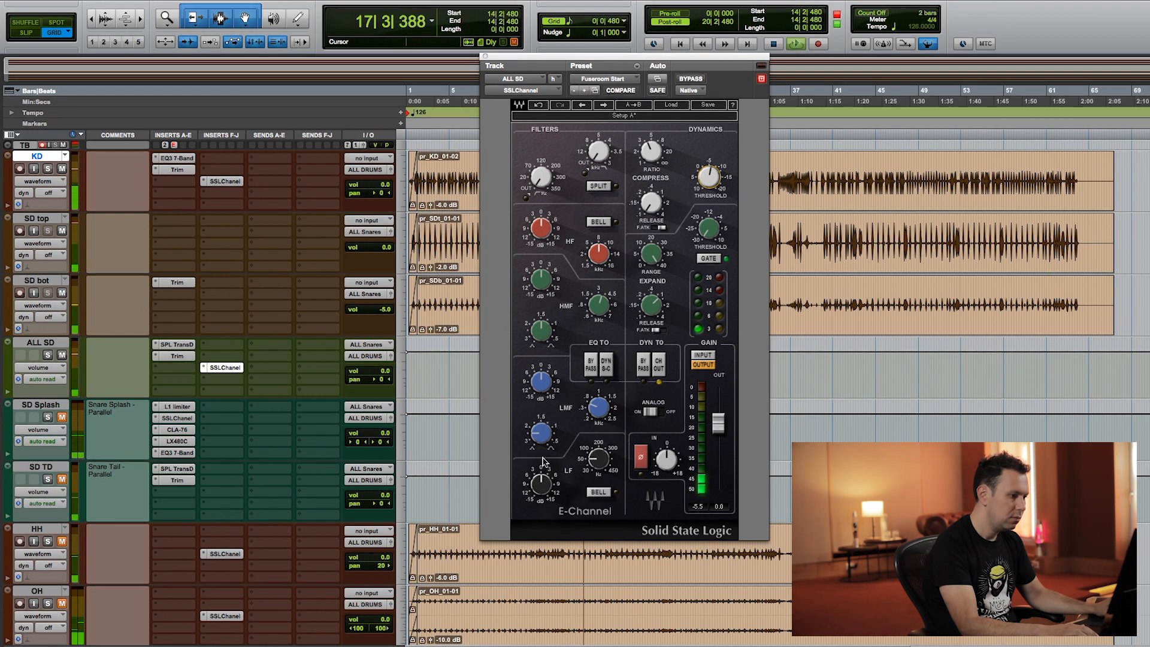
# Set the ALL SD low band to a bell near 200 Hz, boost LF and HF, and engage the high-pass filter
pyautogui.moveTo(599, 460); pyautogui.dragTo(598, 509)
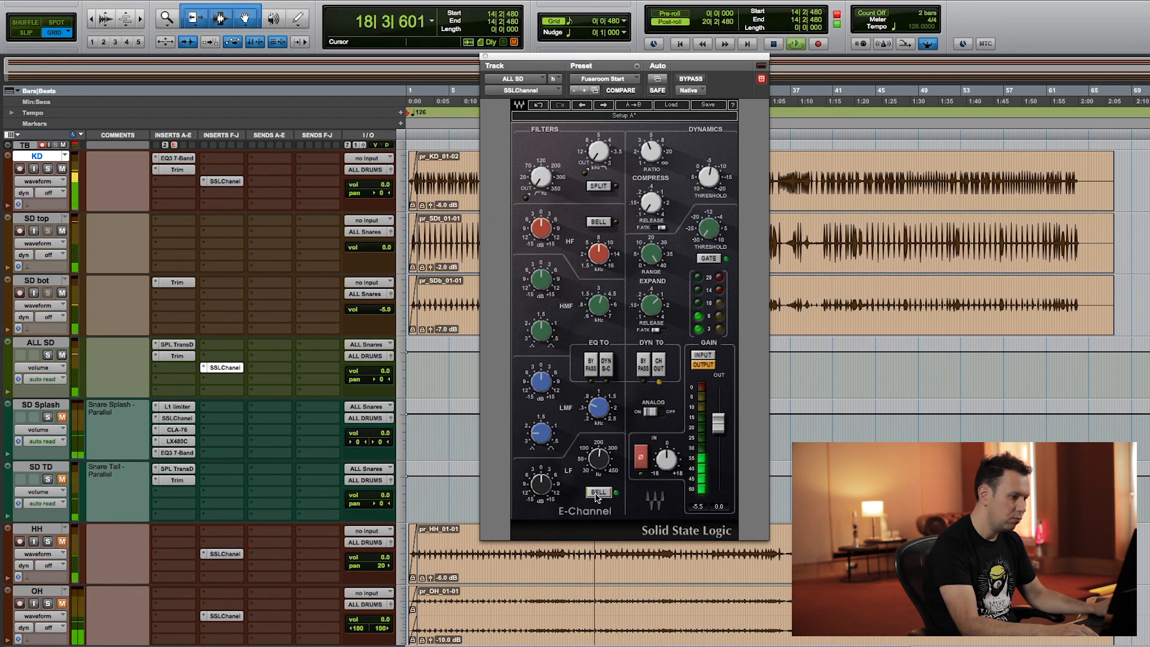
pyautogui.moveTo(541, 228)
pyautogui.mouseDown()
pyautogui.moveTo(541, 209)
pyautogui.moveTo(541, 225)
pyautogui.mouseUp()
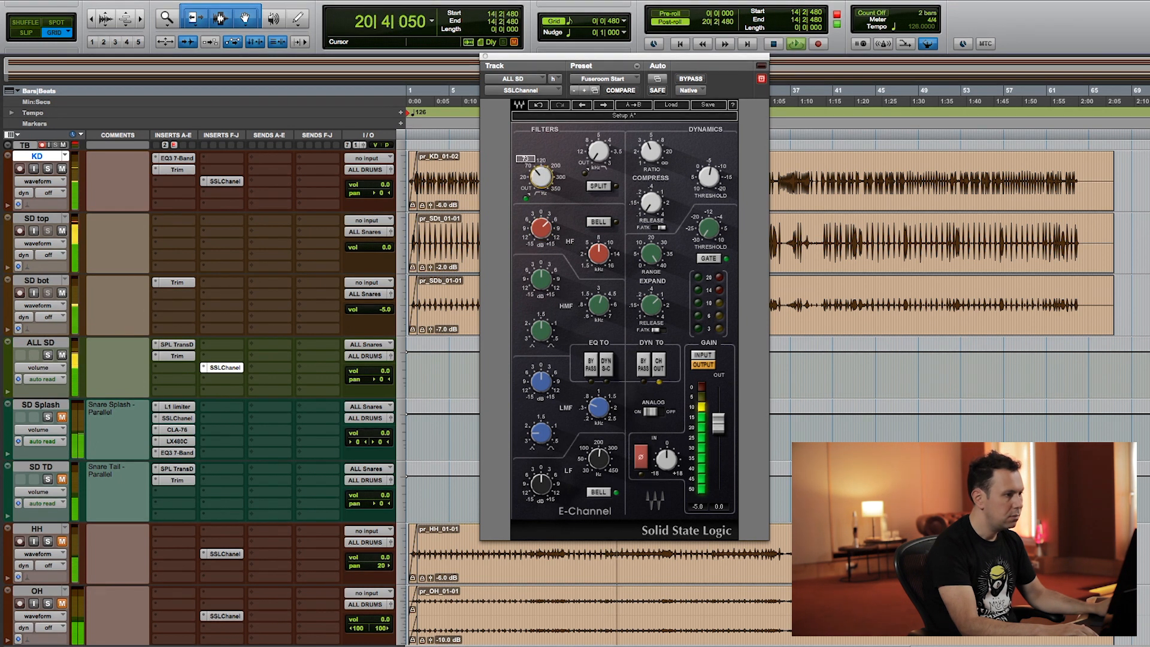
pyautogui.moveTo(541, 484); pyautogui.dragTo(541, 477)
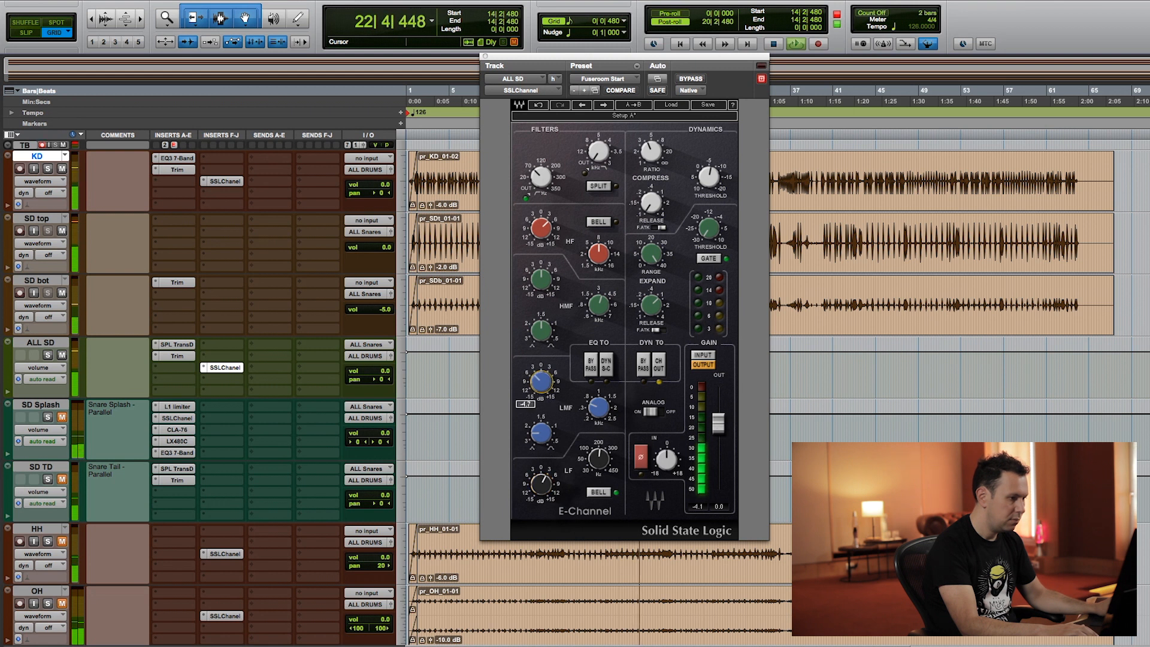
# Shape the ALL SD midrange by adjusting the LMF band's gain, frequency and Q and boosting the HMF band
pyautogui.click(593, 413)
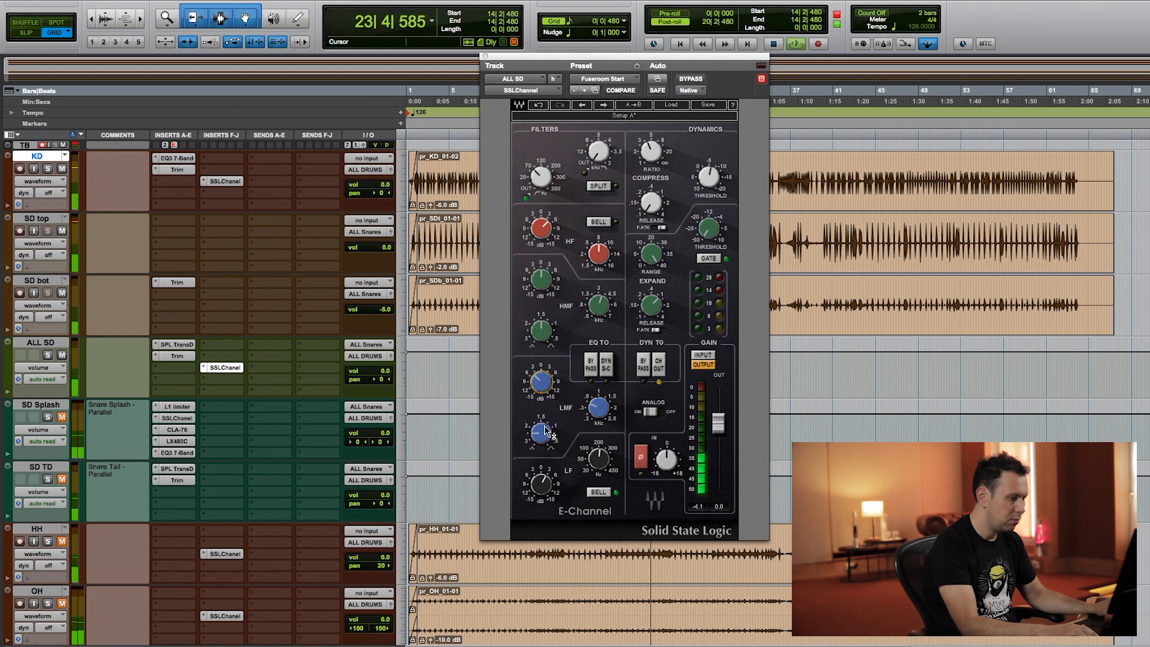
pyautogui.click(541, 279)
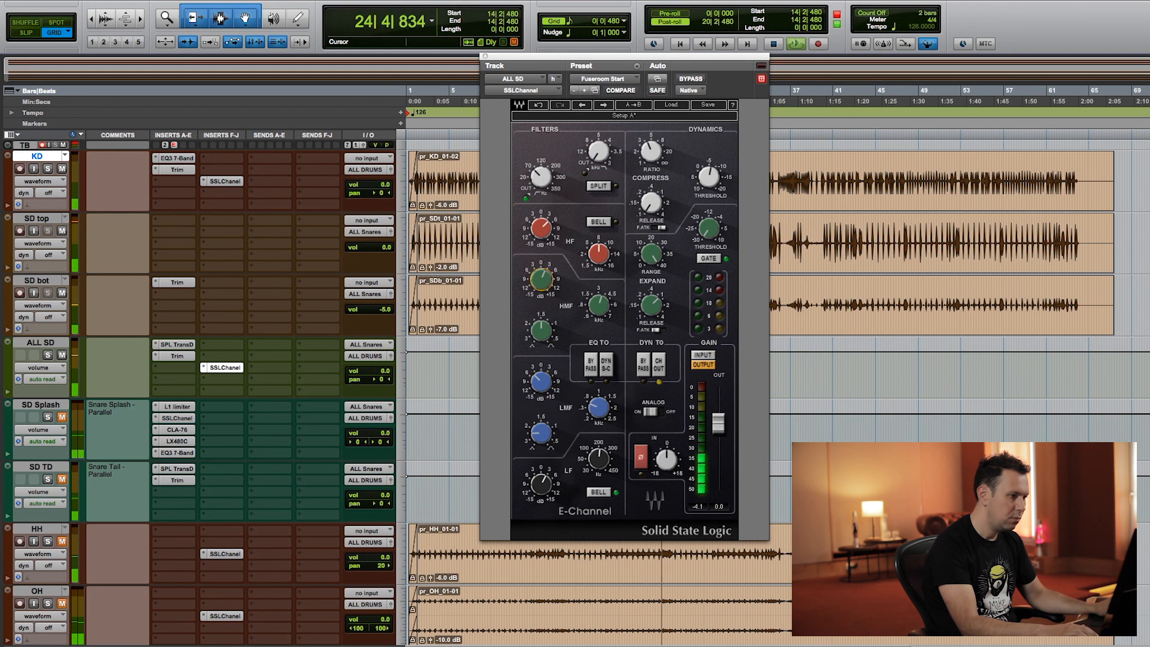
pyautogui.moveTo(599, 306); pyautogui.dragTo(600, 304)
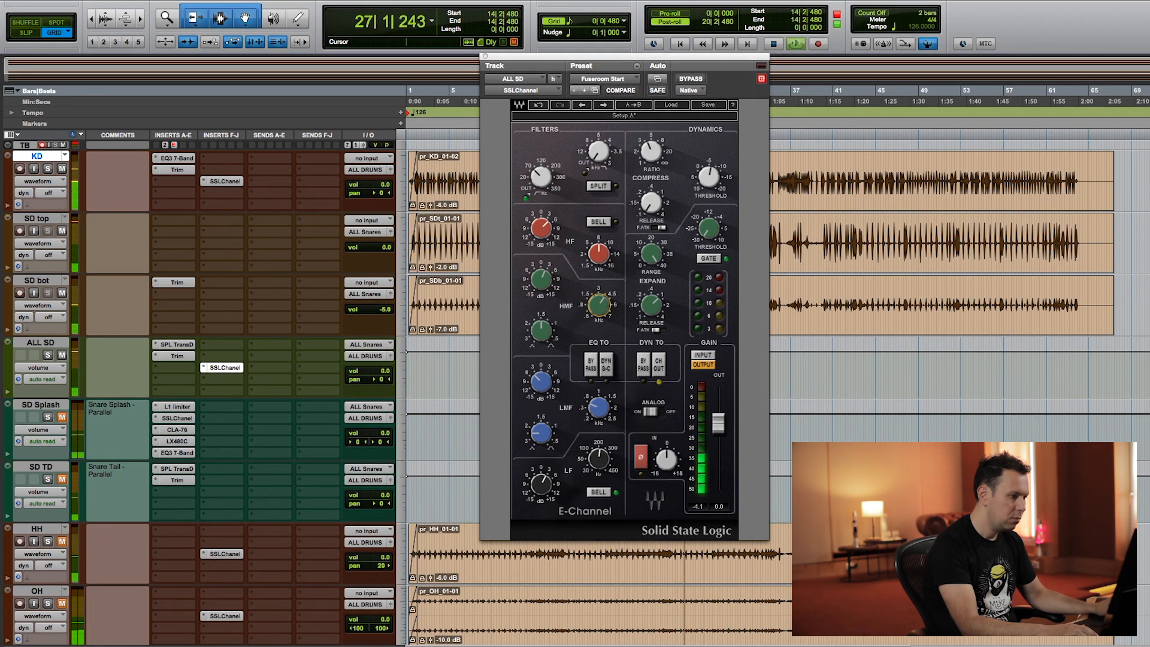
pyautogui.moveTo(541, 432); pyautogui.dragTo(541, 378)
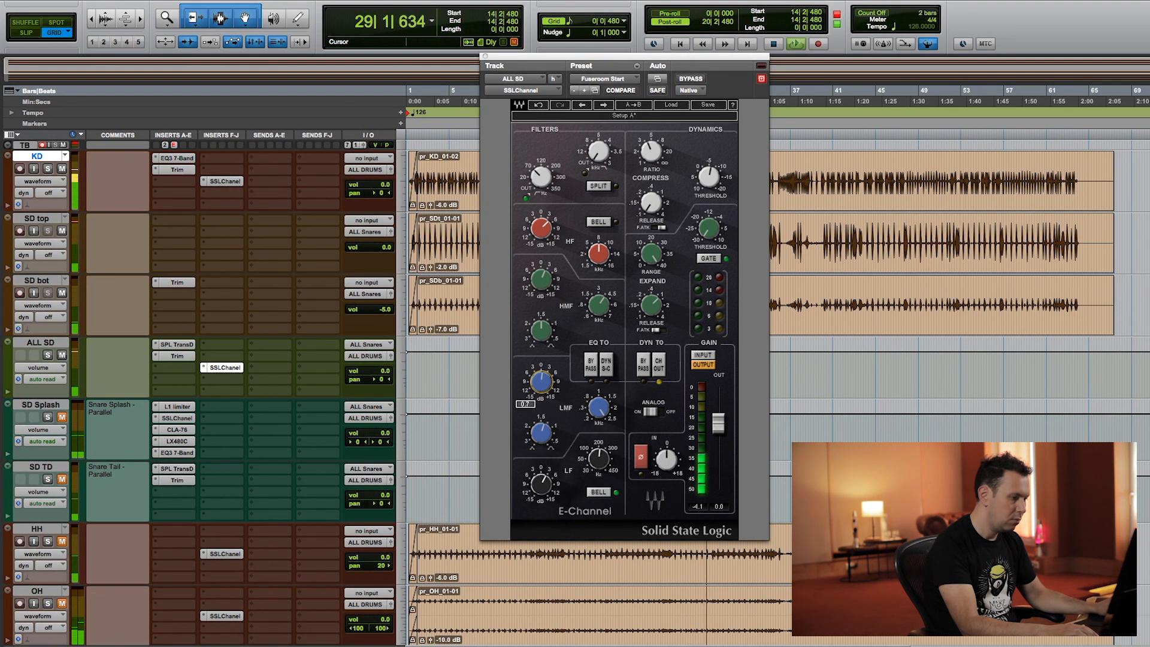
pyautogui.moveTo(541, 432); pyautogui.dragTo(547, 432)
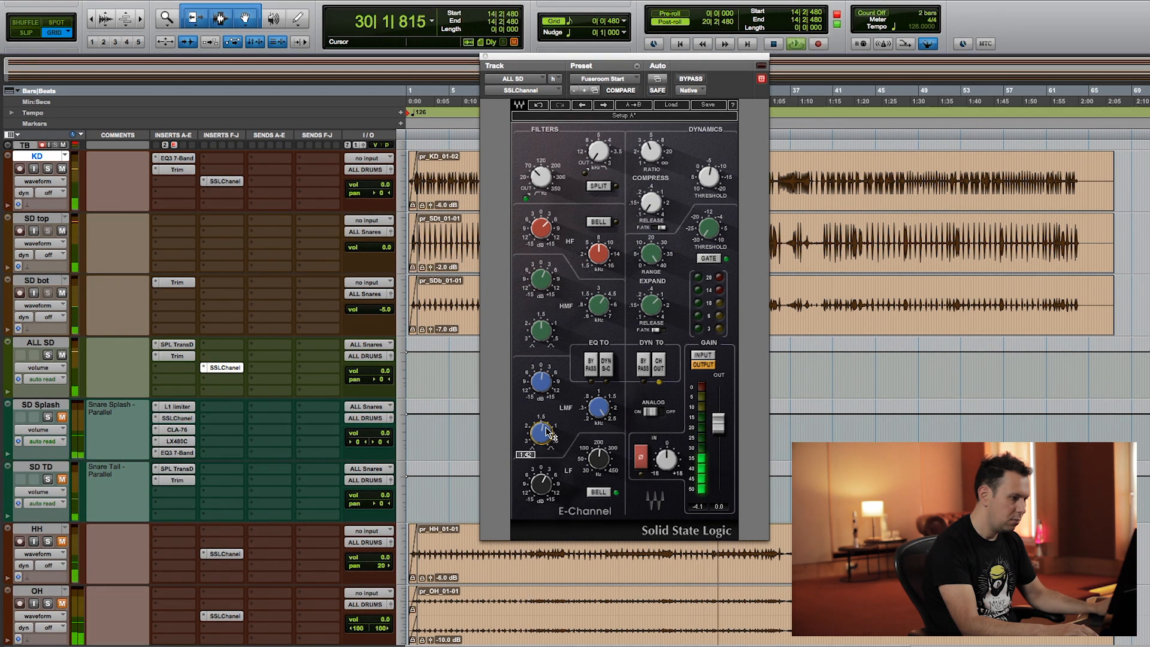
# Refine the ALL SD channel's HMF gain and frequency and its HF gain, and lower the output fader
pyautogui.moveTo(541, 279); pyautogui.dragTo(541, 269)
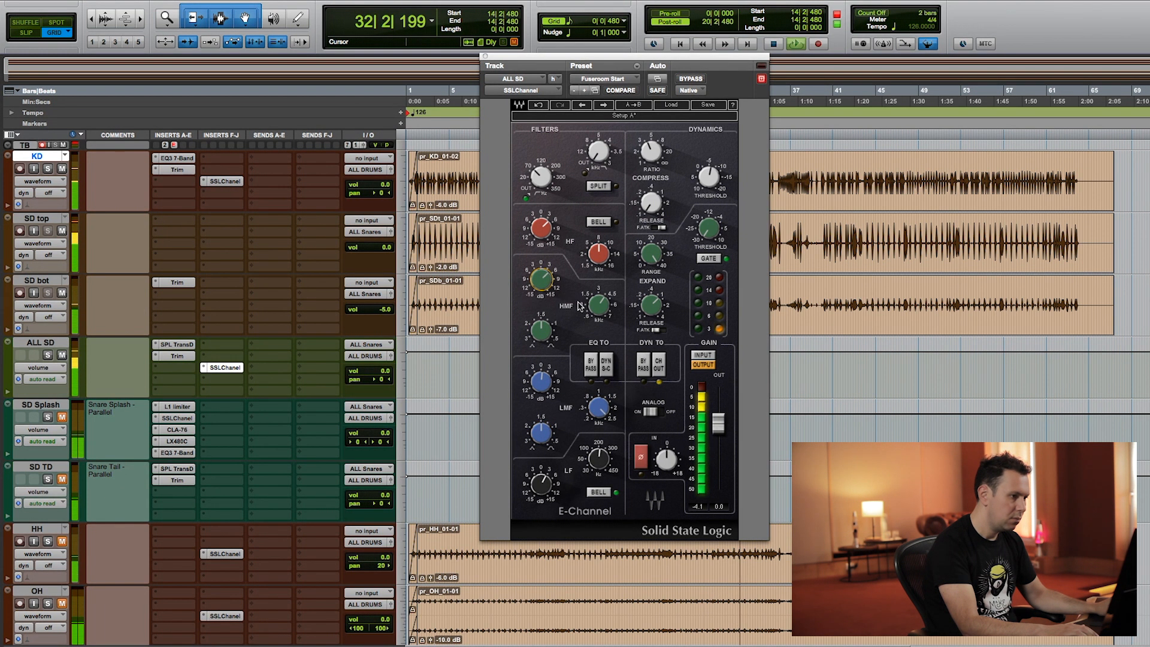
pyautogui.moveTo(599, 305); pyautogui.dragTo(599, 308)
pyautogui.moveTo(541, 279); pyautogui.dragTo(541, 278)
pyautogui.moveTo(541, 228); pyautogui.dragTo(541, 222)
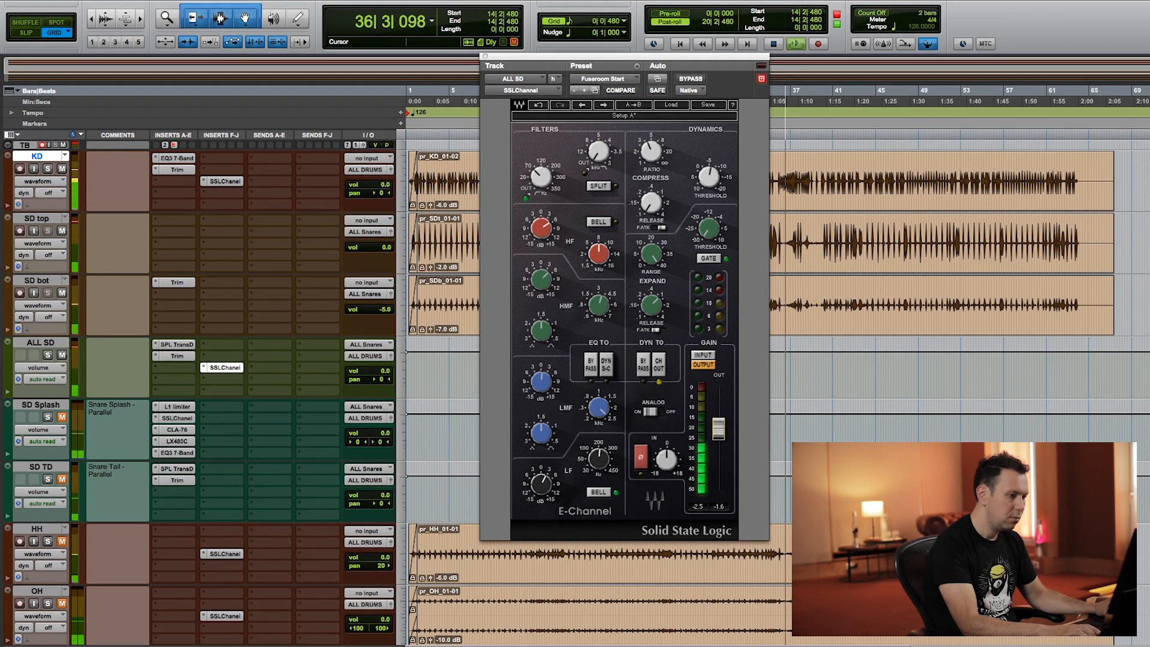
pyautogui.press('space')
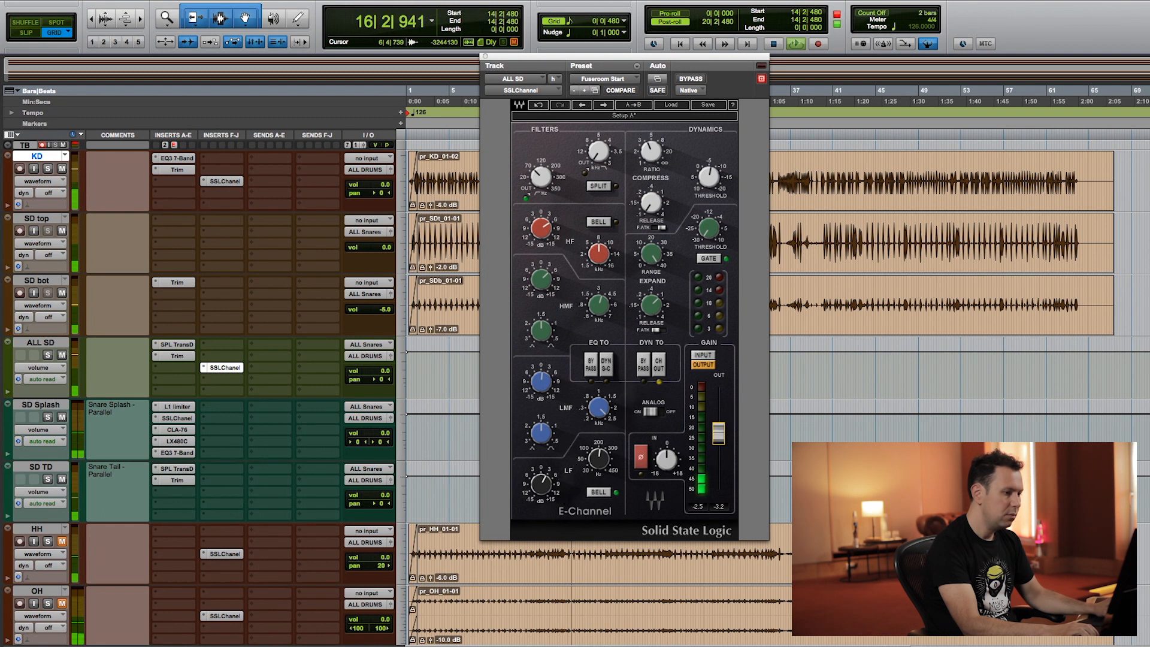
# Finish the ALL SD EQ by adjusting the LMF, HF and LF gains, set the output to -2.5 dB, and close the plug-in
pyautogui.moveTo(541, 381); pyautogui.dragTo(541, 373)
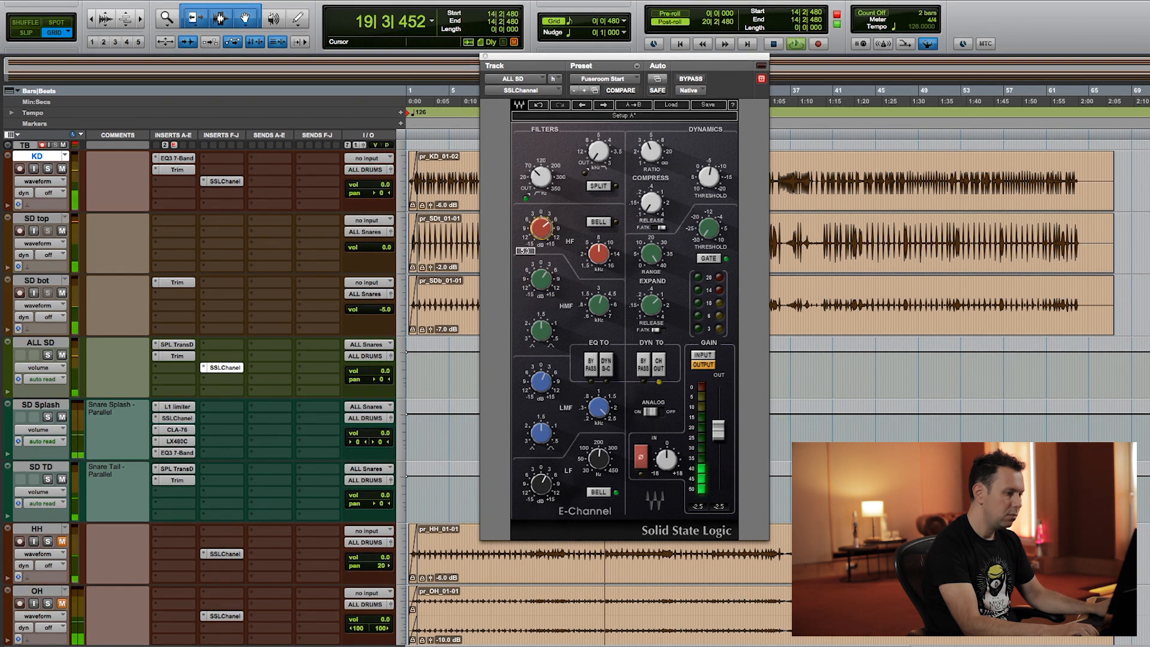
pyautogui.moveTo(545, 481); pyautogui.dragTo(545, 468)
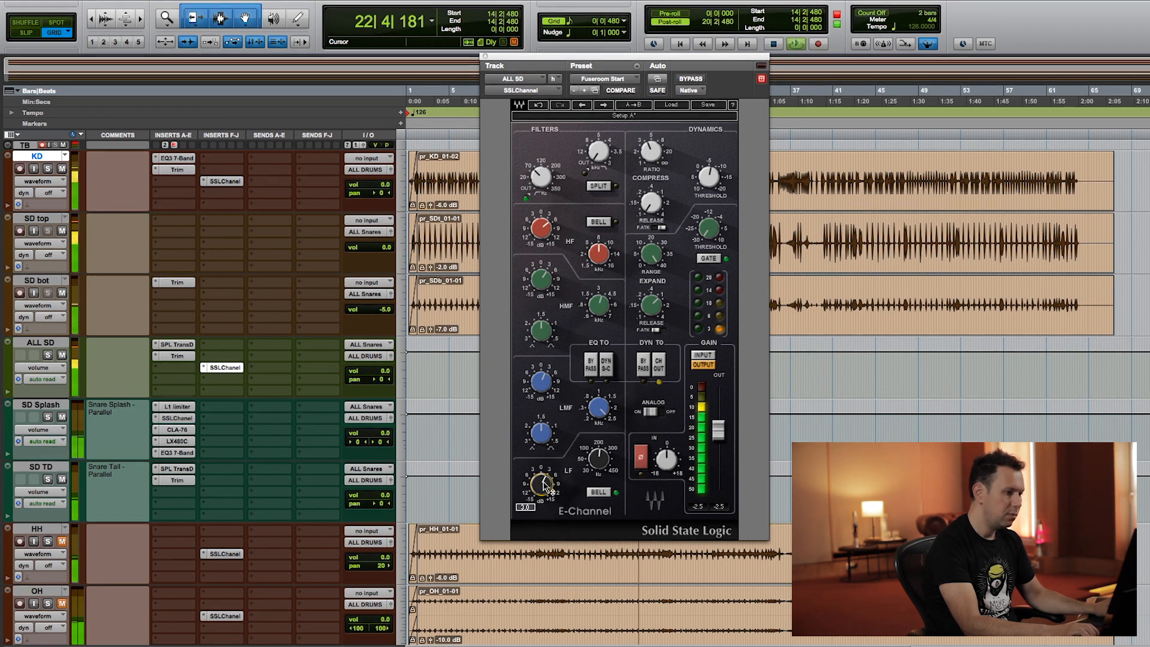
pyautogui.press('space')
pyautogui.click(225, 367)
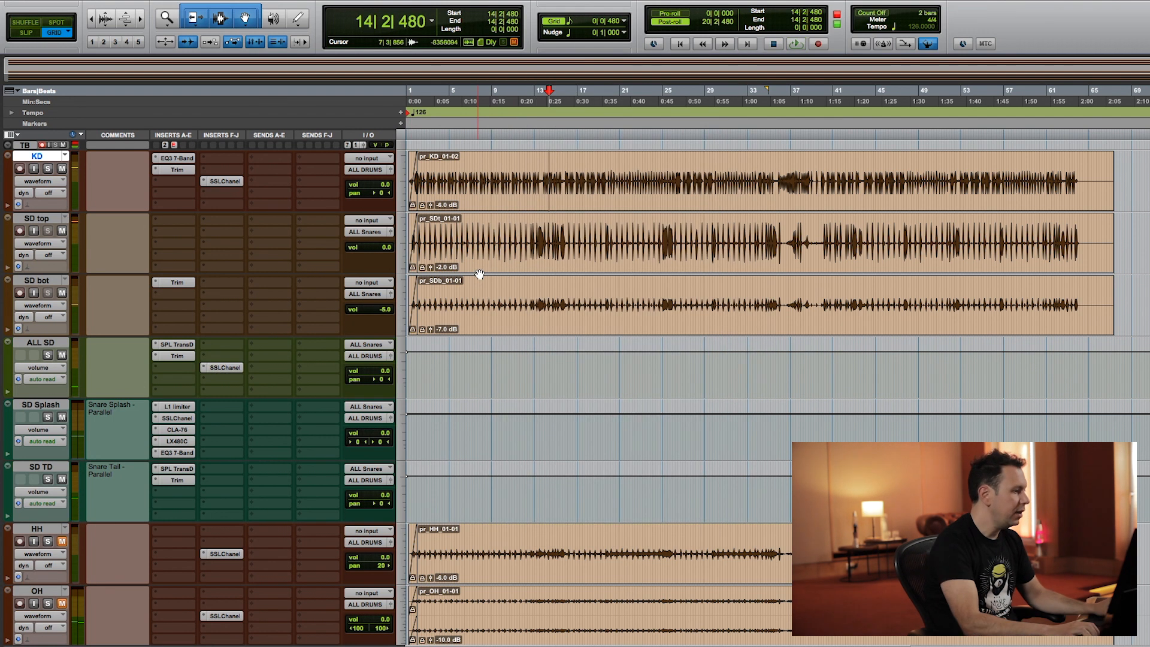
# Open the SSL channel strip on the HH track and start playback with its window moved clear of the tracks
pyautogui.scroll(-1, 57, 473)
pyautogui.click(221, 481)
pyautogui.press('space')
pyautogui.moveTo(571, 58); pyautogui.dragTo(677, 59)
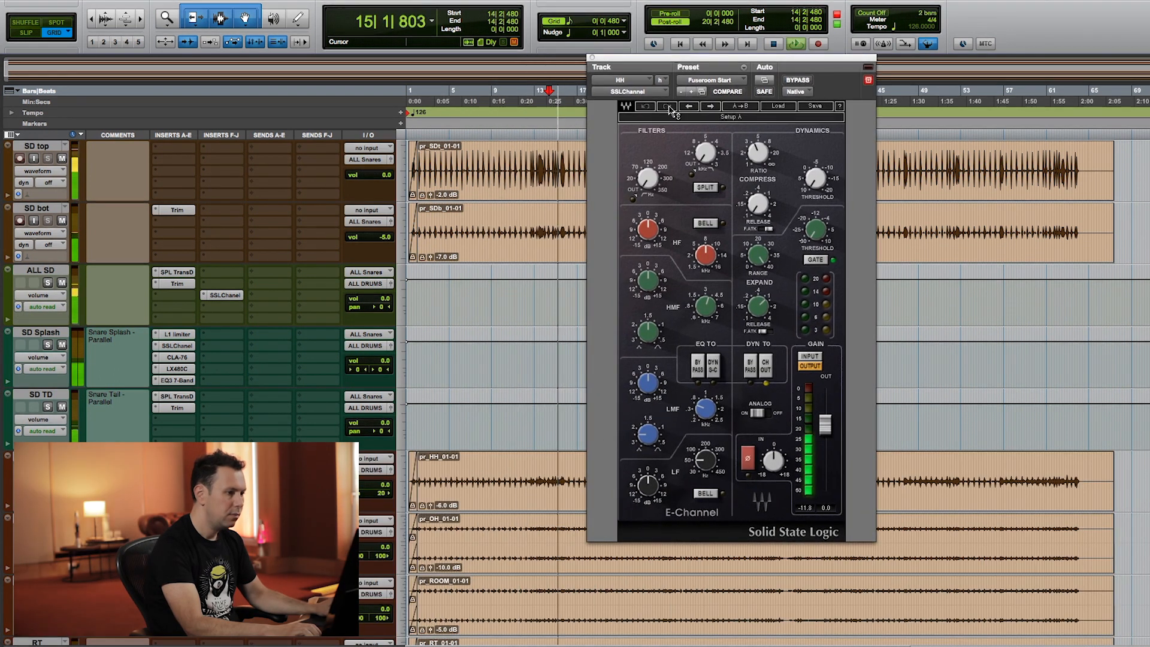
# Engage the high-pass filter and boost the HMF gain on the HH channel strip, and stop playback
pyautogui.moveTo(649, 178)
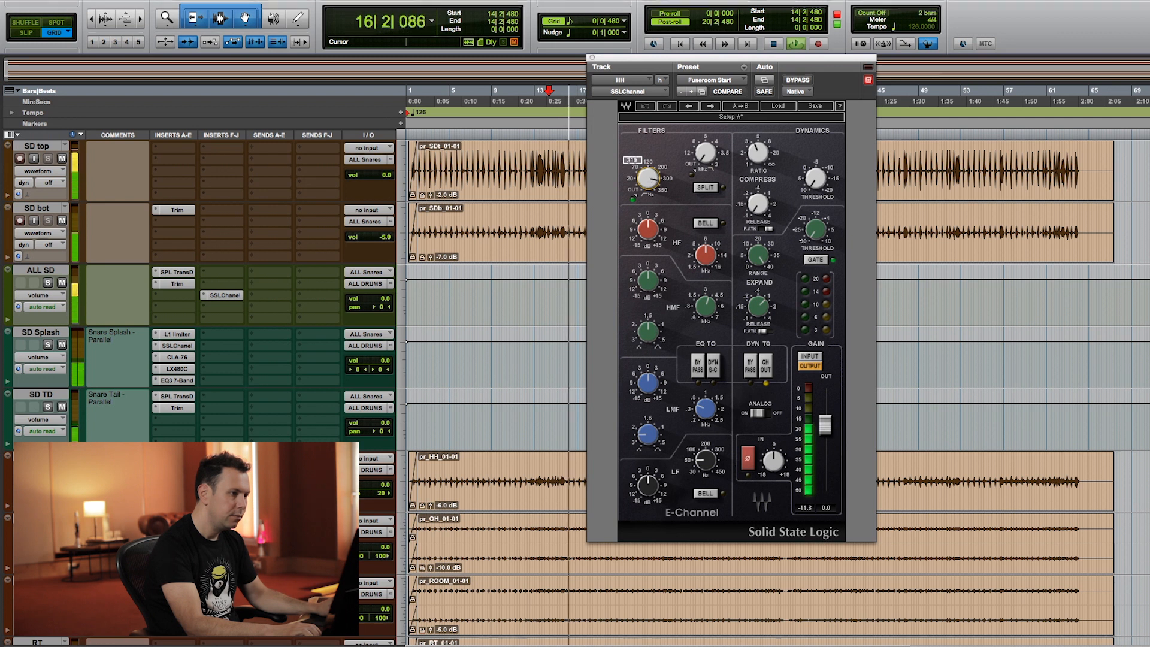
pyautogui.moveTo(648, 280)
pyautogui.moveTo(648, 280); pyautogui.dragTo(722, 46)
pyautogui.press('space')
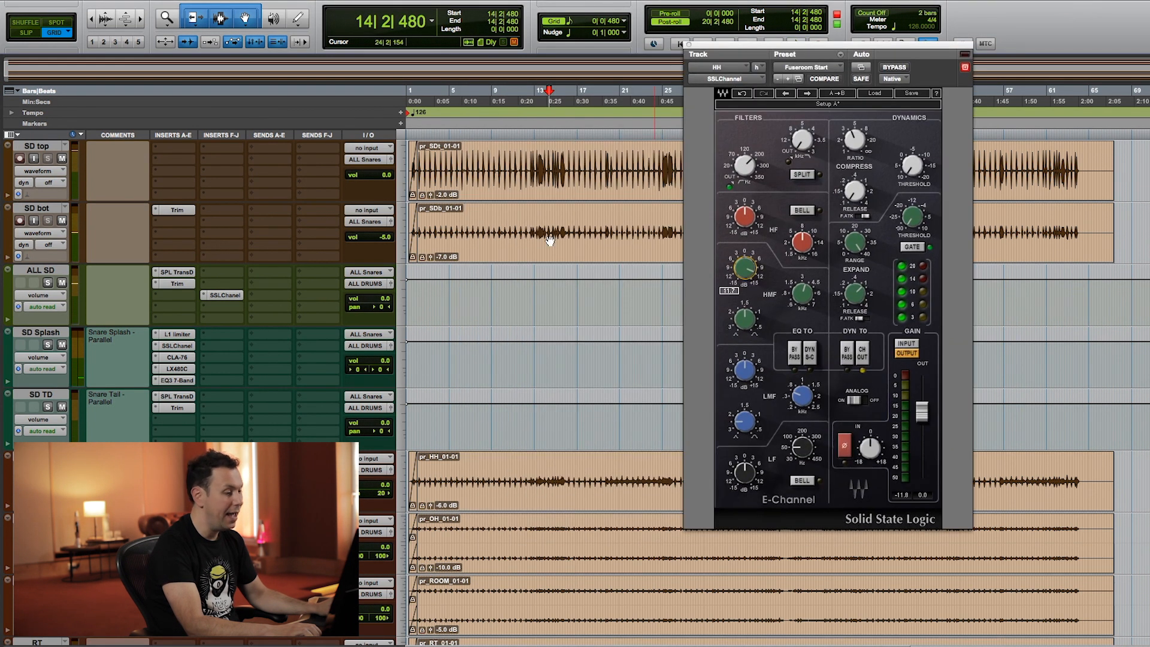
# Play an eight-bar selection of the HH clip from 3|2|480 while reducing the HMF gain and high-pass cutoff
pyautogui.moveTo(433, 471); pyautogui.dragTo(516, 470)
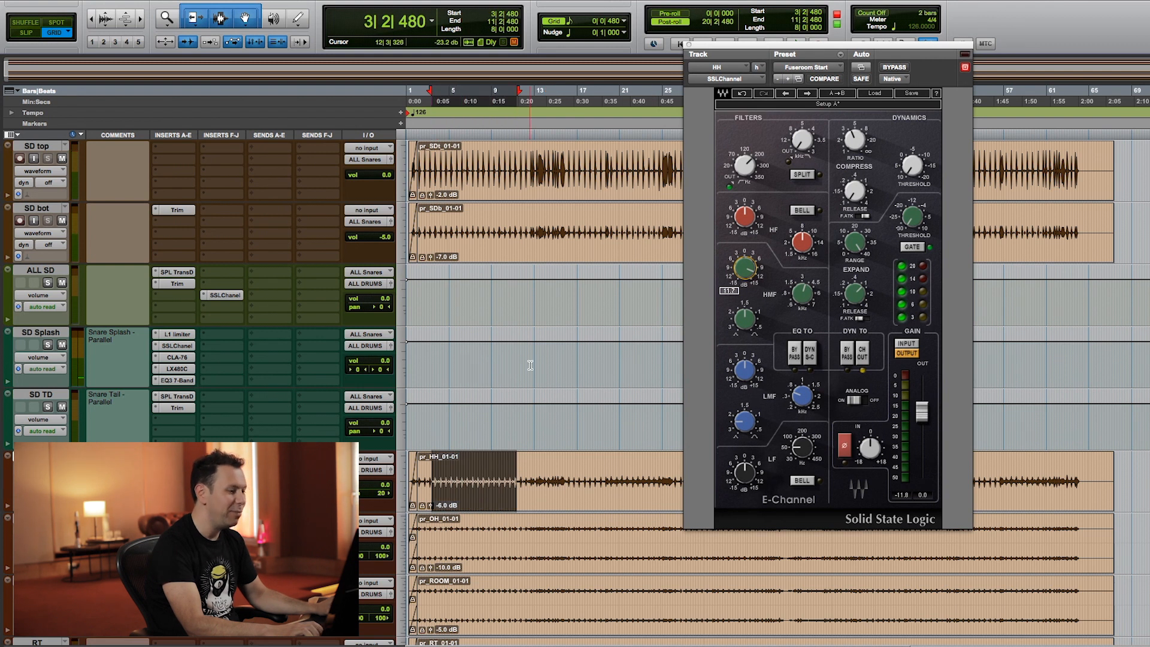
pyautogui.press('space')
pyautogui.moveTo(745, 268); pyautogui.dragTo(744, 297)
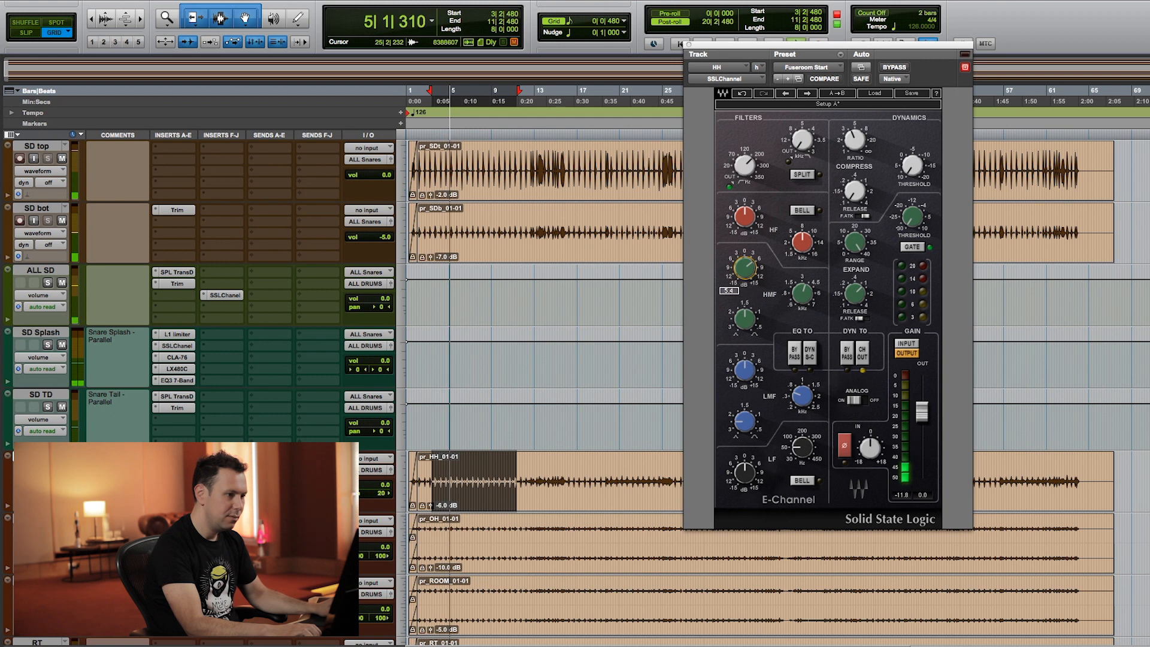
pyautogui.moveTo(744, 165); pyautogui.dragTo(745, 174)
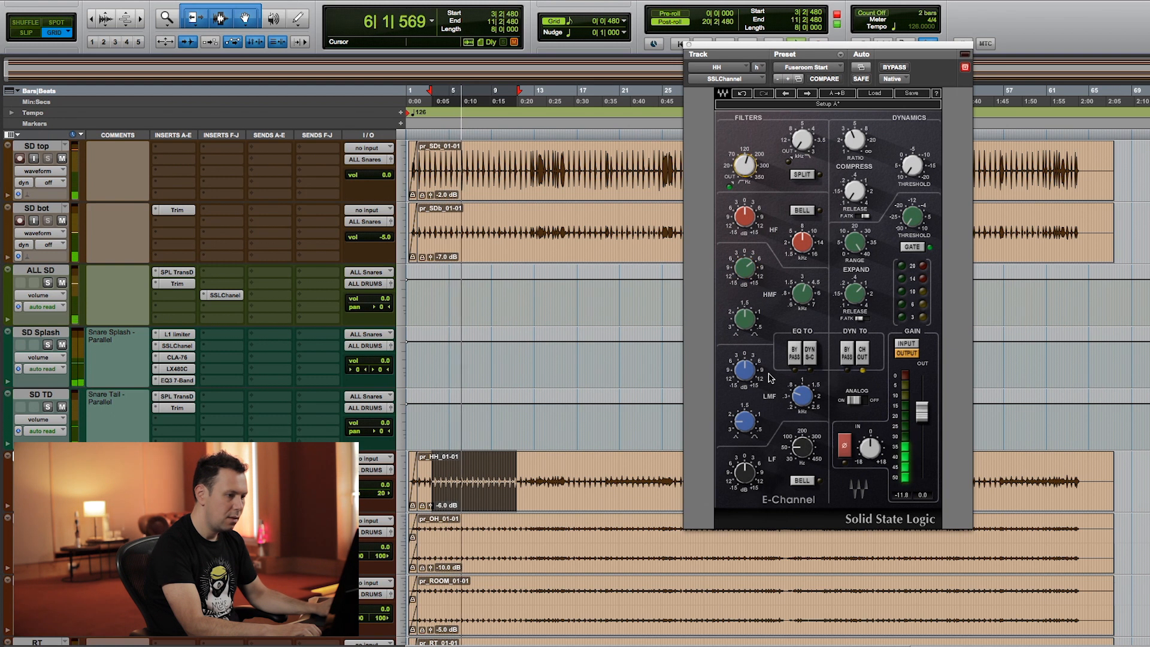
# Raise the HH channel's HMF gain, adjust that band's frequency and Q, boost the HF gain, and stop playback
pyautogui.moveTo(745, 267); pyautogui.dragTo(744, 256)
pyautogui.moveTo(802, 293); pyautogui.dragTo(803, 296)
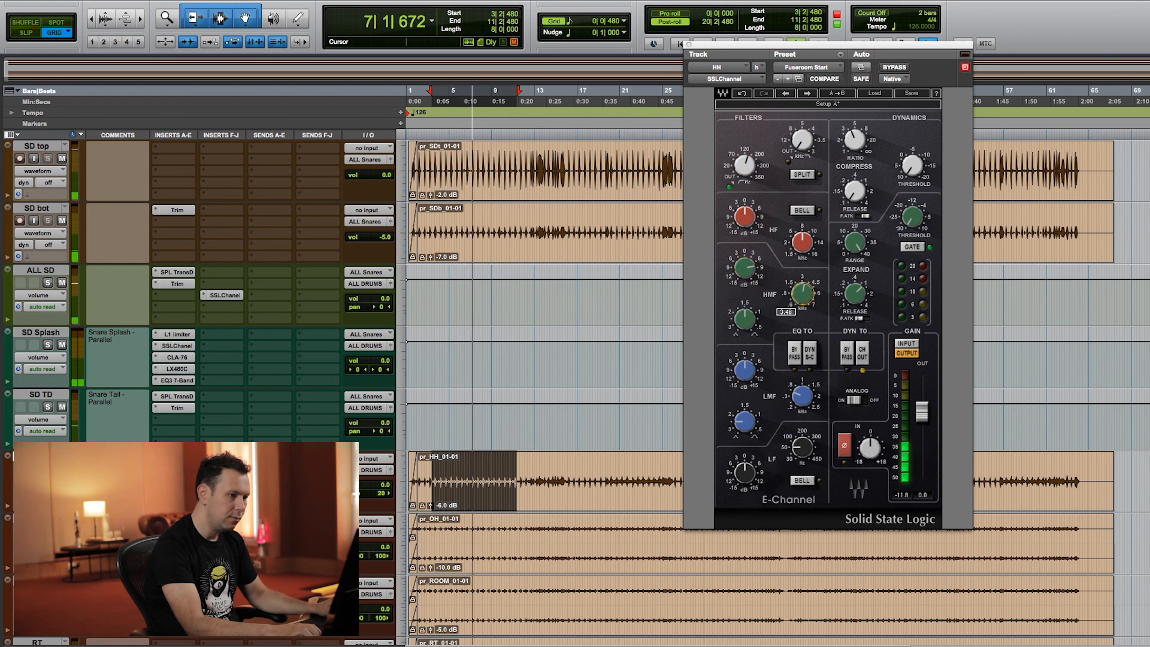
pyautogui.moveTo(744, 319); pyautogui.dragTo(745, 313)
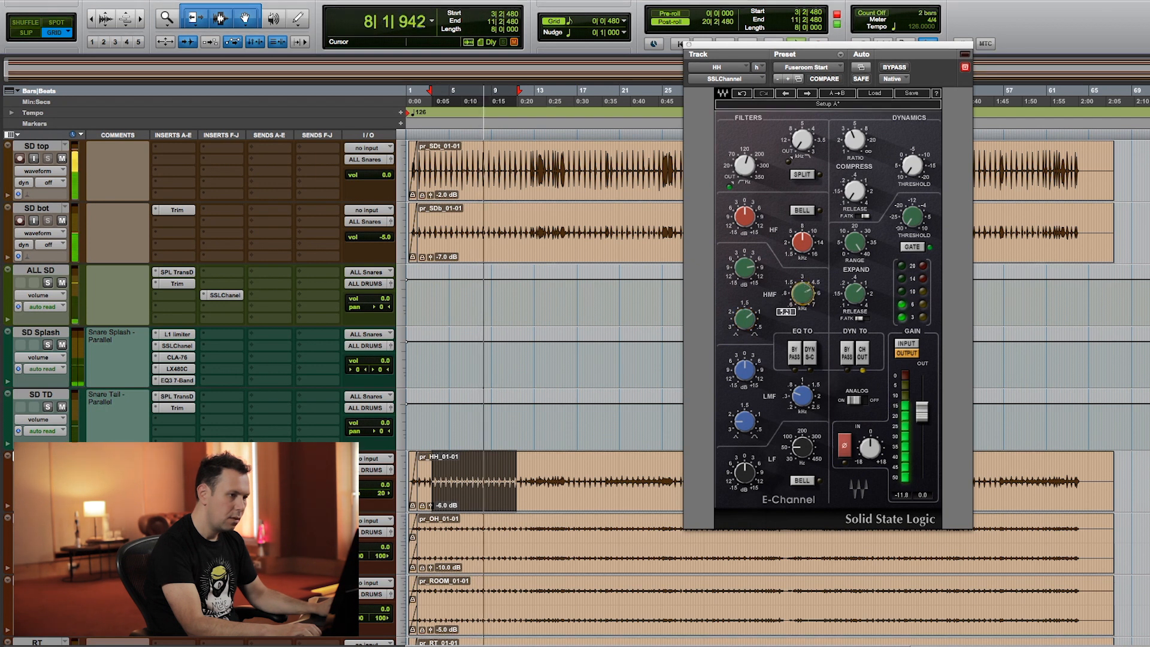
pyautogui.moveTo(744, 216); pyautogui.dragTo(745, 208)
pyautogui.press('space')
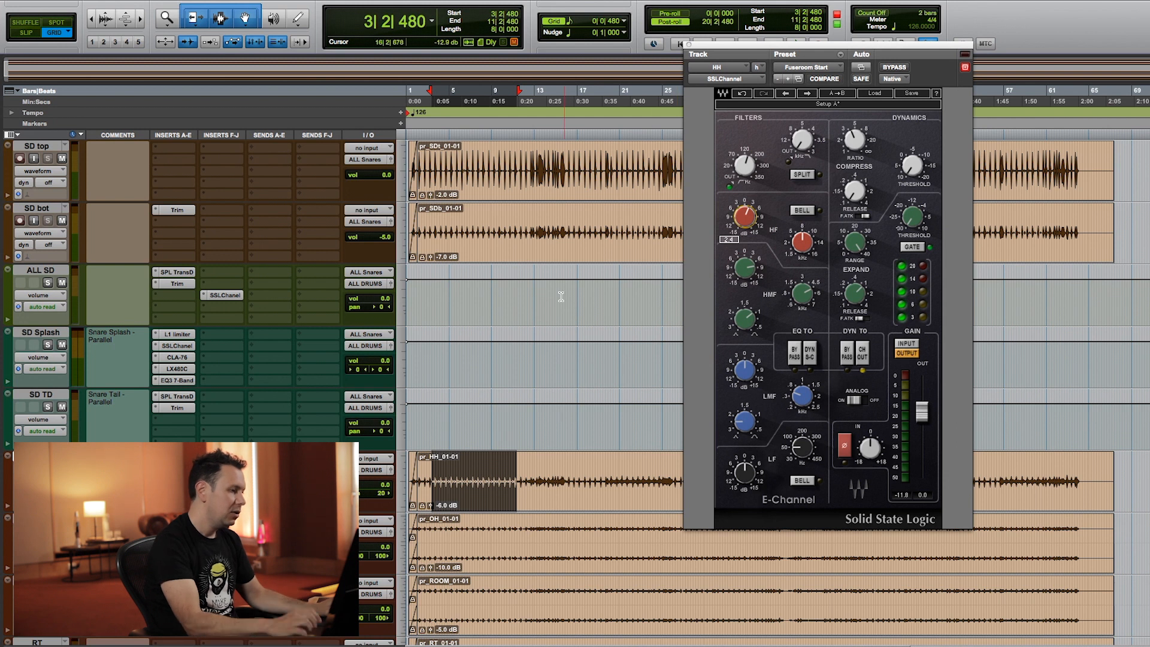
# Open the OH track's SSL channel strip and play the HH clip range from 2|2|000 to 12|3|480
pyautogui.scroll(-5, 562, 297)
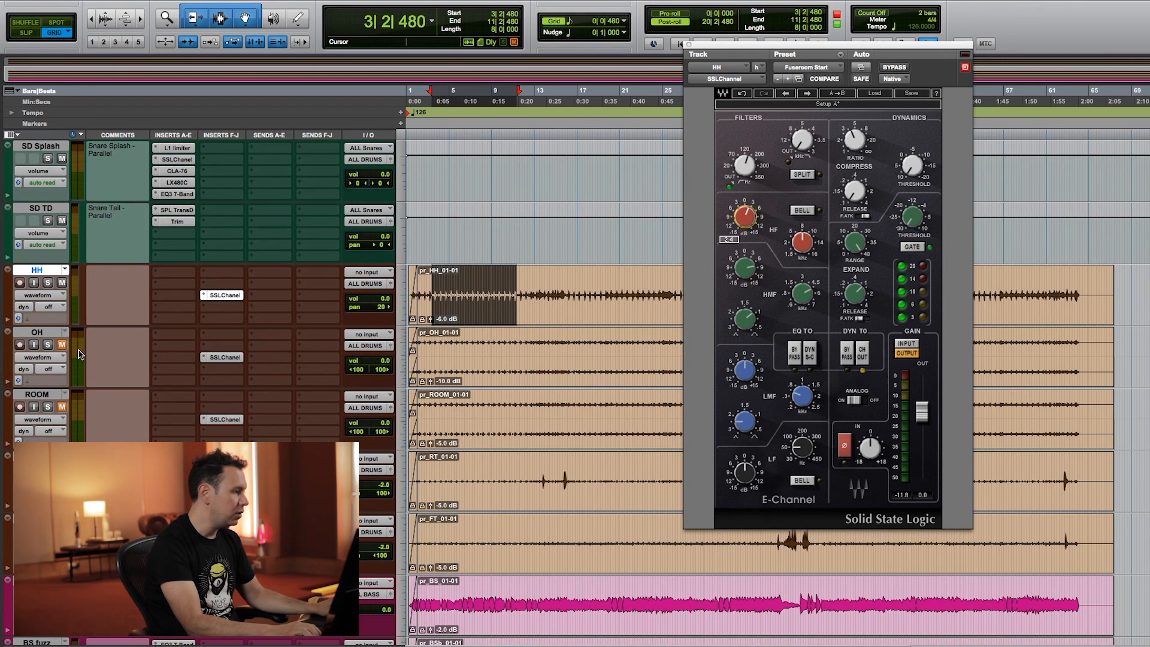
pyautogui.click(224, 357)
pyautogui.press('space')
pyautogui.moveTo(730, 47); pyautogui.dragTo(663, 38)
pyautogui.press('space')
pyautogui.moveTo(530, 282); pyautogui.dragTo(417, 300)
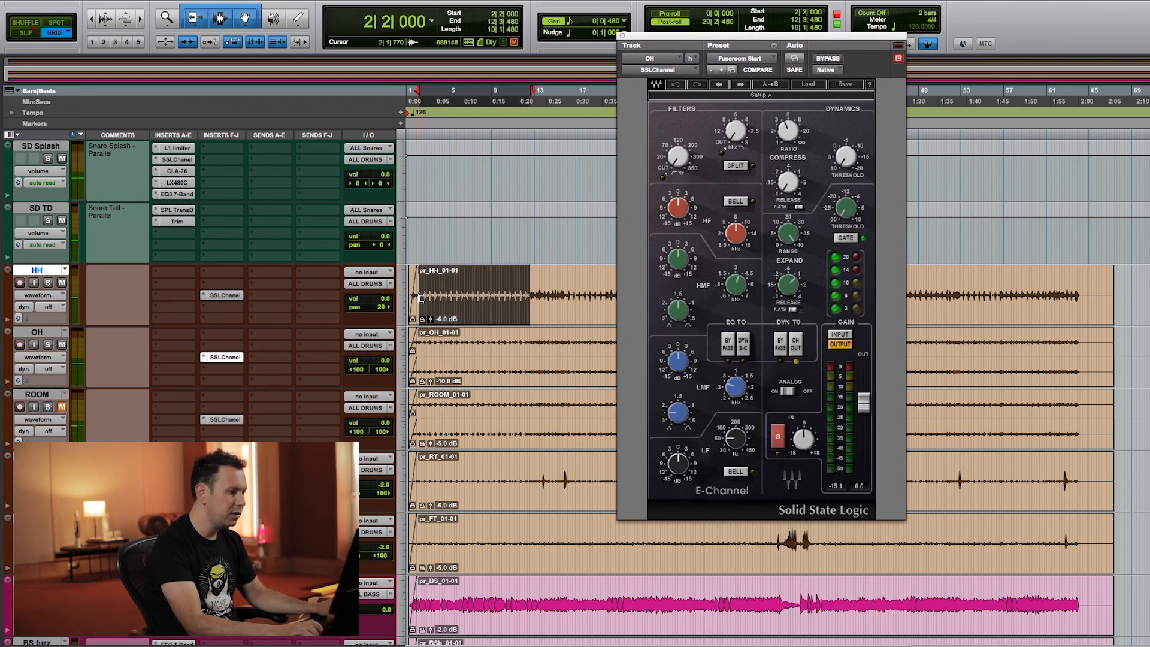
pyautogui.press('space')
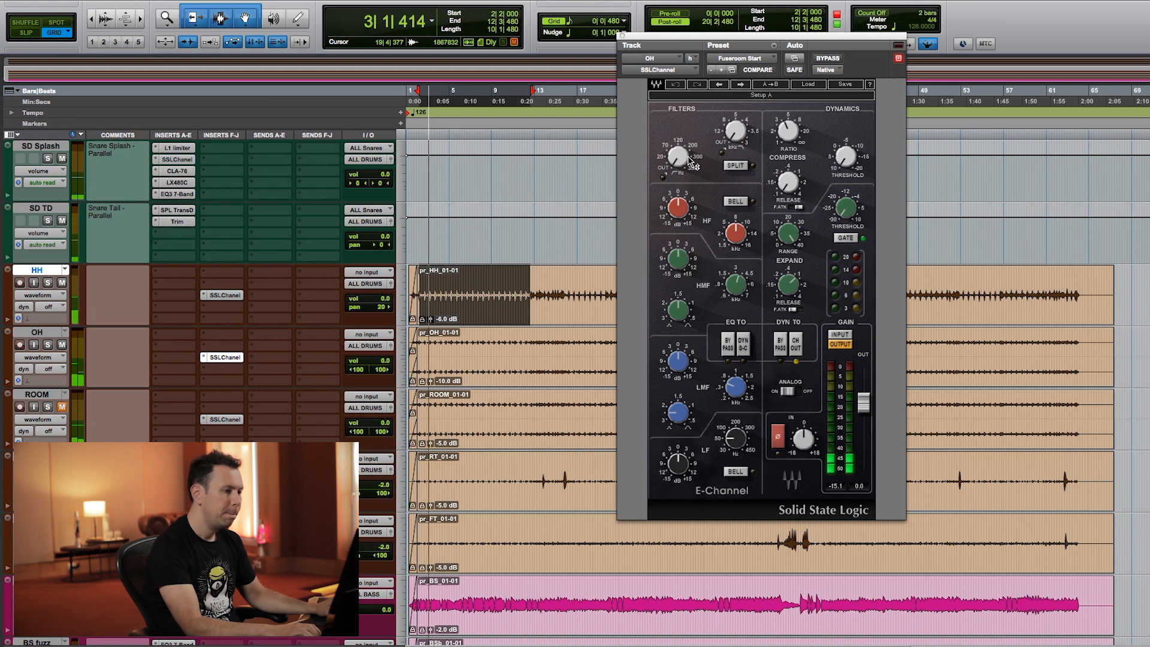
# Cut the LF and LMF gains and boost the HMF and HF gains on the OH channel strip
pyautogui.moveTo(692, 161); pyautogui.dragTo(692, 172)
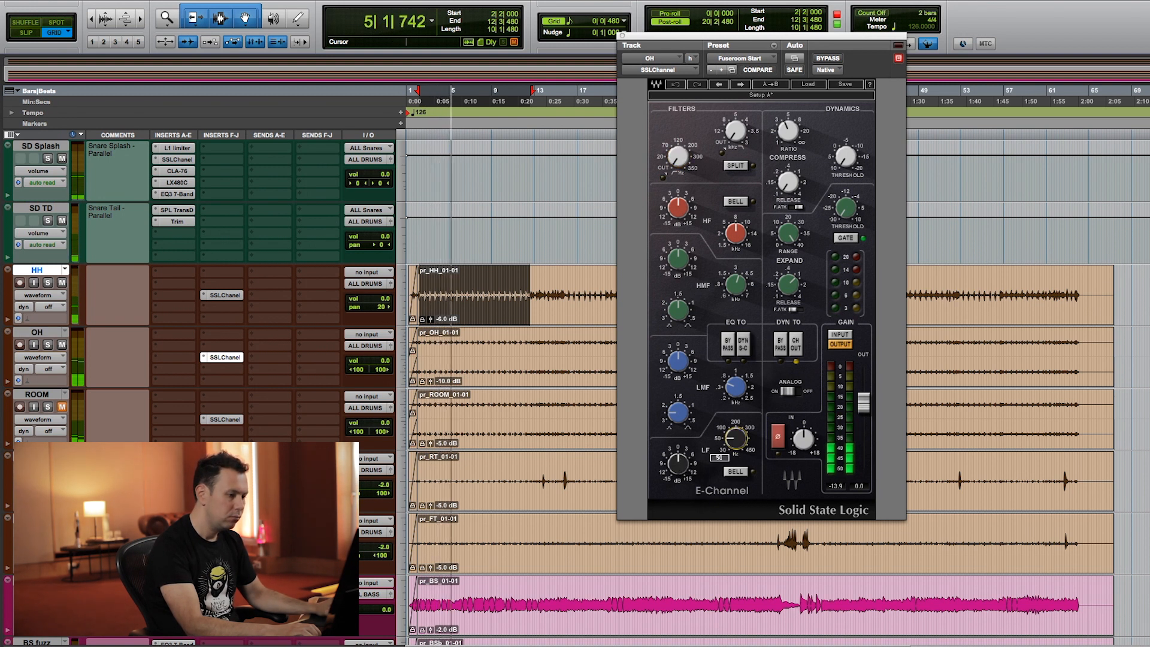
pyautogui.moveTo(681, 461); pyautogui.dragTo(682, 479)
pyautogui.moveTo(680, 360); pyautogui.dragTo(679, 384)
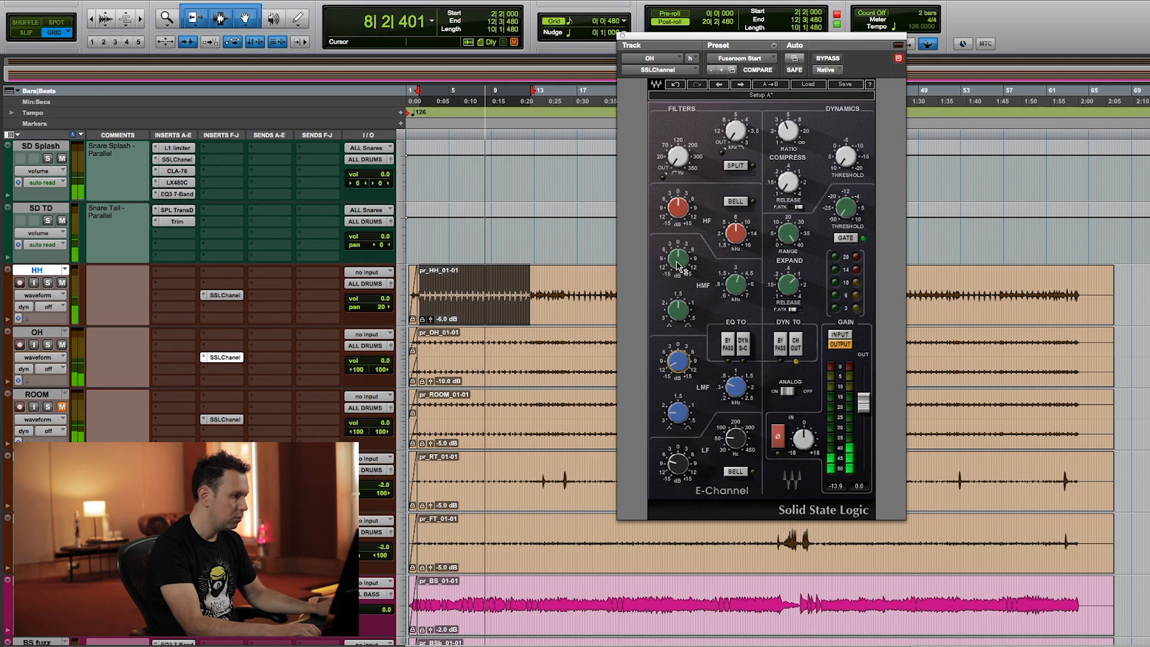
pyautogui.moveTo(680, 266); pyautogui.dragTo(680, 255)
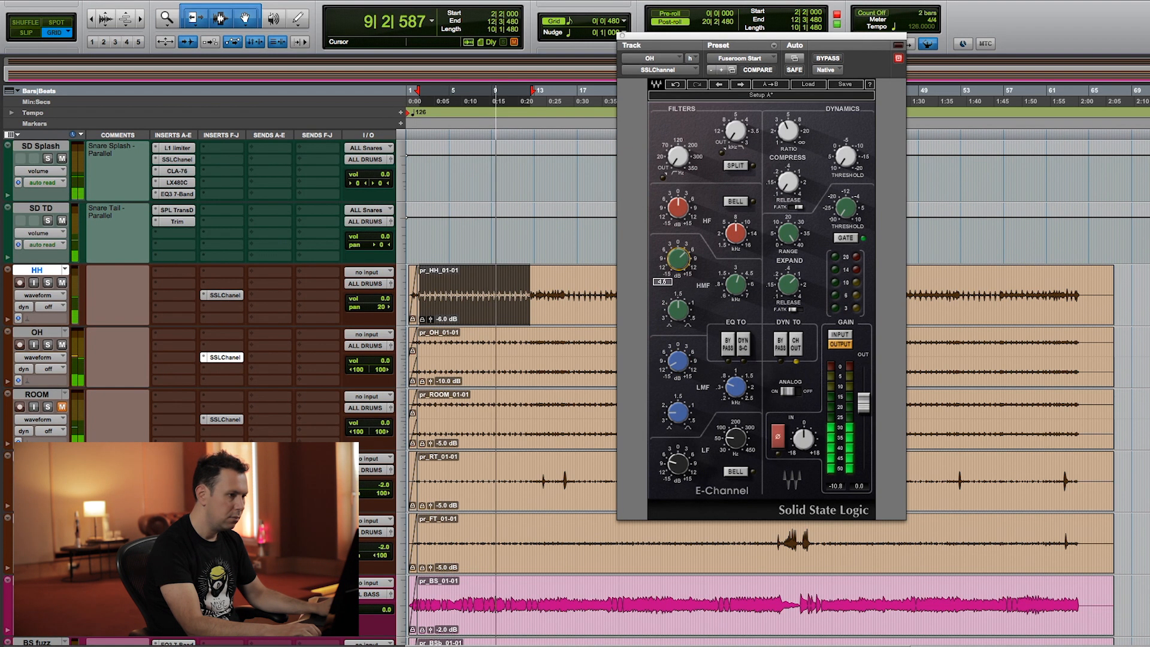
pyautogui.moveTo(678, 207); pyautogui.dragTo(678, 236)
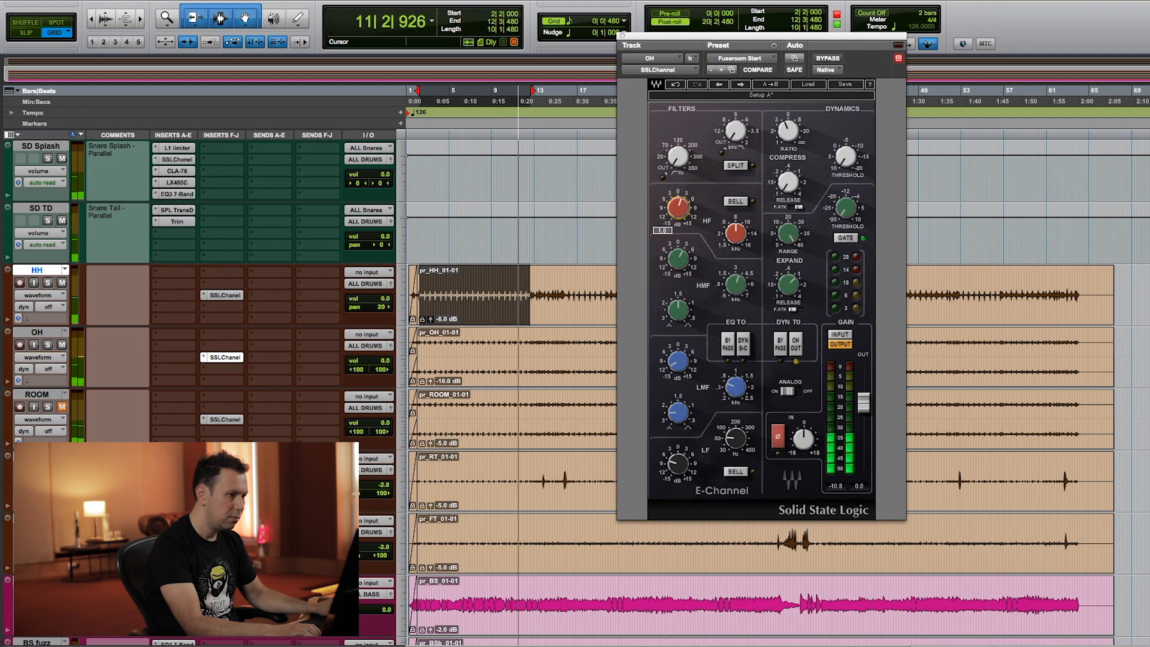
# Adjust the OH channel's compressor ratio and release, and engage its high-pass filter
pyautogui.moveTo(789, 131); pyautogui.dragTo(846, 121)
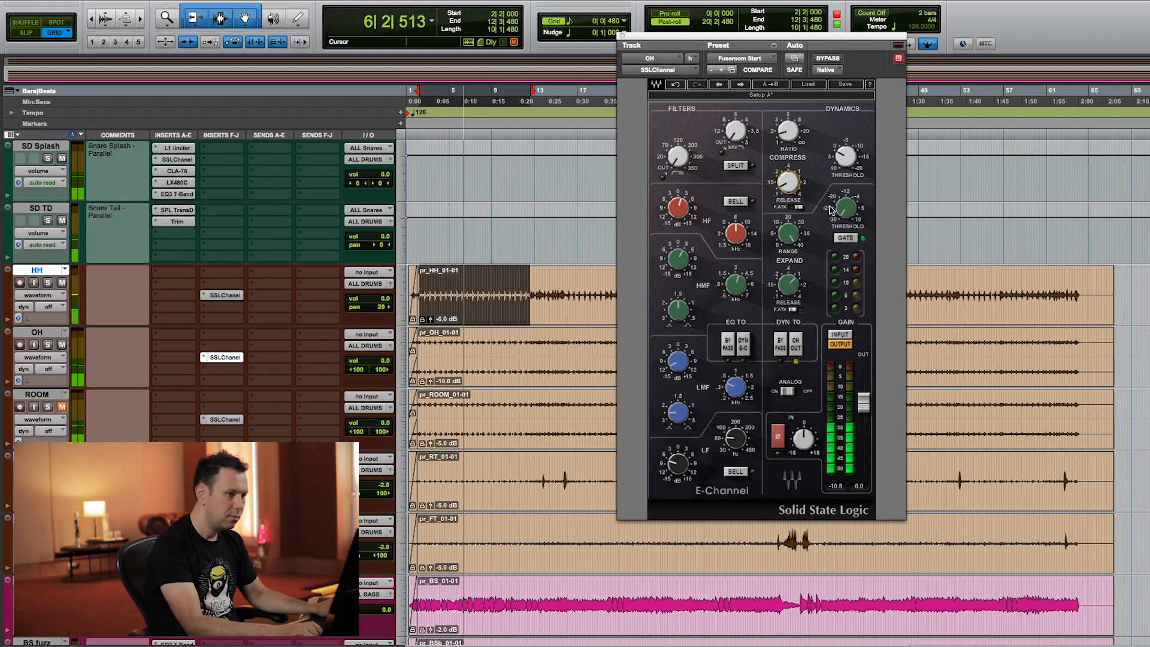
pyautogui.press('space')
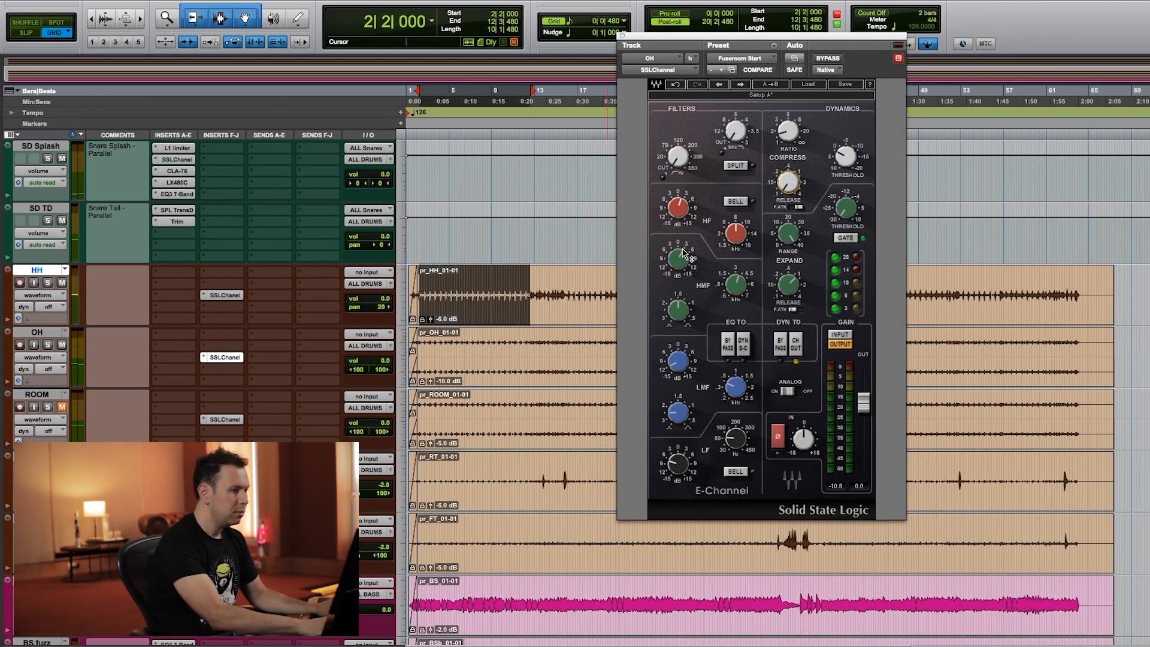
pyautogui.moveTo(685, 254)
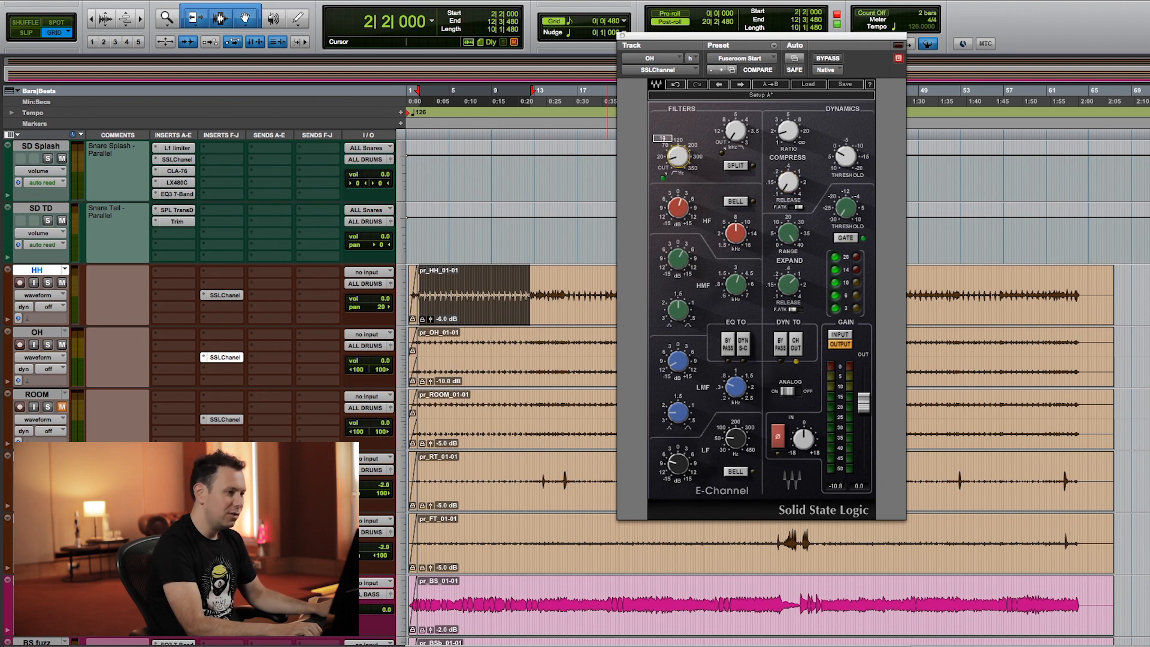
pyautogui.press('space')
pyautogui.moveTo(679, 163); pyautogui.dragTo(679, 146)
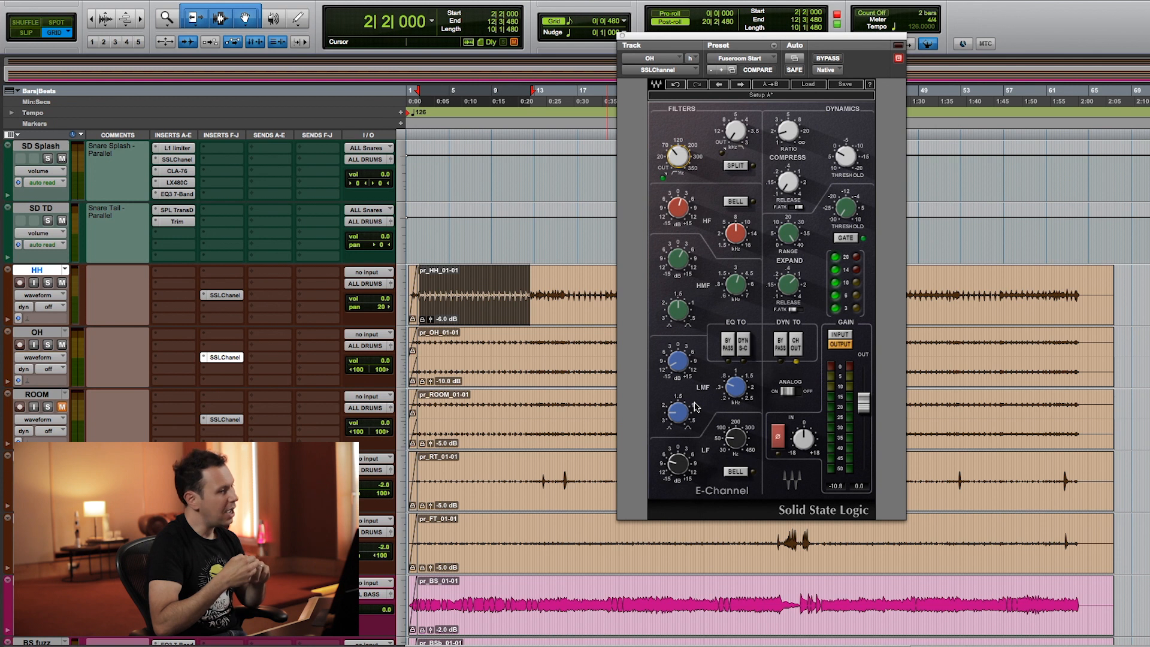
# Open the ROOM track's SSL channel strip and lower its compressor threshold during playback
pyautogui.moveTo(736, 42); pyautogui.dragTo(776, 27)
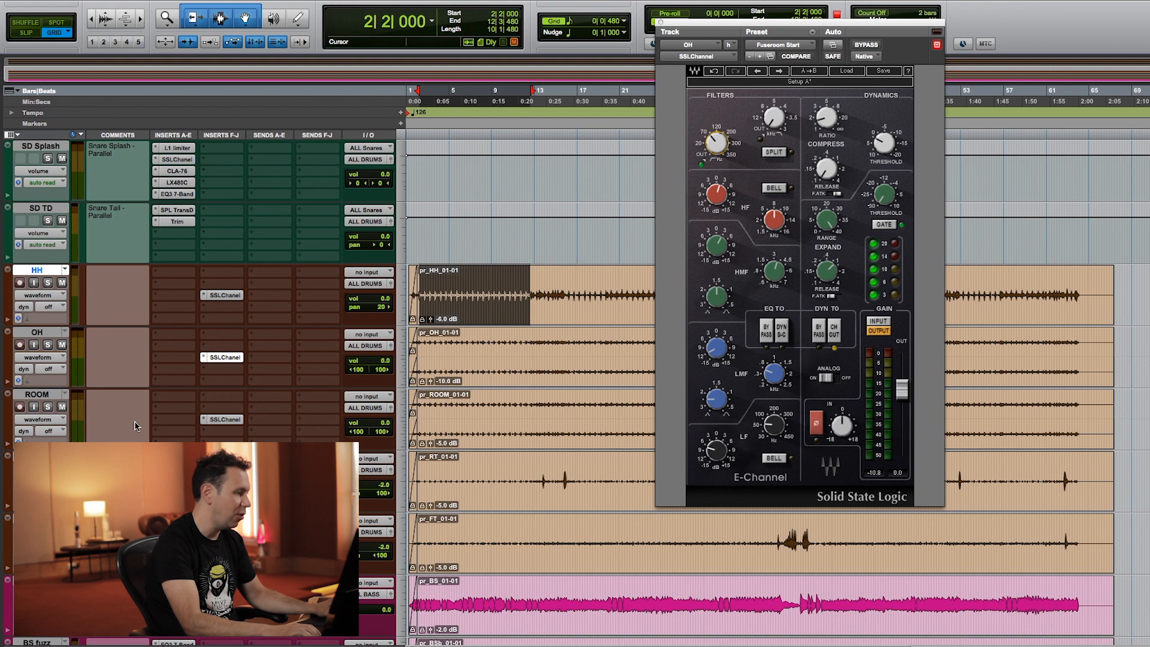
pyautogui.click(217, 420)
pyautogui.moveTo(712, 24); pyautogui.dragTo(658, 48)
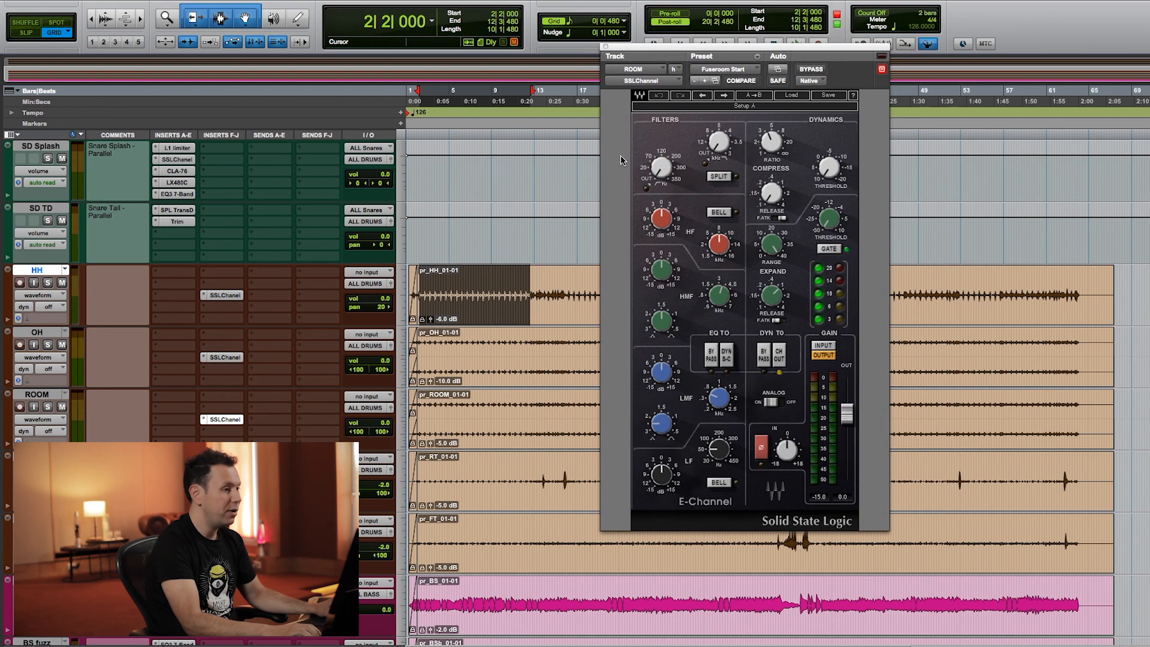
pyautogui.press('space')
pyautogui.click(830, 168)
pyautogui.moveTo(829, 168); pyautogui.dragTo(829, 173)
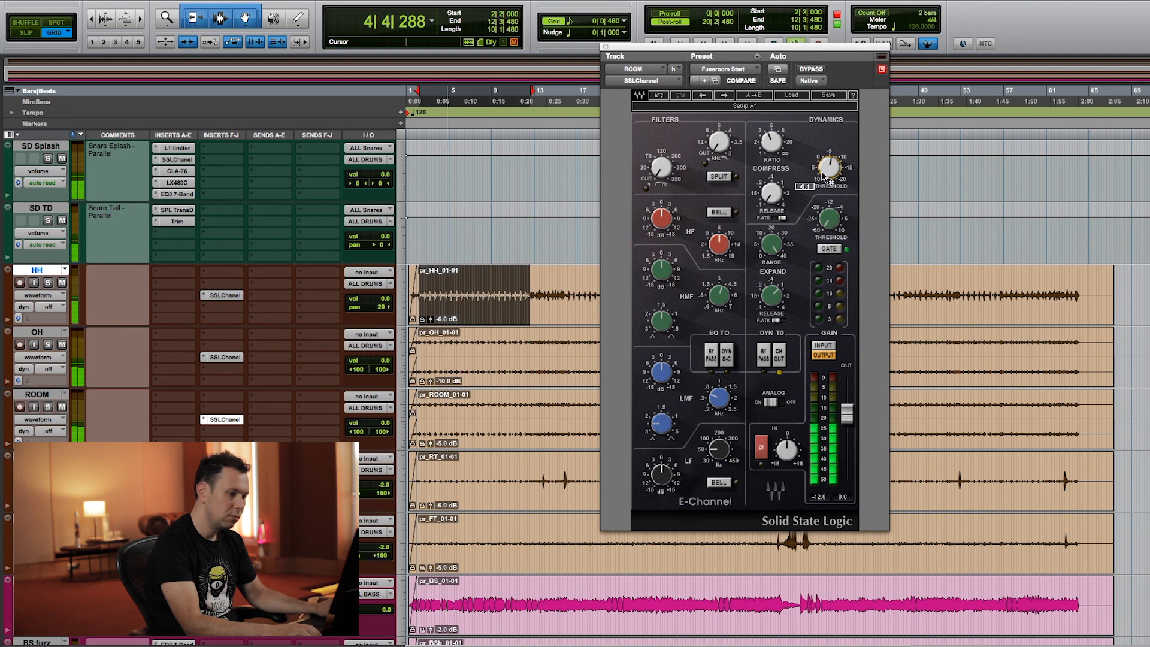
# Boost the ROOM channel's LF band as a bell at a higher frequency, and raise the LMF frequency and gain
pyautogui.moveTo(662, 482); pyautogui.dragTo(661, 475)
pyautogui.moveTo(720, 450); pyautogui.dragTo(720, 433)
pyautogui.click(726, 486)
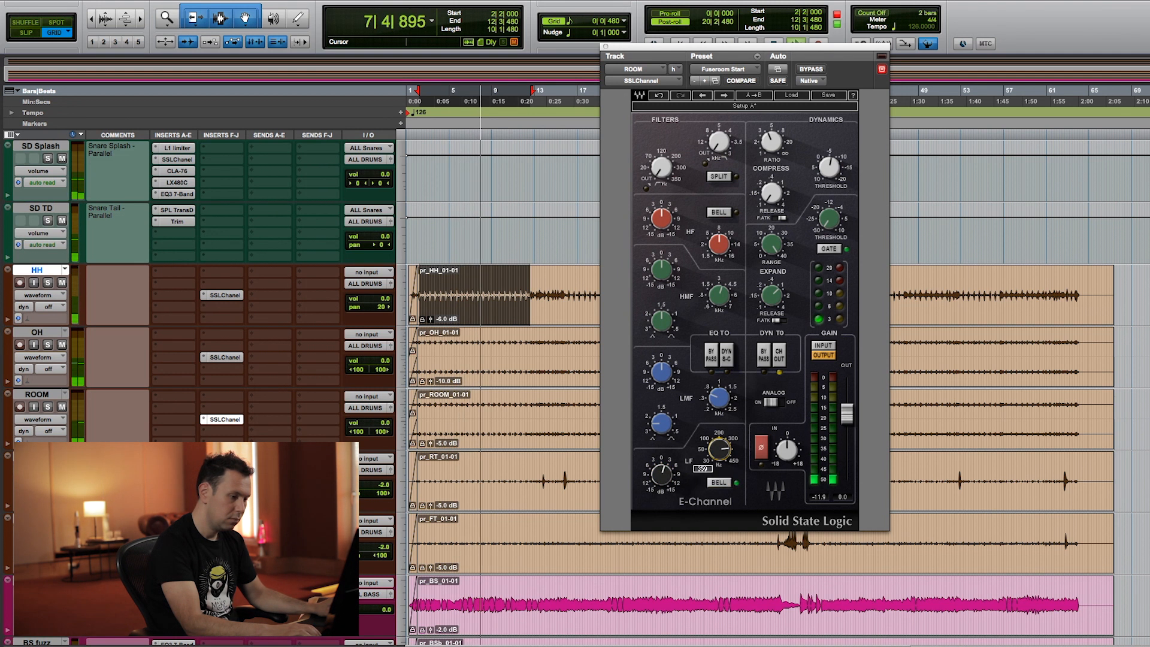
pyautogui.moveTo(661, 475); pyautogui.dragTo(661, 469)
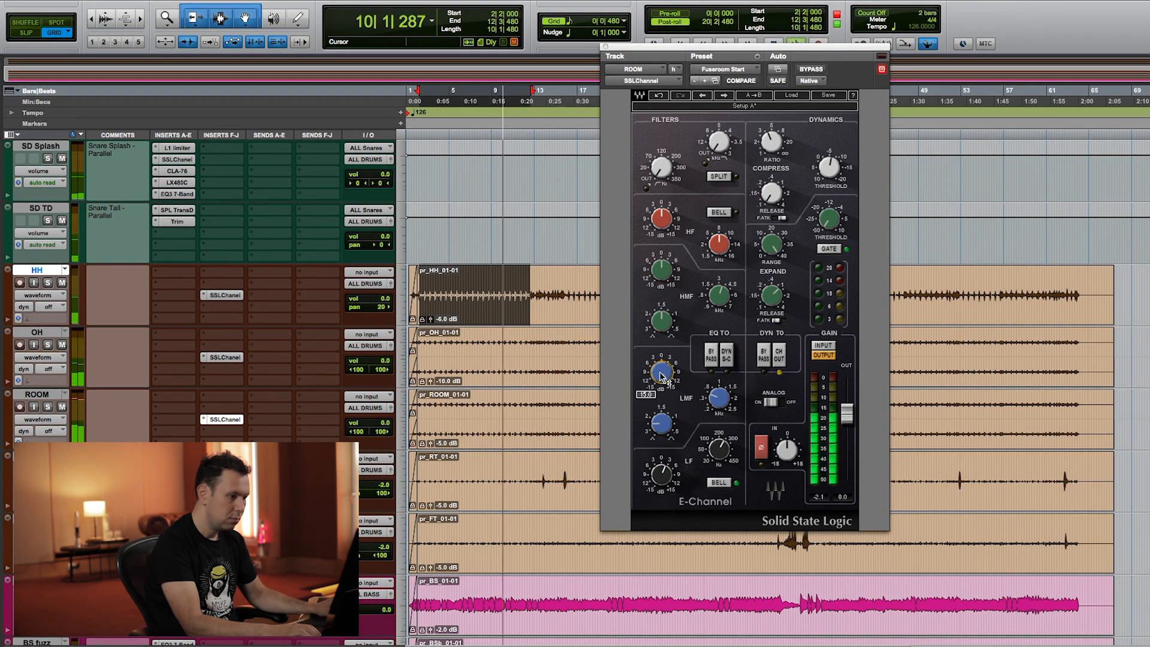
pyautogui.moveTo(719, 397); pyautogui.dragTo(719, 395)
pyautogui.moveTo(661, 372); pyautogui.dragTo(661, 387)
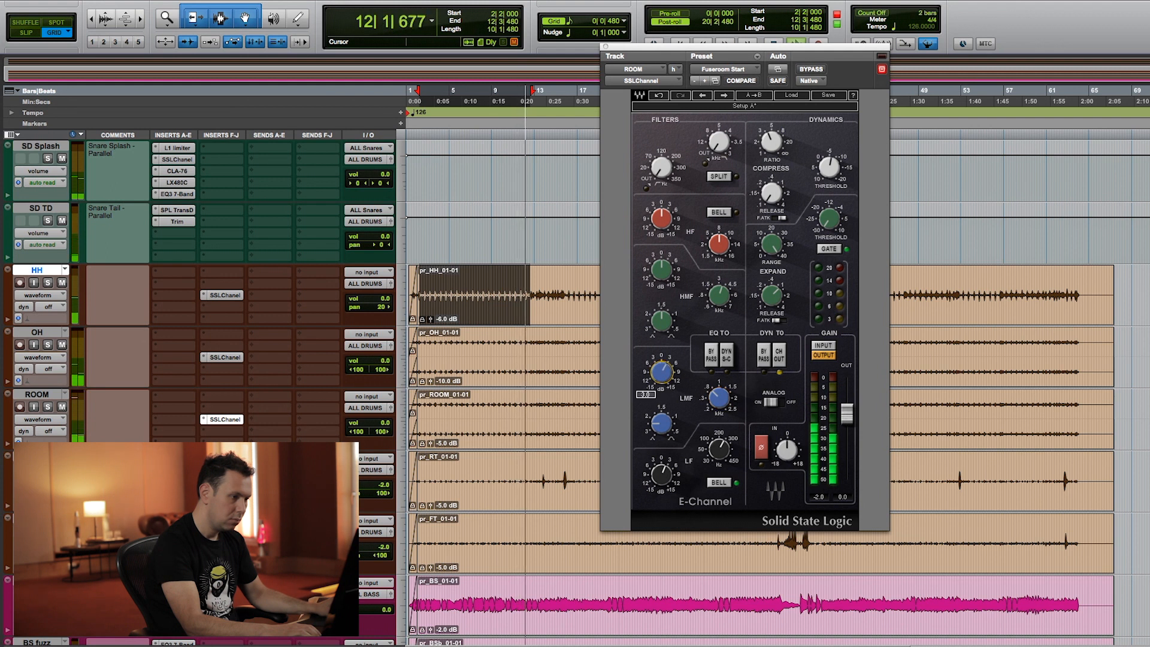
# Boost the ROOM channel's HMF and HF bands, engage its high-pass filter, and stop playback
pyautogui.moveTo(661, 271); pyautogui.dragTo(662, 239)
pyautogui.moveTo(719, 295); pyautogui.dragTo(719, 285)
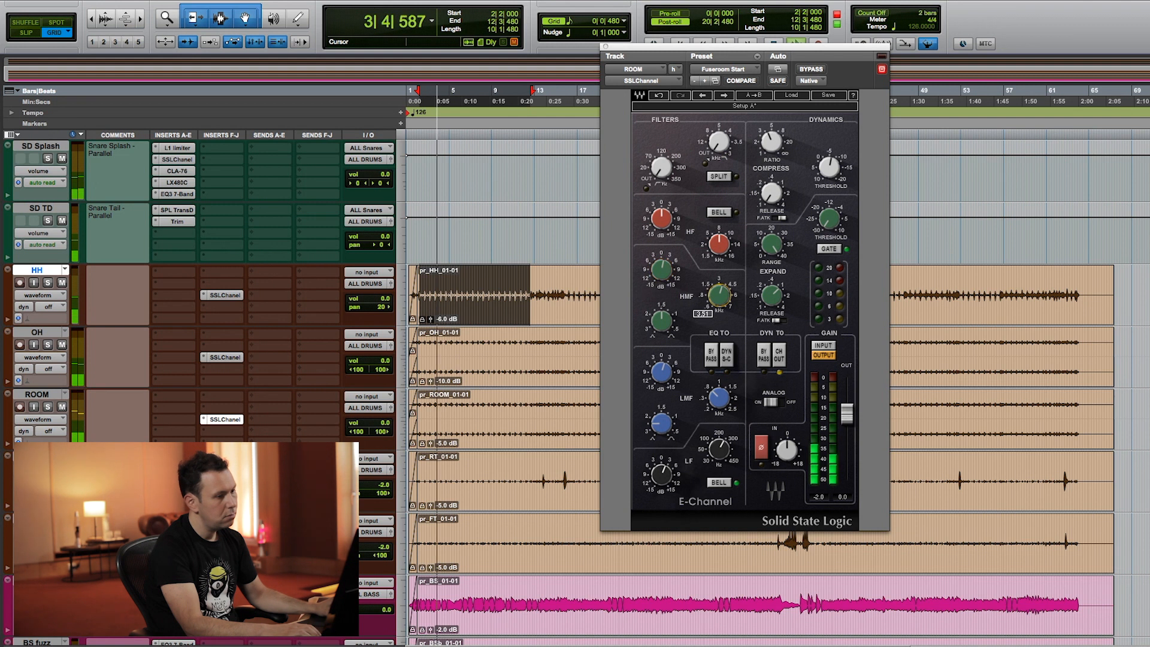
pyautogui.moveTo(661, 239); pyautogui.dragTo(662, 254)
pyautogui.moveTo(719, 295); pyautogui.dragTo(719, 305)
pyautogui.moveTo(661, 271); pyautogui.dragTo(662, 283)
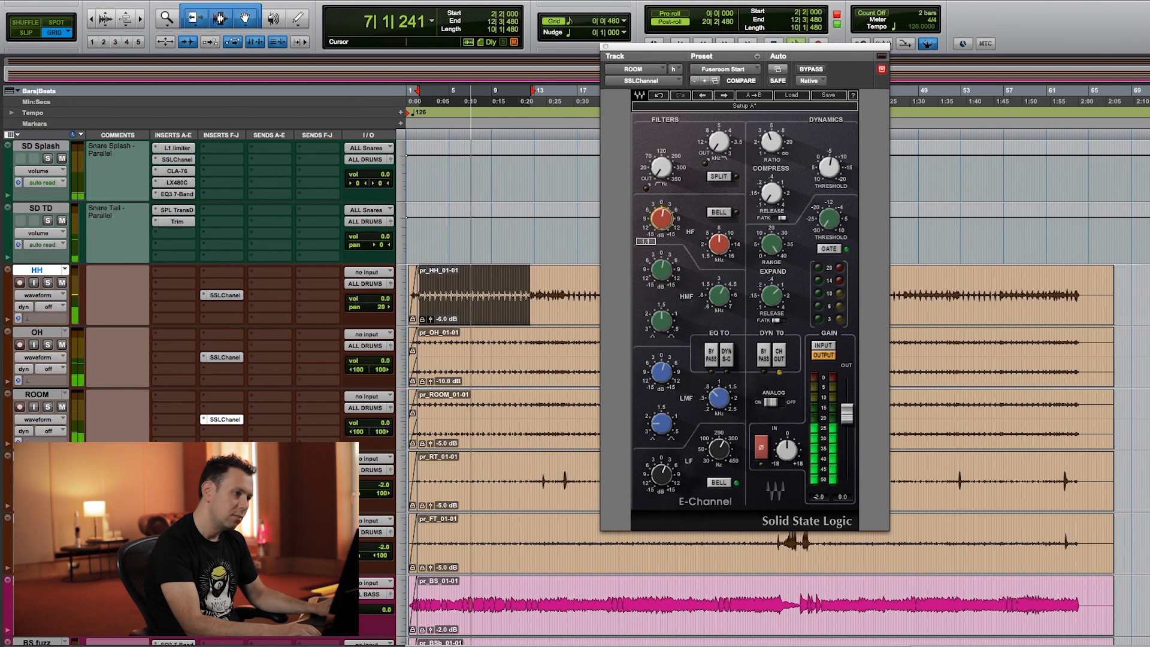
pyautogui.moveTo(661, 168); pyautogui.dragTo(661, 172)
pyautogui.press('space')
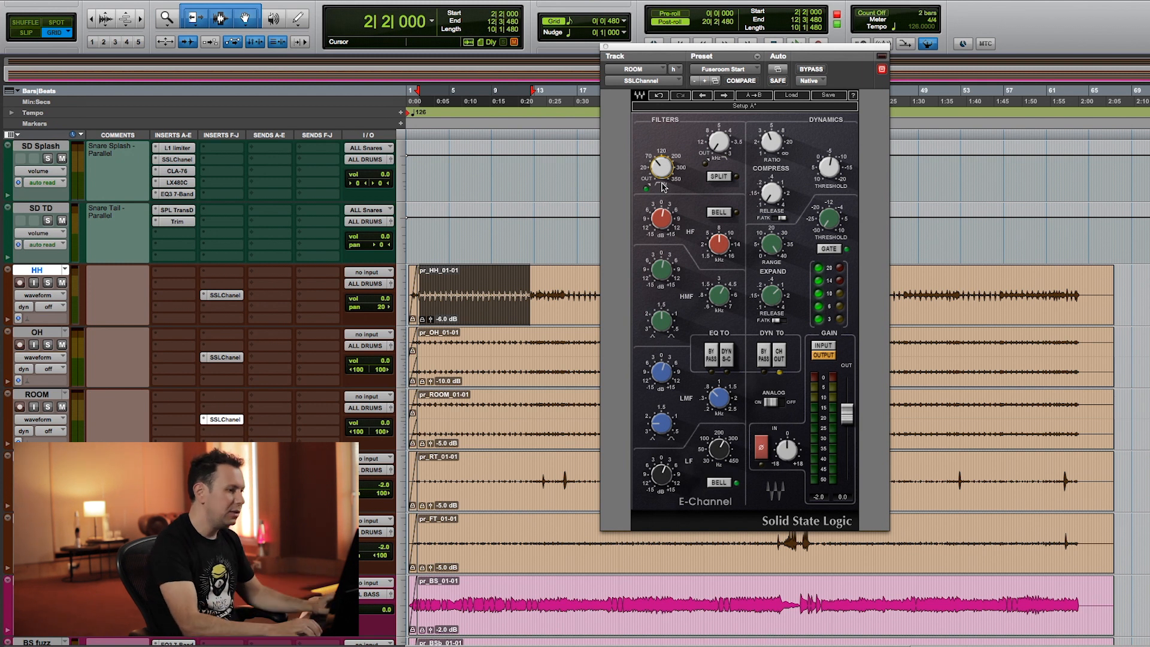
# Close the ROOM channel strip and select the RT tom hit from 35|3|691 to 36|3|021
pyautogui.scroll(-3, 193, 375)
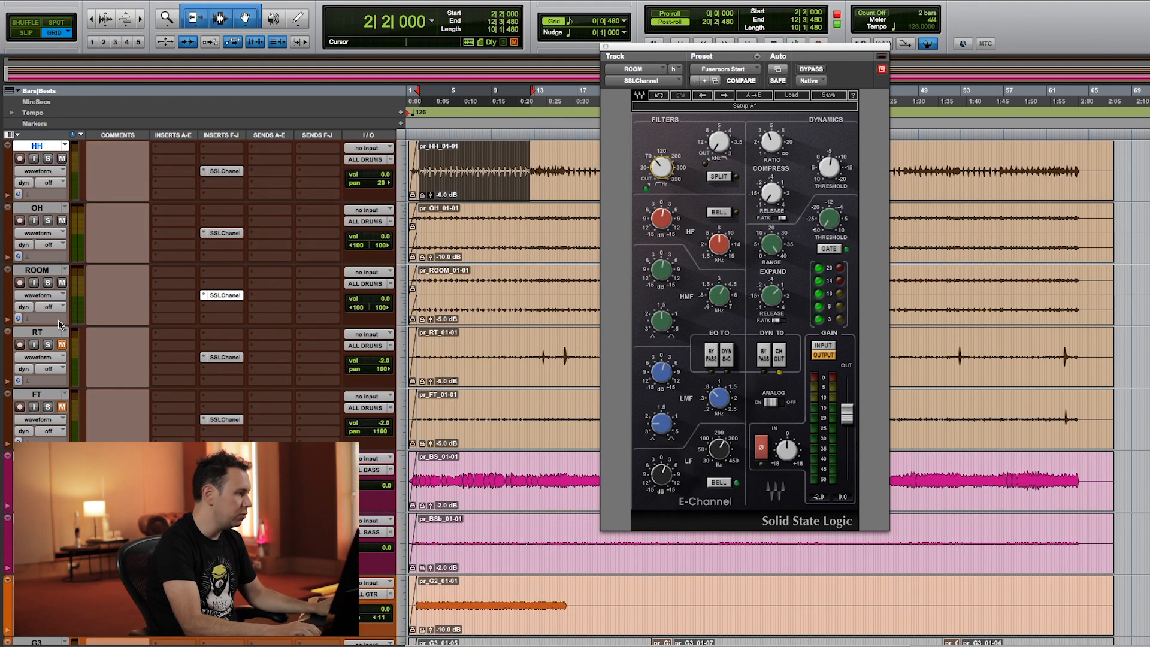
pyautogui.click(606, 47)
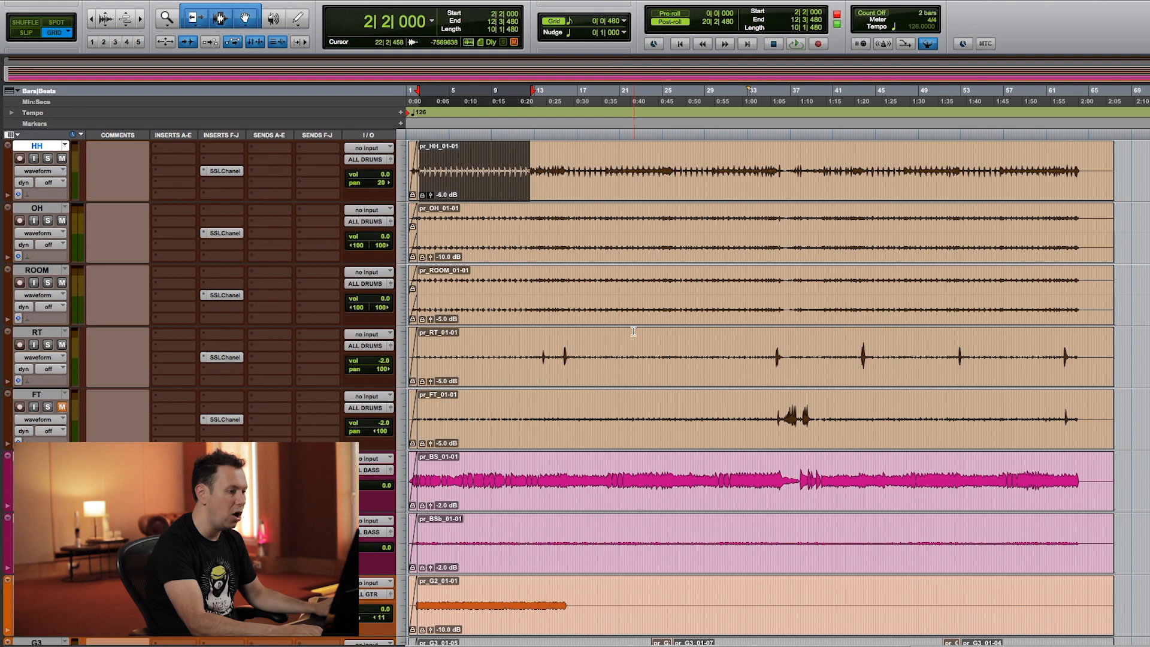
pyautogui.press('super+bracketright')
pyautogui.hscroll(10, 794, 512)
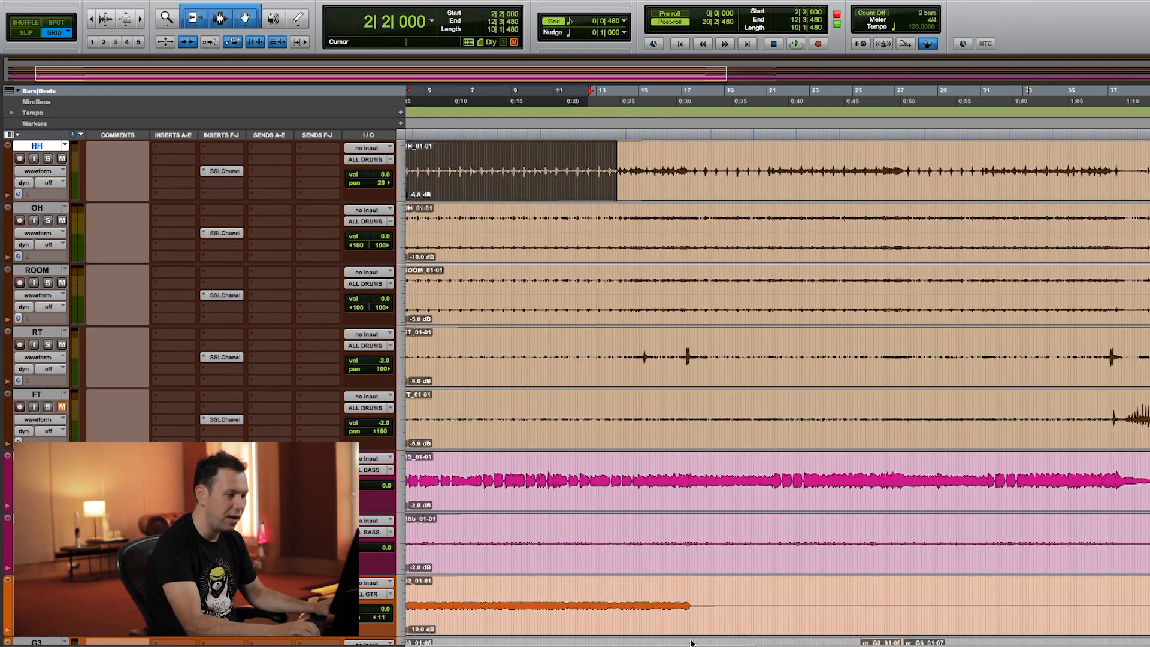
pyautogui.click(792, 351)
pyautogui.press('super+bracketright')
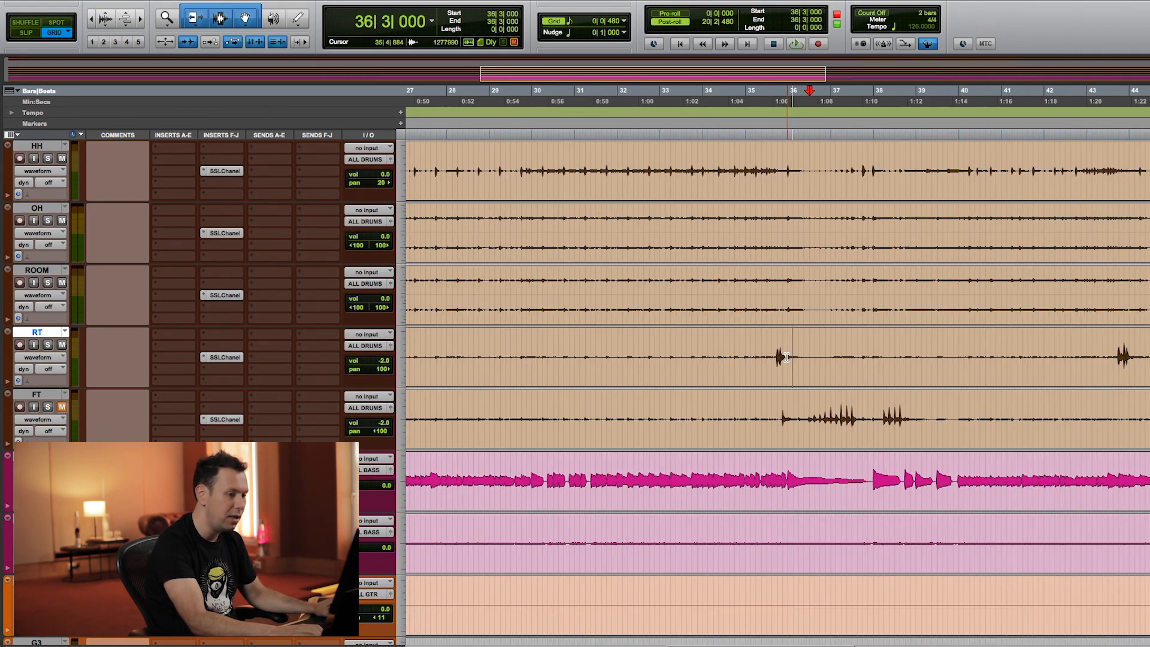
pyautogui.moveTo(774, 355)
pyautogui.mouseDown()
pyautogui.moveTo(825, 353)
pyautogui.moveTo(814, 358)
pyautogui.mouseUp()
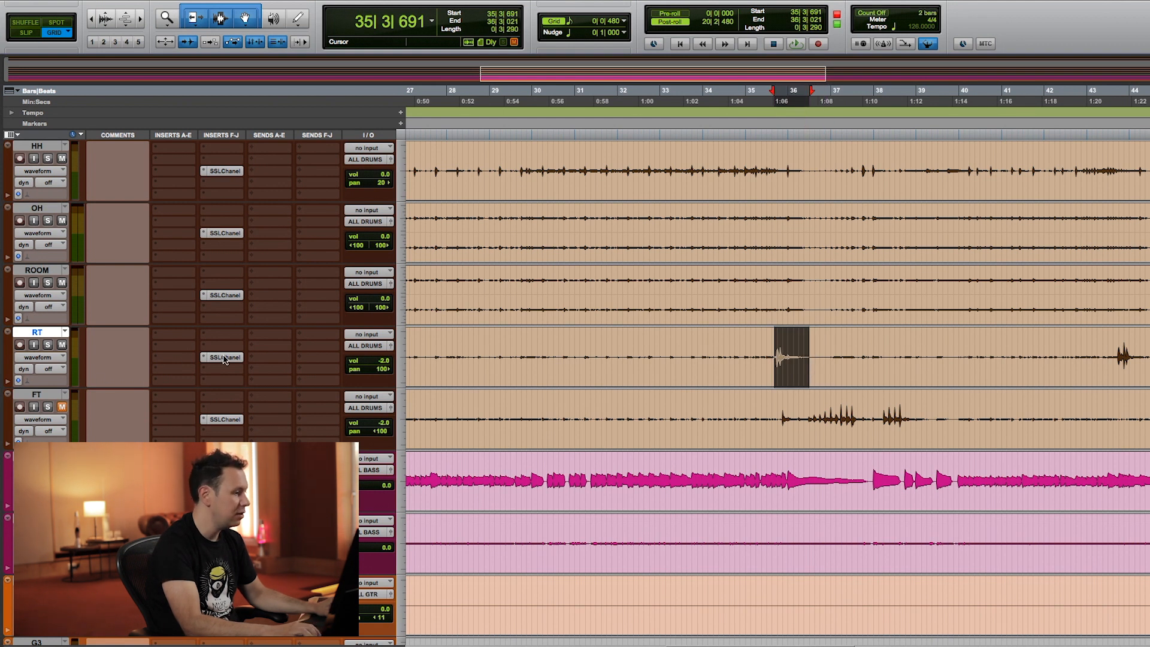
# Open the RT track's SSL channel strip and play the tom hit with the selection extended to 36|4|480
pyautogui.click(224, 358)
pyautogui.moveTo(699, 45); pyautogui.dragTo(533, 43)
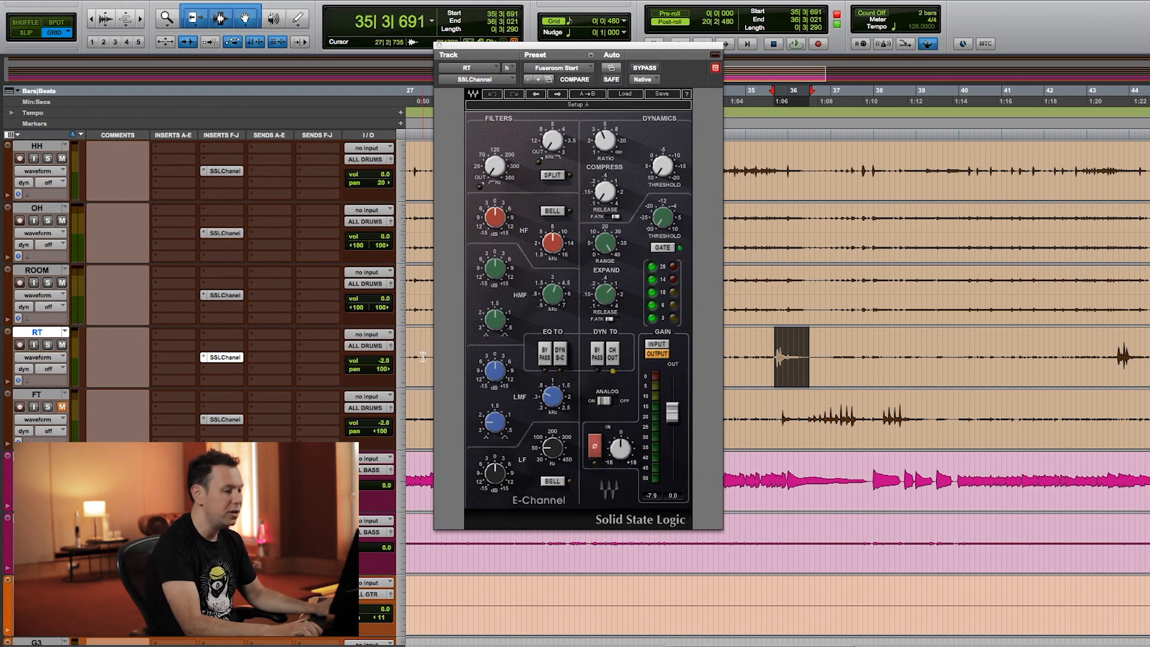
pyautogui.press('space')
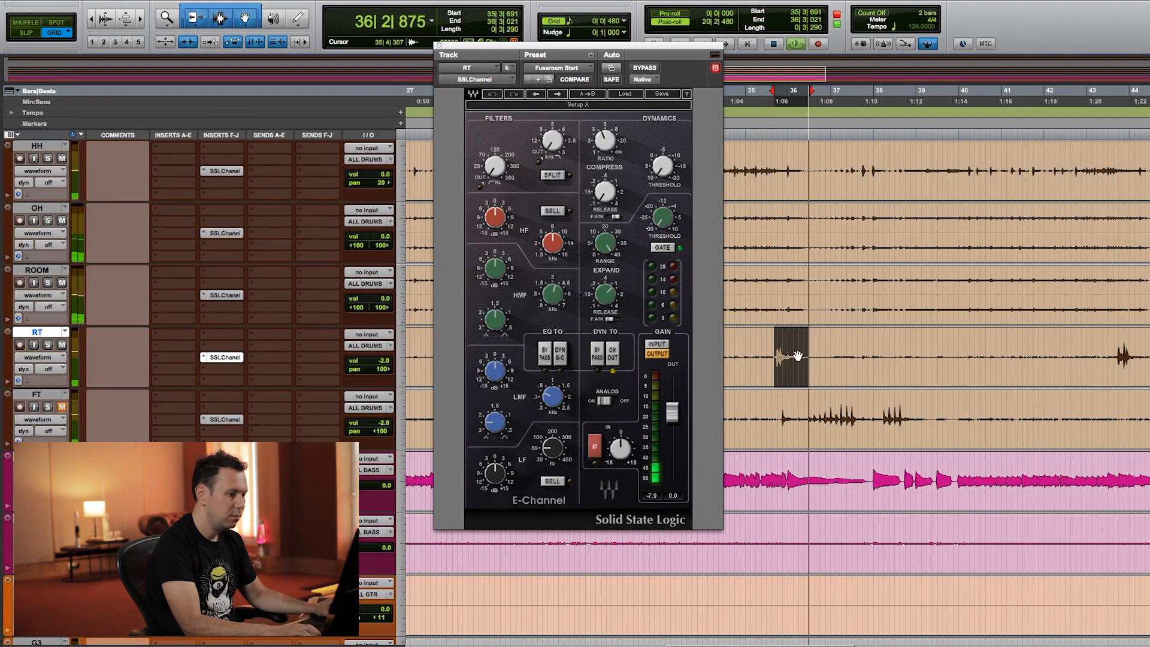
pyautogui.press('space')
pyautogui.keyDown('shift'); pyautogui.click(823, 349); pyautogui.keyUp('shift')
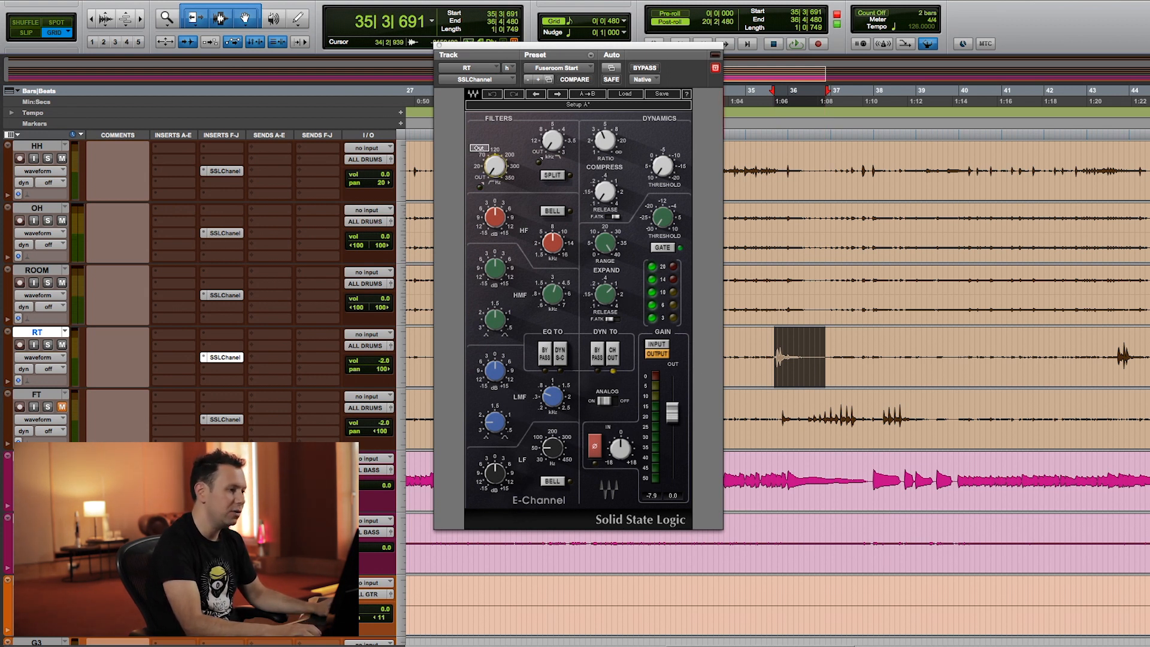
pyautogui.press('space')
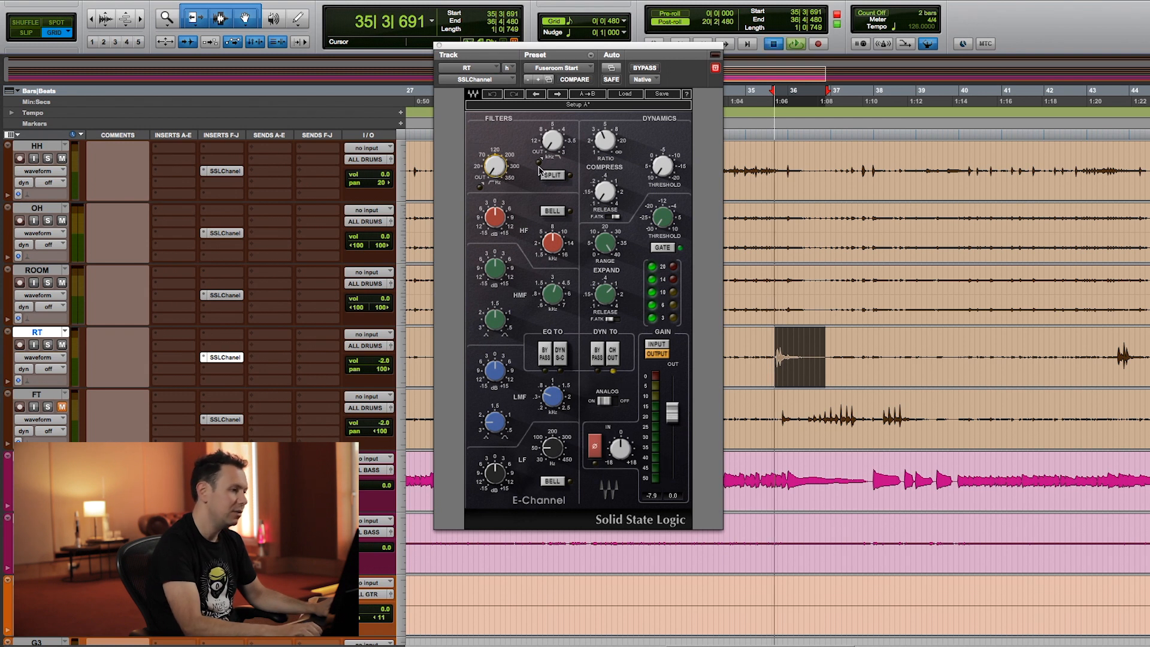
# Lower the RT channel's compressor threshold and shorten the looped selection to end at 36|3|000
pyautogui.moveTo(663, 166); pyautogui.dragTo(663, 132)
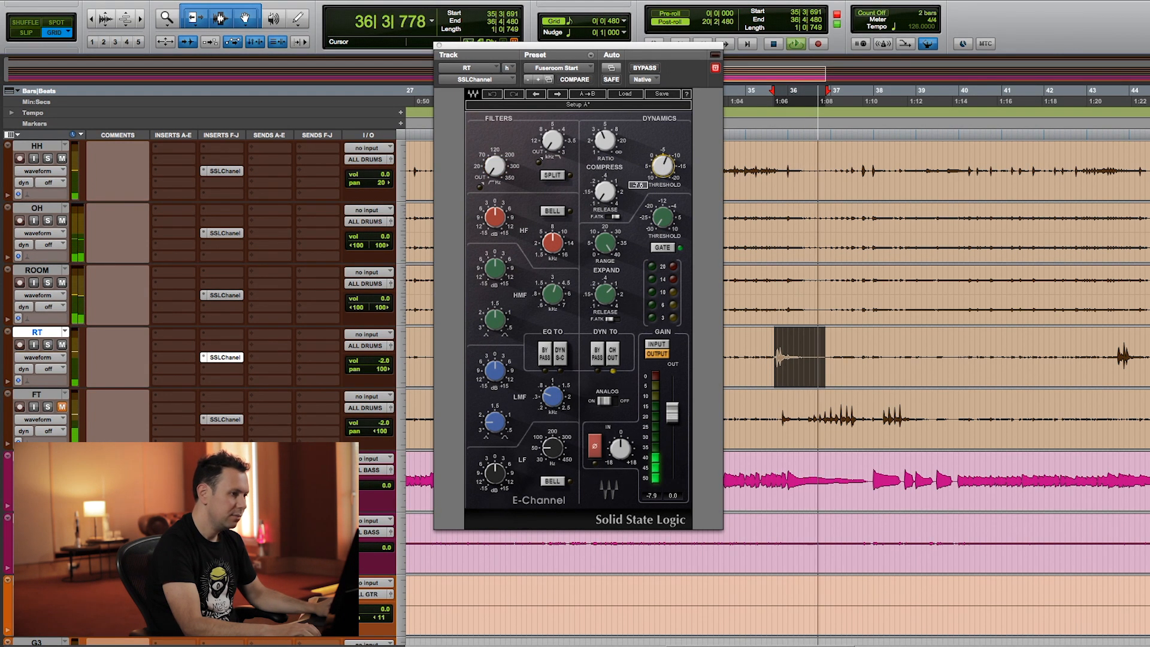
pyautogui.keyDown('shift'); pyautogui.click(816, 350); pyautogui.keyUp('shift')
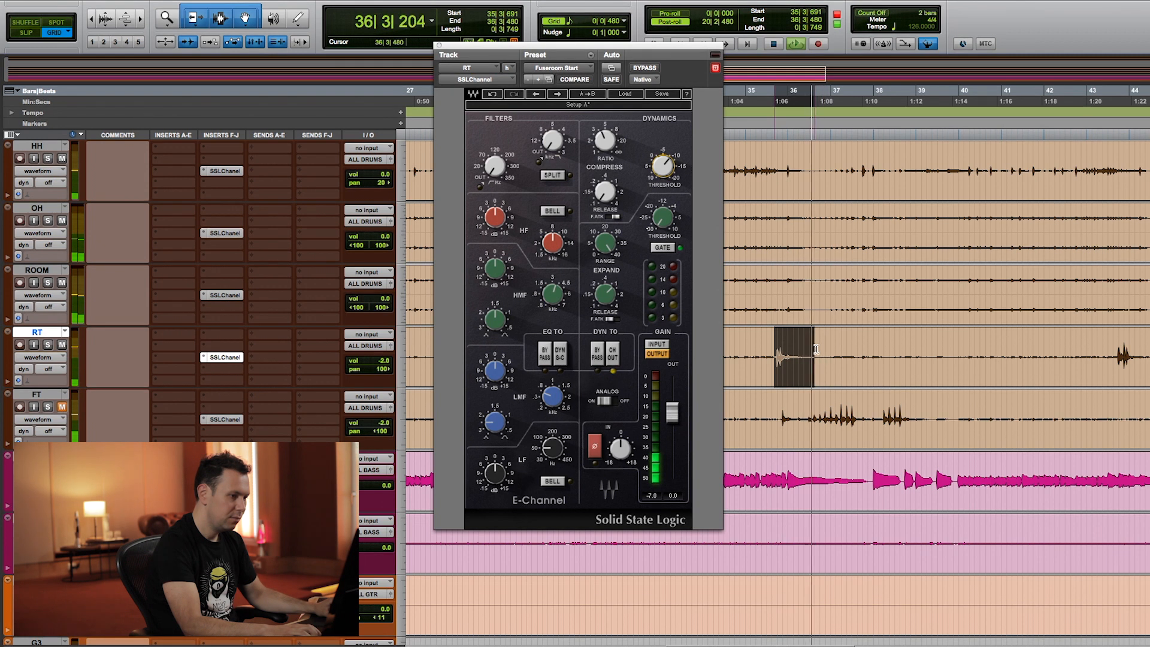
pyautogui.moveTo(813, 352); pyautogui.dragTo(809, 353)
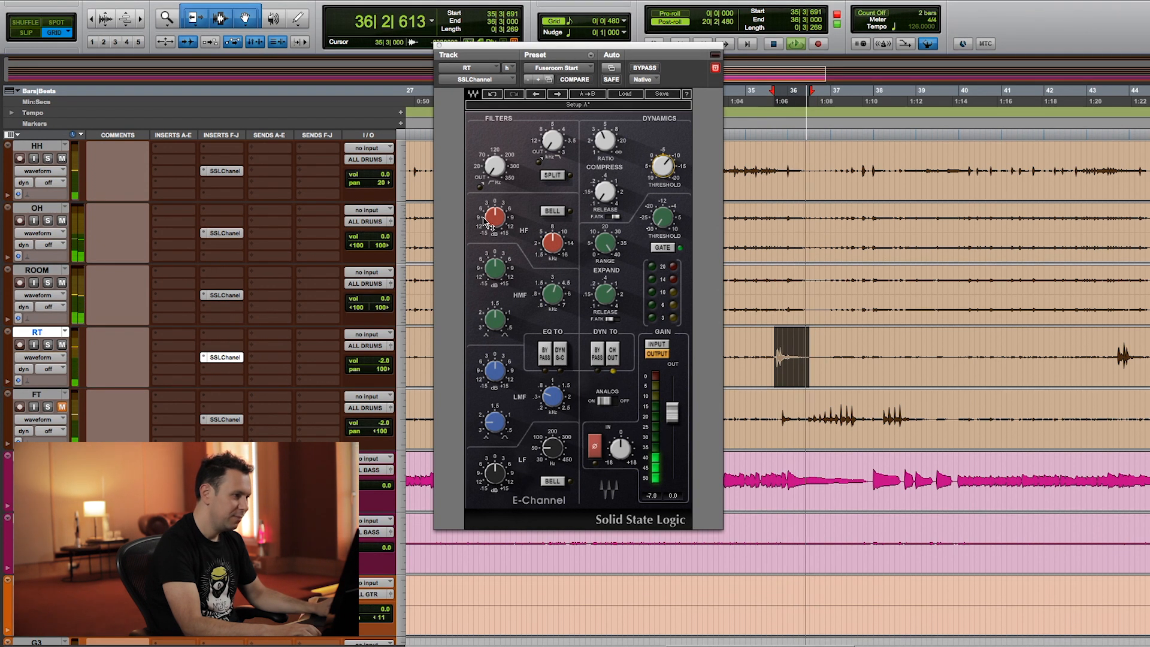
# Boost the RT channel's HF and HMF gains and adjust the HMF frequency
pyautogui.moveTo(495, 219); pyautogui.dragTo(495, 218)
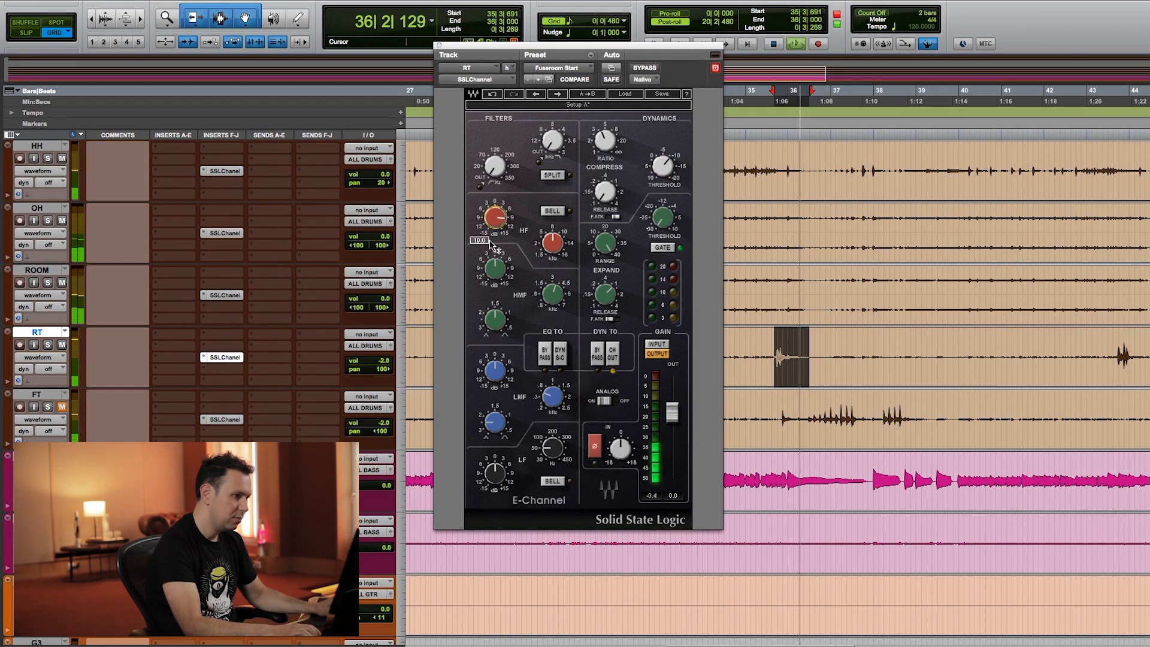
pyautogui.moveTo(552, 294); pyautogui.dragTo(553, 294)
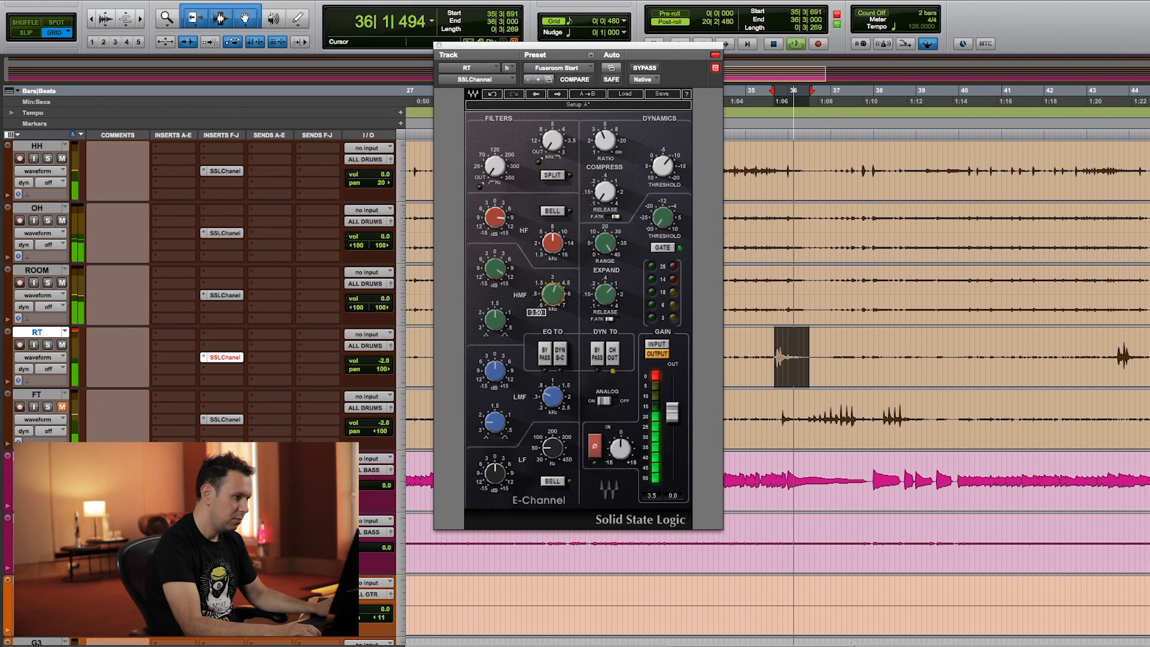
pyautogui.moveTo(495, 269); pyautogui.dragTo(552, 296)
# Cut the RT channel's LMF gain and boost its LF band as a bell at a higher frequency
pyautogui.moveTo(496, 372); pyautogui.dragTo(496, 396)
pyautogui.moveTo(495, 473)
pyautogui.mouseDown()
pyautogui.moveTo(495, 456)
pyautogui.moveTo(552, 454)
pyautogui.moveTo(497, 488)
pyautogui.mouseUp()
pyautogui.click(553, 447)
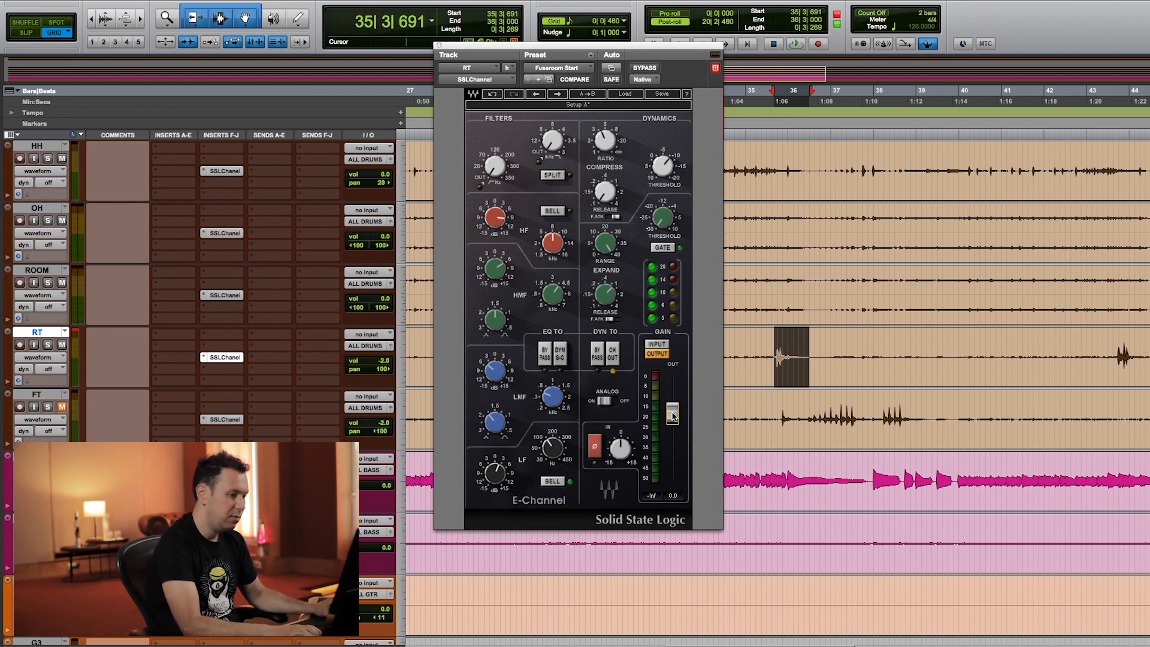
# Lower the RT channel's output level to -3.2 dB and stop playback
pyautogui.moveTo(672, 415); pyautogui.dragTo(673, 425)
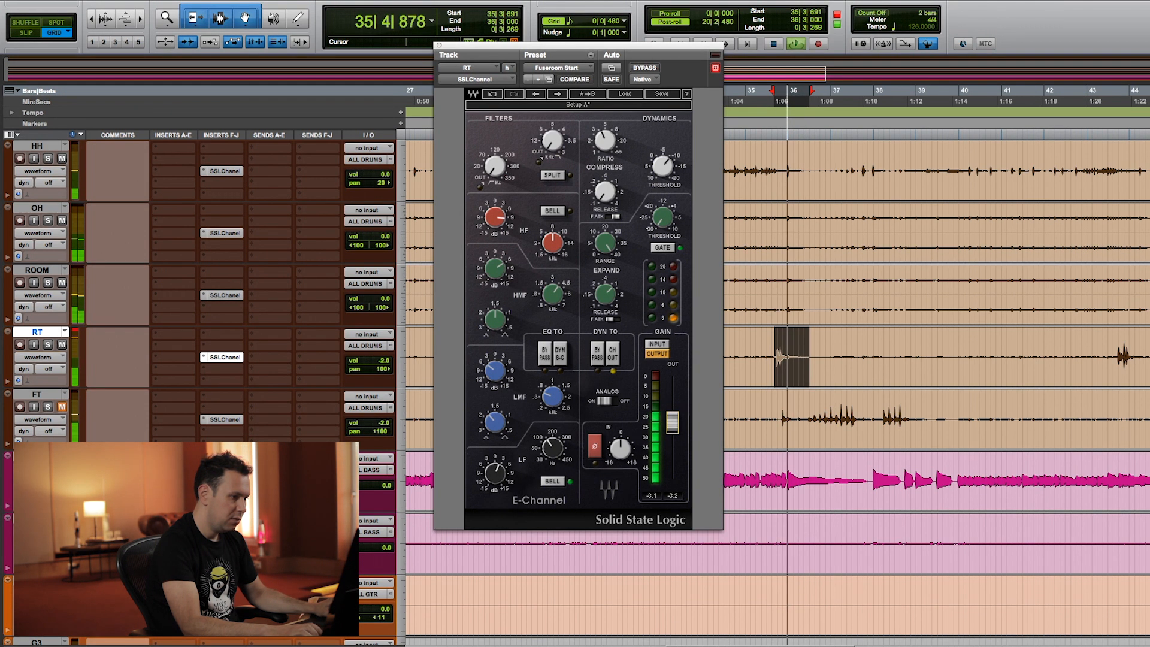
pyautogui.press('space')
# Select the FT track's tom section from 35|4|307 to 38|4|480, open its SSL channel strip and start playback
pyautogui.moveTo(782, 411); pyautogui.dragTo(904, 410)
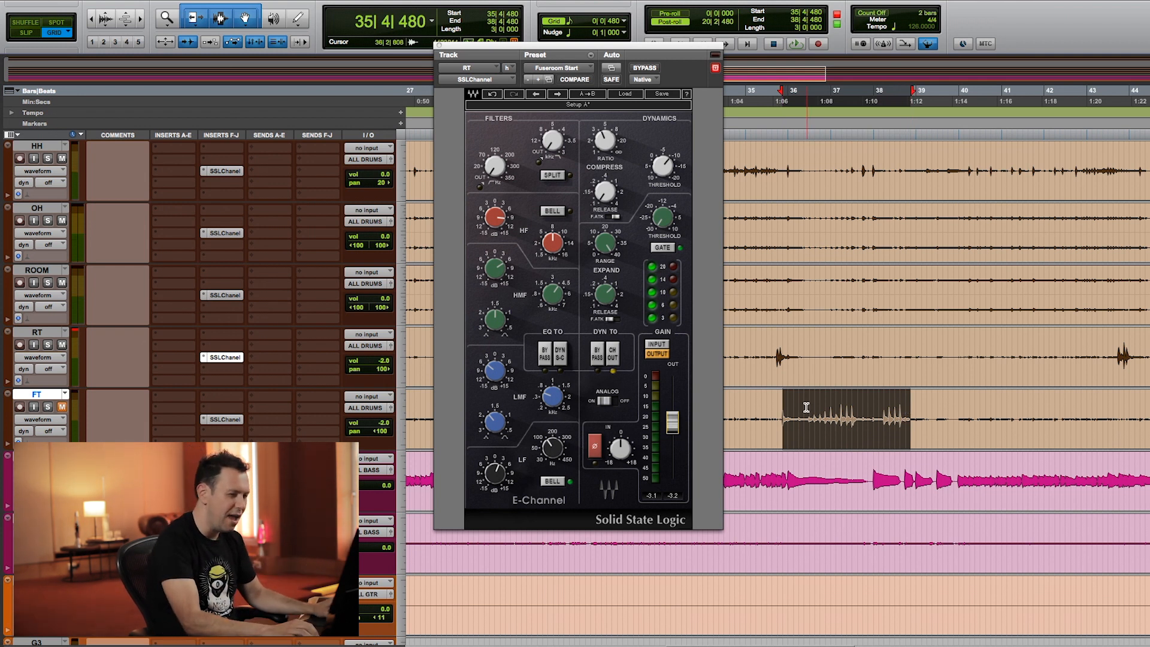
pyautogui.keyDown('shift'); pyautogui.click(780, 409); pyautogui.keyUp('shift')
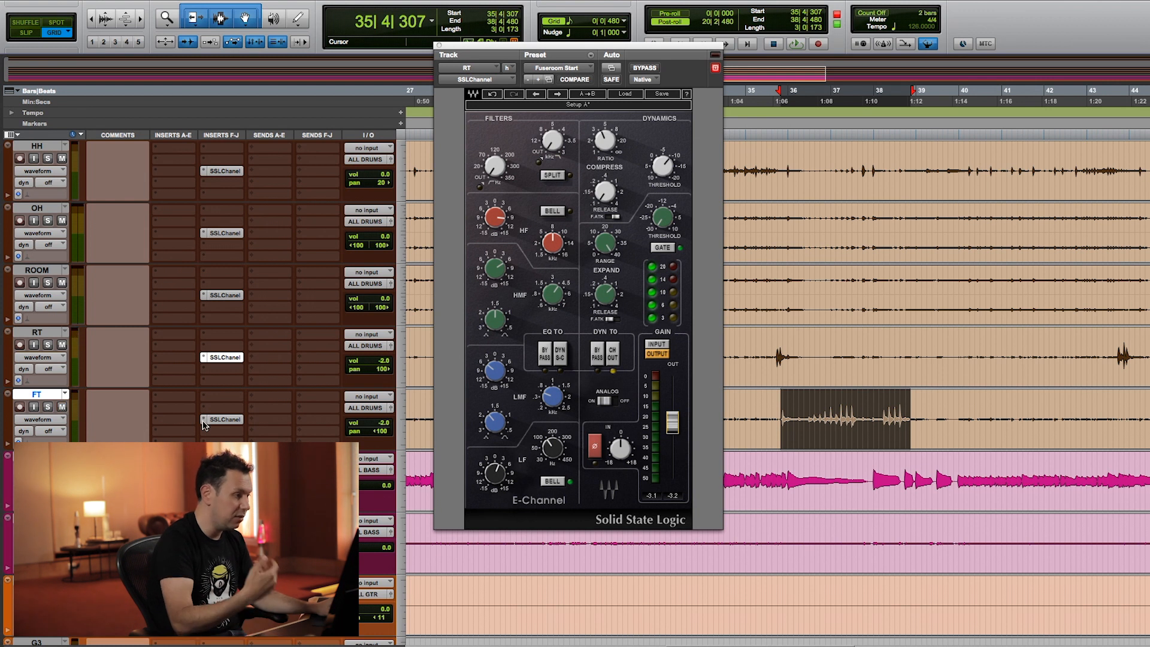
pyautogui.click(221, 421)
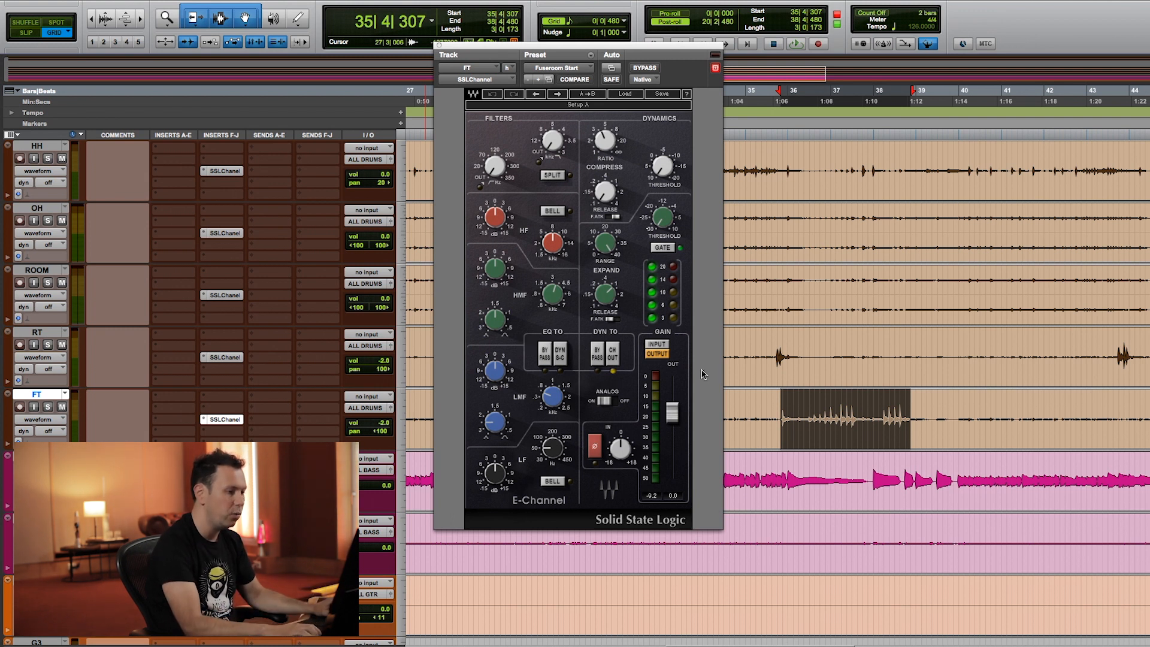
pyautogui.press('space')
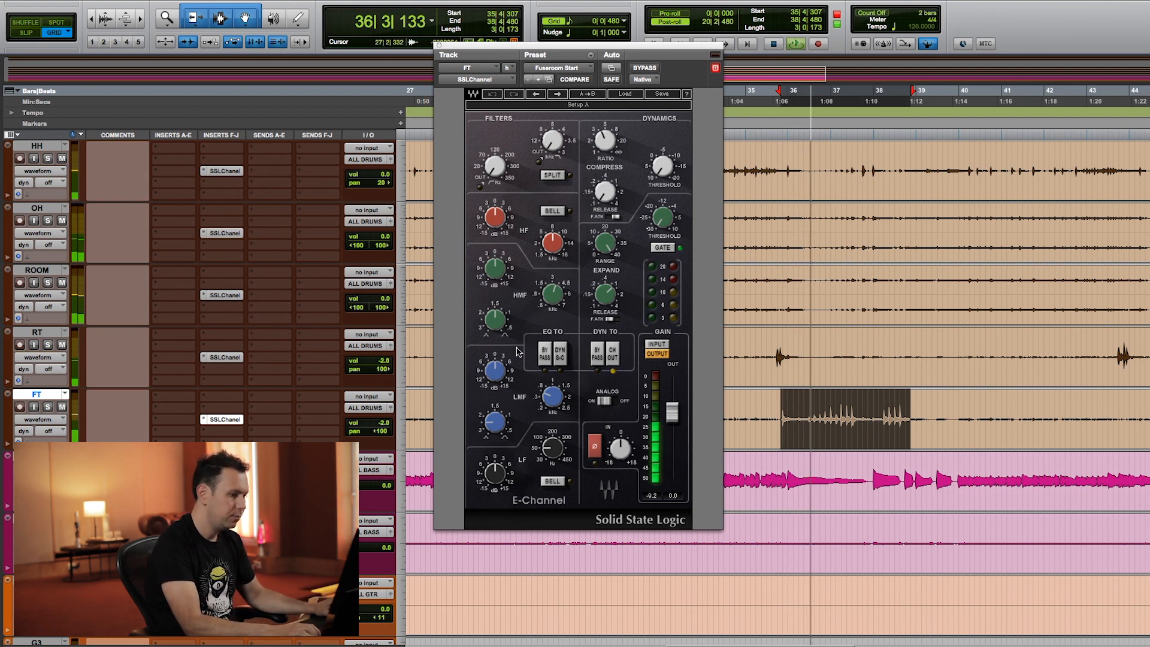
# Narrow the FT selection to 36|3|000 through 37|4|349 and boost the channel's HF and HMF gains
pyautogui.moveTo(809, 414); pyautogui.dragTo(866, 419)
pyautogui.moveTo(495, 218); pyautogui.dragTo(495, 181)
pyautogui.moveTo(495, 269); pyautogui.dragTo(495, 218)
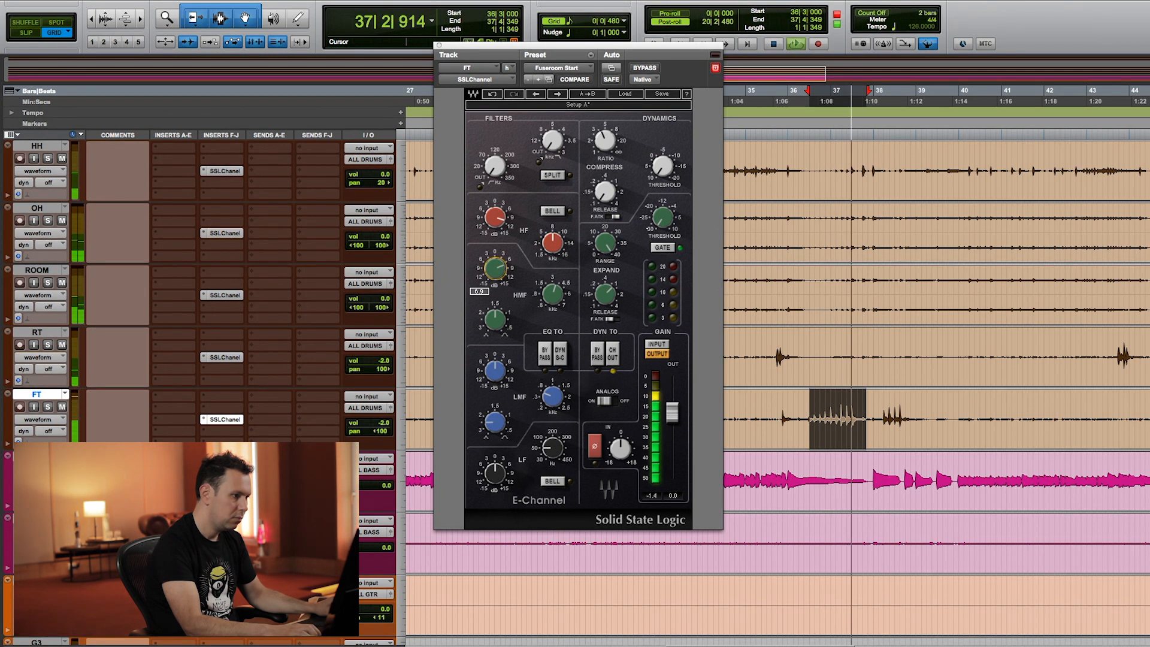
# Cut the FT channel's LMF gain, adjust the LMF frequency, and boost the LF band as a bell at a higher frequency
pyautogui.moveTo(495, 373); pyautogui.dragTo(552, 399)
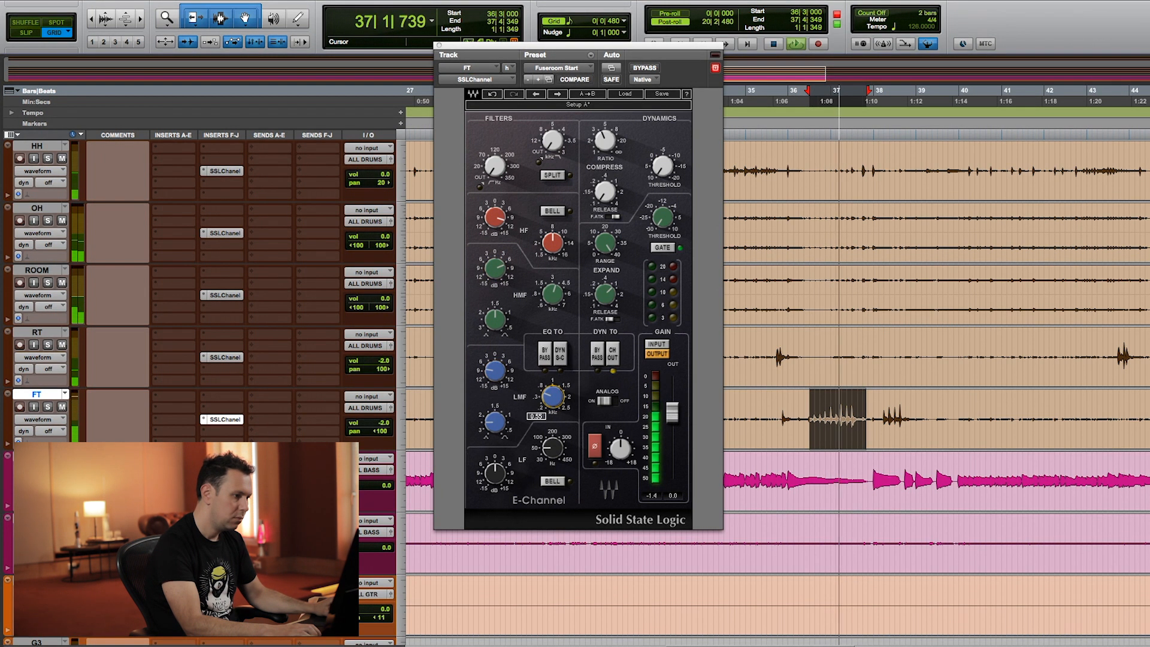
pyautogui.moveTo(552, 447); pyautogui.dragTo(552, 436)
pyautogui.click(553, 483)
pyautogui.moveTo(495, 481)
pyautogui.mouseDown()
pyautogui.moveTo(552, 453)
pyautogui.moveTo(496, 477)
pyautogui.mouseUp()
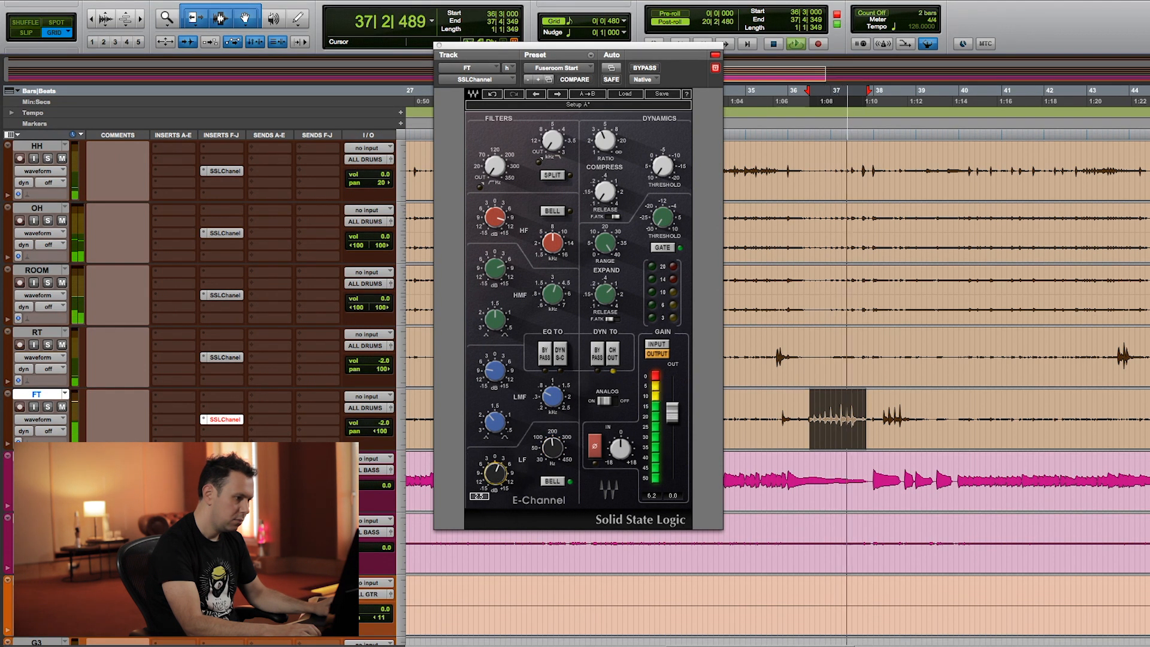
pyautogui.moveTo(553, 451); pyautogui.dragTo(552, 445)
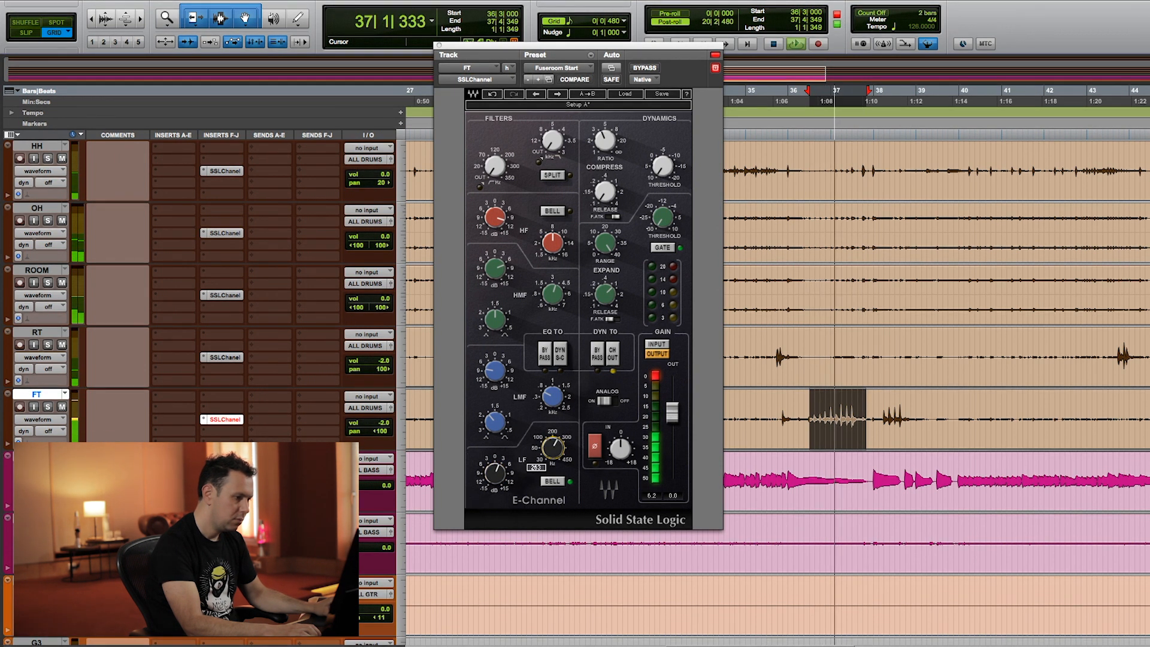
# Fine-tune the FT channel's compressor threshold and release and its HF and HMF gains, with the output level at -3.5 dB
pyautogui.moveTo(663, 166); pyautogui.dragTo(609, 191)
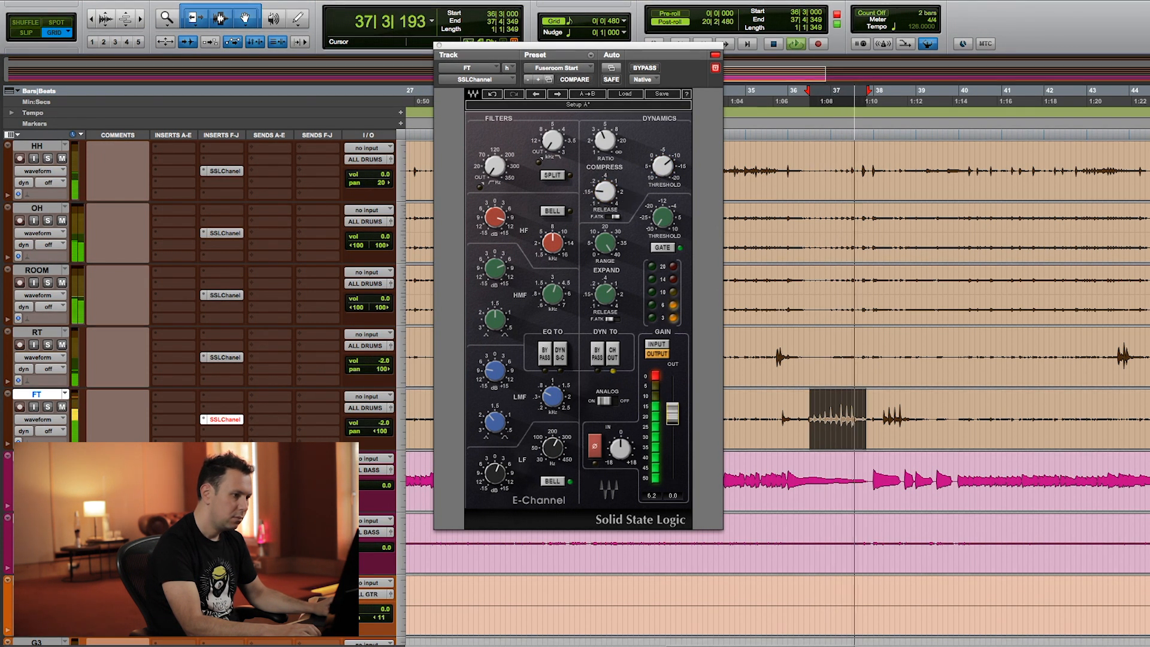
pyautogui.moveTo(496, 214); pyautogui.dragTo(496, 211)
pyautogui.moveTo(496, 269)
pyautogui.mouseDown()
pyautogui.moveTo(496, 249)
pyautogui.moveTo(496, 265)
pyautogui.mouseUp()
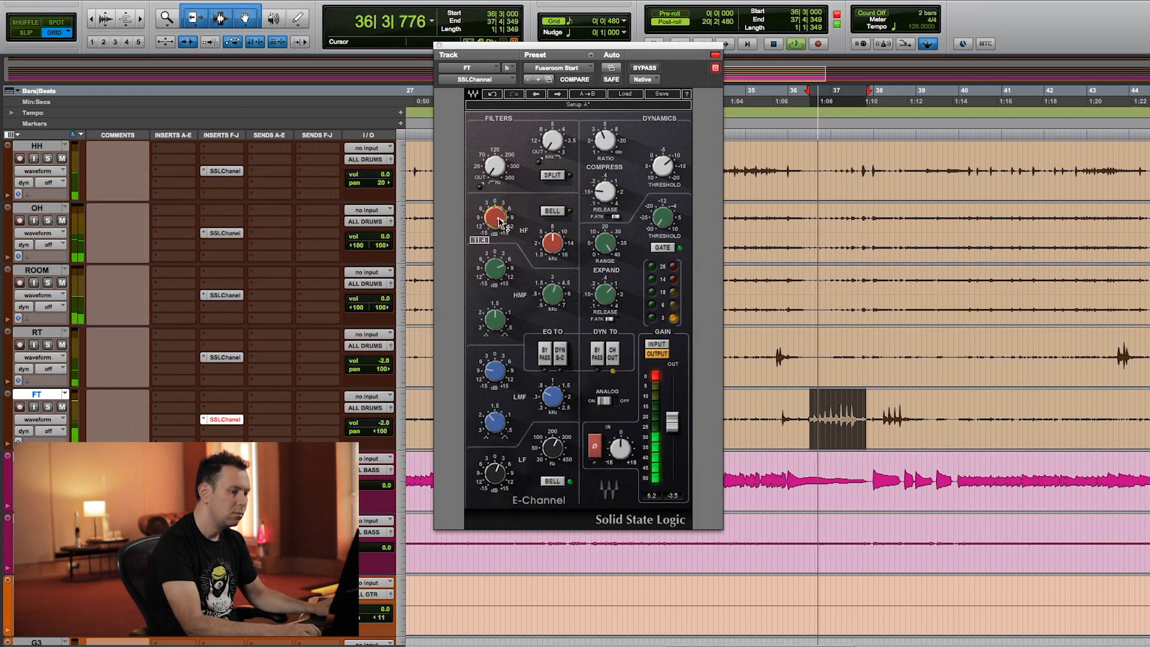
pyautogui.moveTo(662, 166); pyautogui.dragTo(665, 168)
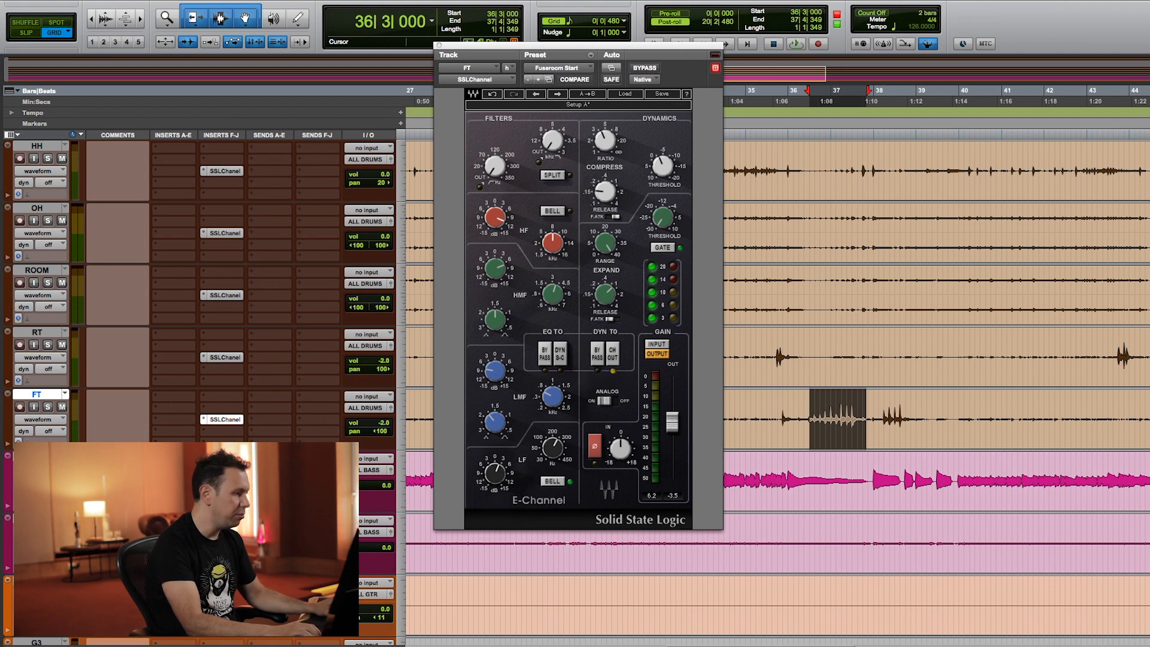
pyautogui.click(439, 46)
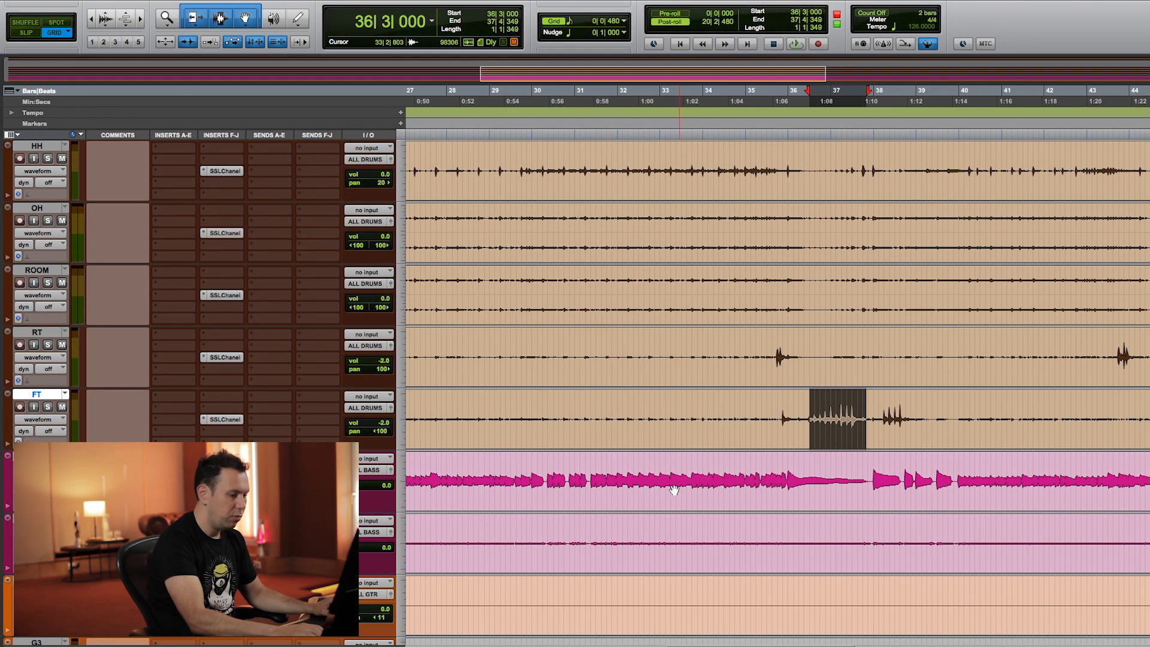
# Select the BS track from 16|3|000 to 36|1|000, play it and open its SSL channel strip
pyautogui.press('r')
pyautogui.moveTo(613, 646); pyautogui.dragTo(512, 646)
pyautogui.moveTo(576, 468); pyautogui.dragTo(982, 476)
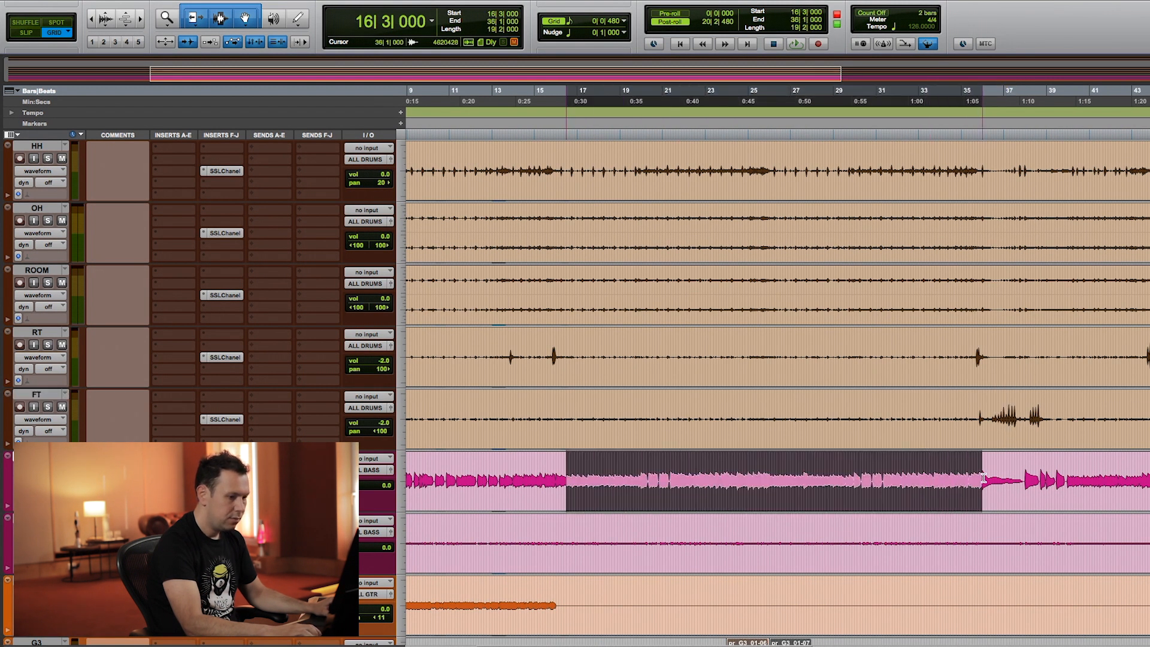
pyautogui.press('space')
pyautogui.click(224, 482)
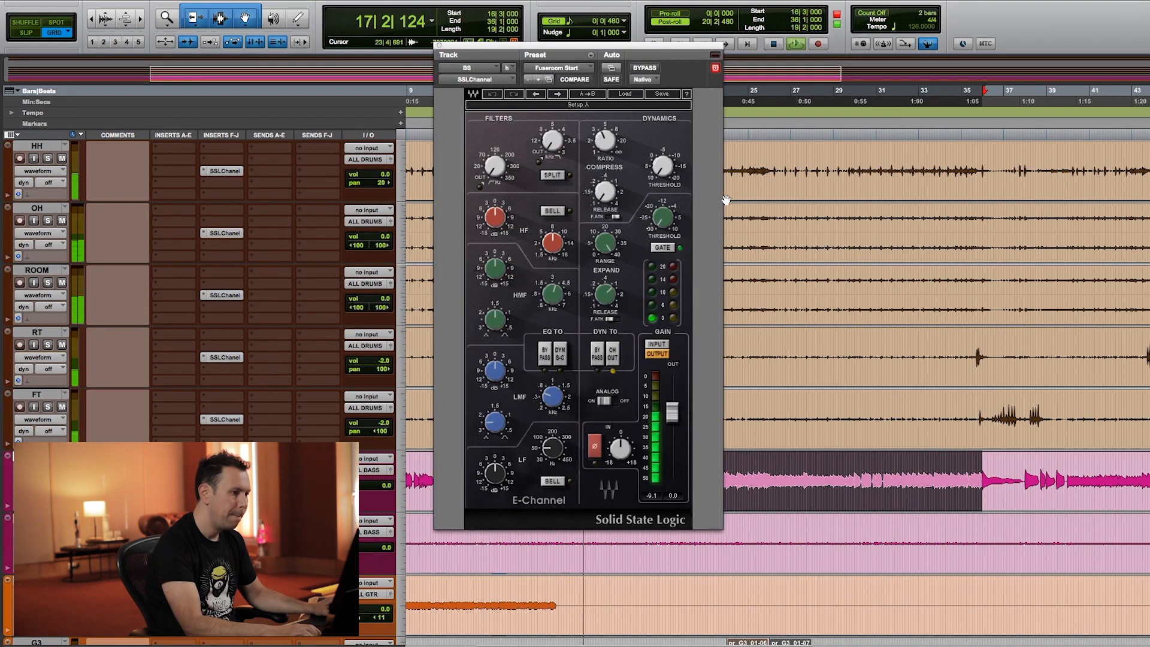
# Adjust the BS channel's compressor threshold and boost its LF band as a bell at a higher frequency
pyautogui.moveTo(662, 167); pyautogui.dragTo(662, 161)
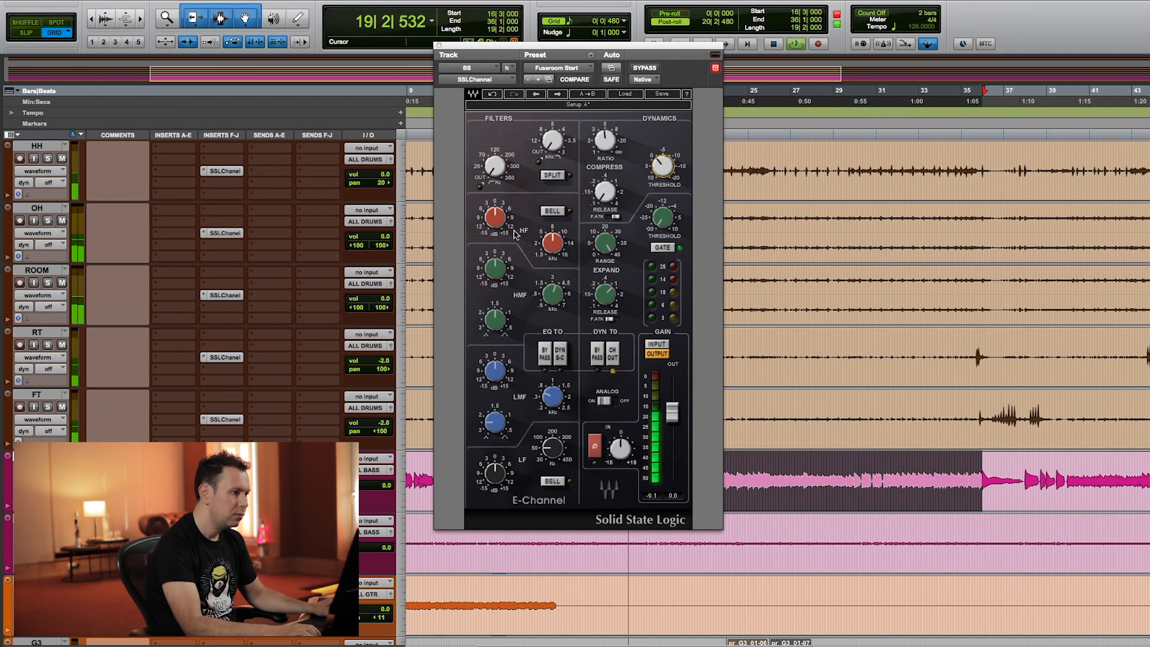
pyautogui.moveTo(550, 450); pyautogui.dragTo(550, 433)
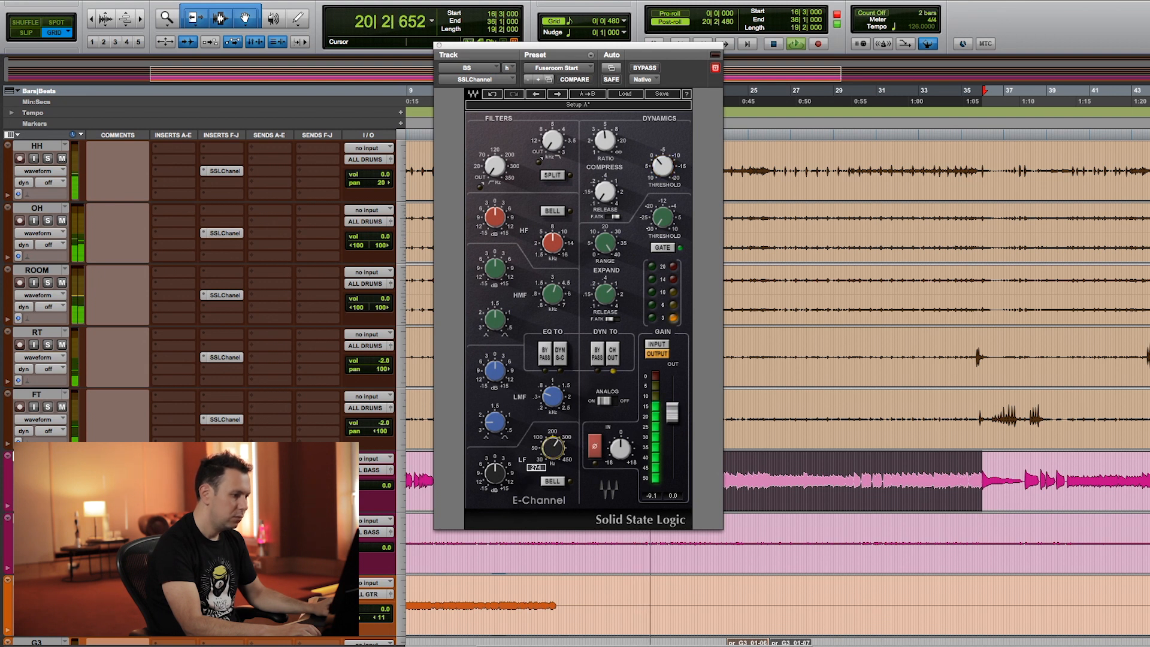
pyautogui.click(553, 482)
pyautogui.moveTo(496, 473); pyautogui.dragTo(496, 464)
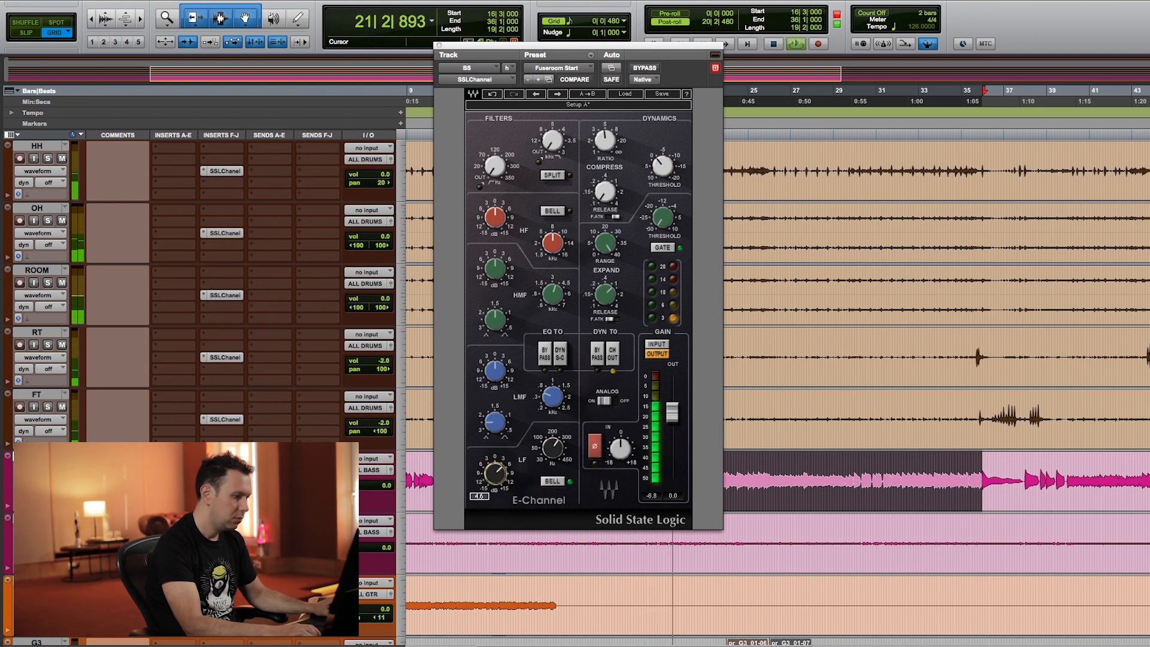
# Slightly boost the BS channel's LMF gain, adjust the LMF frequency and engage the high-pass filter
pyautogui.moveTo(552, 396); pyautogui.dragTo(552, 402)
pyautogui.moveTo(496, 371); pyautogui.dragTo(495, 368)
pyautogui.moveTo(495, 167); pyautogui.dragTo(495, 157)
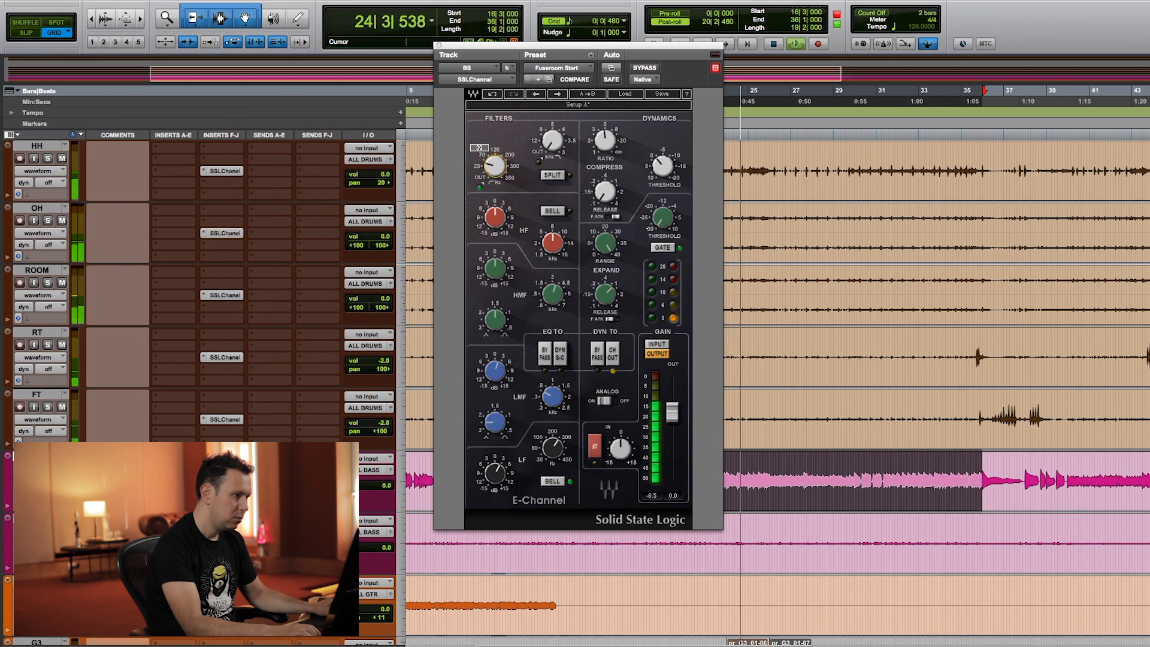
# Lower the BS channel's HMF frequency, apply a moderate HMF boost and fine-tune the band's Q
pyautogui.moveTo(548, 287); pyautogui.dragTo(548, 307)
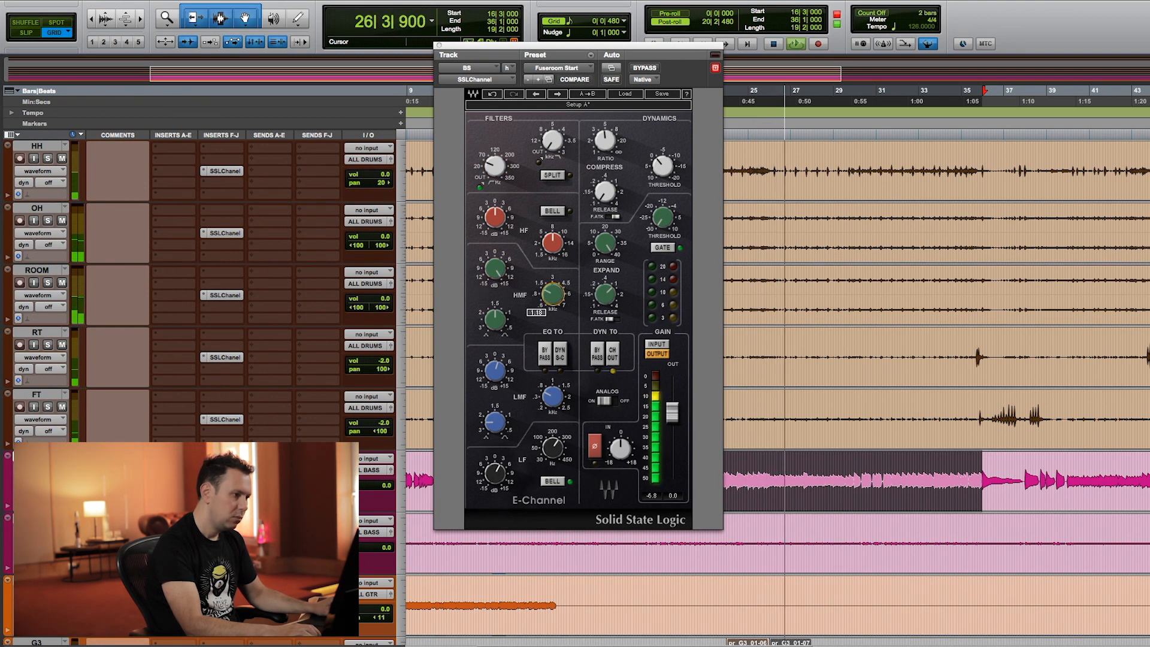
pyautogui.moveTo(495, 269); pyautogui.dragTo(496, 293)
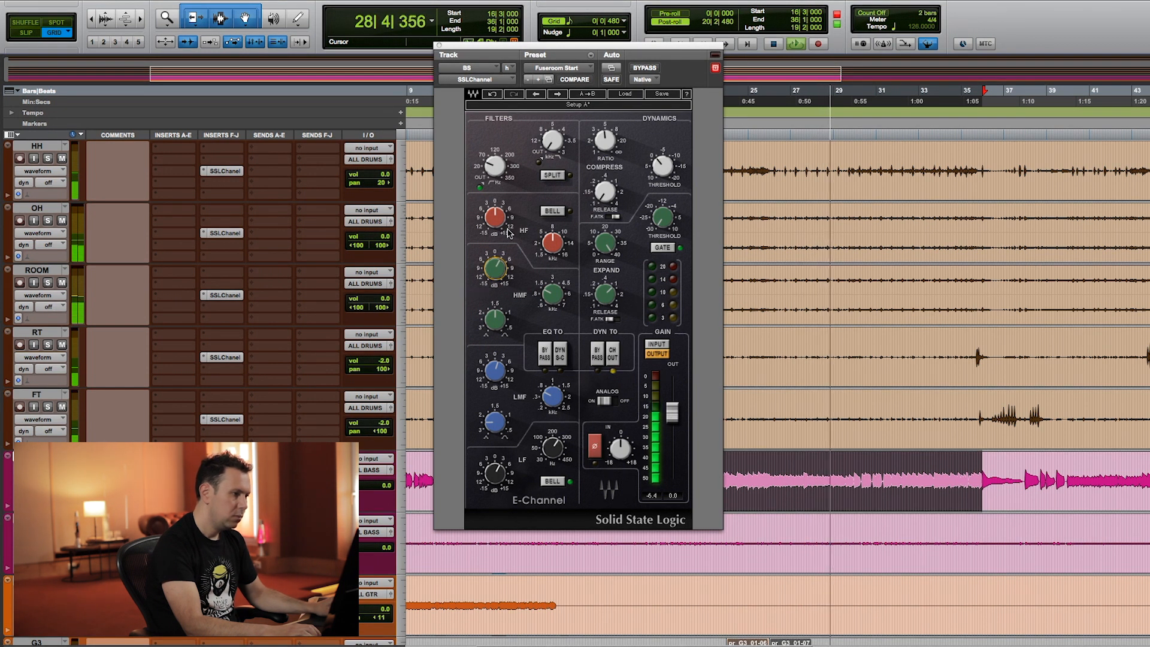
pyautogui.moveTo(499, 272); pyautogui.dragTo(499, 268)
pyautogui.moveTo(499, 318); pyautogui.dragTo(500, 321)
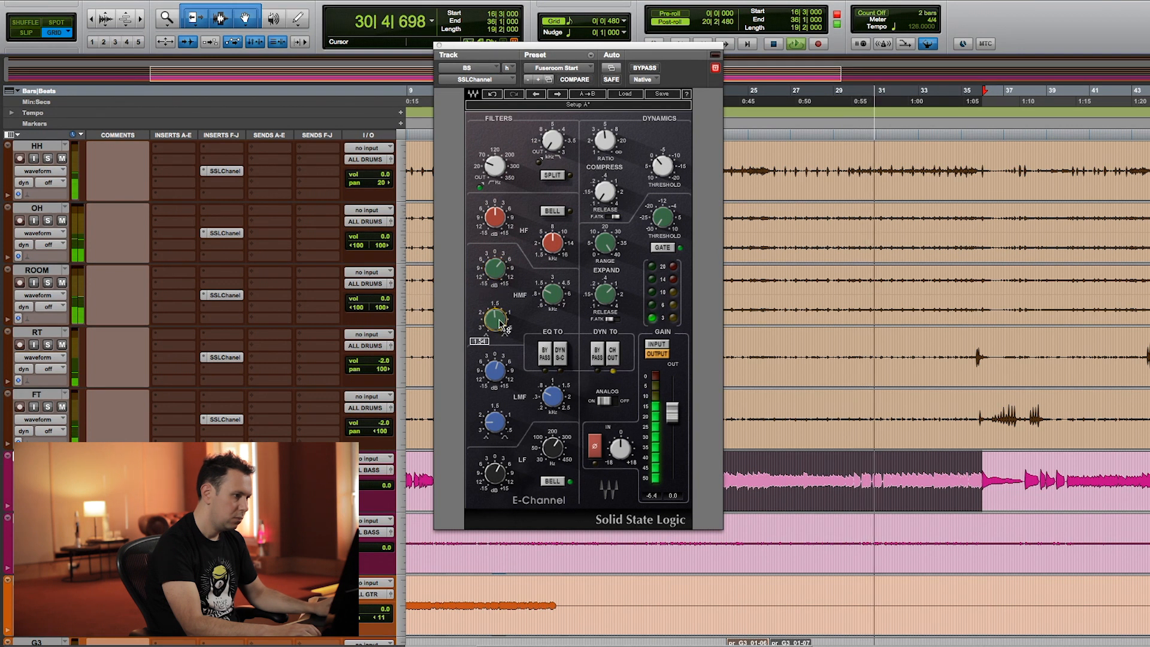
# Refine the BS channel's compressor threshold and ratio, set the output level to 0.1 dB and close the plug-in
pyautogui.moveTo(664, 167); pyautogui.dragTo(664, 164)
pyautogui.moveTo(606, 142); pyautogui.dragTo(606, 134)
pyautogui.moveTo(663, 166); pyautogui.dragTo(664, 169)
pyautogui.moveTo(680, 412); pyautogui.dragTo(680, 411)
pyautogui.press('space')
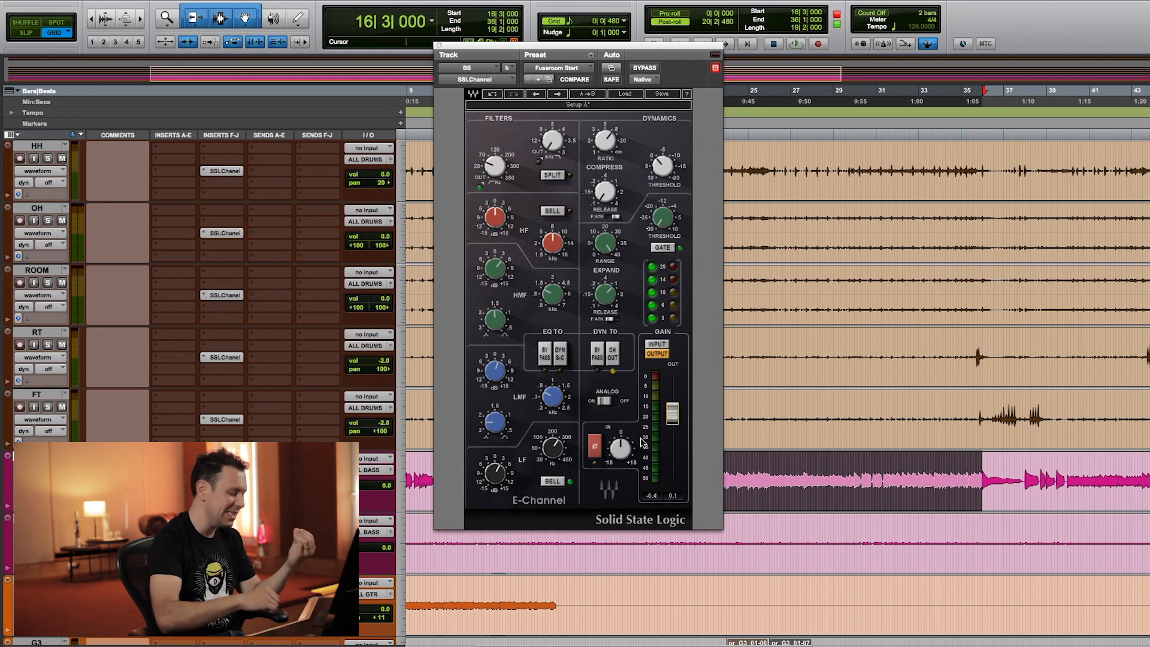
pyautogui.press('super+w')
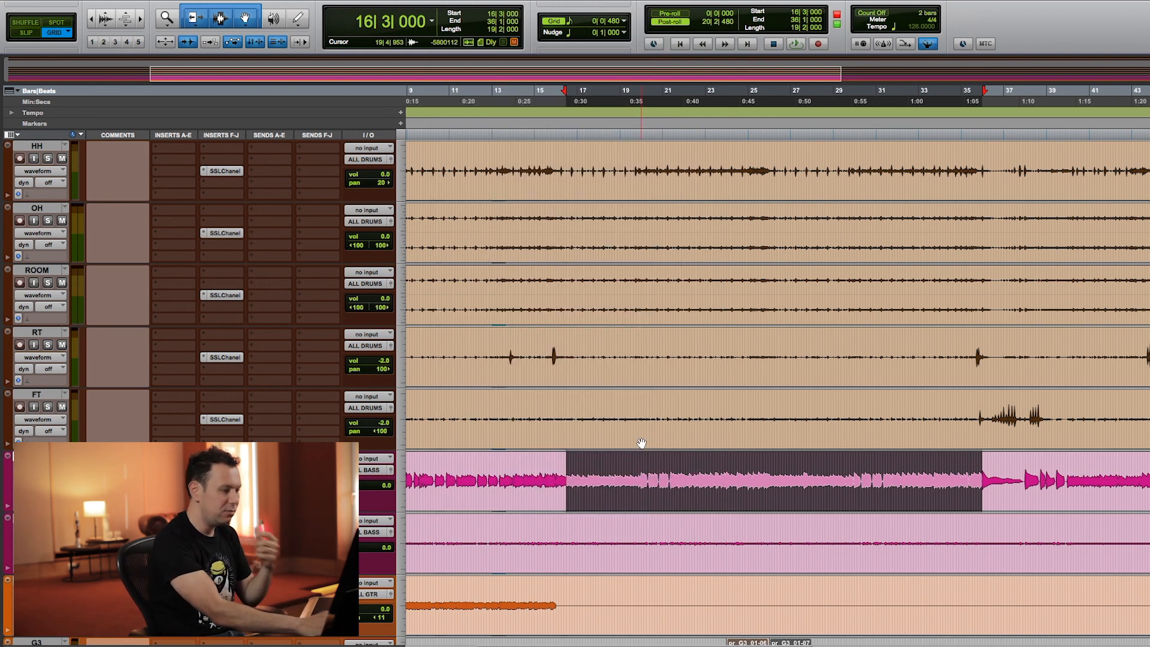
# Open the BS fuzz track's SSL channel strip and play the selected section
pyautogui.scroll(-3, 487, 354)
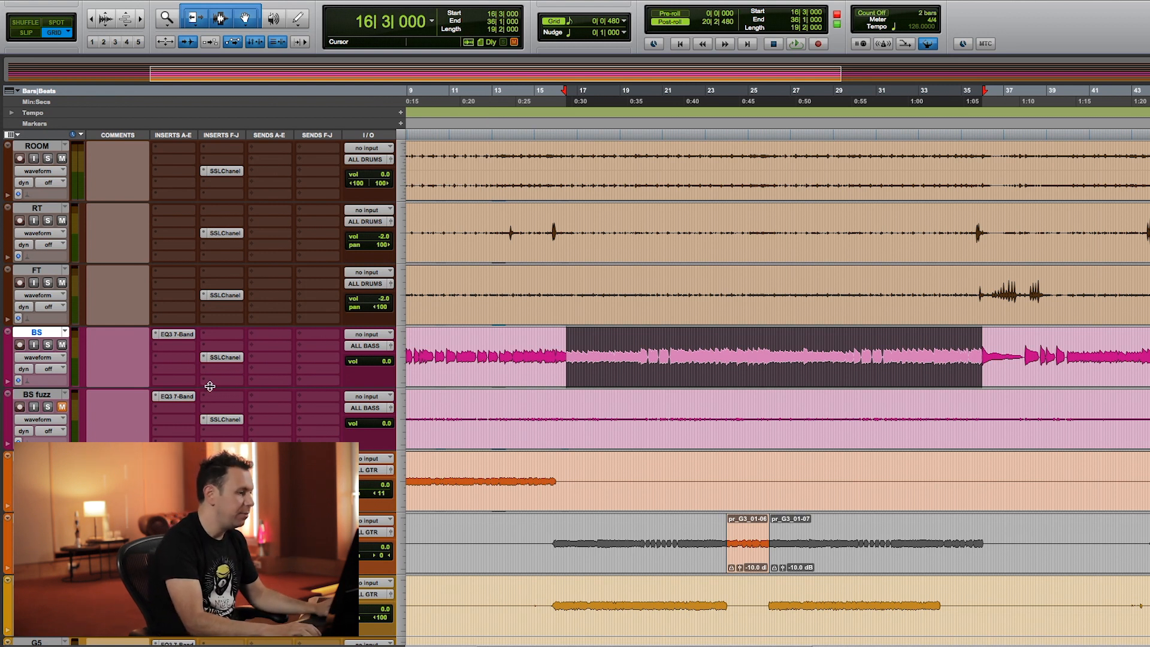
pyautogui.click(225, 419)
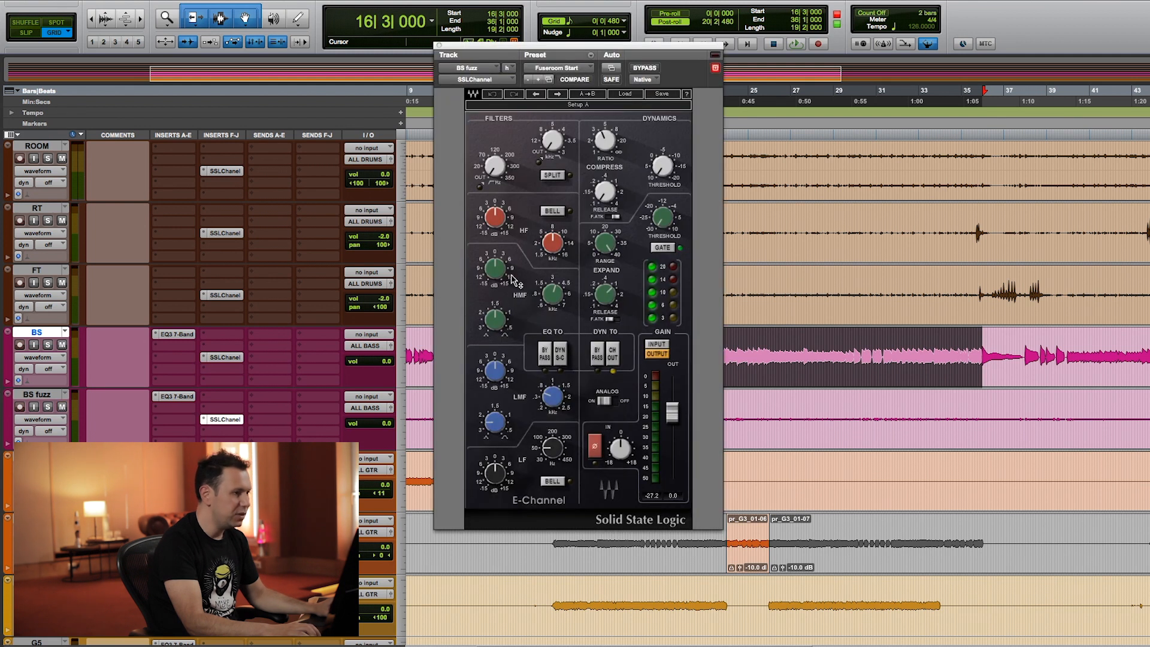
pyautogui.moveTo(546, 48)
pyautogui.mouseDown()
pyautogui.moveTo(660, 18)
pyautogui.moveTo(523, 58)
pyautogui.moveTo(563, 59)
pyautogui.mouseUp()
pyautogui.press('space')
# Boost the BS fuzz channel's HMF gain at a lower frequency and adjust the band's Q
pyautogui.moveTo(511, 280); pyautogui.dragTo(512, 243)
pyautogui.moveTo(572, 314); pyautogui.dragTo(572, 338)
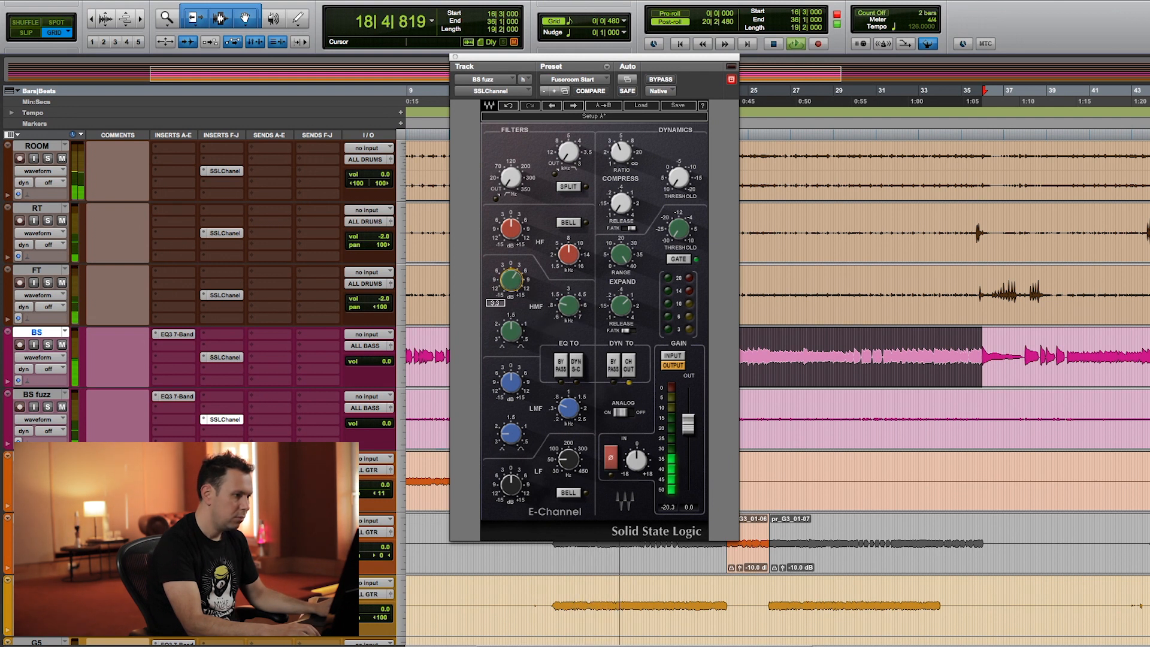
pyautogui.moveTo(511, 332); pyautogui.dragTo(569, 311)
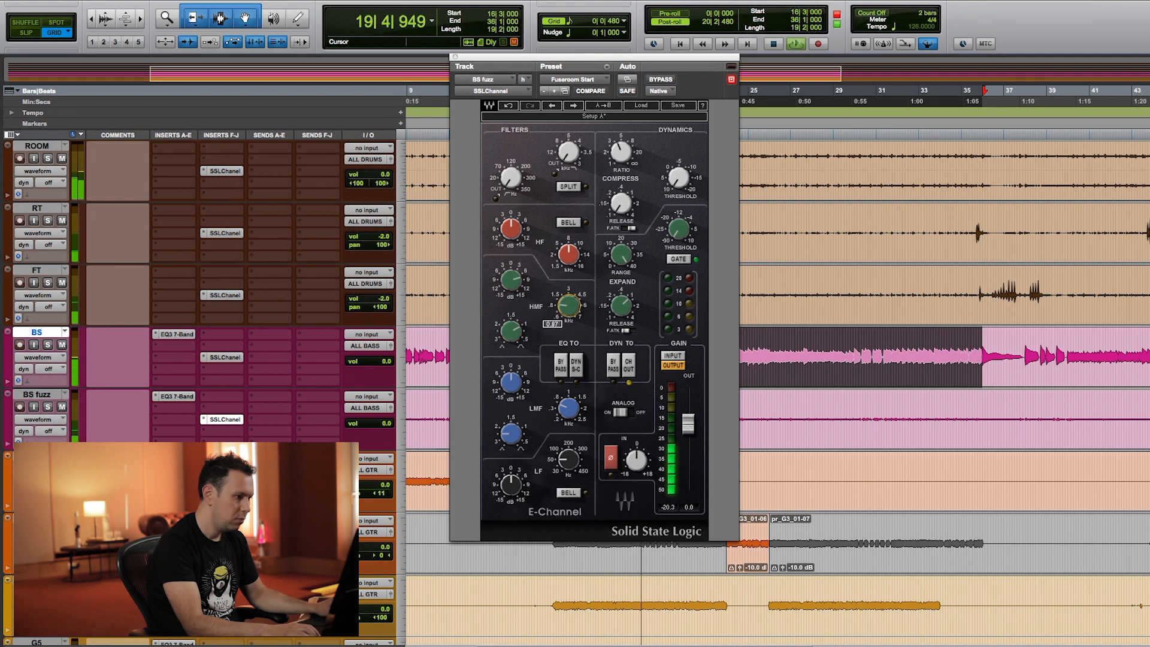
pyautogui.moveTo(511, 280); pyautogui.dragTo(511, 284)
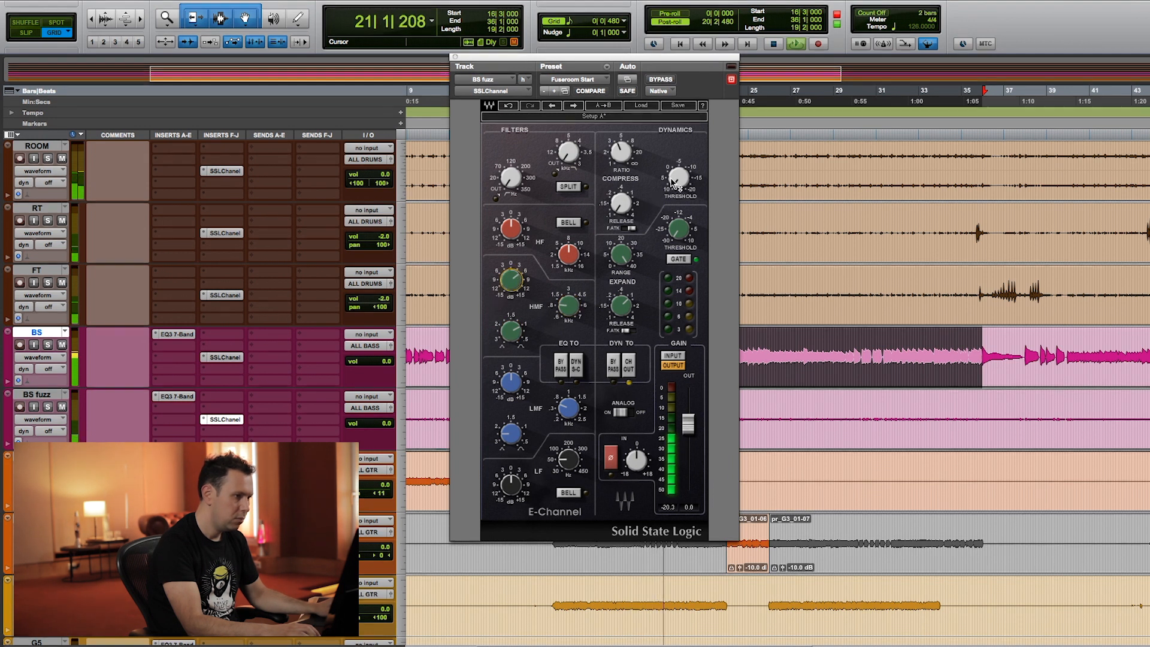
# Adjust the BS fuzz channel's LMF and LF gains, engage its high-pass filter and set the output level to 0.2 dB
pyautogui.moveTo(511, 382); pyautogui.dragTo(511, 381)
pyautogui.moveTo(511, 484); pyautogui.dragTo(511, 489)
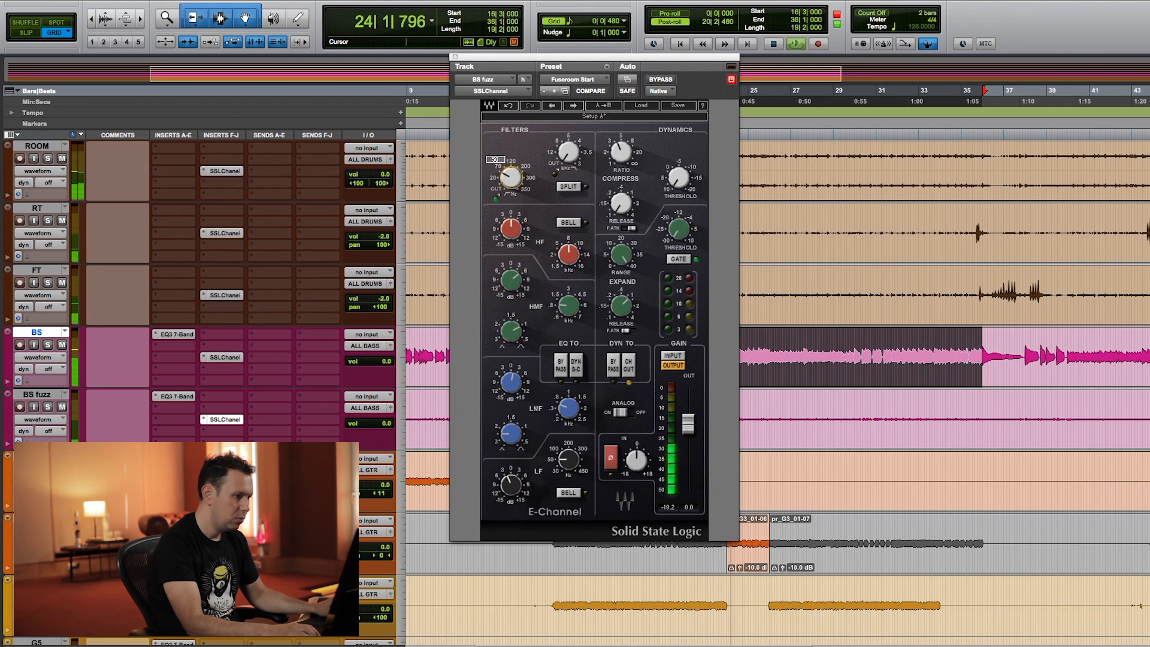
pyautogui.moveTo(688, 425); pyautogui.dragTo(689, 424)
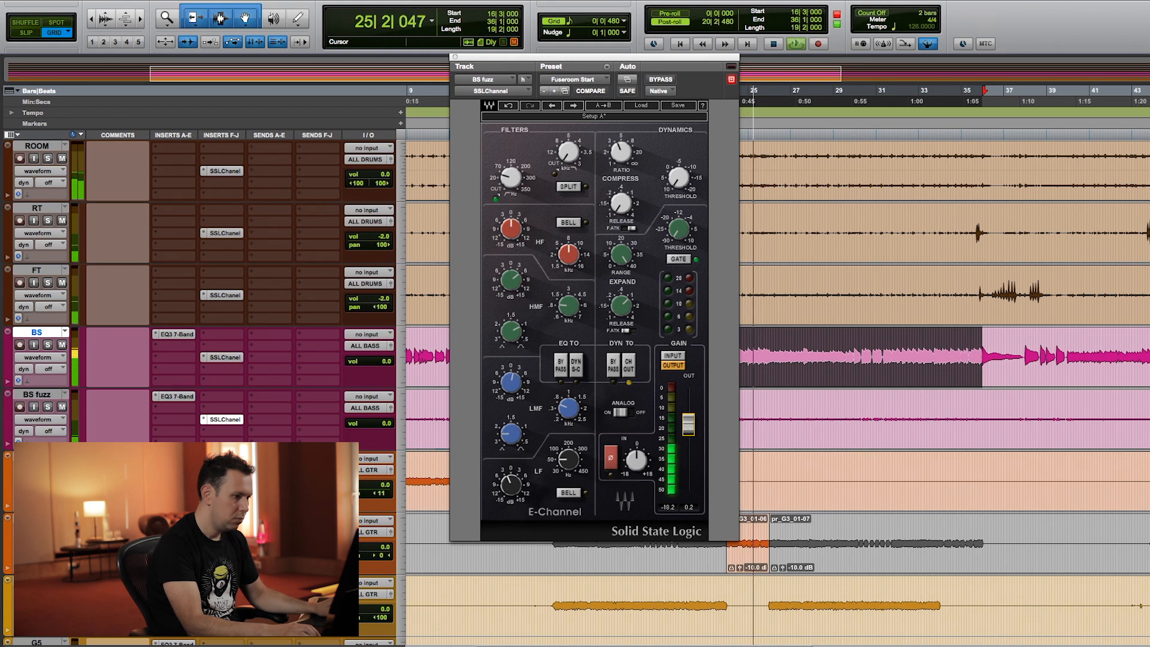
pyautogui.press('space')
pyautogui.press('super+w')
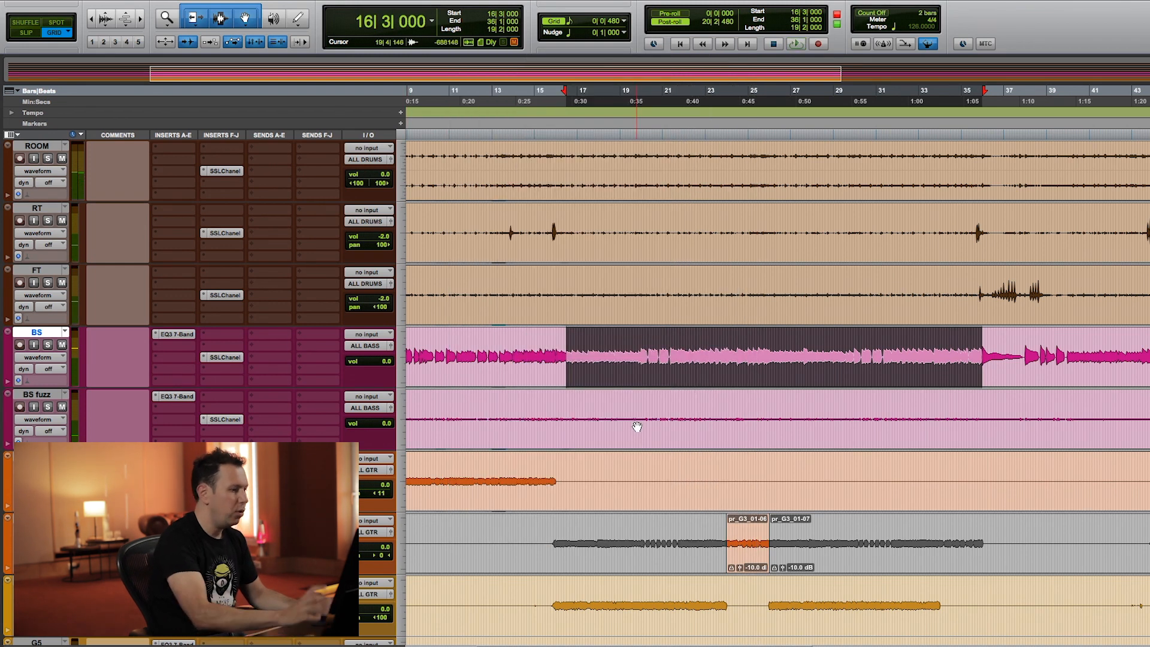
# Select the G2 guitar part from 2|4|000 to 15|3|480, play it and open the track's SSL channel strip
pyautogui.scroll(-2, 633, 425)
pyautogui.hscroll(-5, 653, 389)
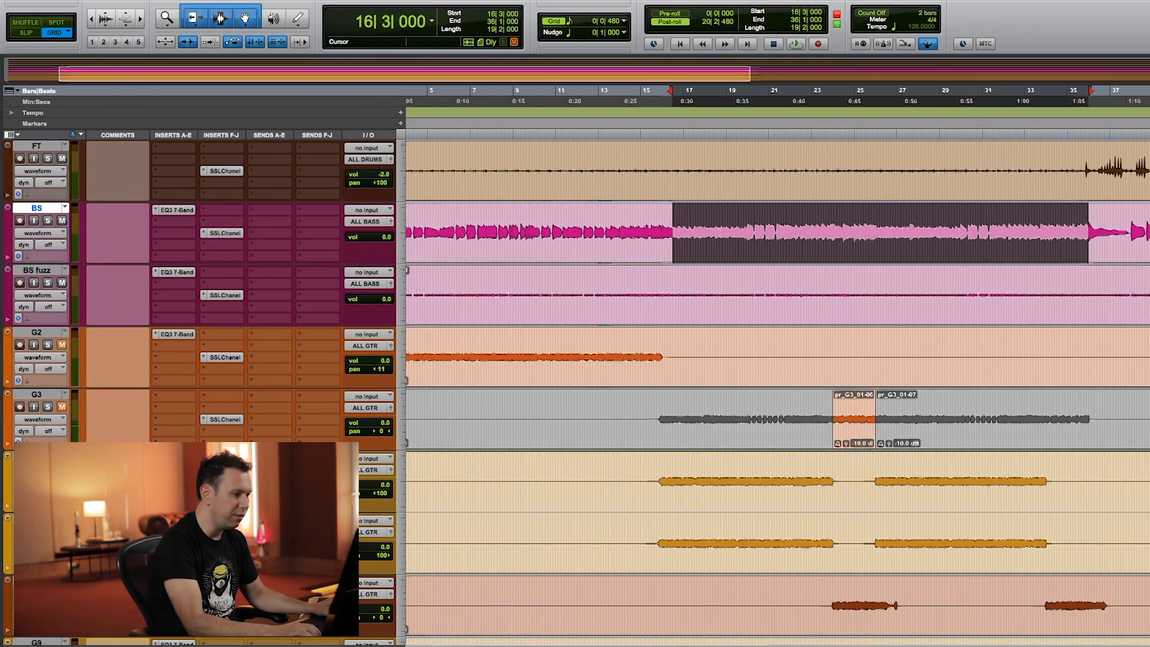
pyautogui.moveTo(704, 357); pyautogui.dragTo(383, 374)
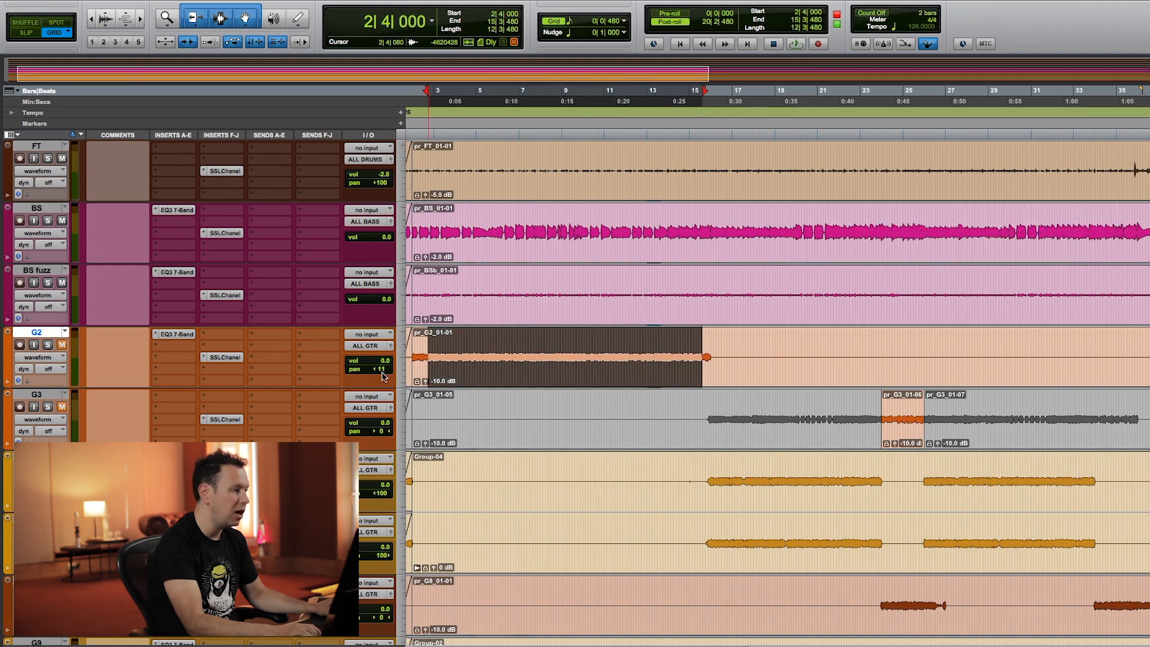
pyautogui.press('space')
pyautogui.click(225, 357)
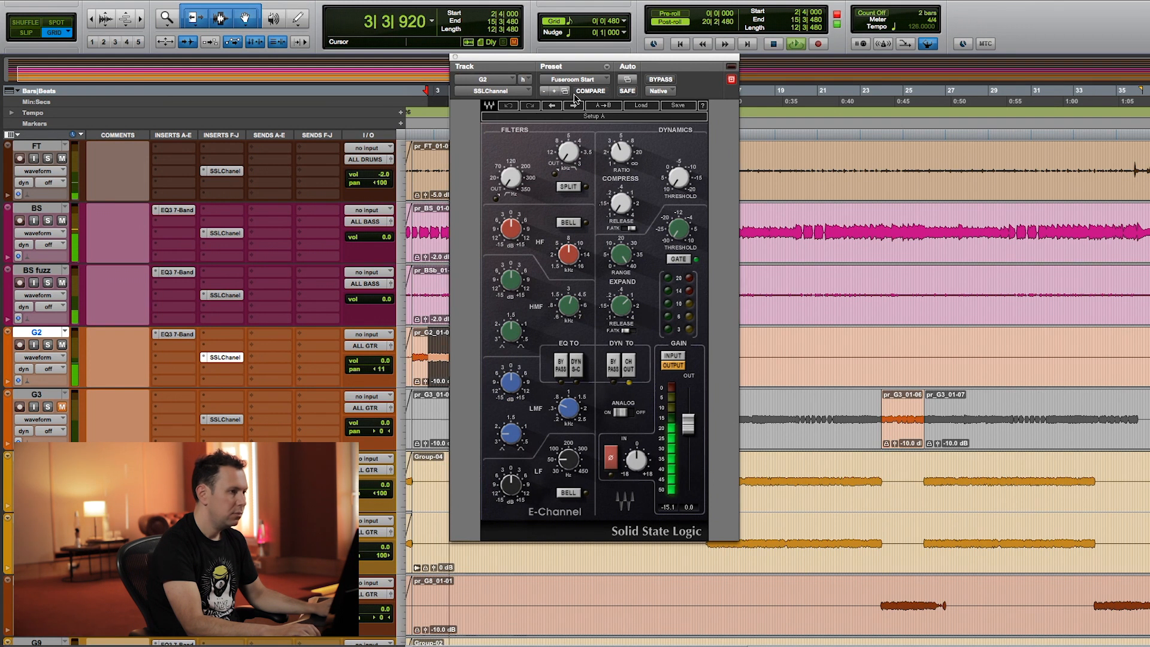
# Engage the G2 channel's high-pass filter and shape its LF band as a boosted bell
pyautogui.moveTo(574, 58); pyautogui.dragTo(738, 48)
pyautogui.moveTo(674, 169); pyautogui.dragTo(674, 165)
pyautogui.moveTo(675, 477); pyautogui.dragTo(732, 430)
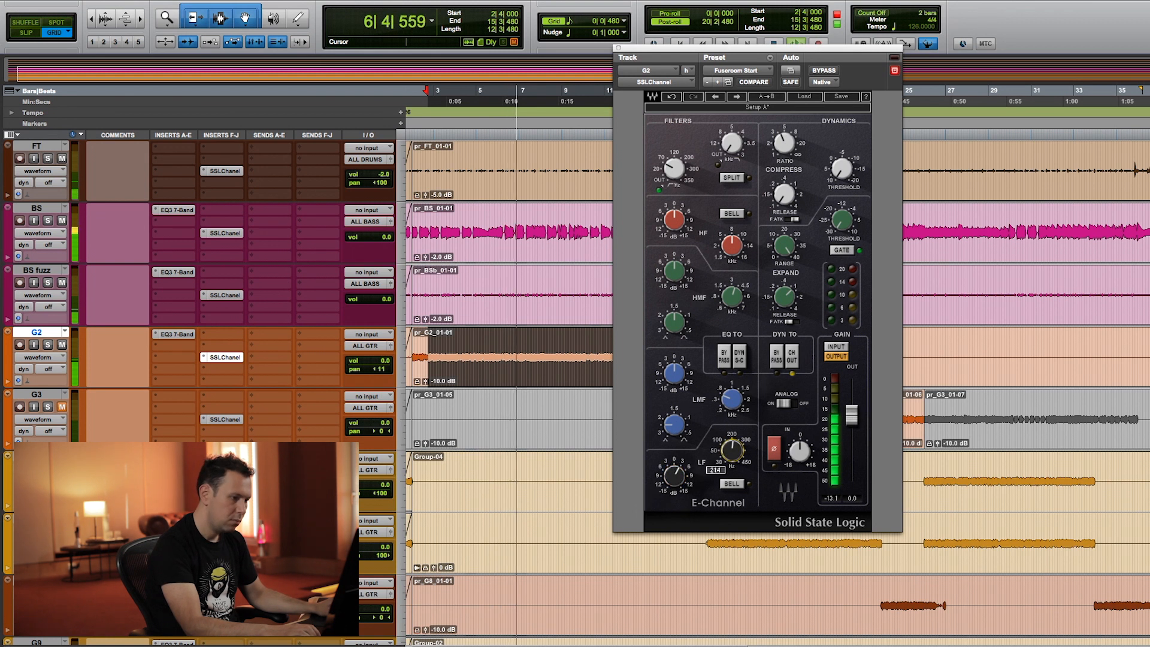
pyautogui.click(731, 483)
pyautogui.moveTo(674, 476); pyautogui.dragTo(675, 436)
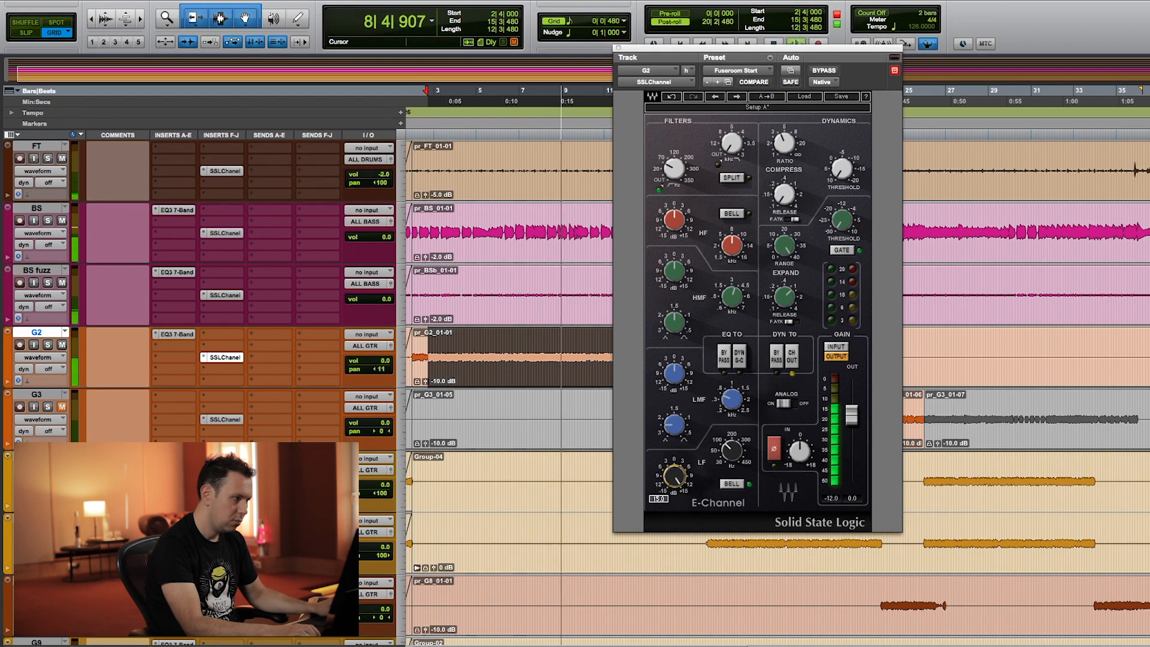
# Boost the G2 channel's HF band in bell mode and lower the band's frequency
pyautogui.moveTo(676, 223); pyautogui.dragTo(676, 196)
pyautogui.click(732, 214)
pyautogui.moveTo(732, 245); pyautogui.dragTo(732, 260)
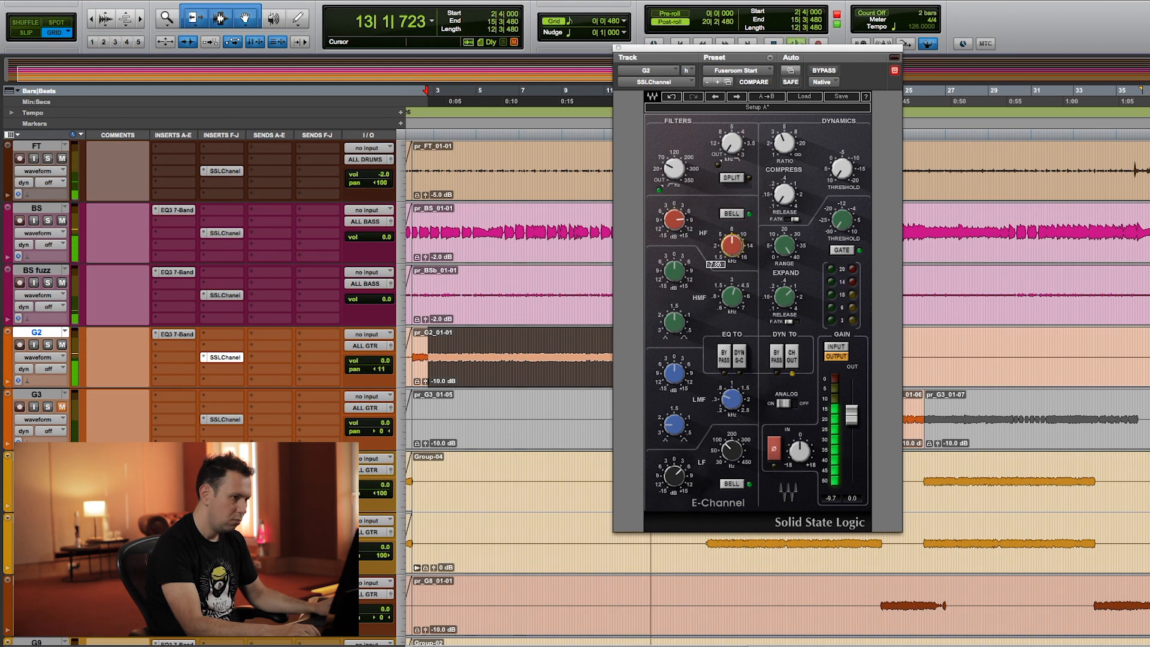
# Sweep the G2 channel's HMF frequency and adjust the band's gain
pyautogui.moveTo(675, 271); pyautogui.dragTo(675, 263)
pyautogui.click(730, 301)
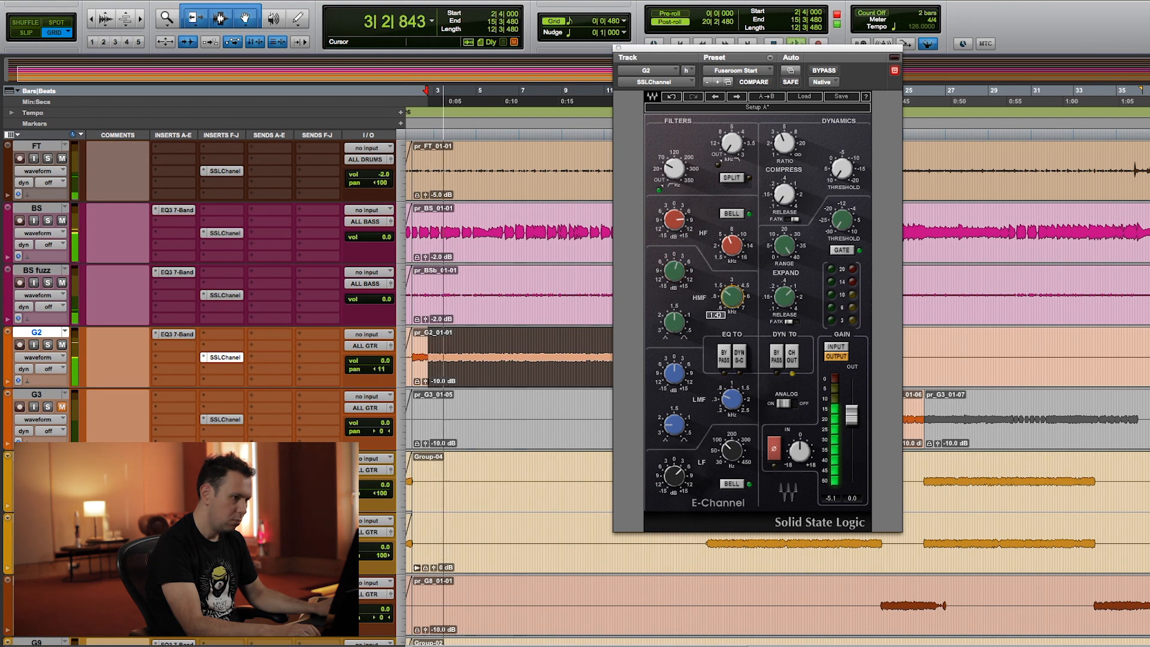
pyautogui.moveTo(675, 271); pyautogui.dragTo(732, 292)
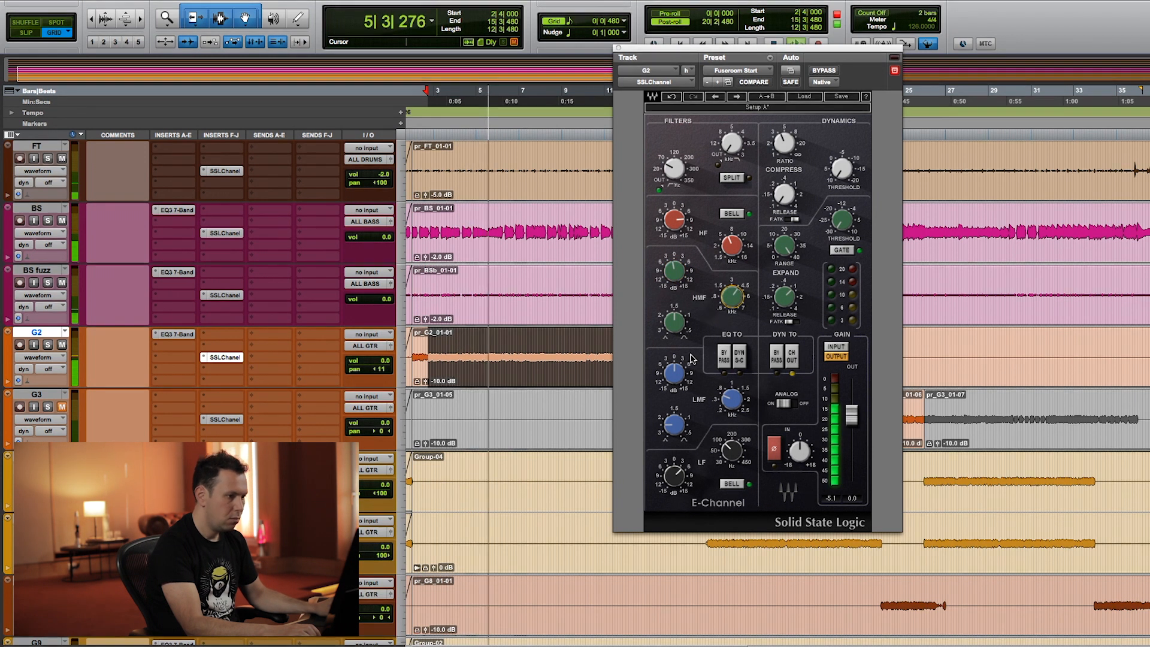
# Try cutting and boosting the G2 channel's LMF gain during playback
pyautogui.click(677, 374)
pyautogui.moveTo(677, 373); pyautogui.dragTo(677, 390)
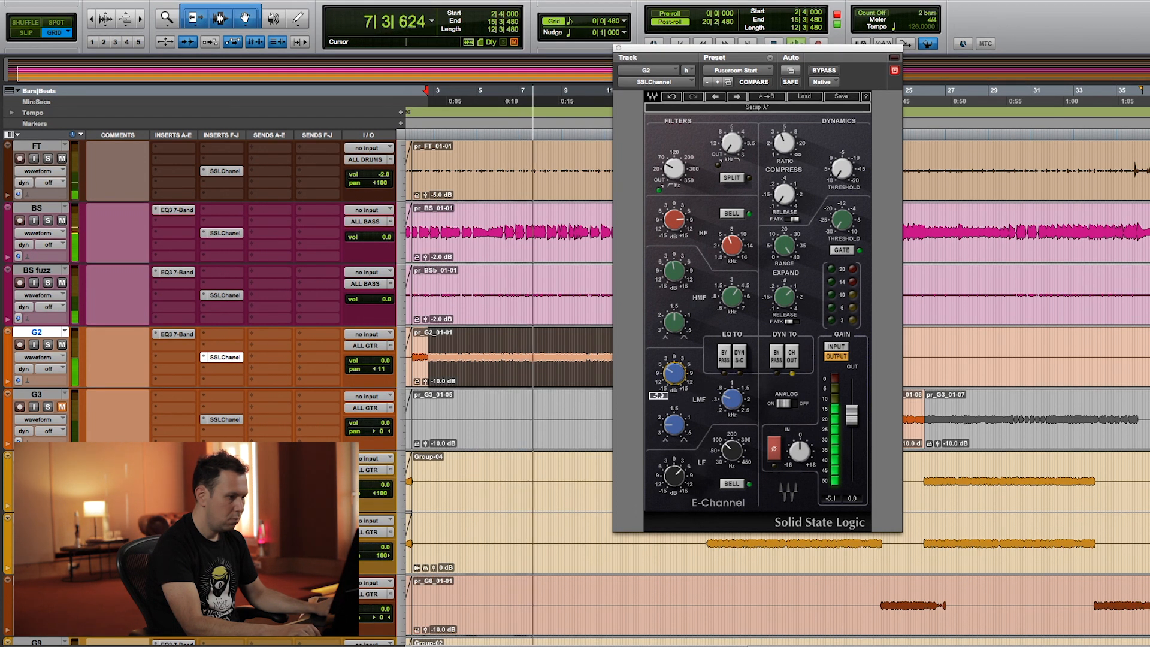
pyautogui.keyDown('alt'); pyautogui.click(678, 364); pyautogui.keyUp('alt')
pyautogui.moveTo(679, 367); pyautogui.dragTo(678, 360)
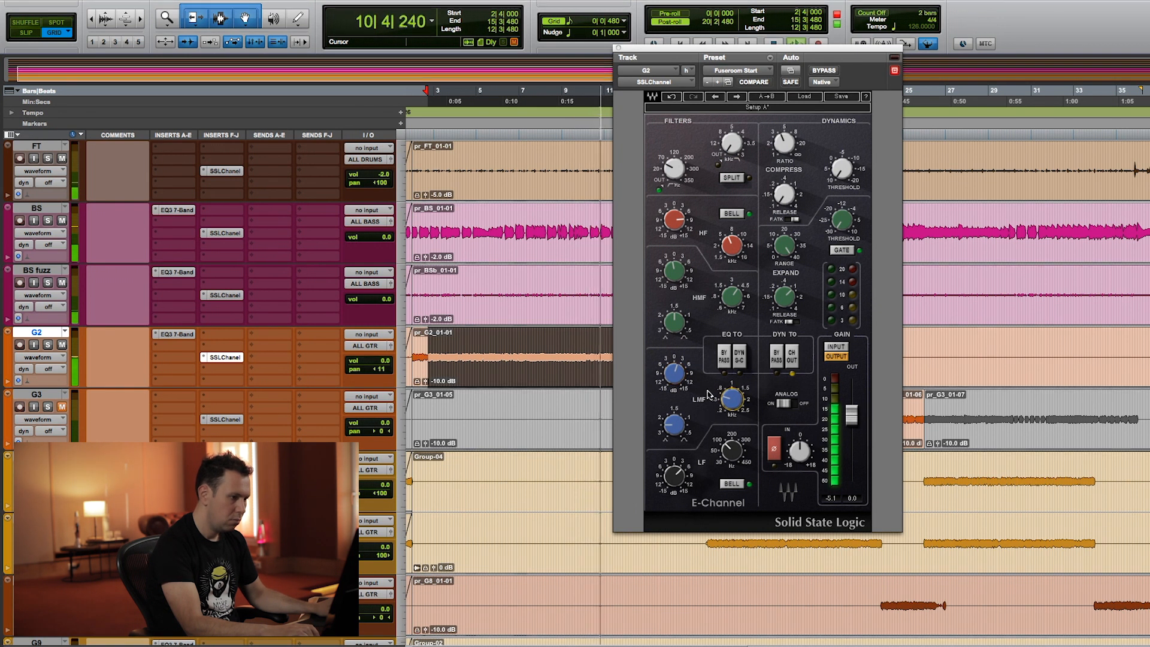
pyautogui.keyDown('alt'); pyautogui.click(682, 379); pyautogui.keyUp('alt')
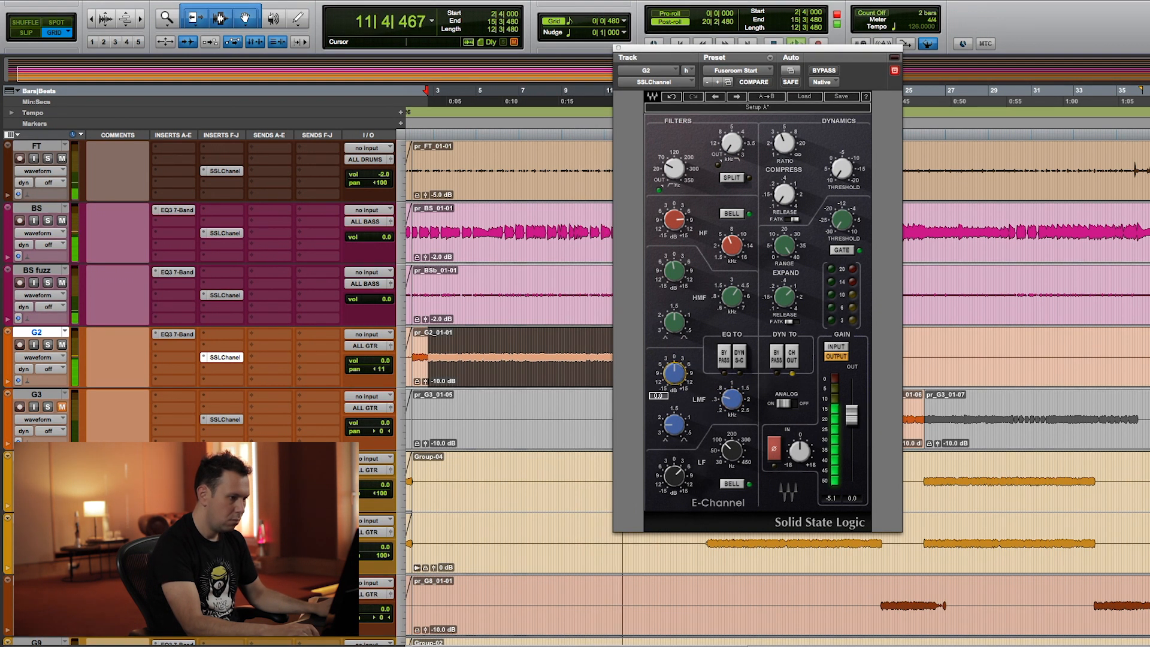
pyautogui.press('space')
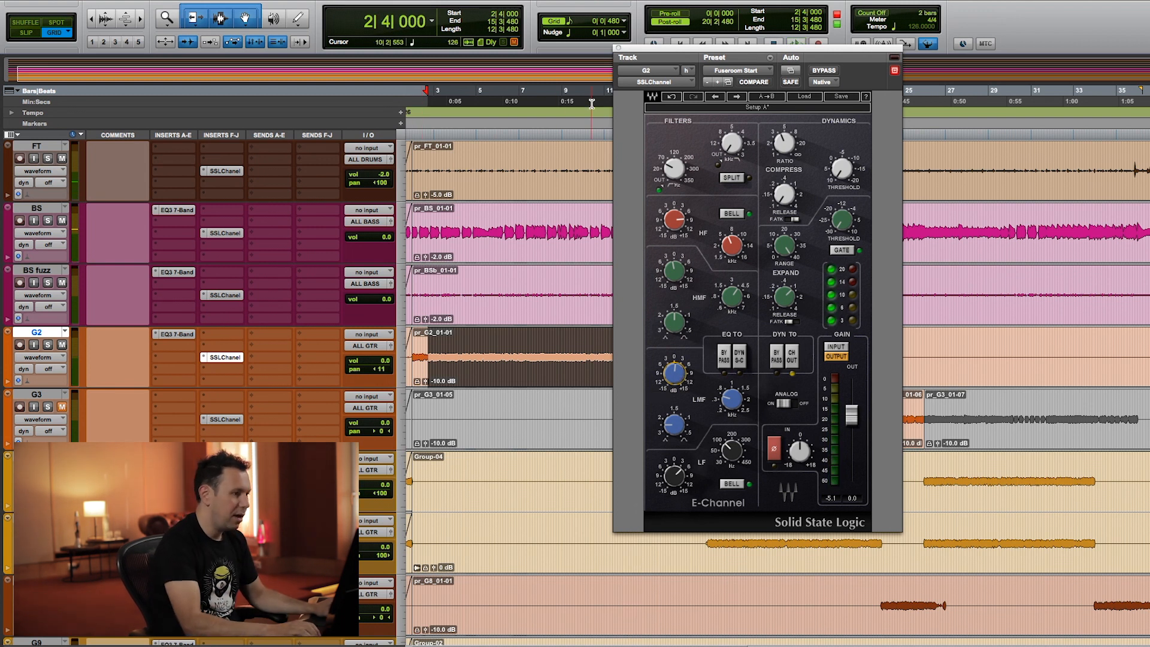
# Close the G2 channel strip and play the grouped guitar tracks' section from 16|2|000 to 23|2|480
pyautogui.click(619, 48)
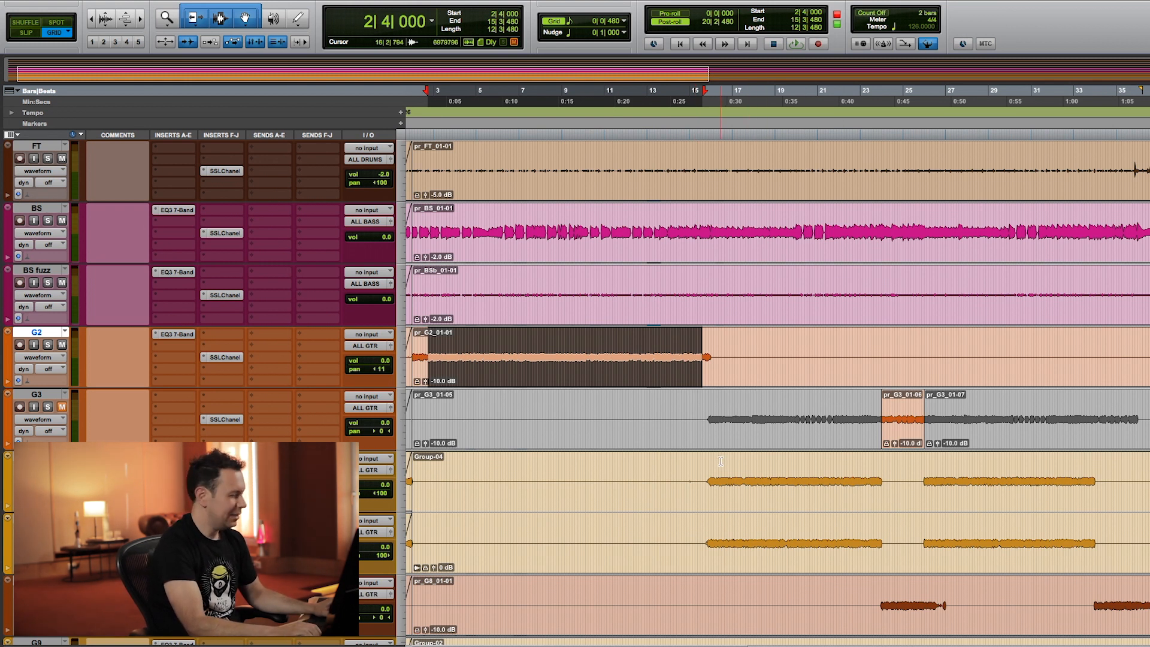
pyautogui.hscroll(5, 743, 395)
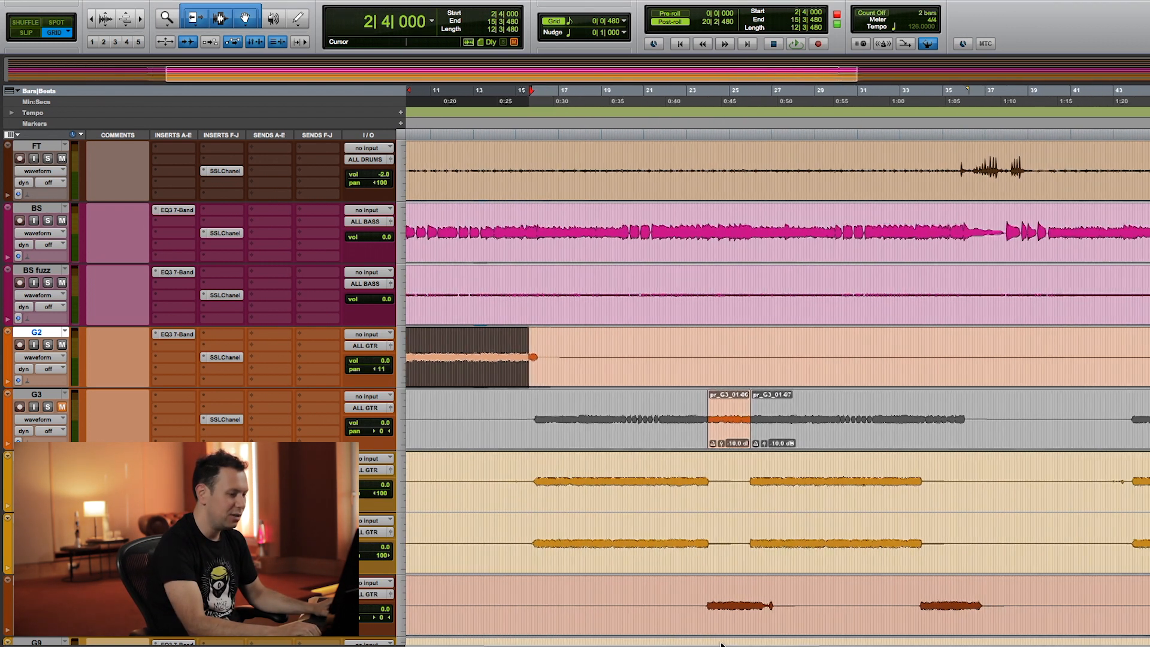
pyautogui.click(719, 433)
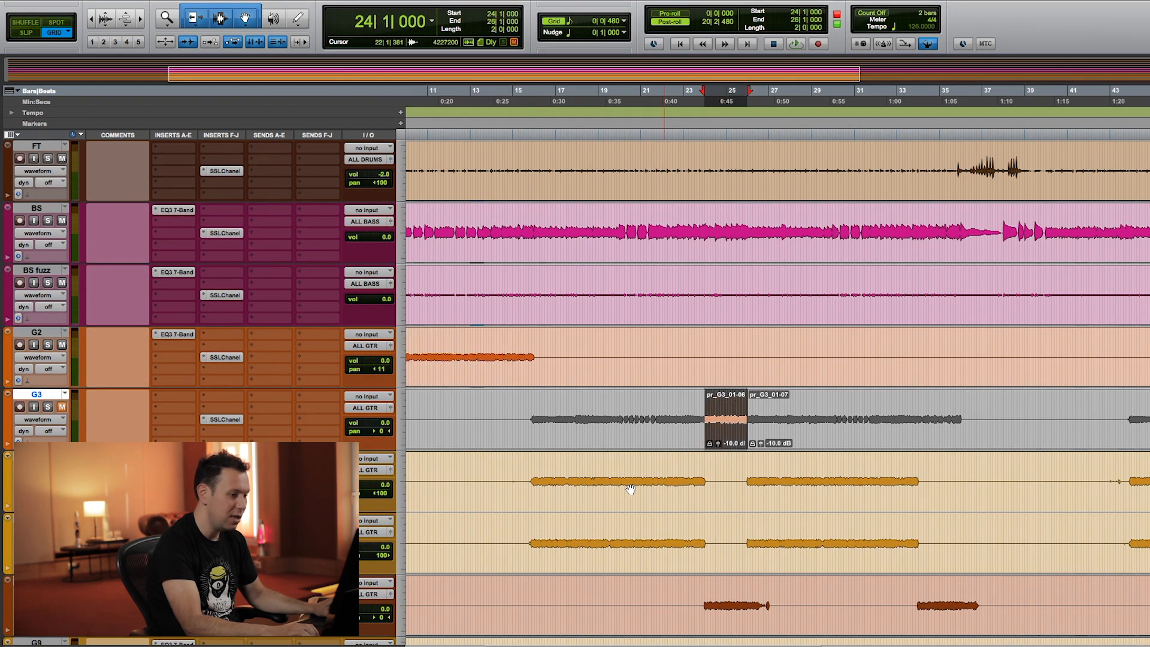
pyautogui.moveTo(540, 471); pyautogui.dragTo(691, 474)
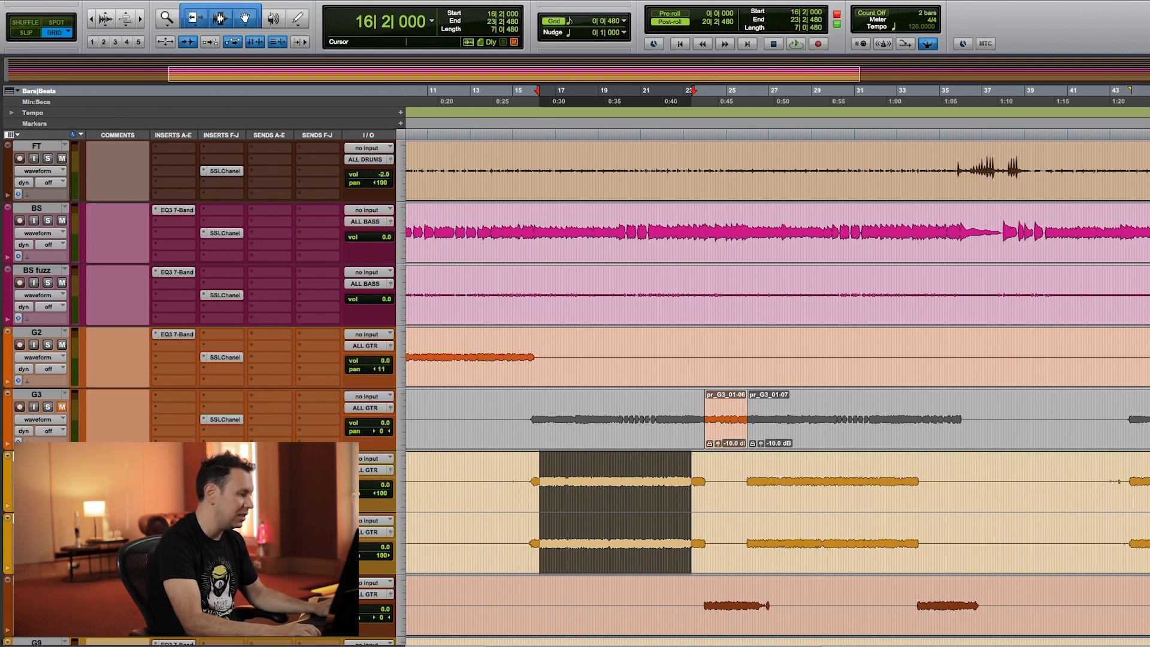
pyautogui.press('space')
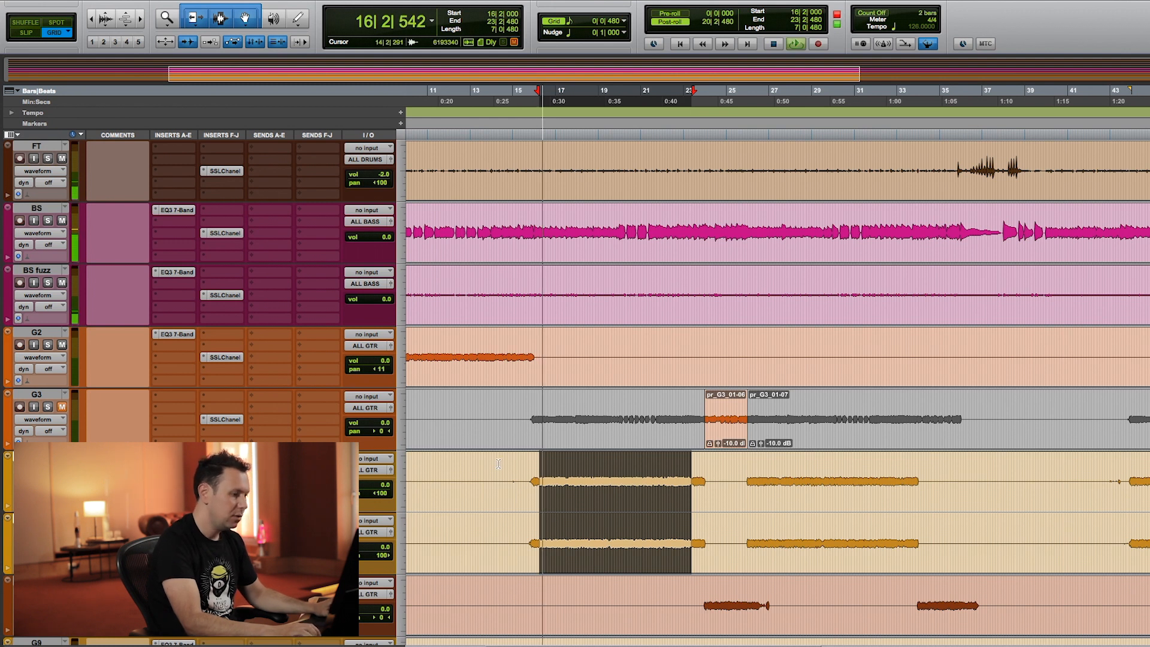
# Select the G3 part from 23|3|000 to 27|1|480, open the track's SSL channel strip and play the selection
pyautogui.click(717, 437)
pyautogui.keyDown('shift'); pyautogui.click(768, 412); pyautogui.keyUp('shift')
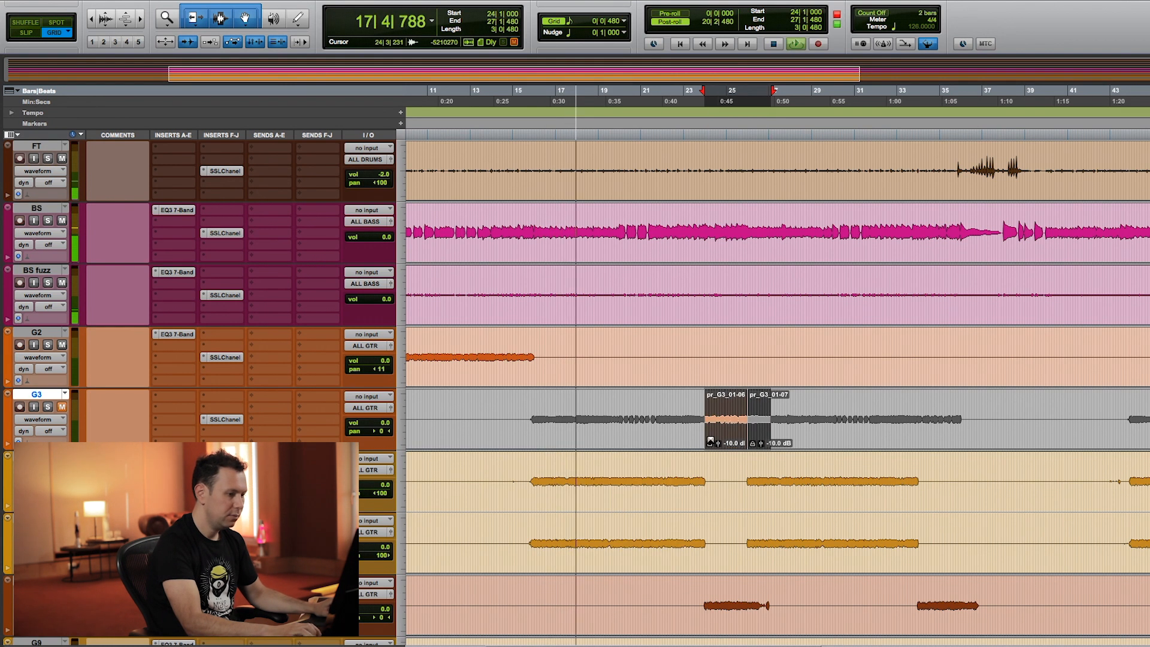
pyautogui.press('space')
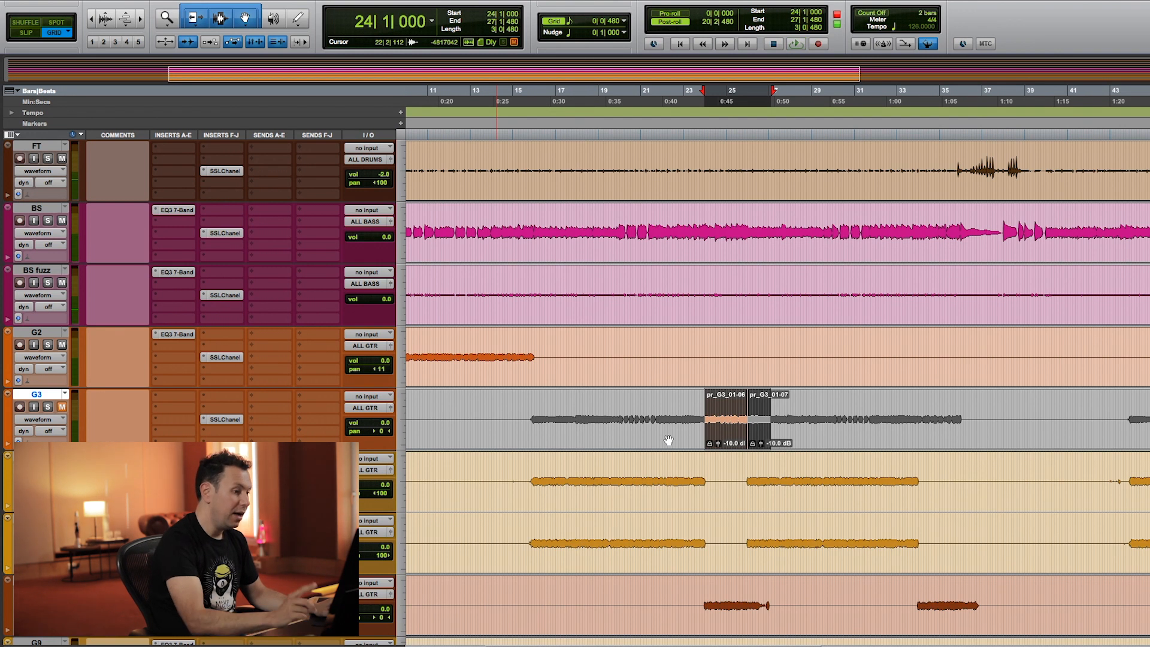
pyautogui.scroll(-1, 668, 440)
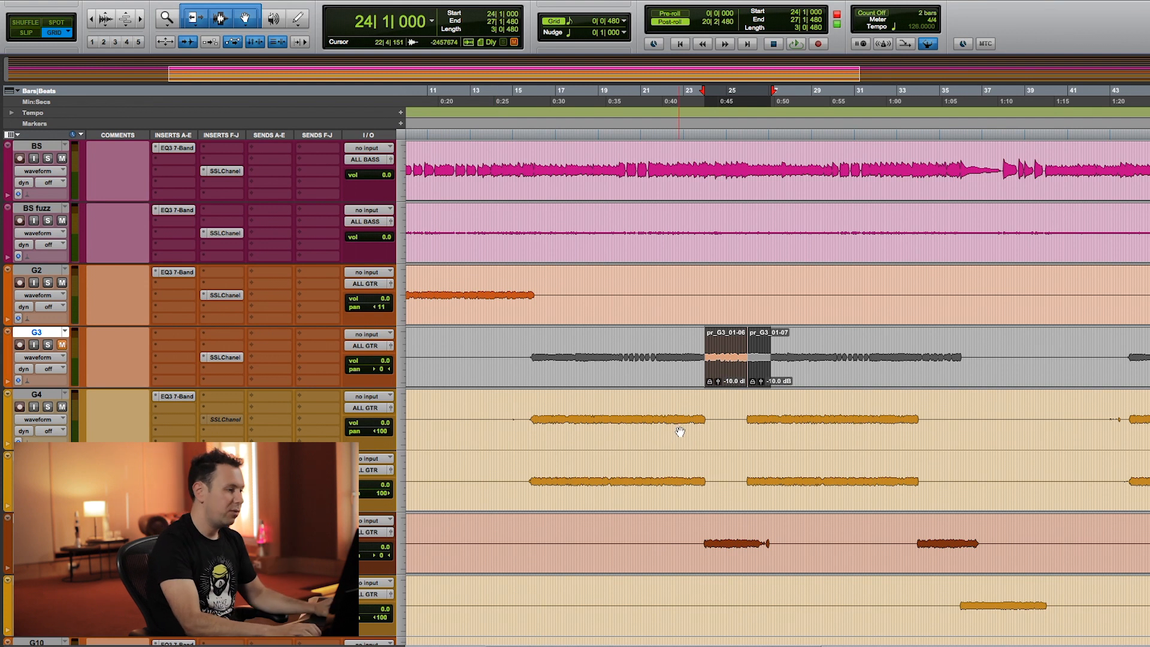
pyautogui.click(222, 358)
pyautogui.moveTo(689, 48); pyautogui.dragTo(396, 86)
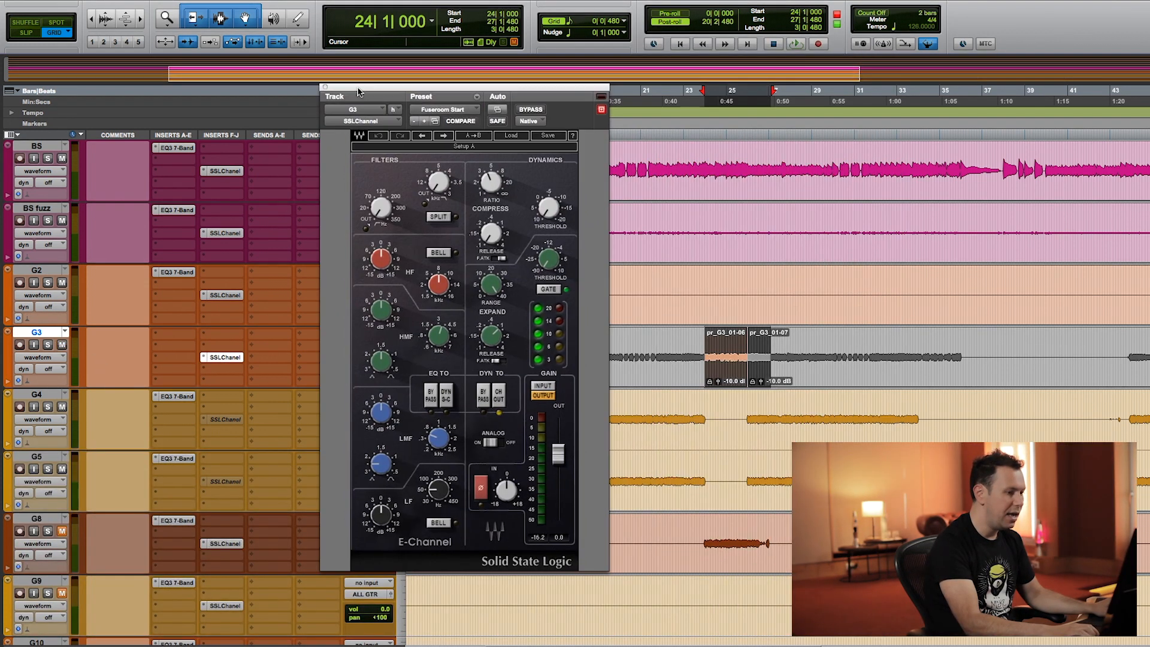
pyautogui.keyDown('shift'); pyautogui.click(693, 355); pyautogui.keyUp('shift')
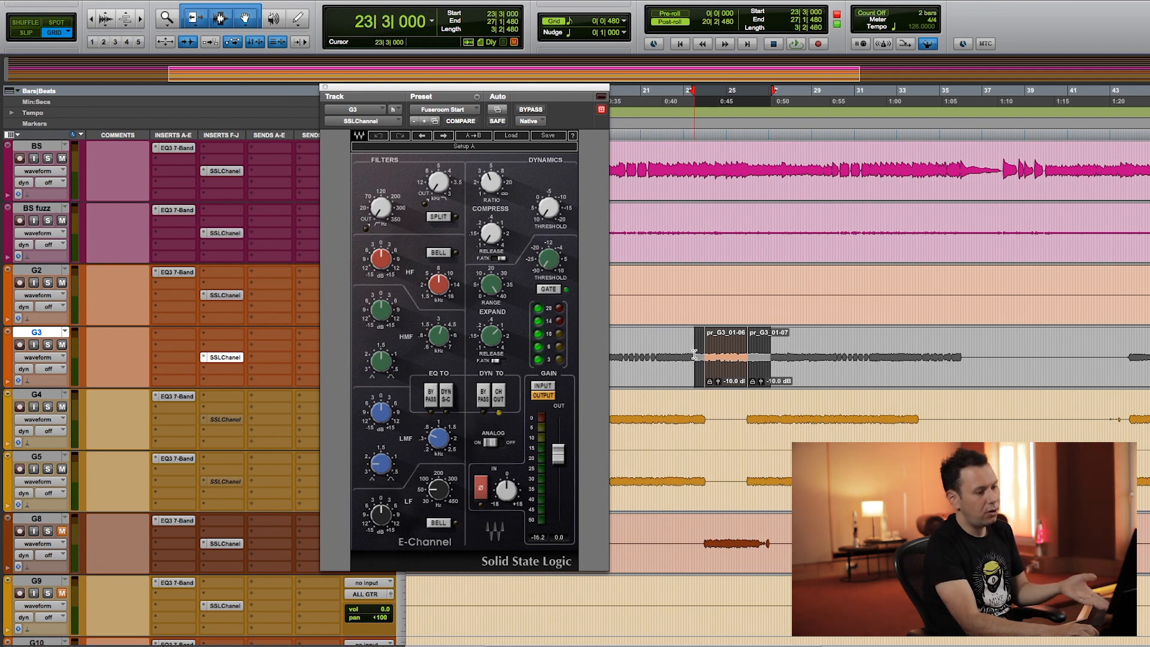
pyautogui.press('space')
# Adjust the G3 channel's HMF and LMF gains and replay the section from 23|3|000 to 26|3|000
pyautogui.moveTo(382, 311); pyautogui.dragTo(382, 292)
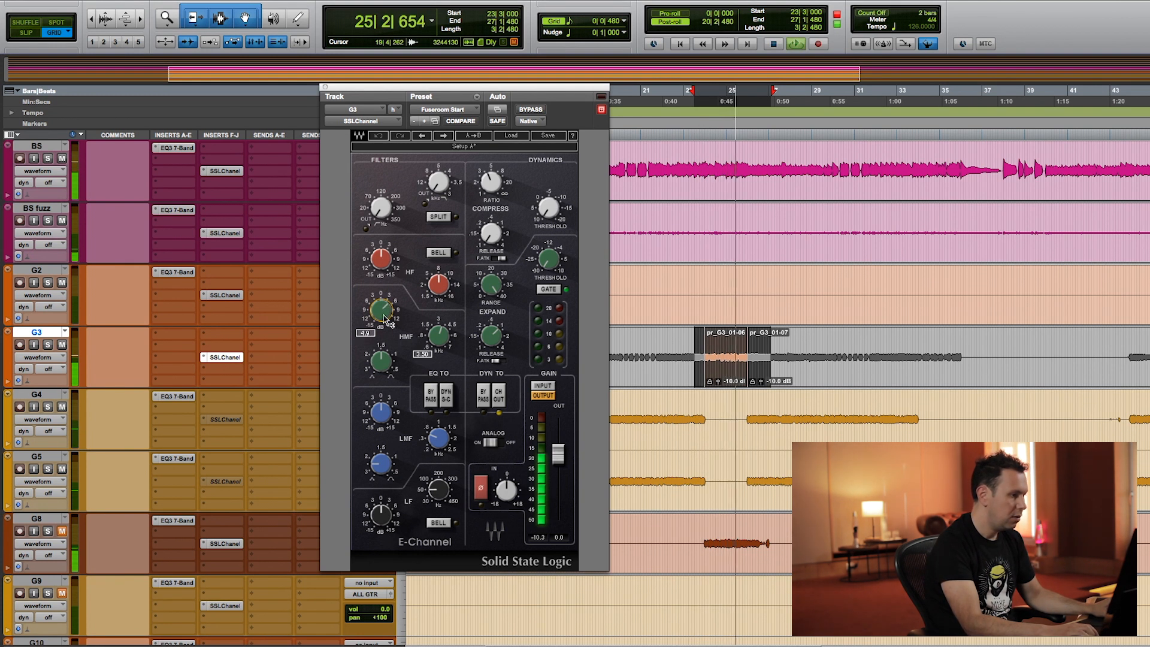
pyautogui.moveTo(382, 412); pyautogui.dragTo(382, 371)
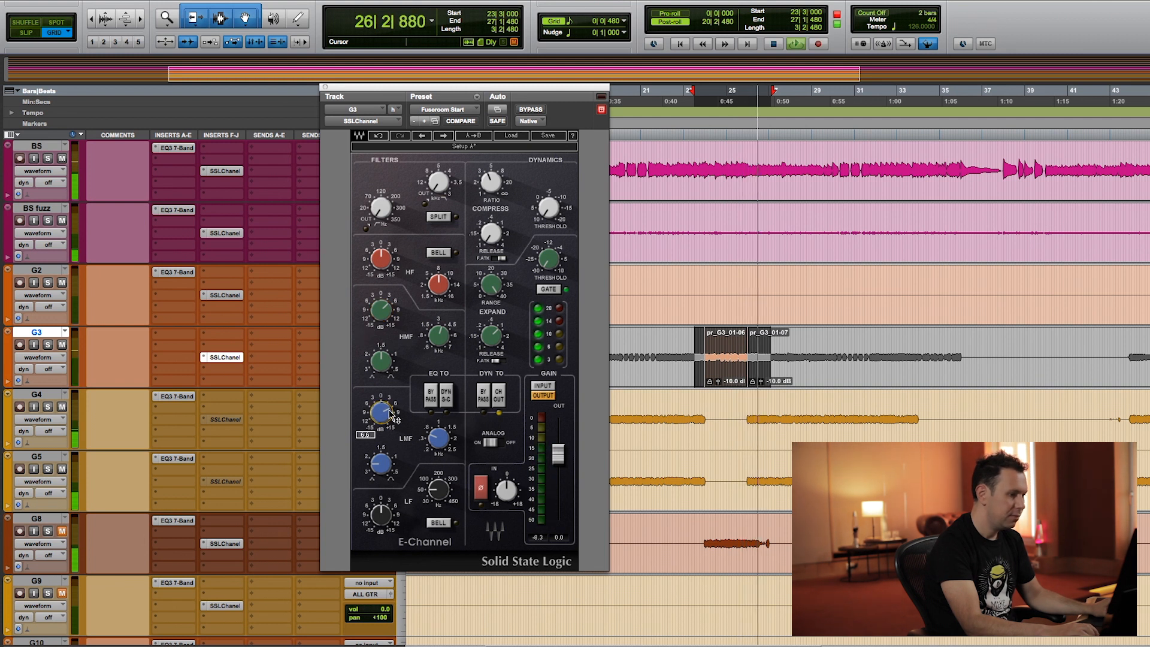
pyautogui.press('space')
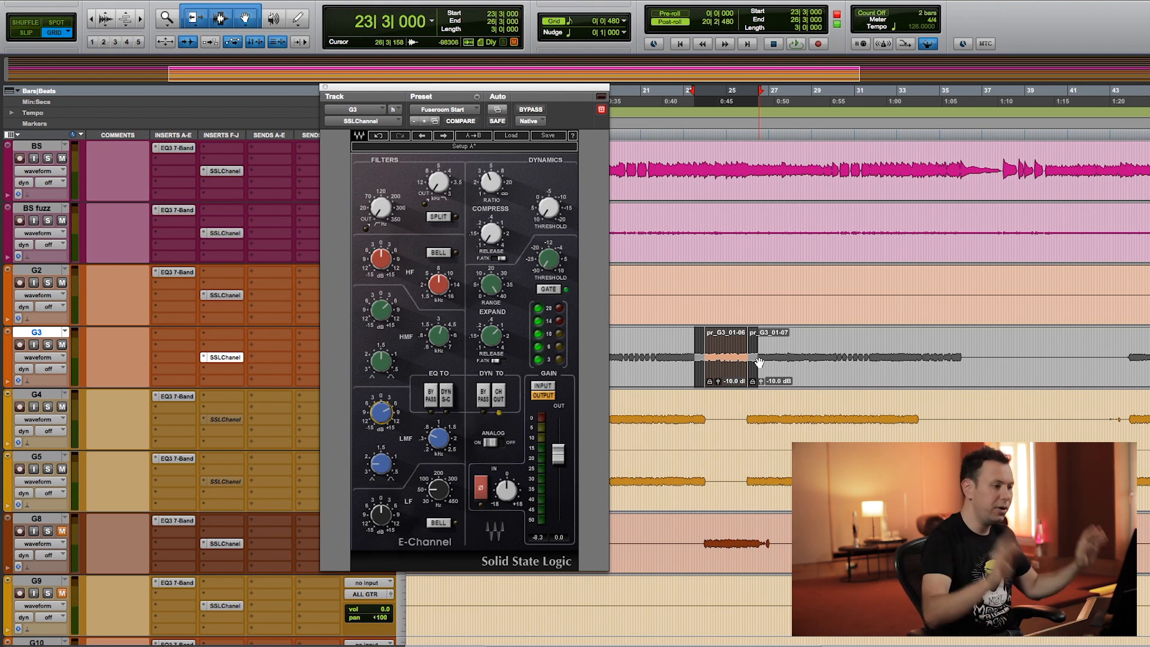
pyautogui.press('space')
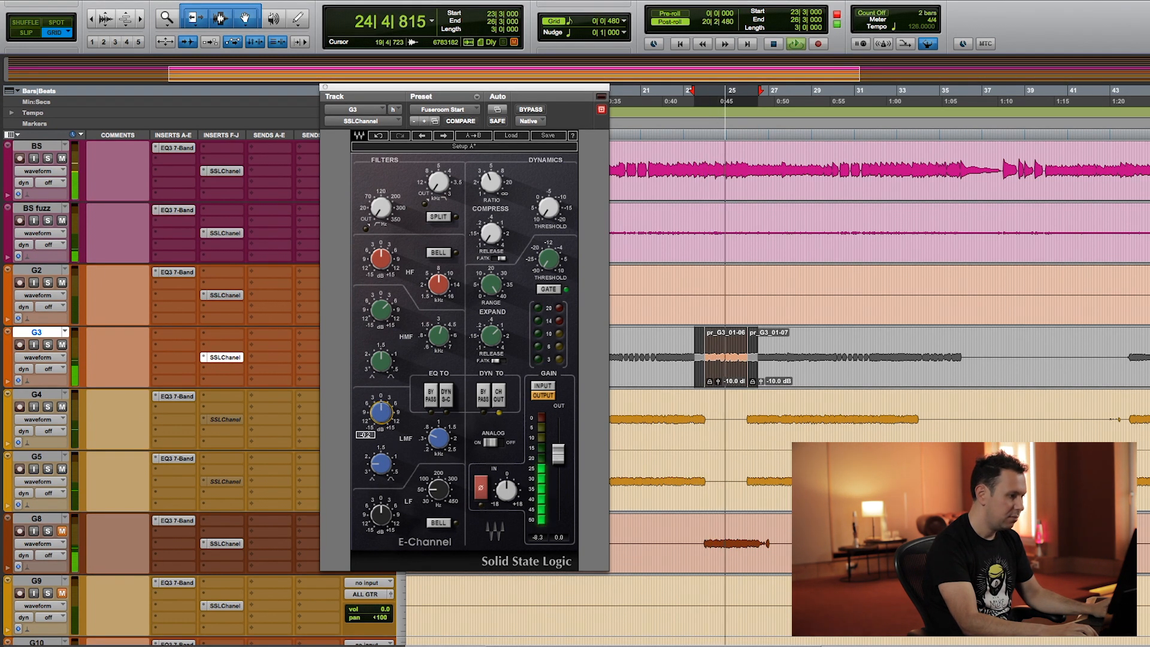
# Adjust the G3 channel's LF gain and frequency and engage its high-pass filter
pyautogui.moveTo(381, 515); pyautogui.dragTo(438, 475)
pyautogui.moveTo(381, 514)
pyautogui.mouseDown()
pyautogui.moveTo(438, 497)
pyautogui.moveTo(381, 521)
pyautogui.mouseUp()
pyautogui.moveTo(381, 208); pyautogui.dragTo(381, 187)
# Compress the G3 channel using the threshold and ratio, and set its output level to 1.0 dB
pyautogui.moveTo(549, 208); pyautogui.dragTo(549, 163)
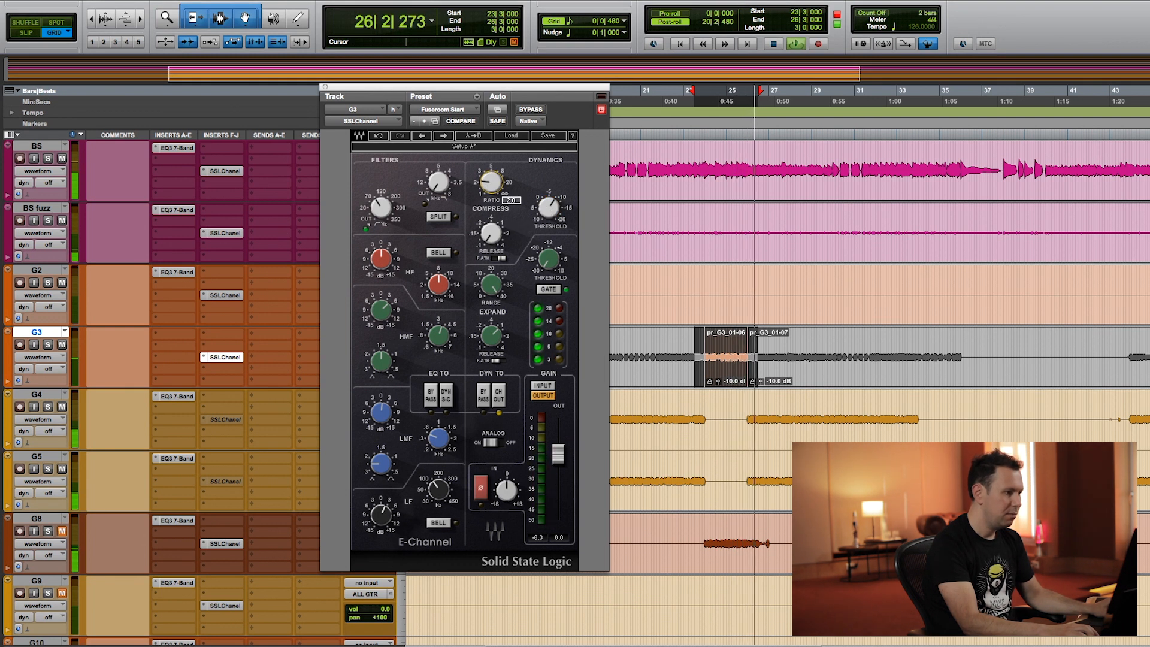
pyautogui.moveTo(558, 455); pyautogui.dragTo(557, 453)
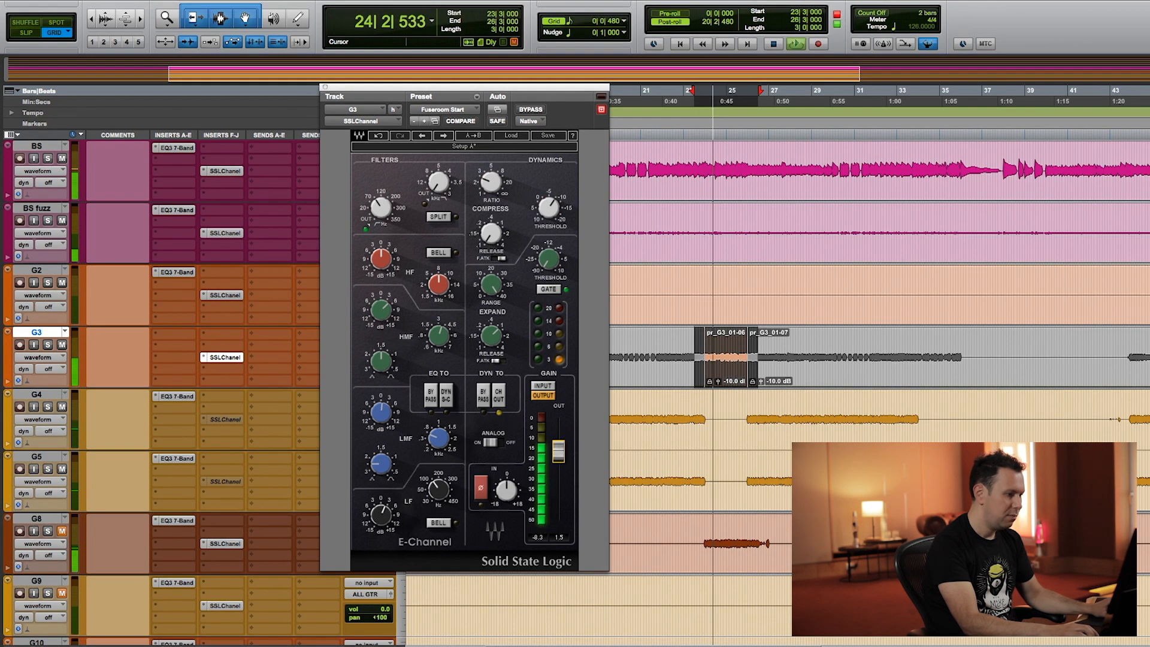
pyautogui.press('space')
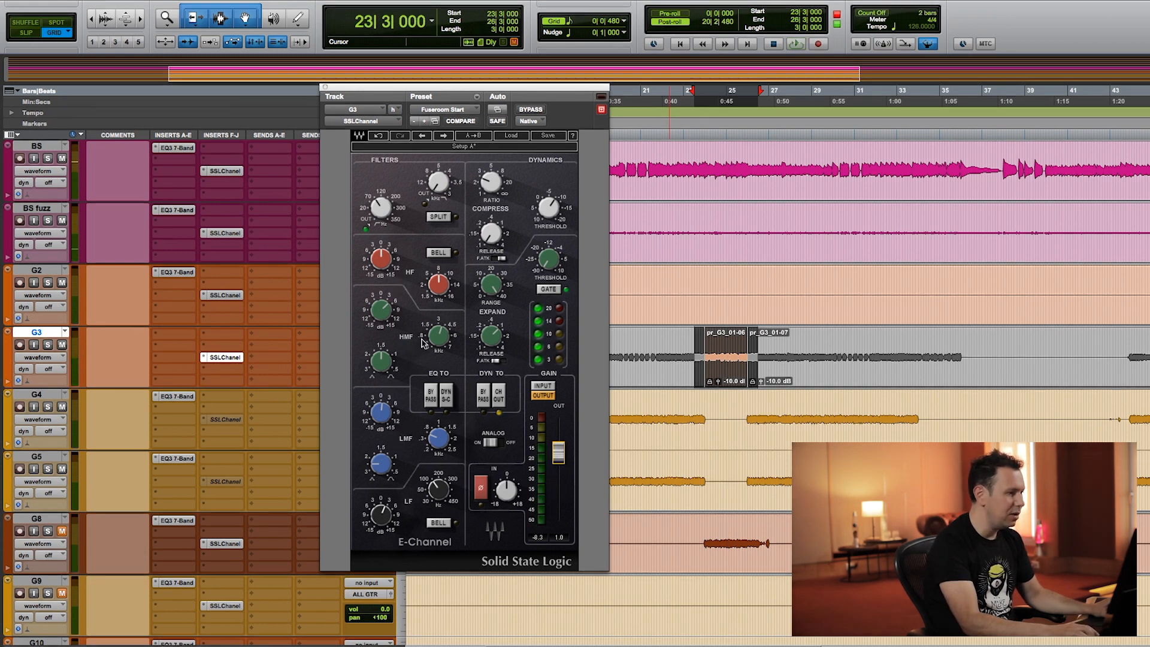
# Play the pr_G3_01-06 clip and raise the G3 channel's LMF gain while listening
pyautogui.click(726, 376)
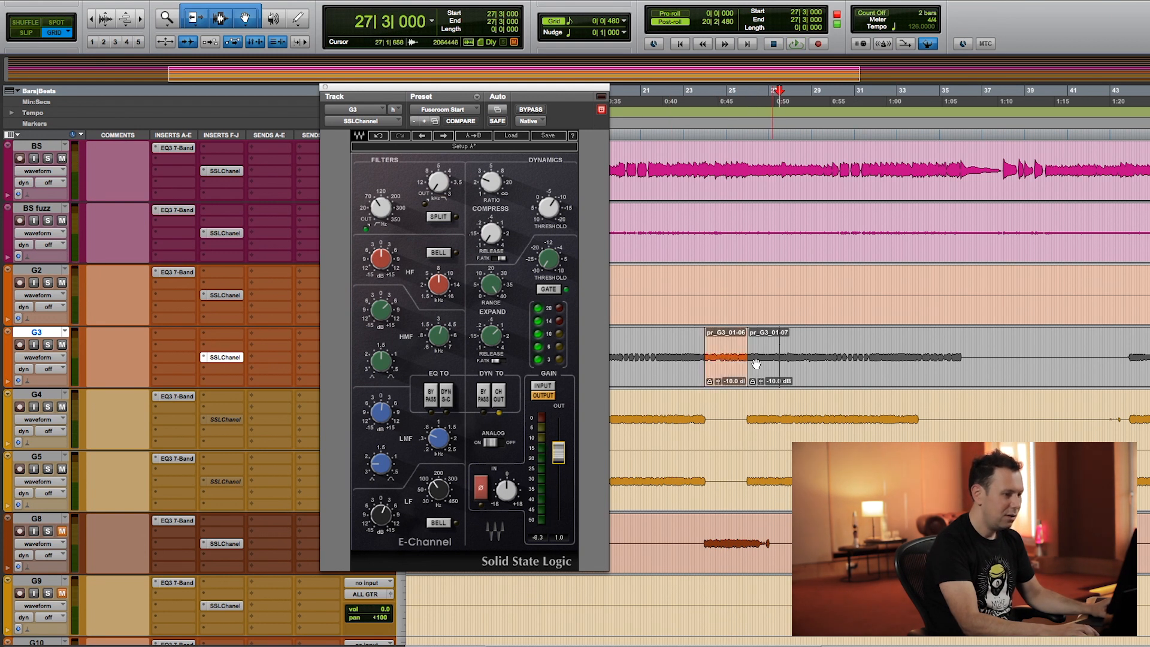
pyautogui.press('space')
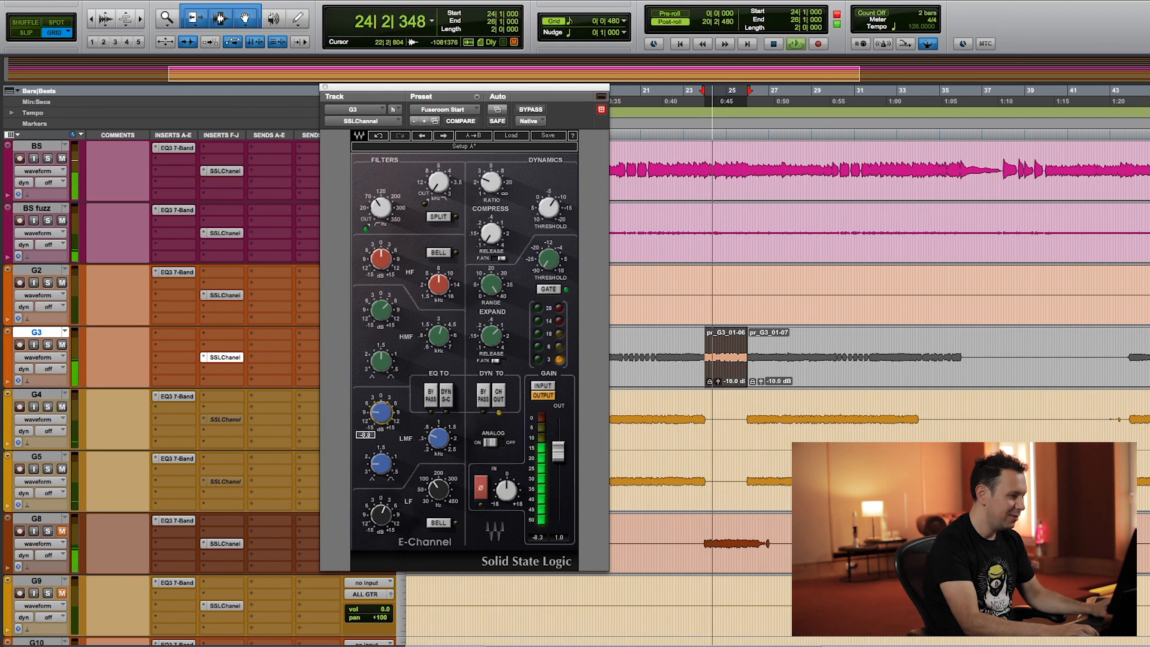
pyautogui.moveTo(382, 414)
pyautogui.mouseDown()
pyautogui.moveTo(382, 429)
pyautogui.moveTo(381, 401)
pyautogui.mouseUp()
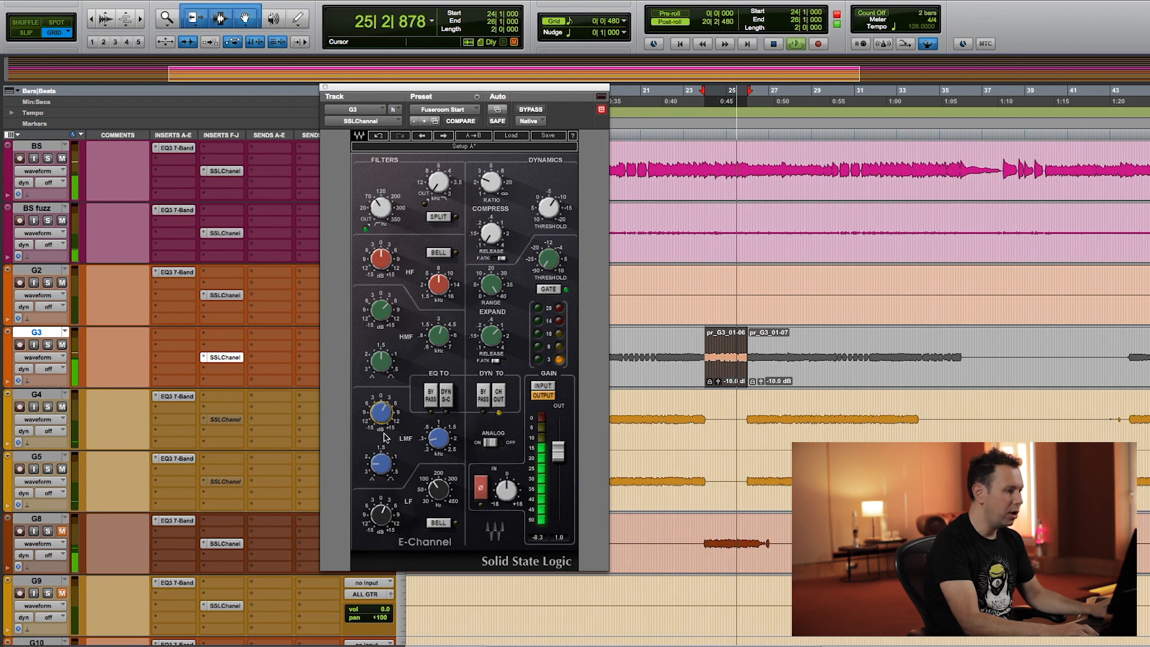
pyautogui.press('space')
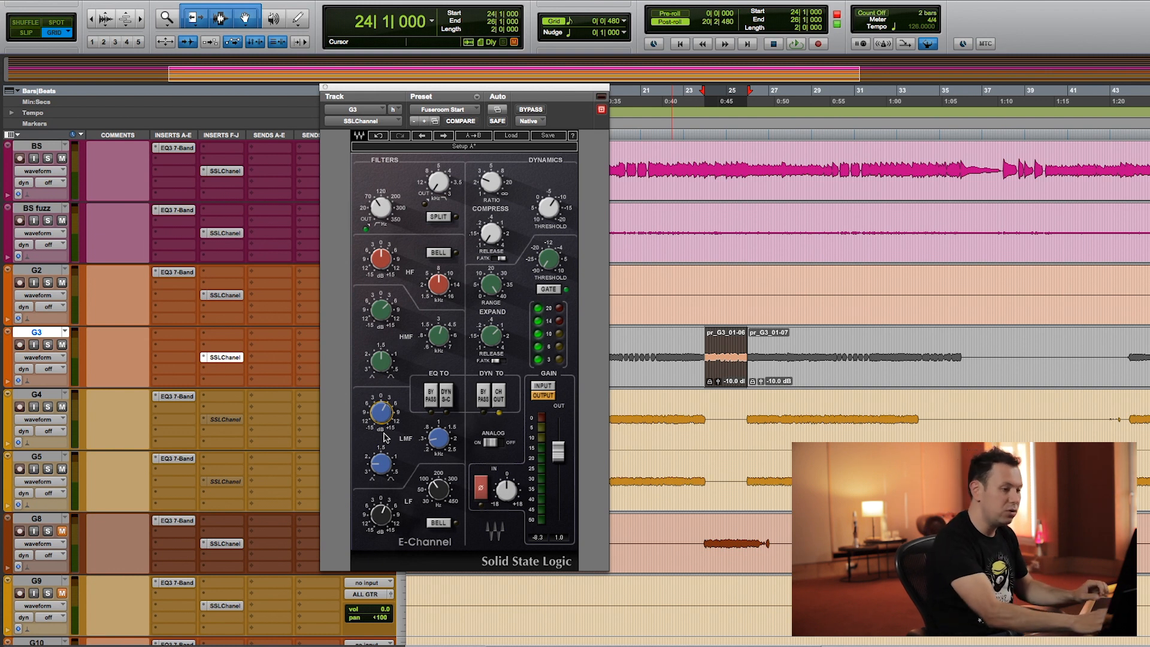
# Close the G3 channel strip and unmute the G8 guitar track
pyautogui.press('super+w')
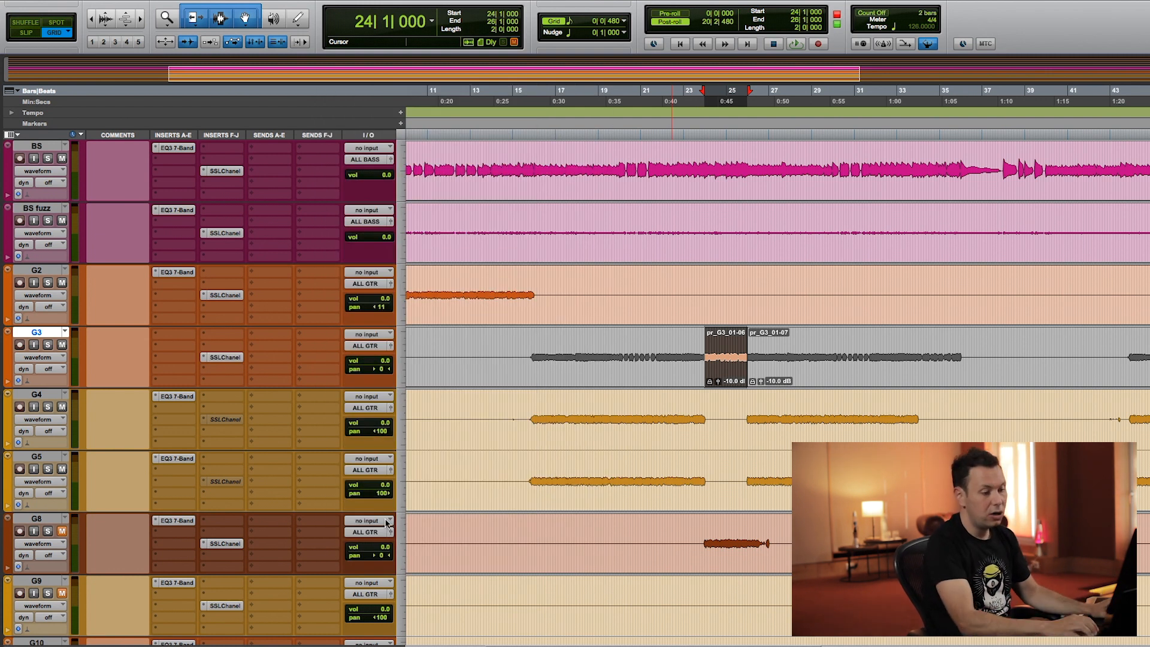
pyautogui.moveTo(709, 533); pyautogui.dragTo(752, 535)
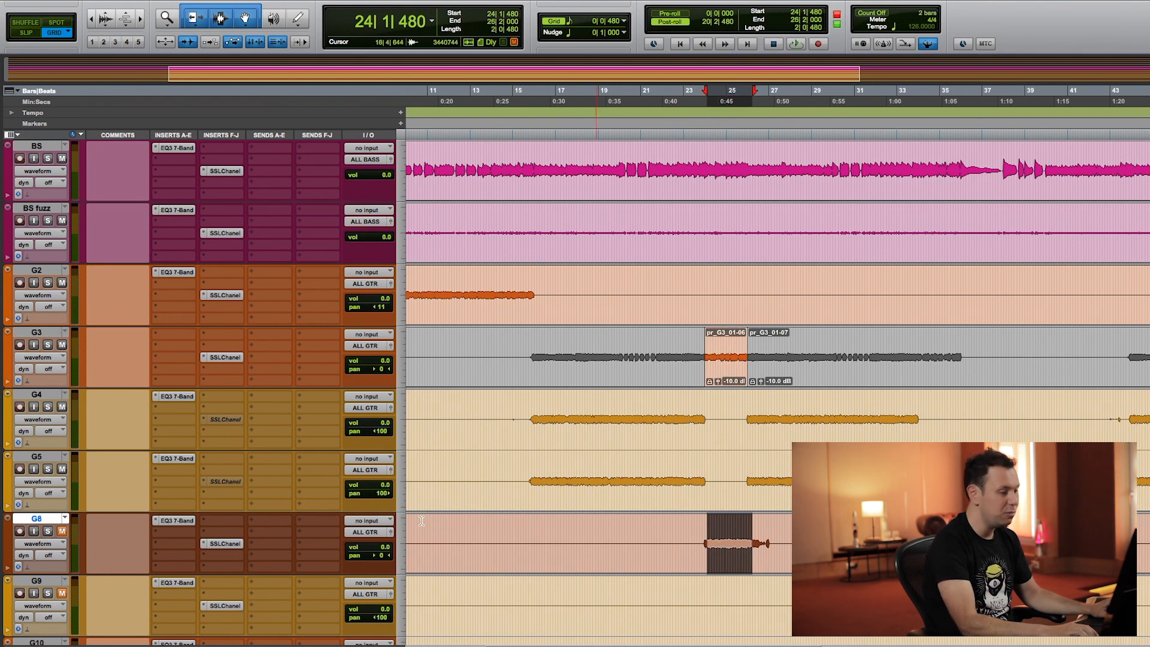
pyautogui.click(62, 531)
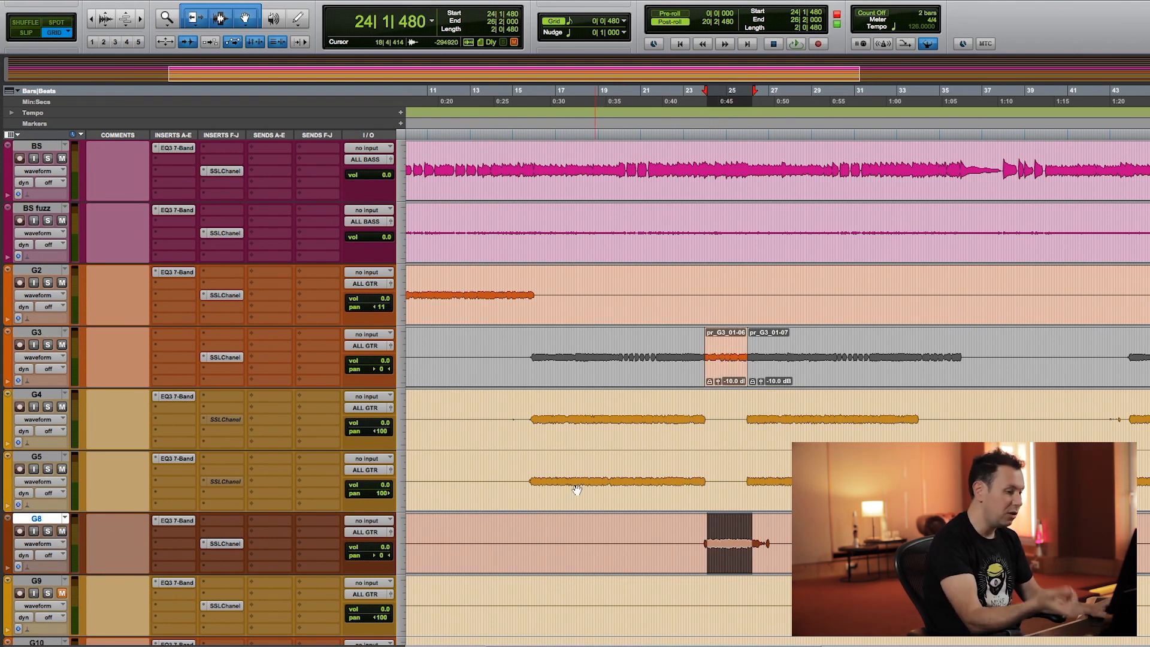
# Select the G8 guitar part from 24|1|000 to 27|1|000, open the track's SSL channel strip and play the selection
pyautogui.moveTo(706, 525); pyautogui.dragTo(768, 541)
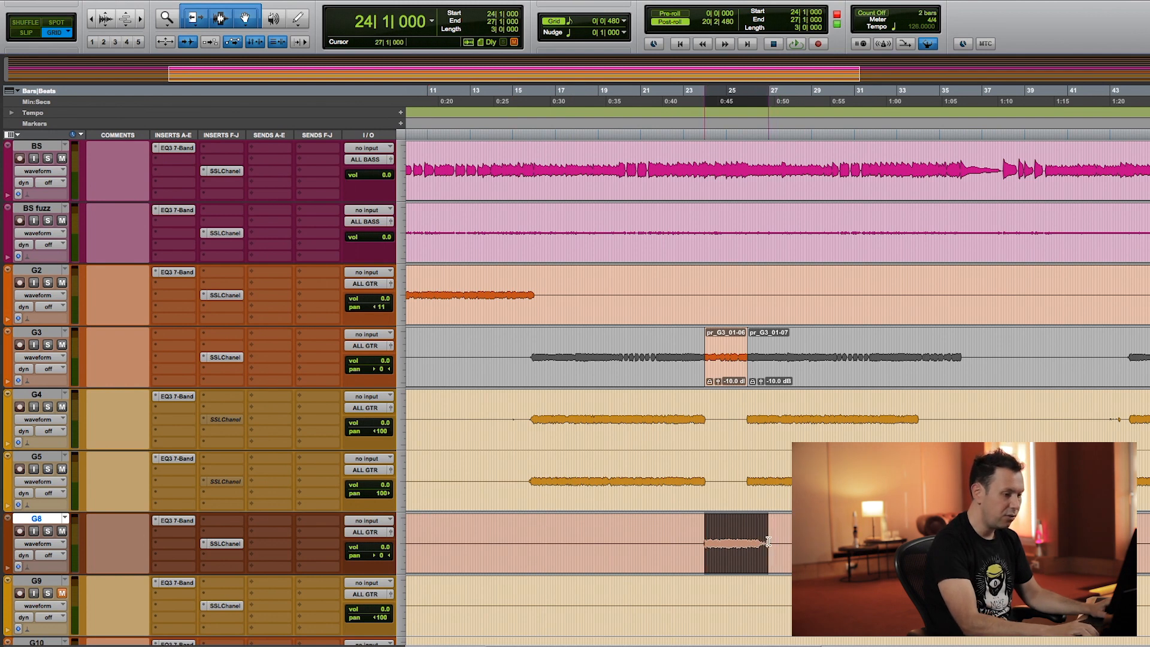
pyautogui.click(224, 544)
pyautogui.press('space')
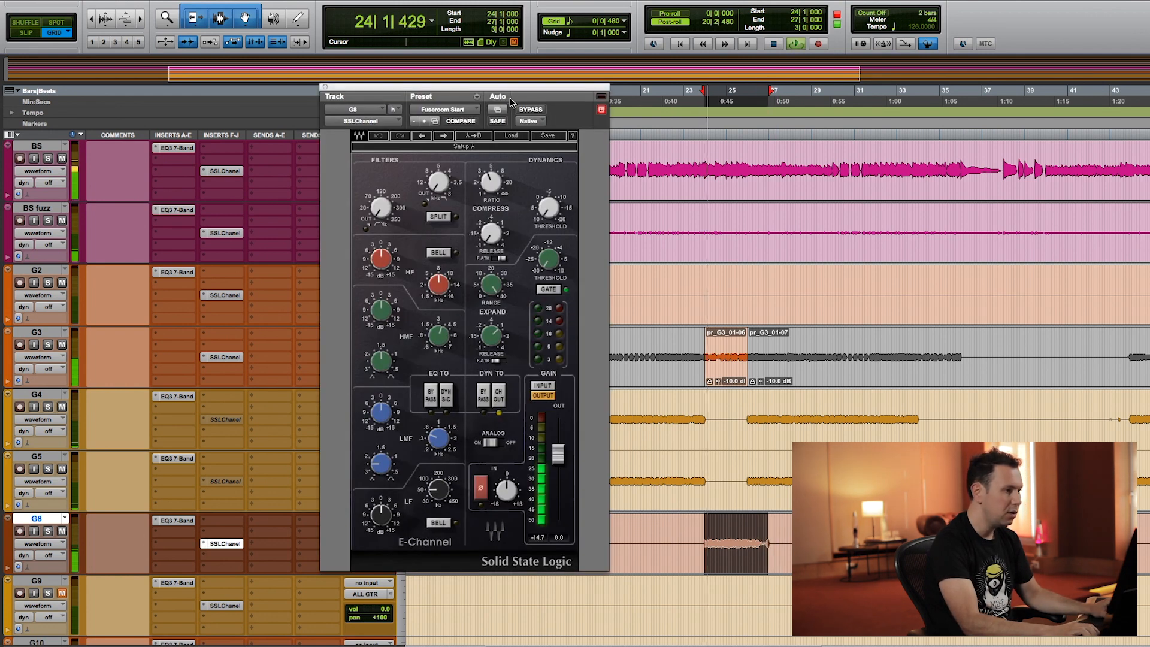
# Engage the high-pass filter on the G8 channel and cut its LF gain while playing the selection
pyautogui.moveTo(537, 89); pyautogui.dragTo(1022, 88)
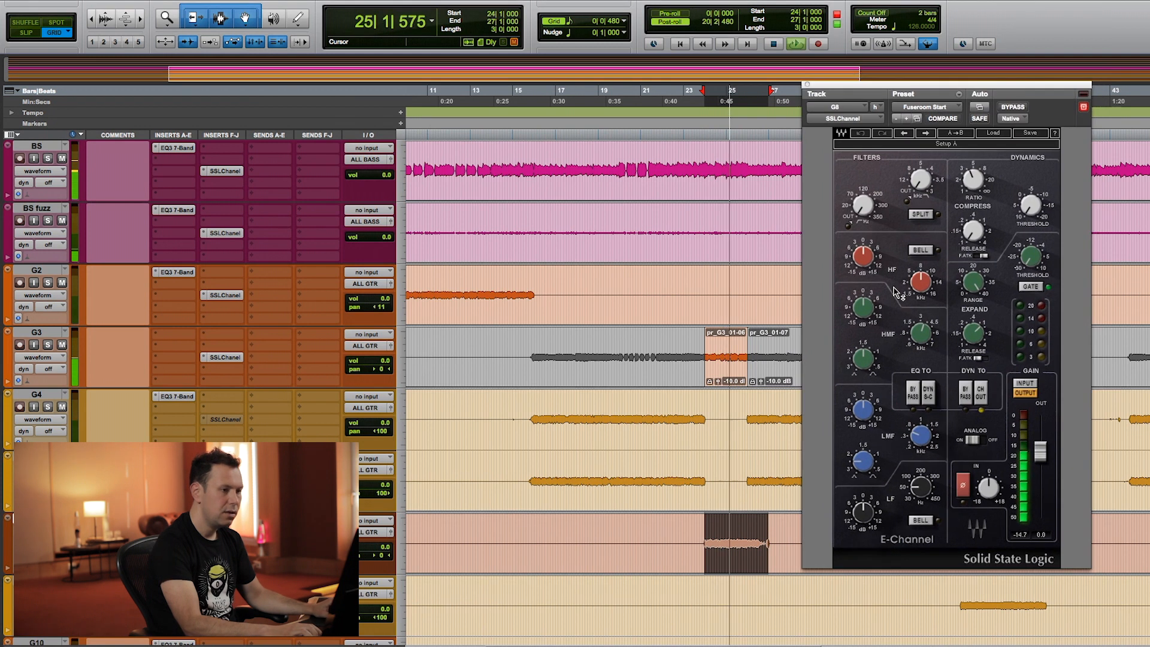
pyautogui.press('space')
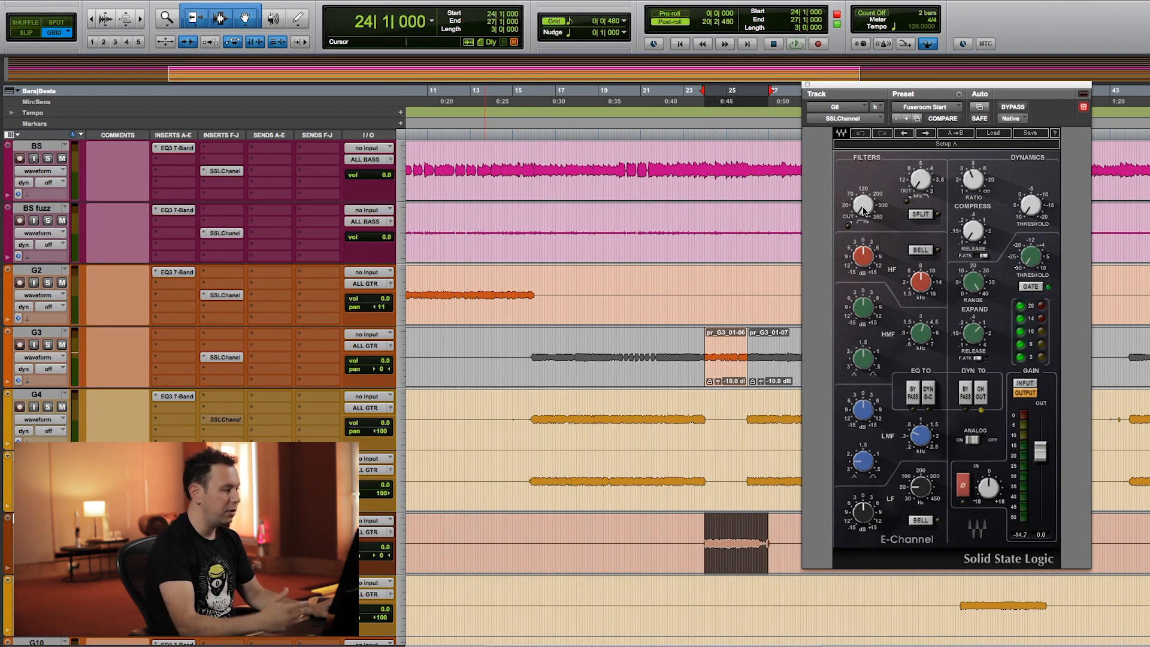
pyautogui.press('space')
pyautogui.moveTo(863, 211); pyautogui.dragTo(865, 164)
pyautogui.moveTo(863, 513); pyautogui.dragTo(863, 535)
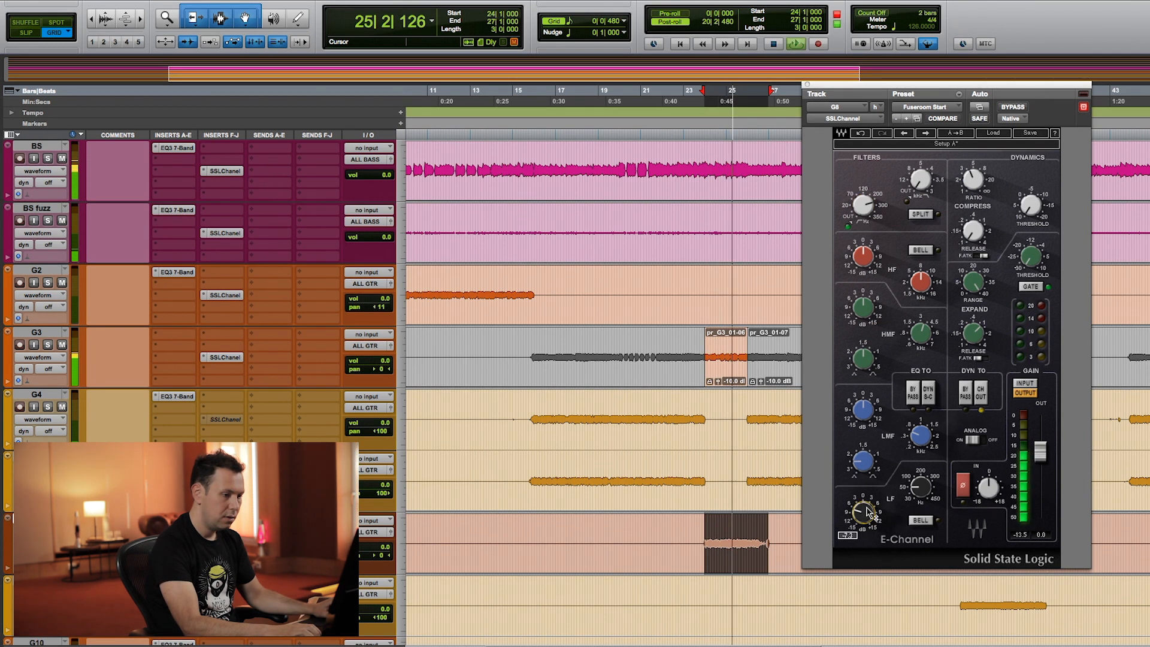
# Set the LMF gain and frequency on the G8 channel and boost its HMF band while listening
pyautogui.moveTo(863, 411); pyautogui.dragTo(863, 377)
pyautogui.moveTo(921, 436); pyautogui.dragTo(921, 442)
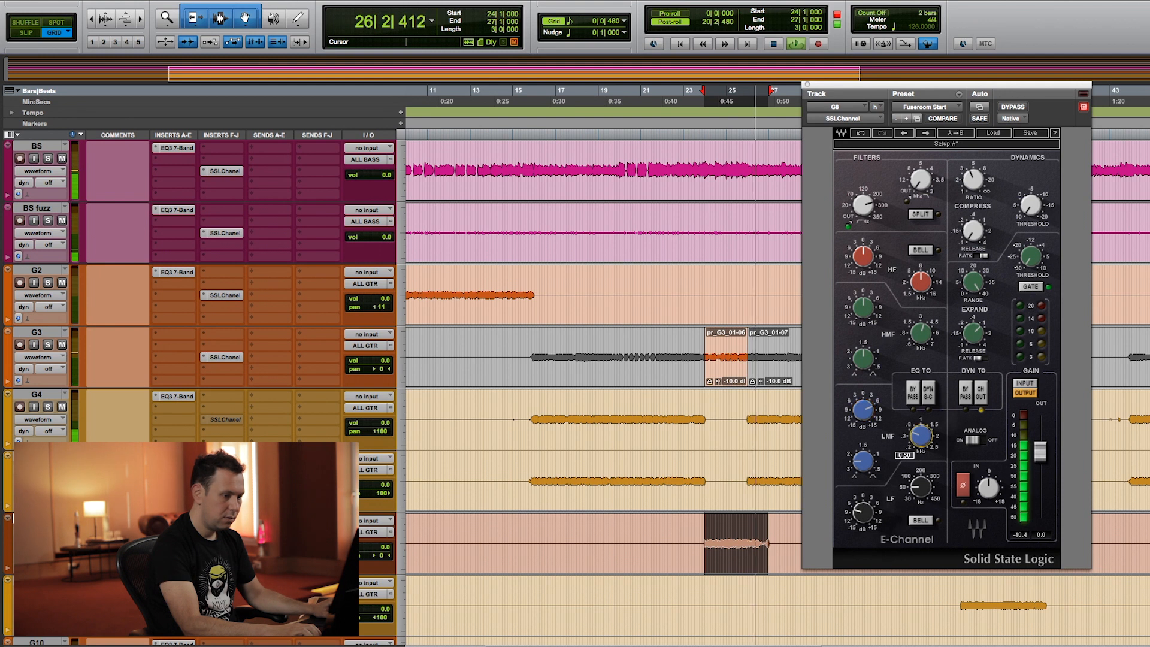
pyautogui.moveTo(863, 411); pyautogui.dragTo(864, 432)
pyautogui.moveTo(863, 308); pyautogui.dragTo(864, 285)
pyautogui.moveTo(921, 332); pyautogui.dragTo(921, 326)
pyautogui.press('space')
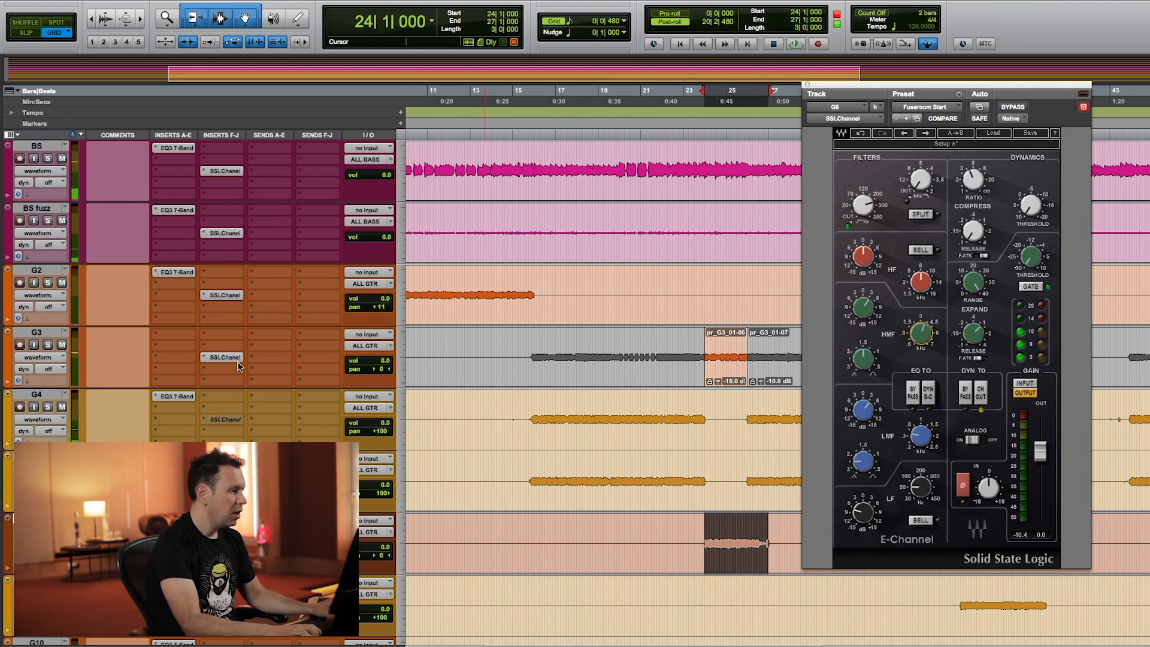
# Open the G3 channel strip alongside the G8 one and play the selection
pyautogui.click(228, 358)
pyautogui.moveTo(149, 3); pyautogui.dragTo(488, 115)
pyautogui.press('space')
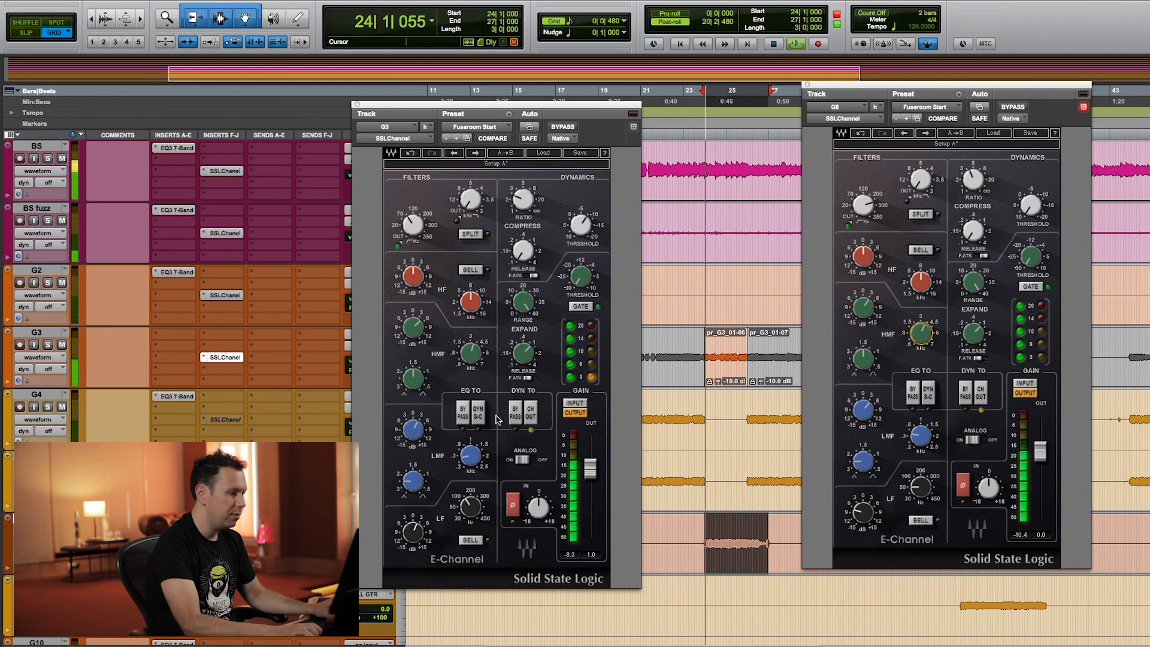
# Fine-tune the G3 channel's HMF gain, frequency and bandwidth against the playing G8 part
pyautogui.moveTo(413, 329)
pyautogui.moveTo(413, 329); pyautogui.dragTo(413, 322)
pyautogui.moveTo(471, 353)
pyautogui.mouseDown()
pyautogui.moveTo(471, 340)
pyautogui.moveTo(471, 363)
pyautogui.mouseUp()
pyautogui.moveTo(408, 331); pyautogui.dragTo(409, 321)
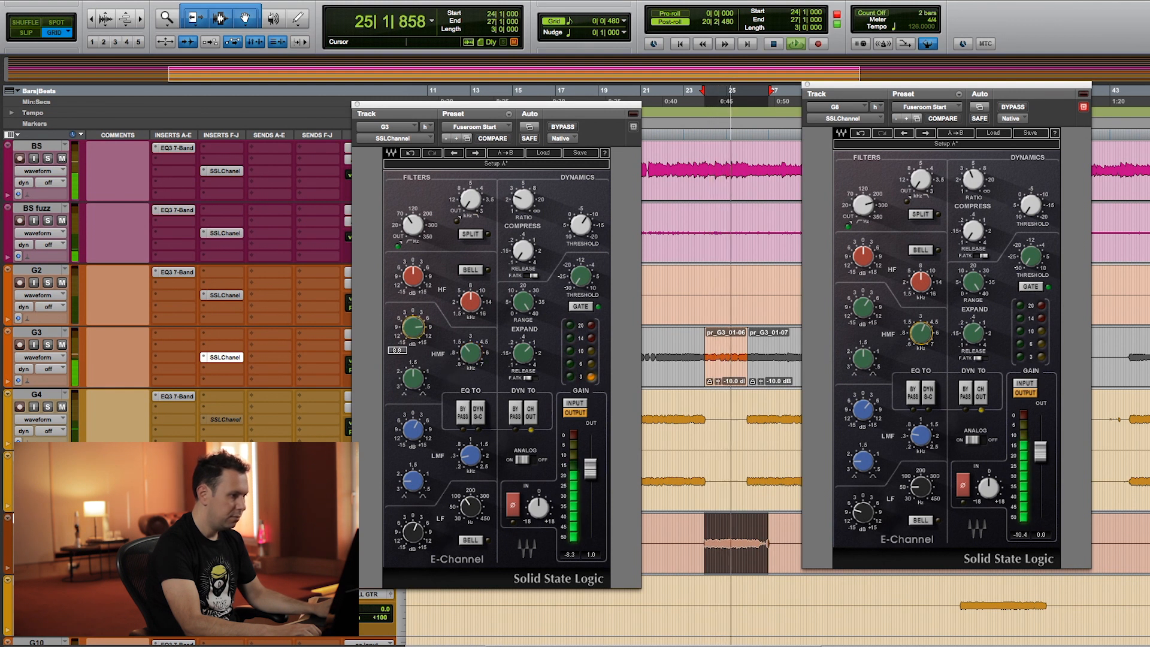
pyautogui.press('space')
pyautogui.moveTo(410, 380); pyautogui.dragTo(410, 385)
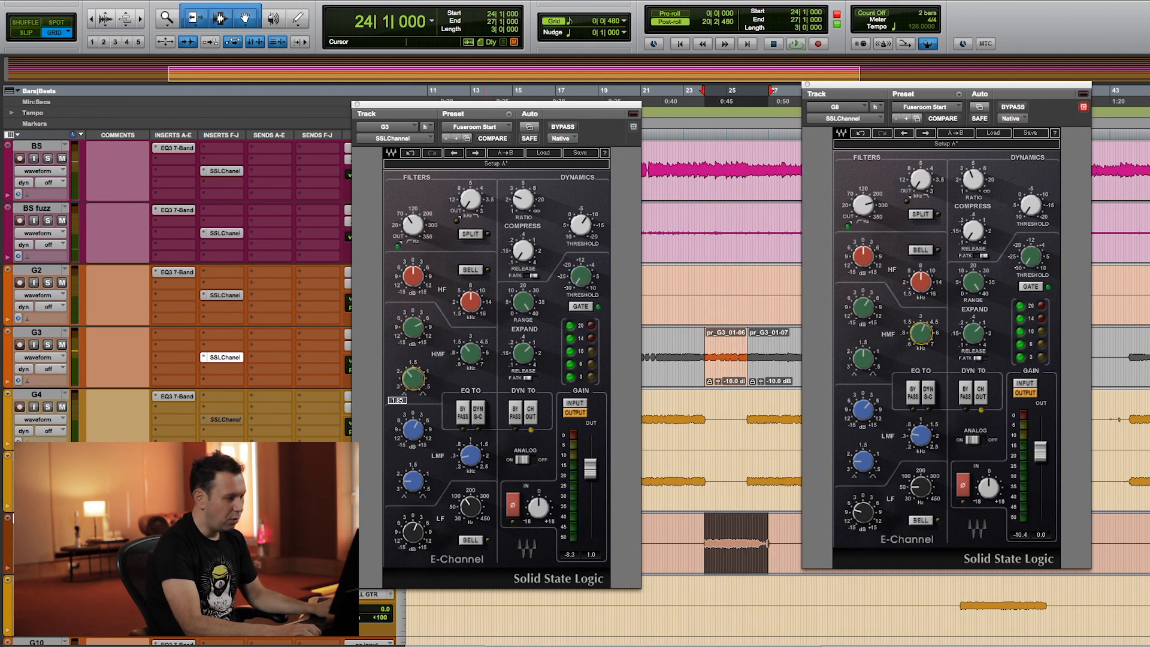
pyautogui.press('space')
pyautogui.moveTo(412, 333); pyautogui.dragTo(412, 340)
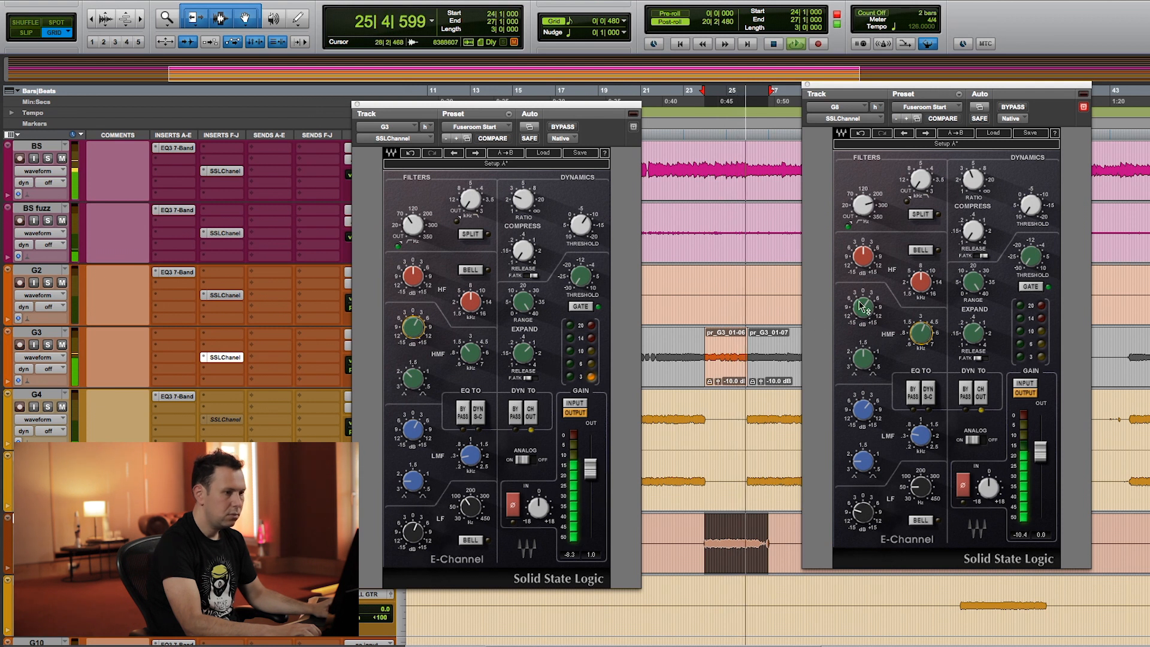
# Adjust the G8 channel's compressor threshold and set its output level to 0.6 dB
pyautogui.moveTo(1030, 206); pyautogui.dragTo(1031, 205)
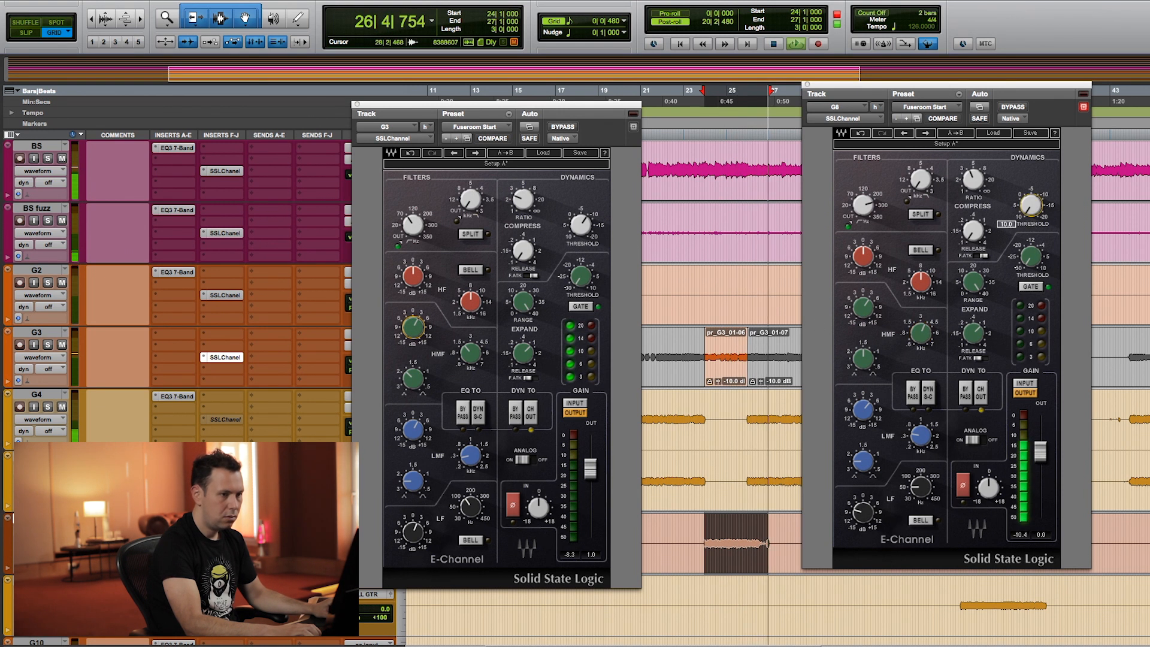
pyautogui.moveTo(1041, 451); pyautogui.dragTo(1041, 454)
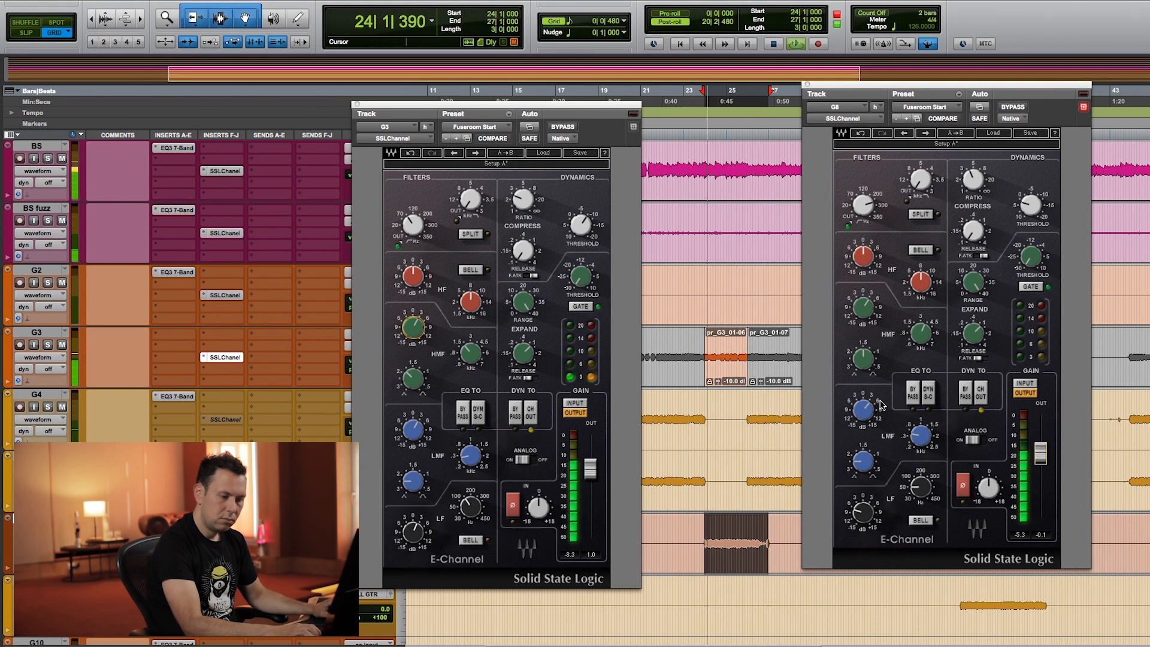
pyautogui.moveTo(1040, 453); pyautogui.dragTo(1040, 449)
# Switch the G8 channel's HF band to bell, boost its gain and engage the low-pass filter while listening
pyautogui.click(920, 251)
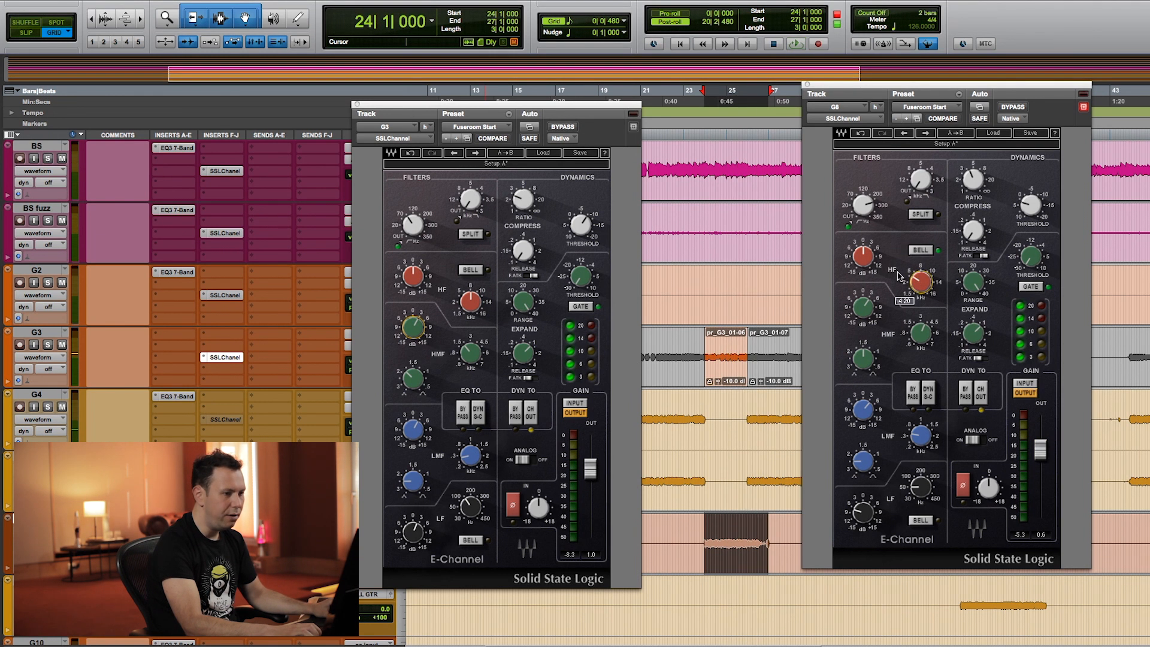
pyautogui.moveTo(872, 268); pyautogui.dragTo(872, 260)
pyautogui.moveTo(923, 182); pyautogui.dragTo(923, 160)
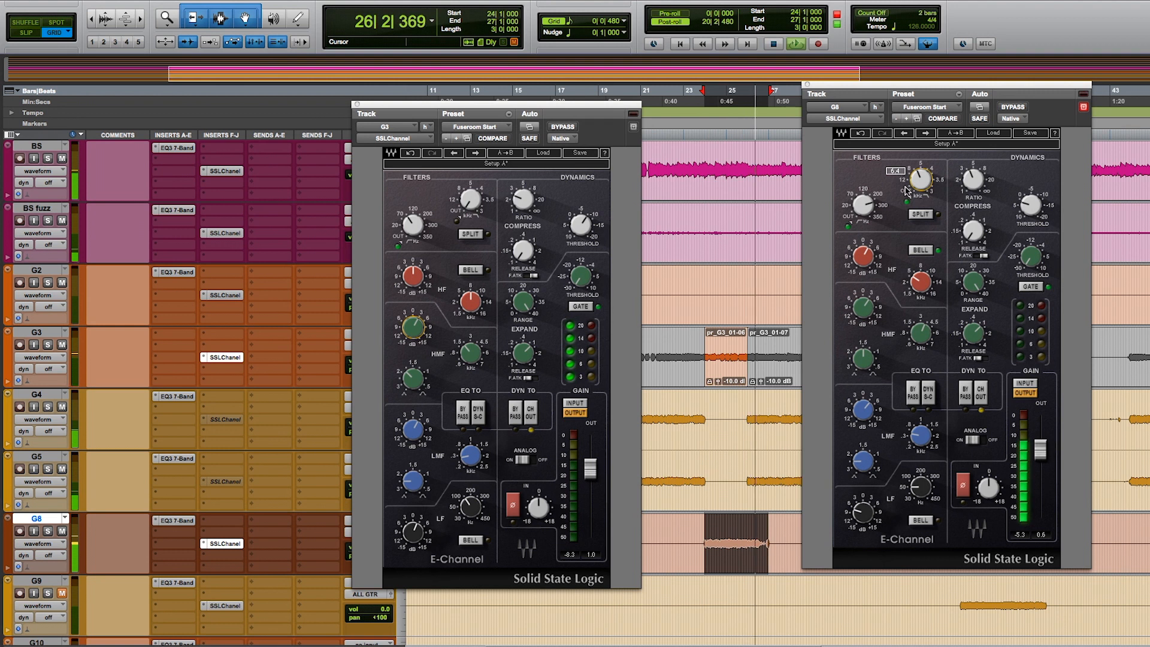
pyautogui.press('space')
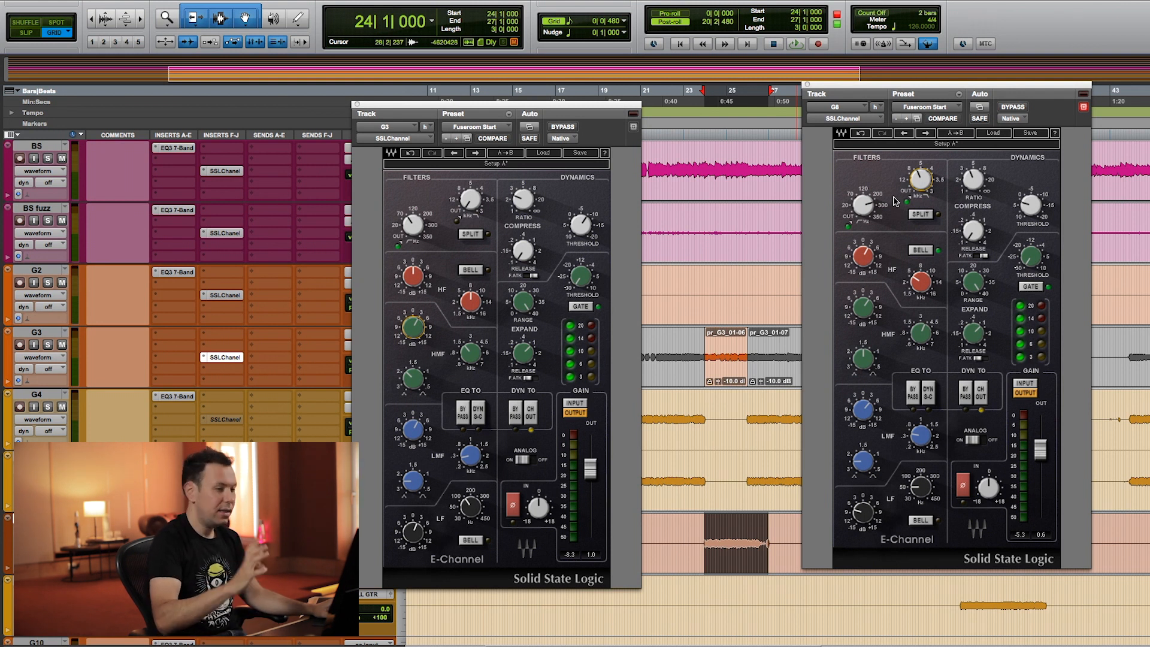
# Close the G8 and G3 channel strips and select the G9 guitar part from 36|1|480 to 39|4|000
pyautogui.click(807, 85)
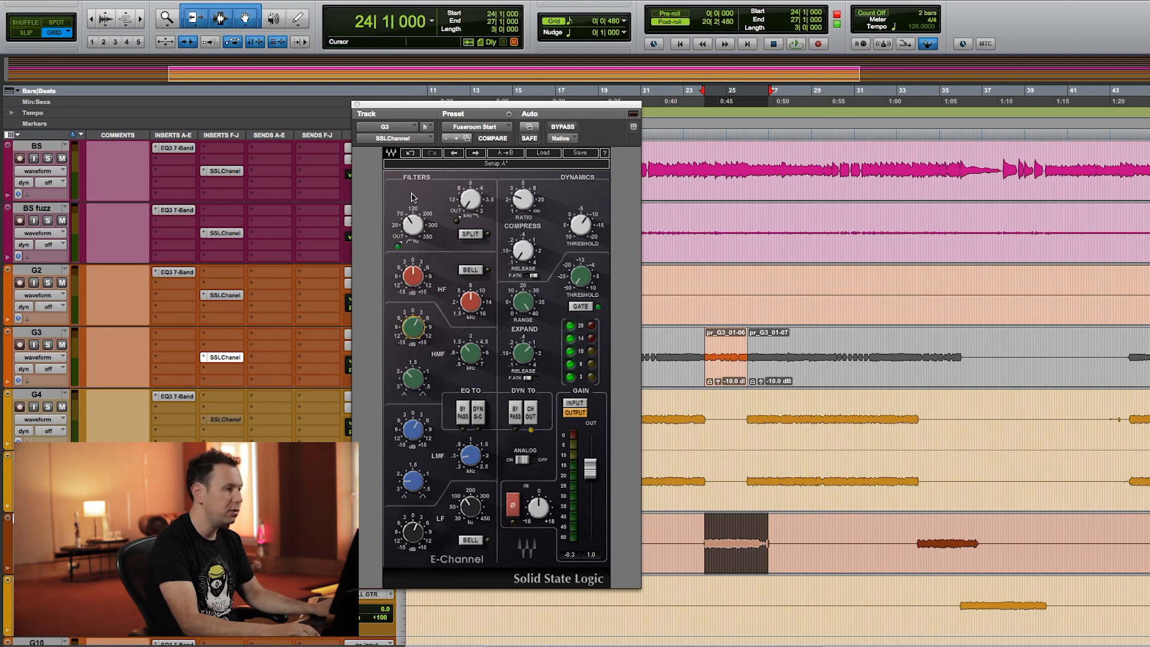
pyautogui.click(355, 105)
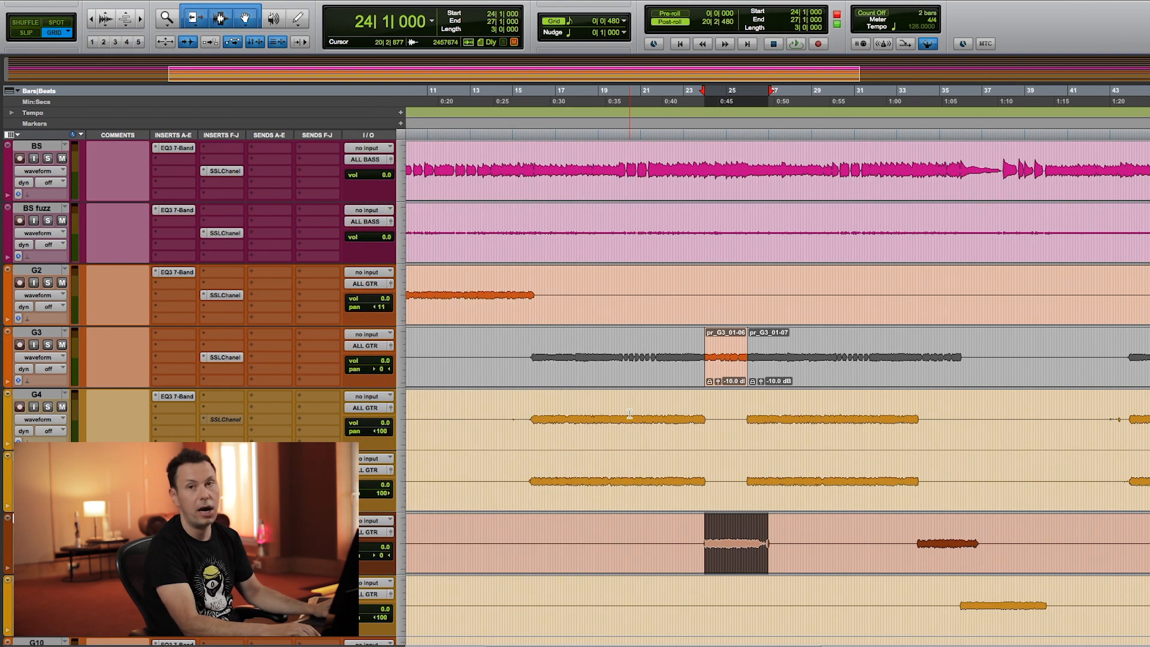
pyautogui.scroll(-2, 630, 414)
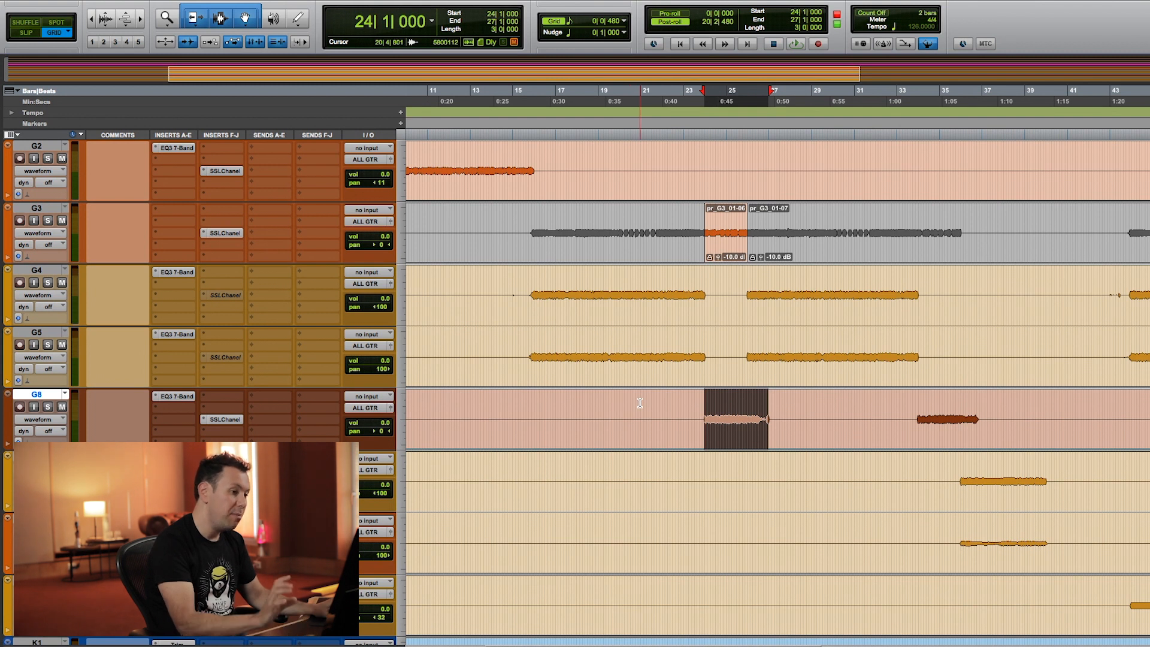
pyautogui.scroll(-1, 639, 402)
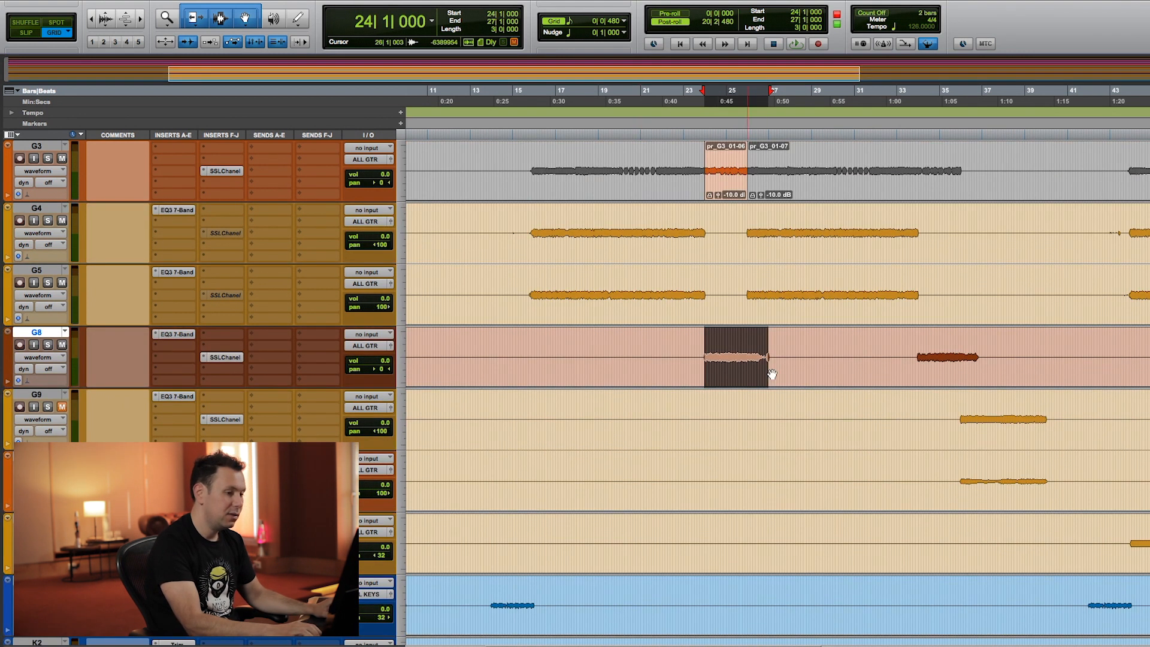
pyautogui.click(965, 419)
pyautogui.moveTo(965, 419); pyautogui.dragTo(1039, 424)
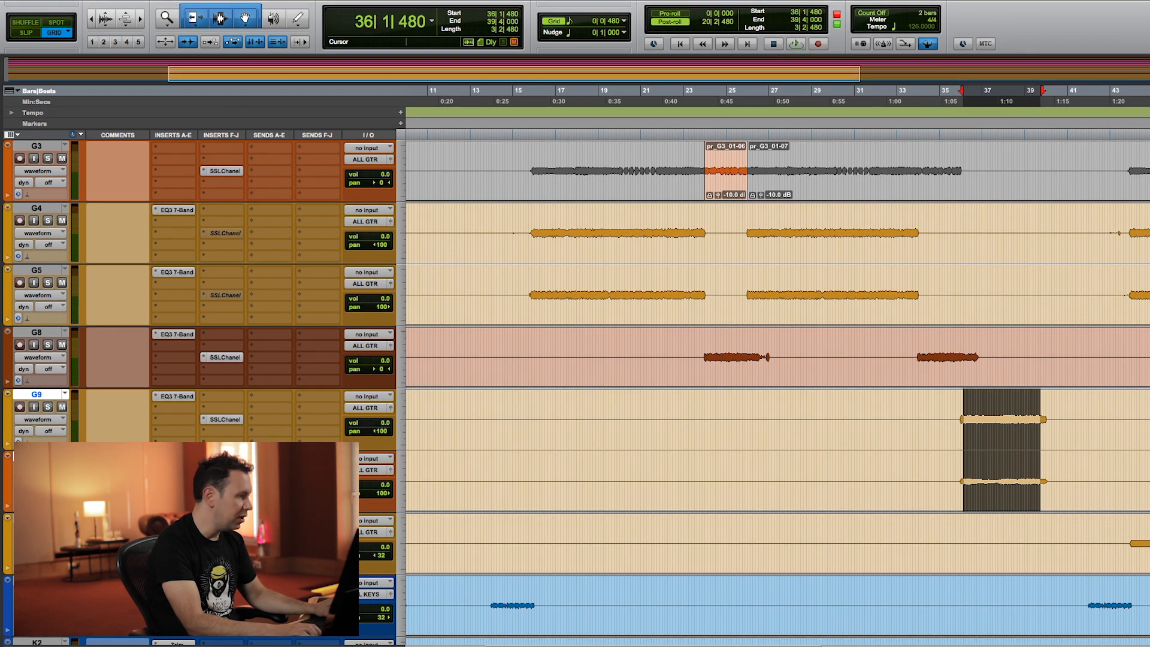
# Open the G9 and G10 channel strips side by side and play the selection
pyautogui.click(223, 419)
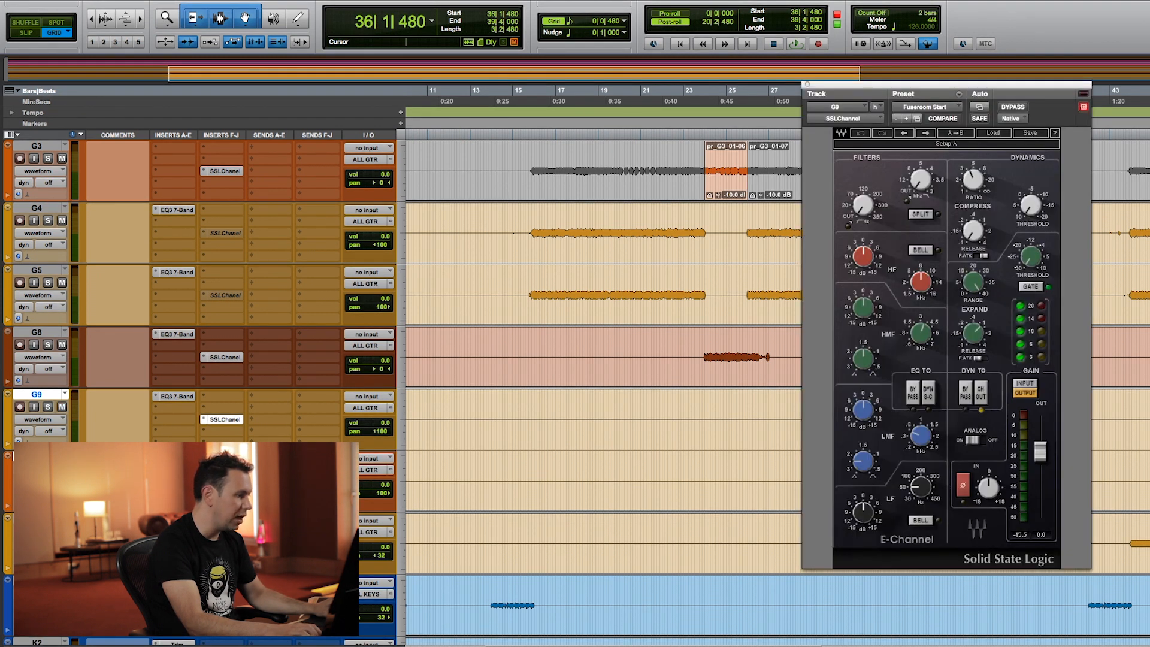
pyautogui.click(222, 482)
pyautogui.moveTo(256, 3); pyautogui.dragTo(591, 119)
pyautogui.press('space')
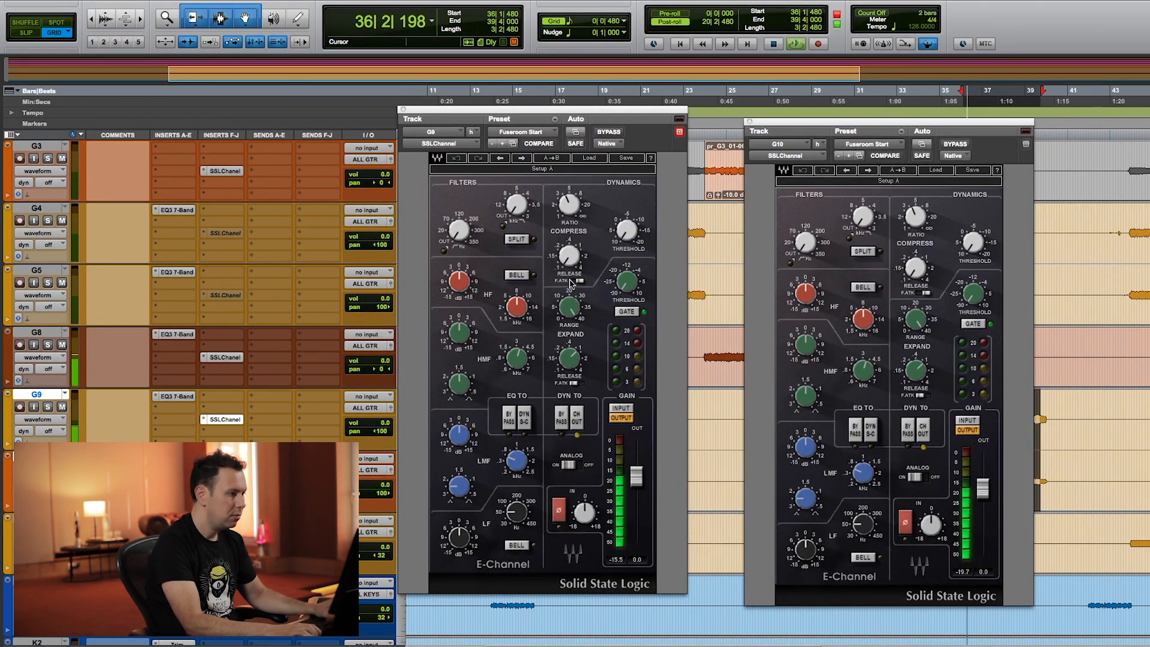
# Engage the high-pass filters on G9 and G10, and boost the G10 channel's HMF band at a lower frequency
pyautogui.moveTo(459, 234); pyautogui.dragTo(459, 225)
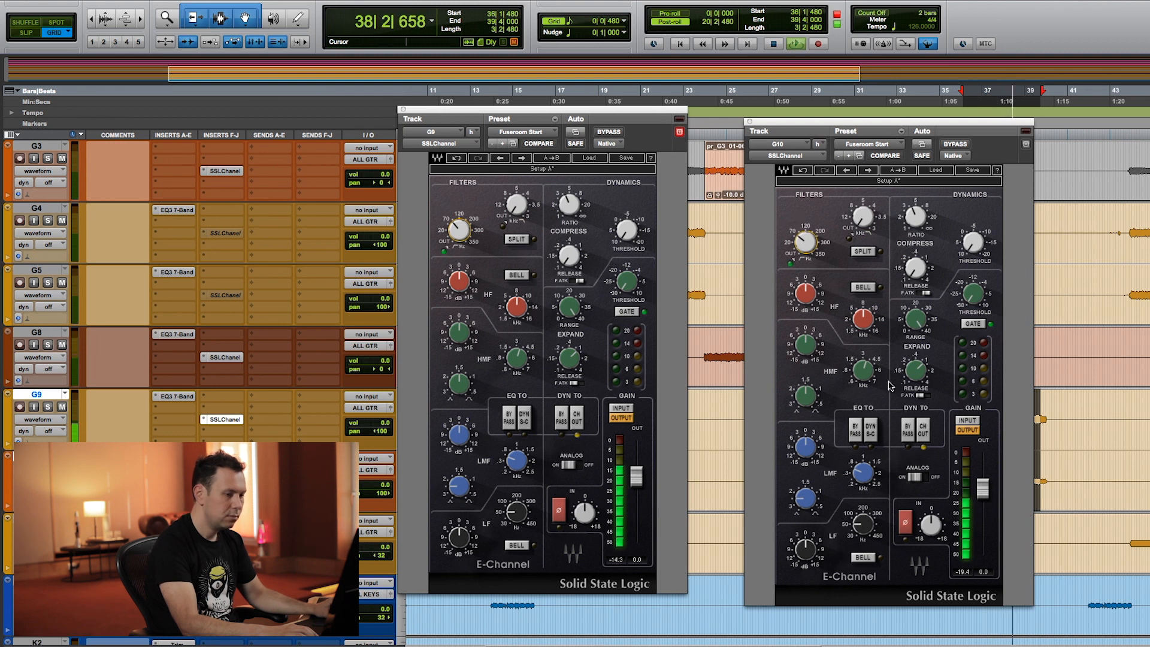
pyautogui.moveTo(806, 346); pyautogui.dragTo(806, 336)
pyautogui.moveTo(863, 371); pyautogui.dragTo(863, 386)
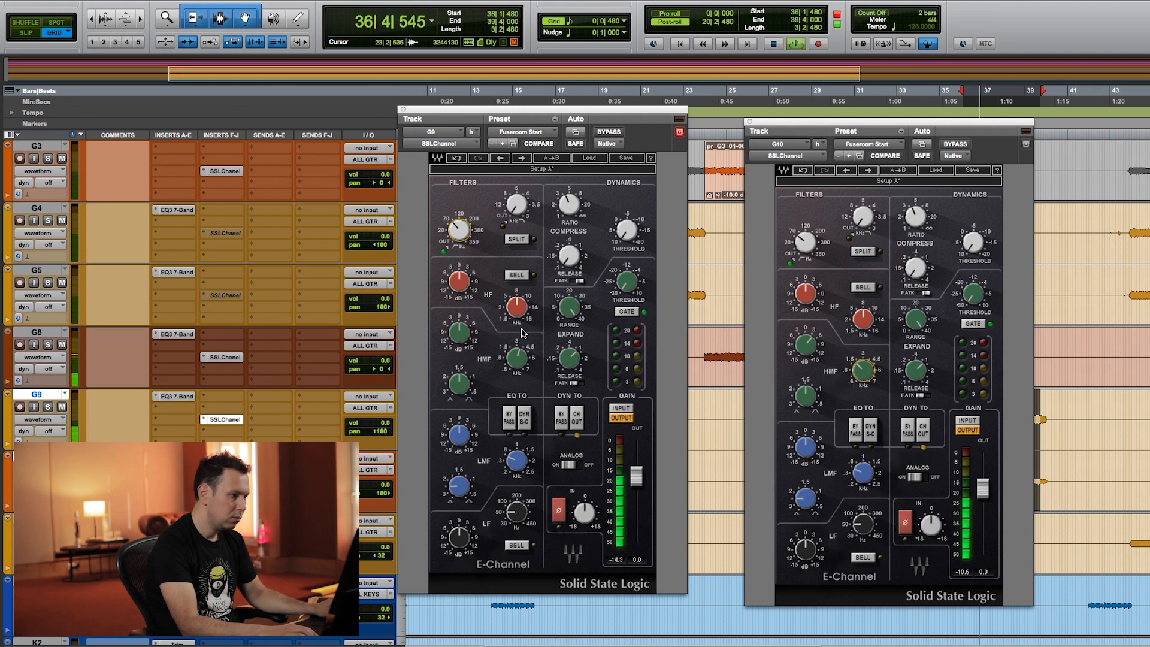
# Adjust the HMF and LMF gain on the G9 channel and the LMF gain on the G10 channel
pyautogui.click(511, 358)
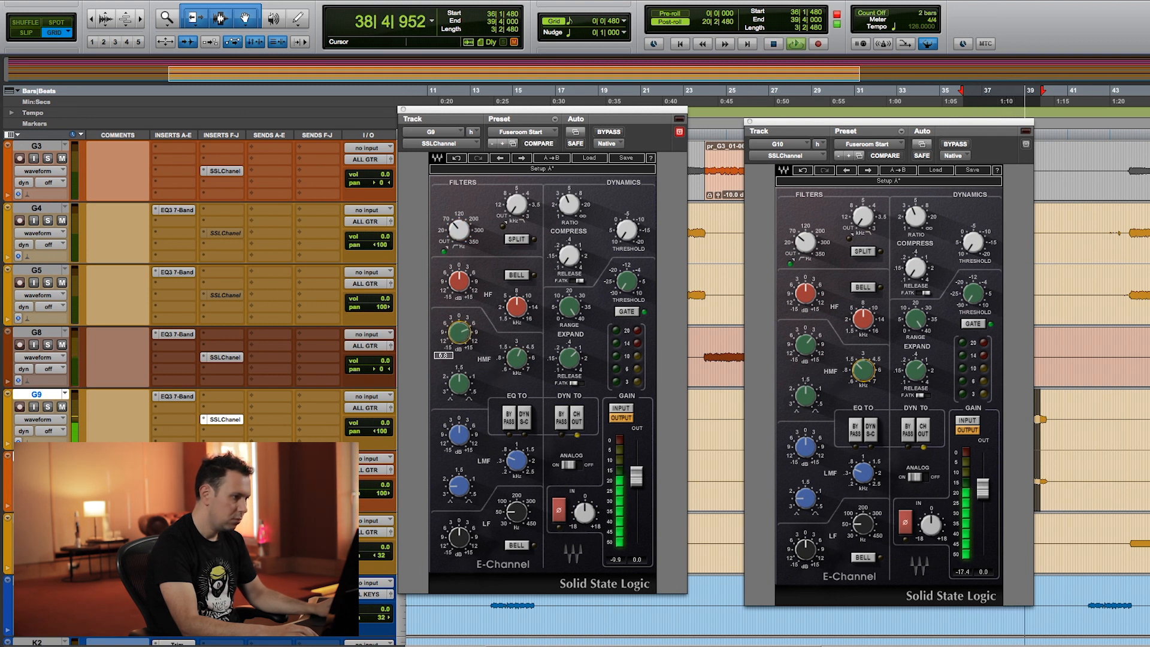
pyautogui.moveTo(460, 331); pyautogui.dragTo(460, 326)
pyautogui.click(459, 433)
pyautogui.moveTo(462, 449); pyautogui.dragTo(461, 456)
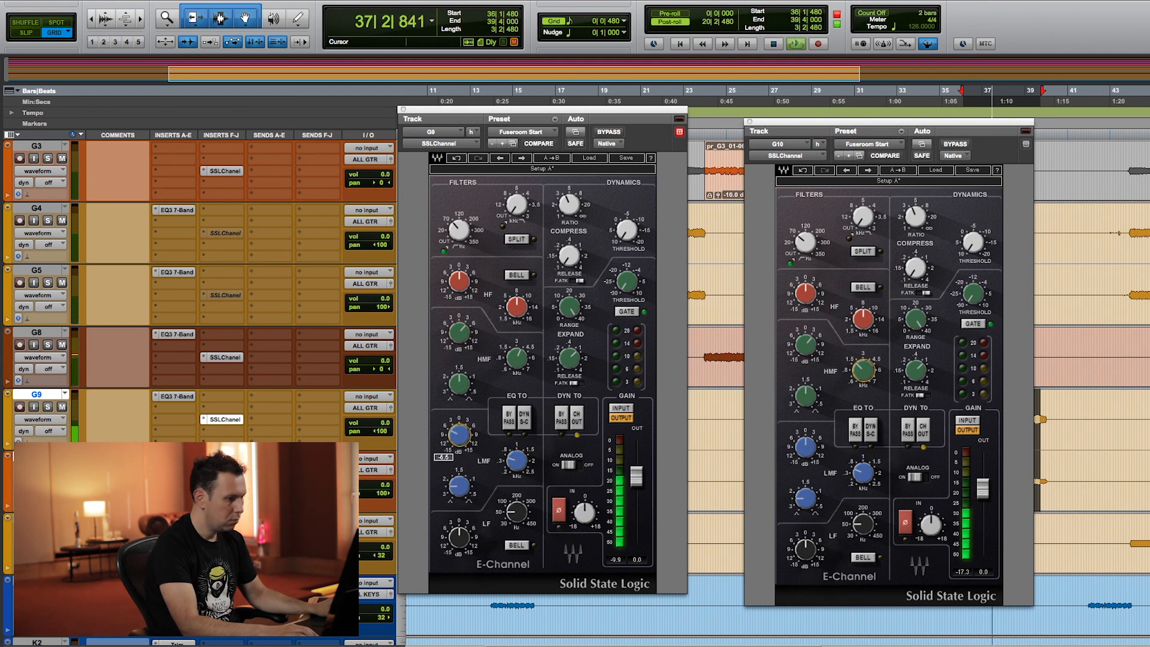
pyautogui.click(805, 446)
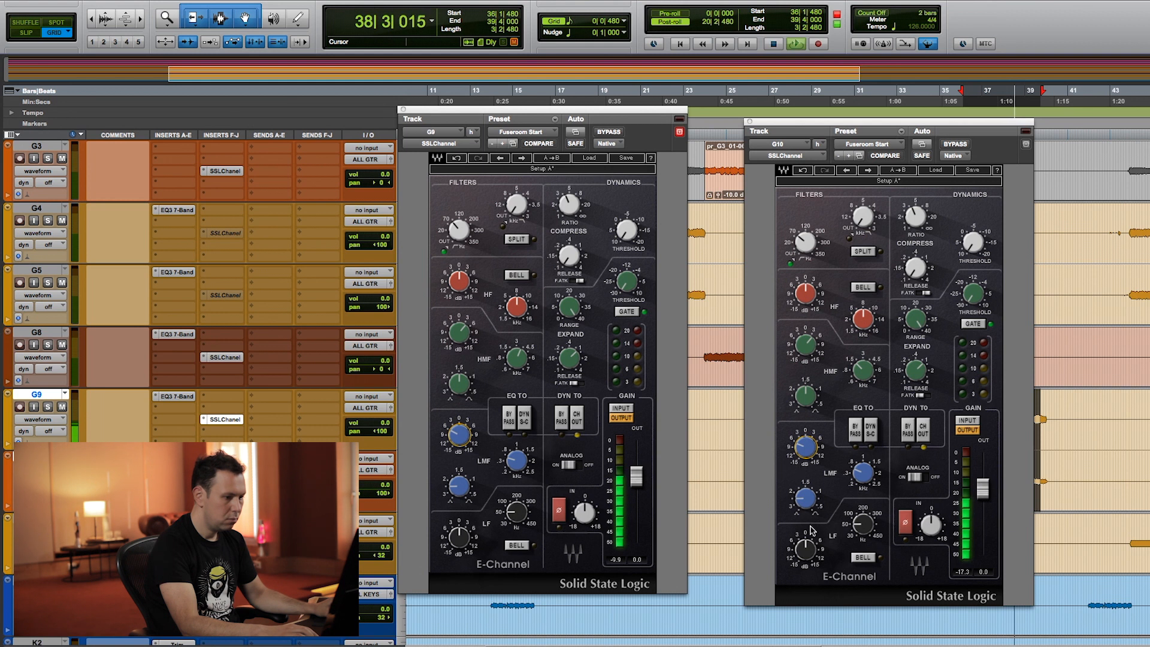
# Switch the LF bands of G10 and G9 to bell, boost their gain and set their frequencies
pyautogui.click(863, 524)
pyautogui.click(863, 557)
pyautogui.moveTo(811, 557)
pyautogui.mouseDown()
pyautogui.moveTo(811, 536)
pyautogui.moveTo(815, 571)
pyautogui.mouseUp()
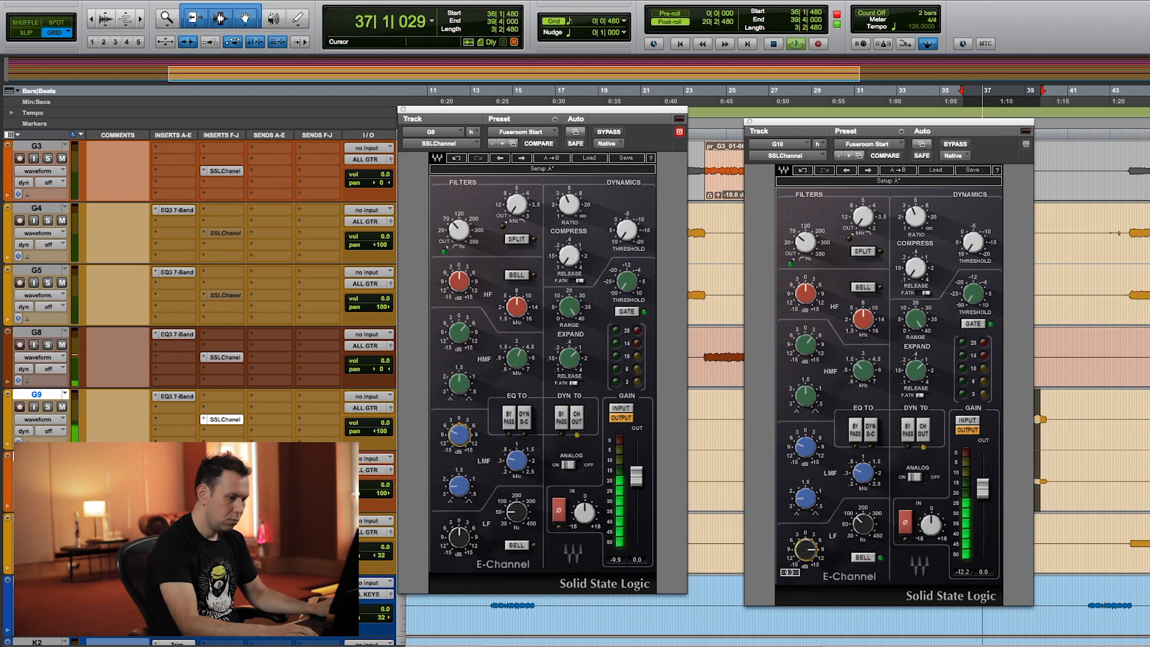
pyautogui.click(511, 543)
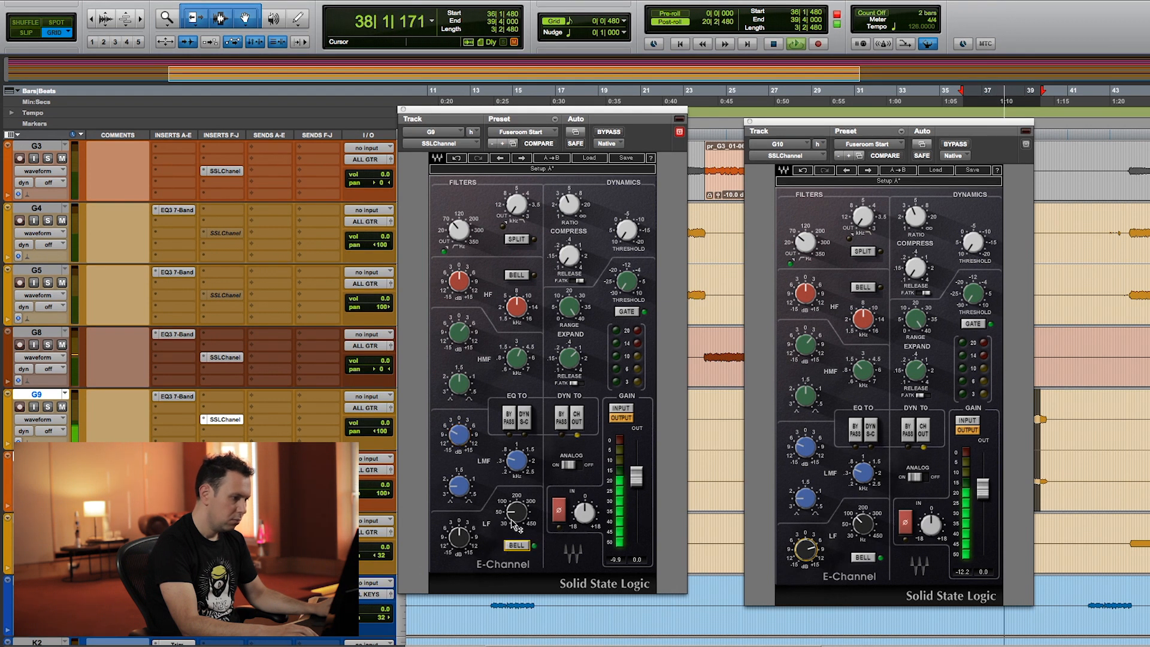
pyautogui.moveTo(476, 539); pyautogui.dragTo(476, 521)
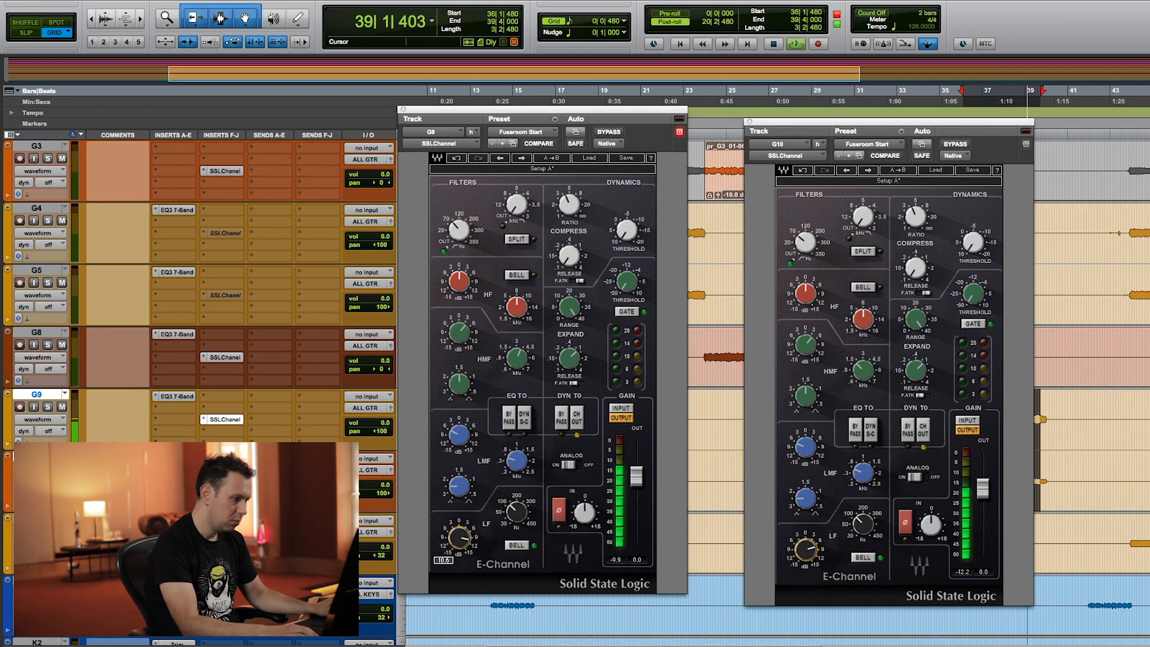
pyautogui.click(516, 514)
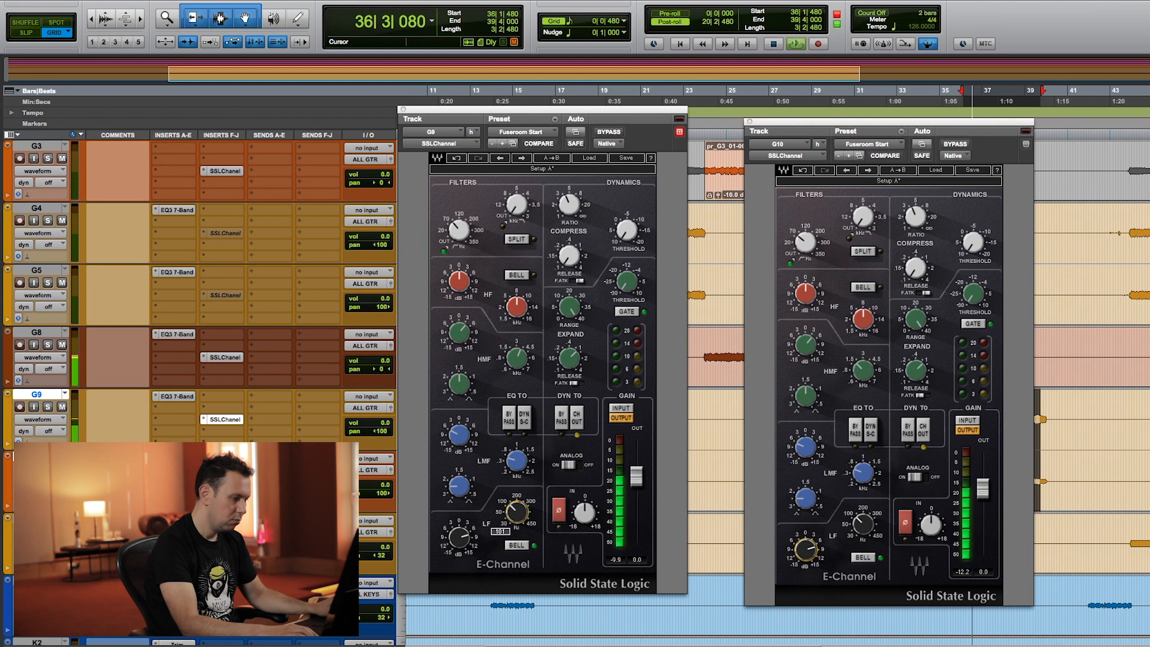
# Set the compressor thresholds on G10 and G9 and trim the G9 channel's LF gain during playback
pyautogui.click(973, 242)
pyautogui.moveTo(974, 243); pyautogui.dragTo(962, 264)
pyautogui.moveTo(459, 538); pyautogui.dragTo(459, 540)
pyautogui.press('space')
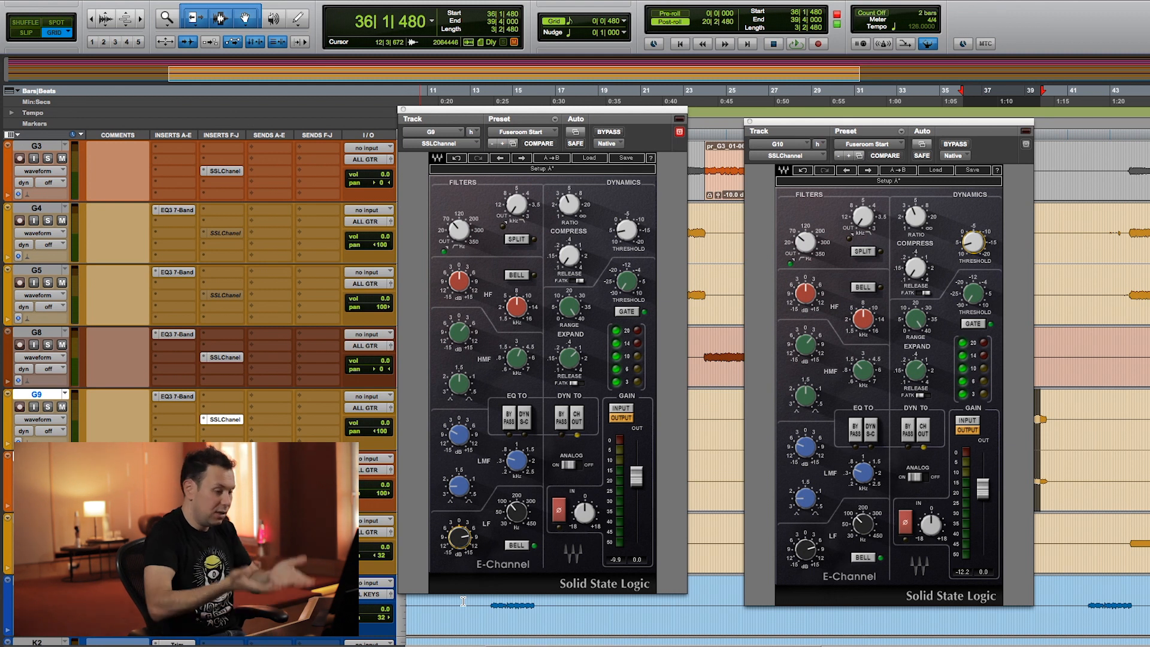
# Close the open channel strips and select the G13 guitar part starting at 43|4|480 with a length of 9|1|000
pyautogui.press('ctrl+alt+super+w')
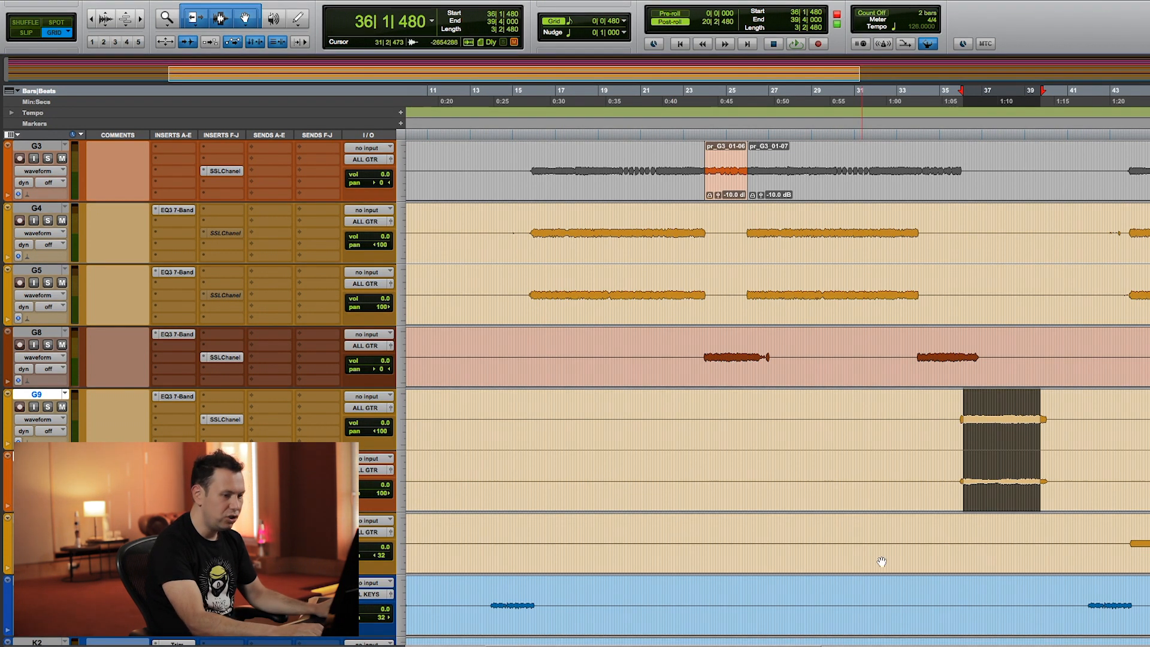
pyautogui.press('r')
pyautogui.moveTo(867, 533); pyautogui.dragTo(961, 533)
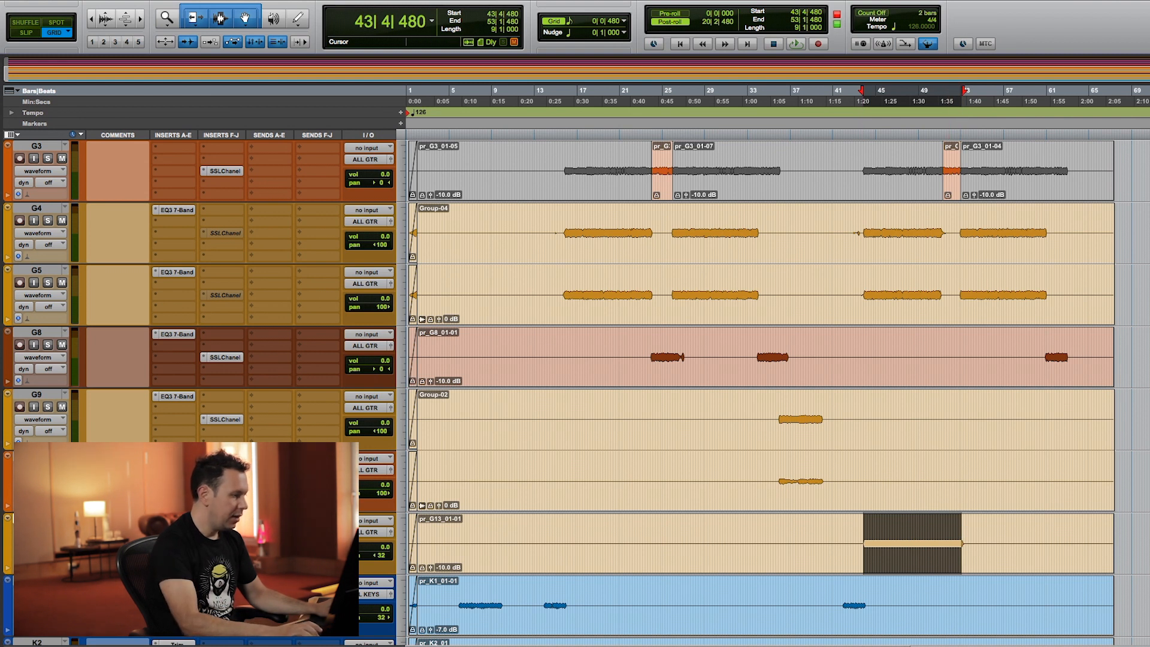
# Open the G13 channel strip, play the selection and lower the compressor threshold
pyautogui.click(221, 543)
pyautogui.press('space')
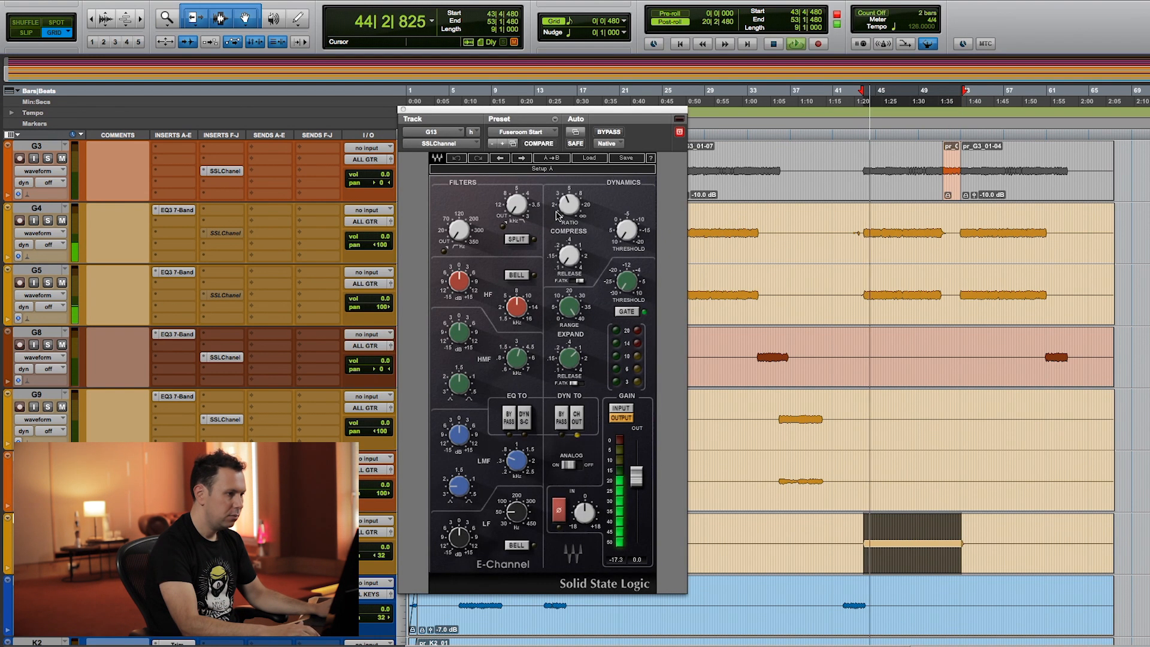
pyautogui.moveTo(626, 231); pyautogui.dragTo(508, 284)
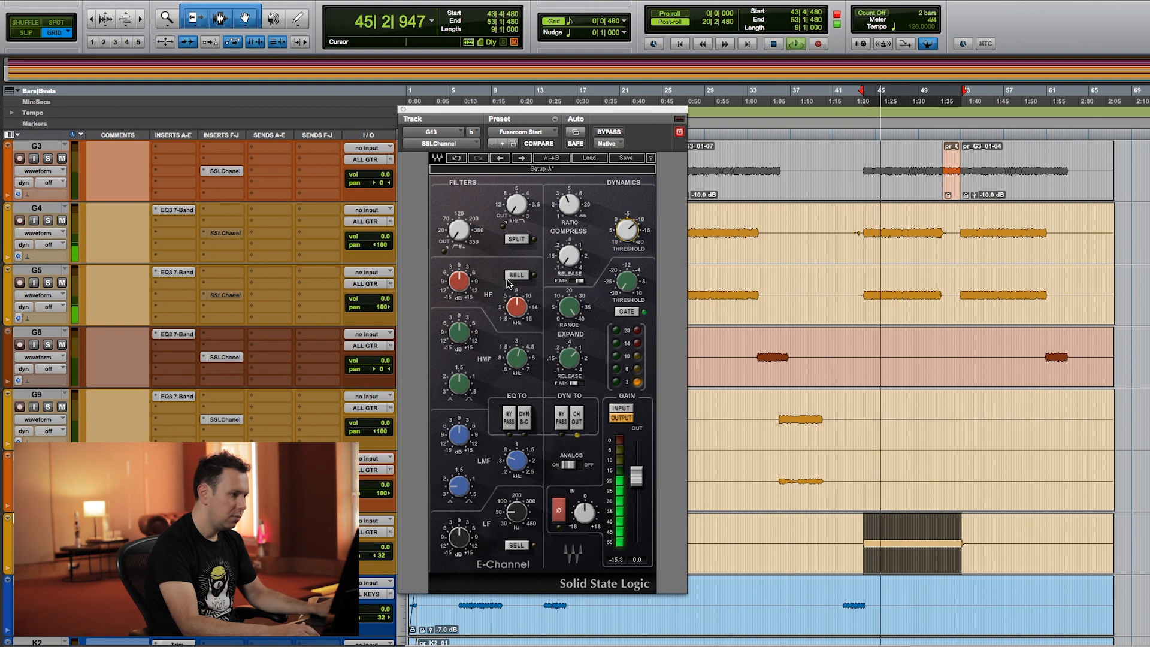
# Boost the HMF gain slightly on G13, adjust its LF gain and engage the high-pass filter during playback
pyautogui.moveTo(462, 333); pyautogui.dragTo(470, 339)
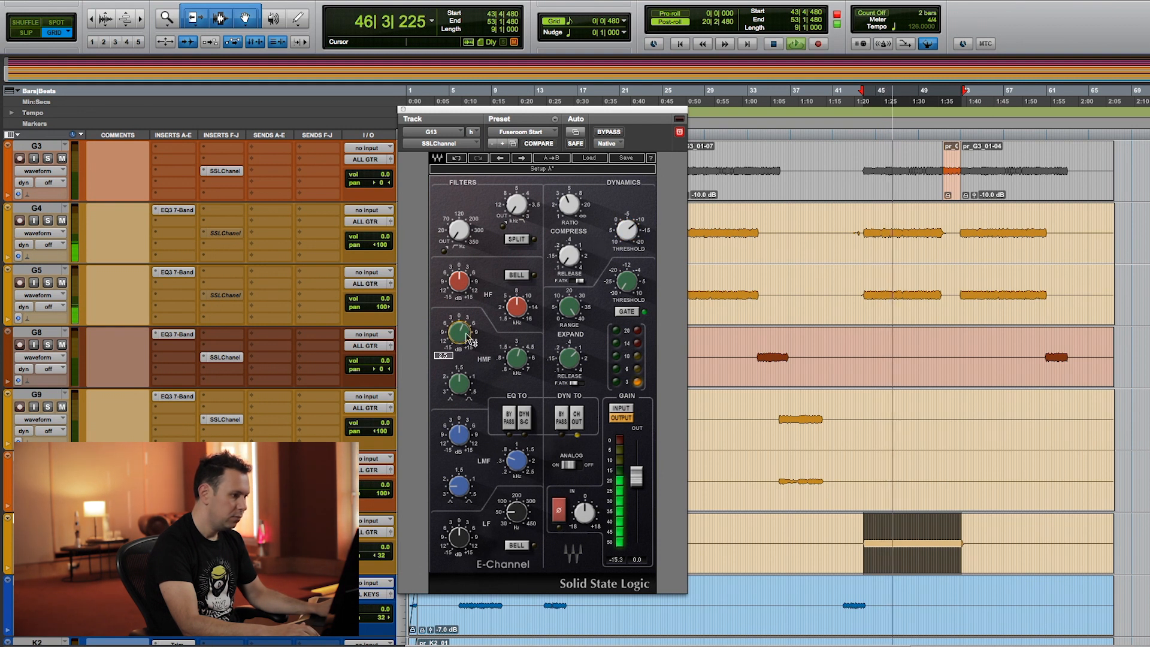
pyautogui.click(460, 535)
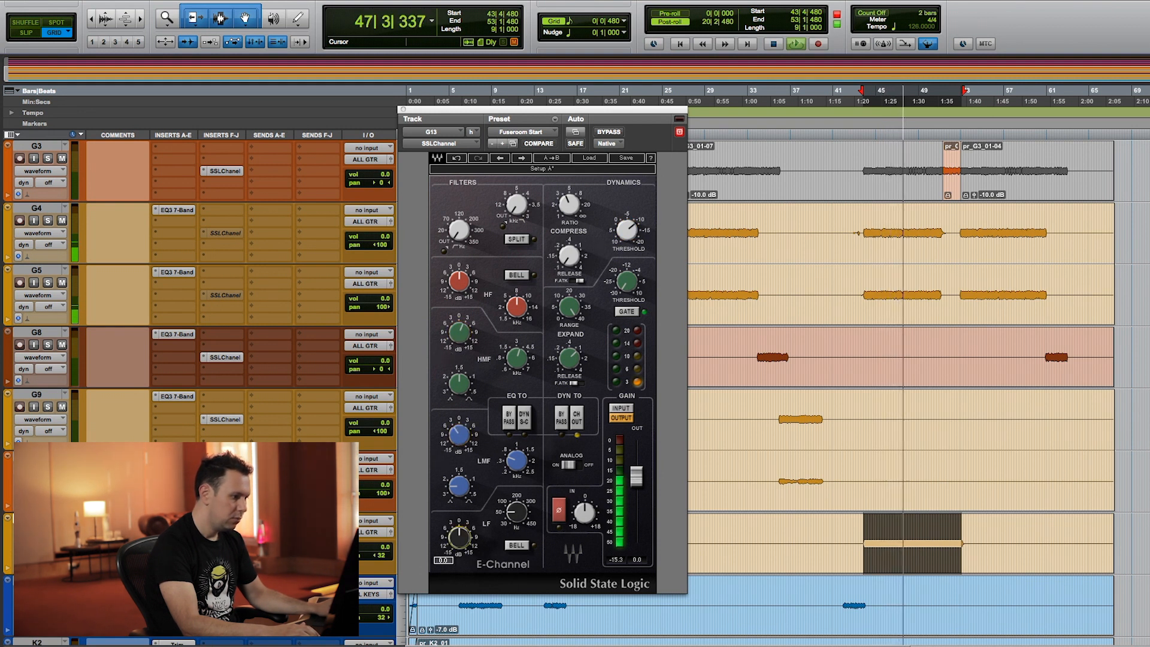
pyautogui.click(459, 229)
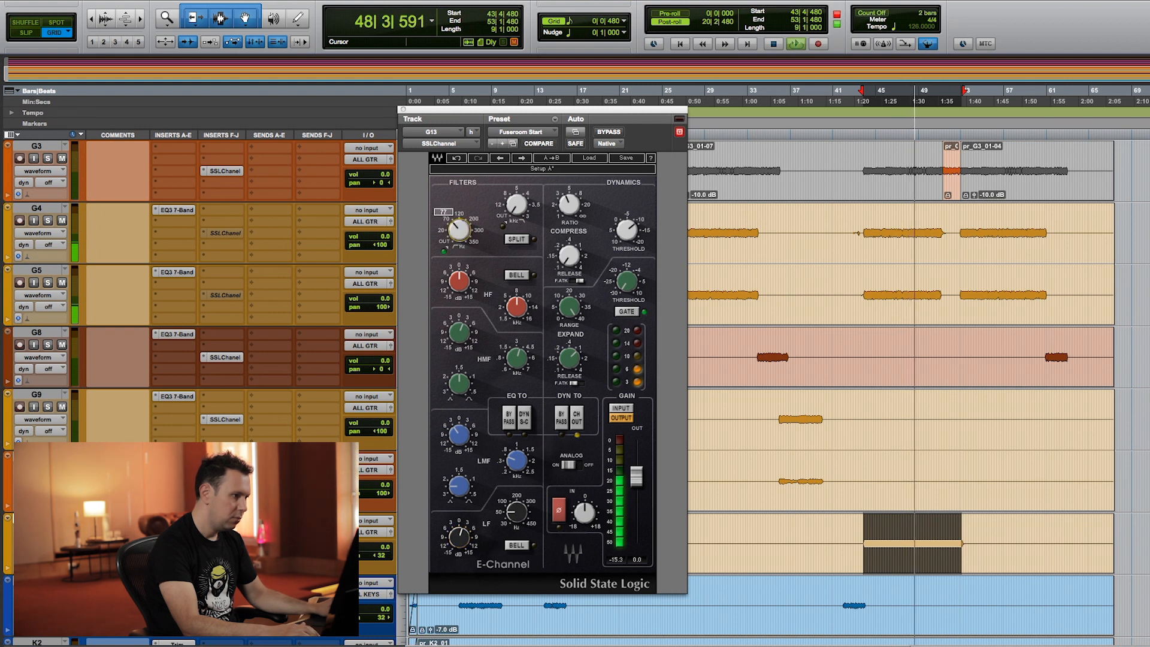
# Compare G13 with its channel strip bypassed, adjust the input trim, then close the plug-in and stop playback
pyautogui.click(606, 132)
pyautogui.click(603, 132)
pyautogui.click(577, 519)
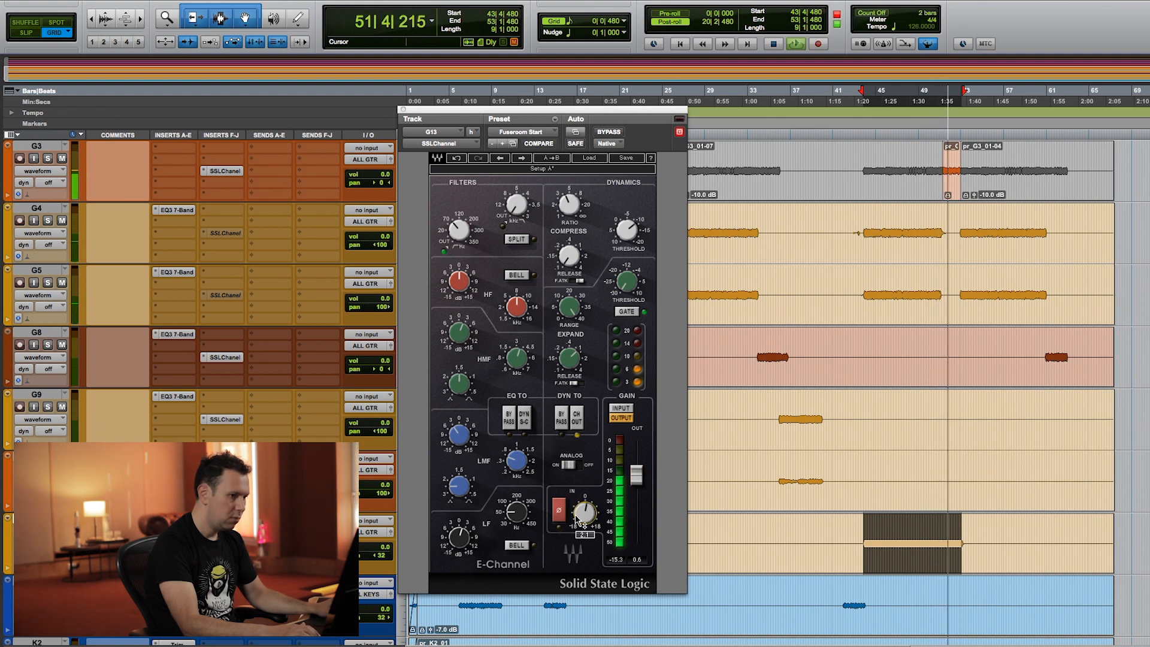
pyautogui.click(403, 110)
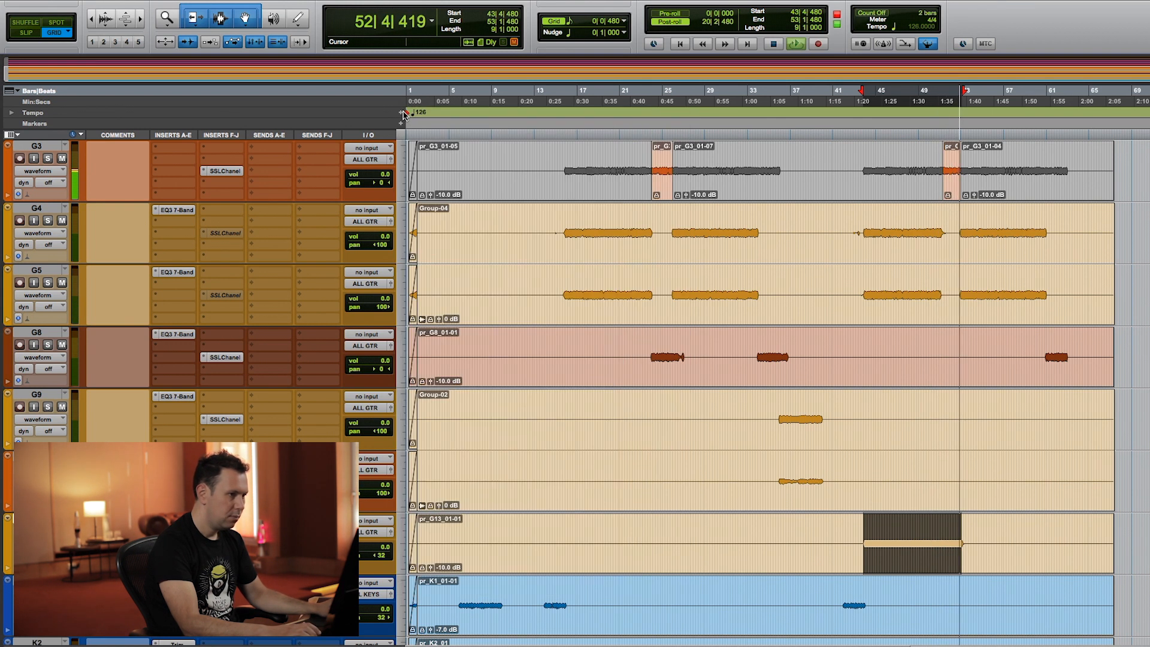
pyautogui.press('space')
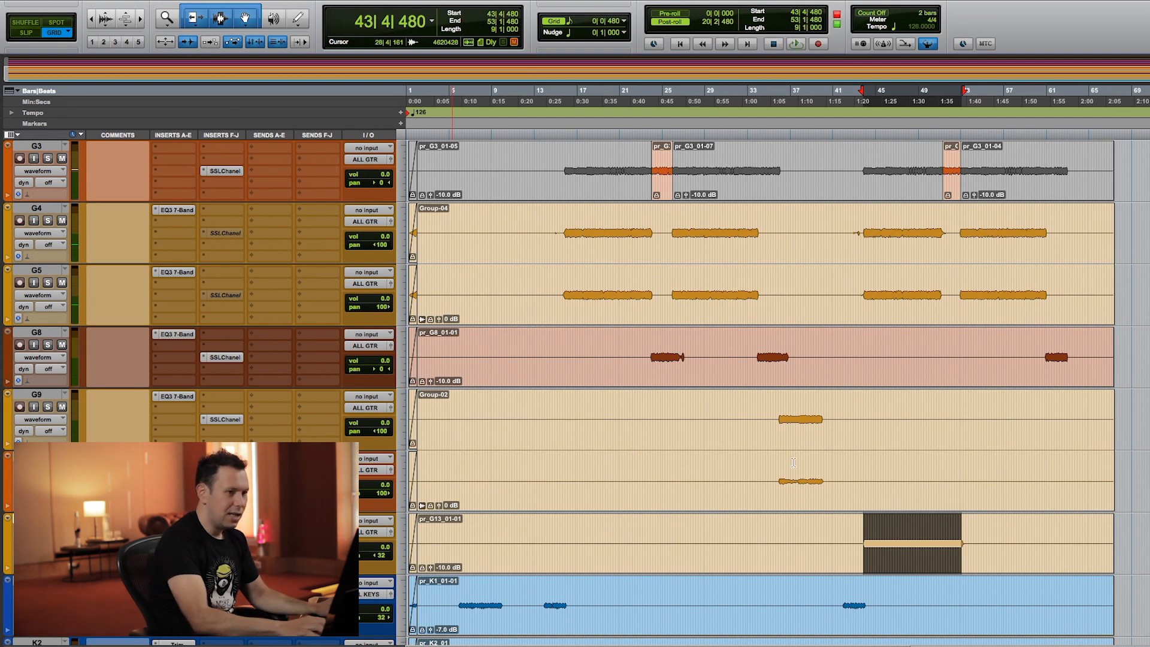
# Select the K1 keyboard part from 6|1|000 with a length of 3|3|000 and open its channel strip clear of the selection
pyautogui.click(951, 191)
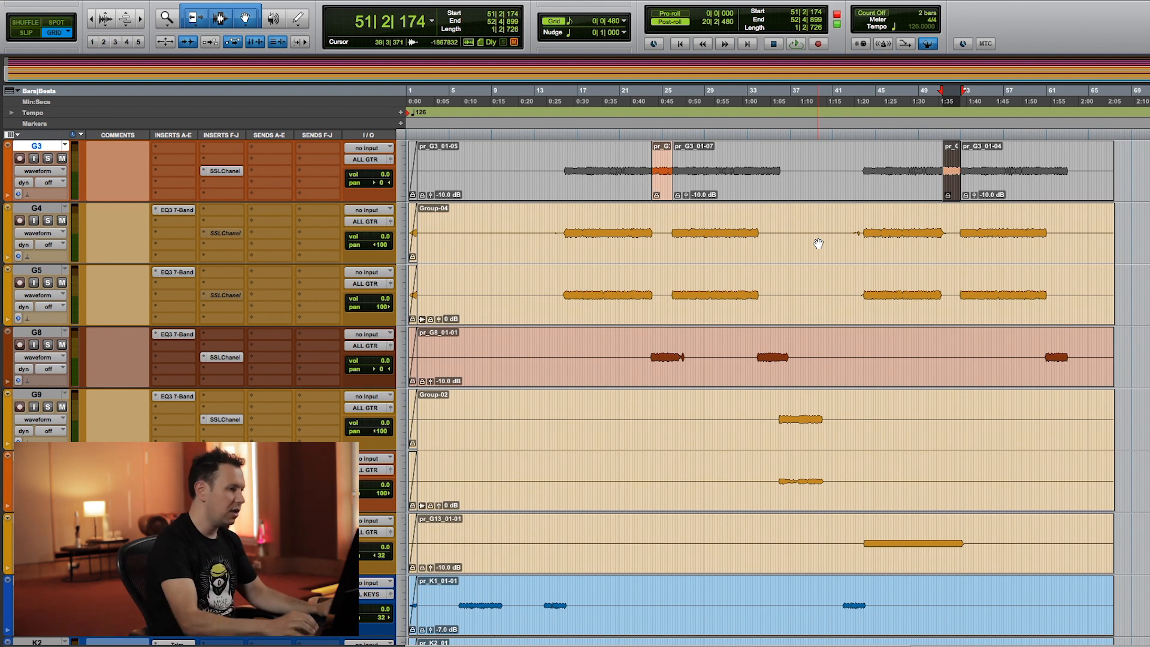
pyautogui.scroll(-3, 814, 360)
pyautogui.scroll(-2, 814, 363)
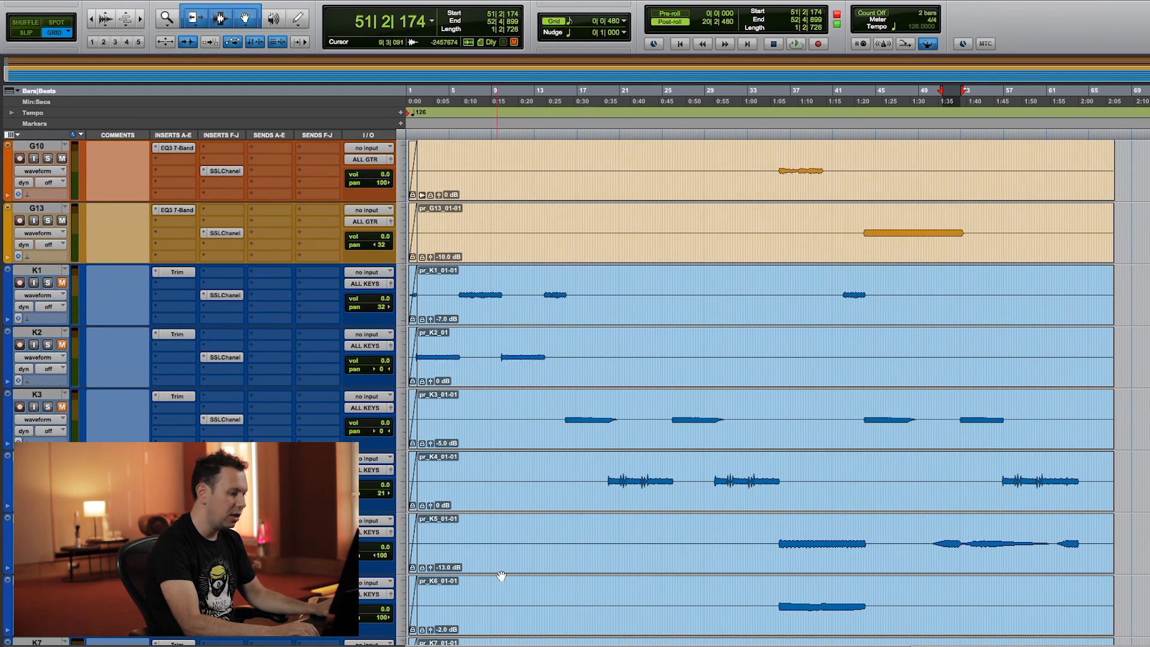
pyautogui.moveTo(460, 281); pyautogui.dragTo(499, 283)
pyautogui.click(222, 296)
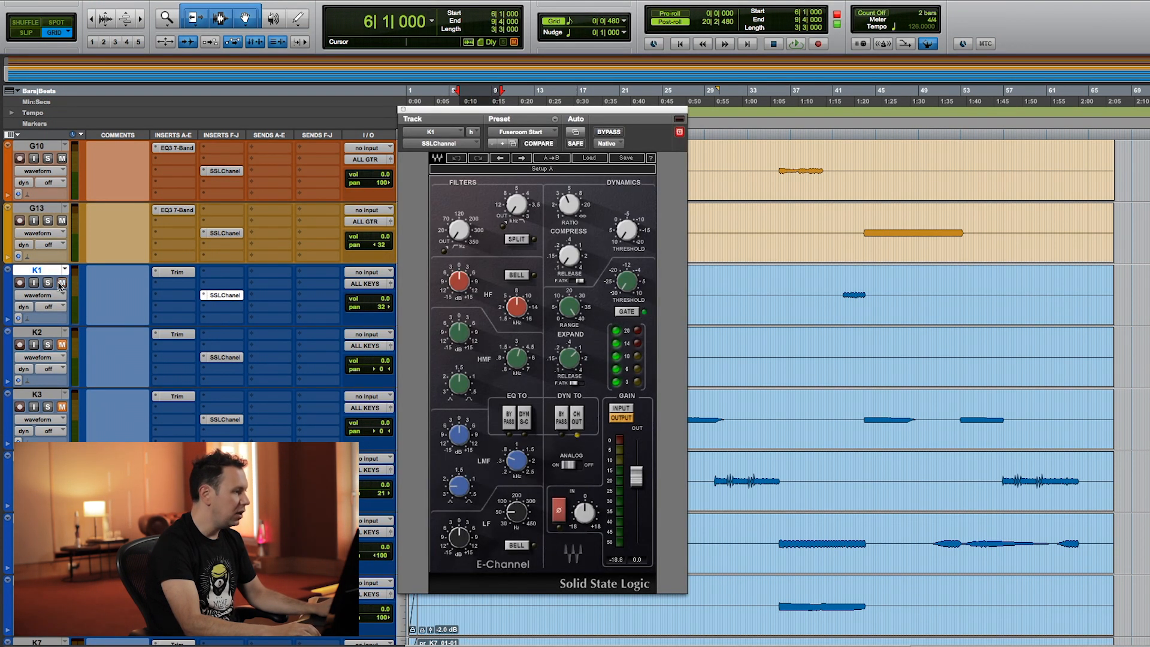
pyautogui.moveTo(493, 114); pyautogui.dragTo(795, 97)
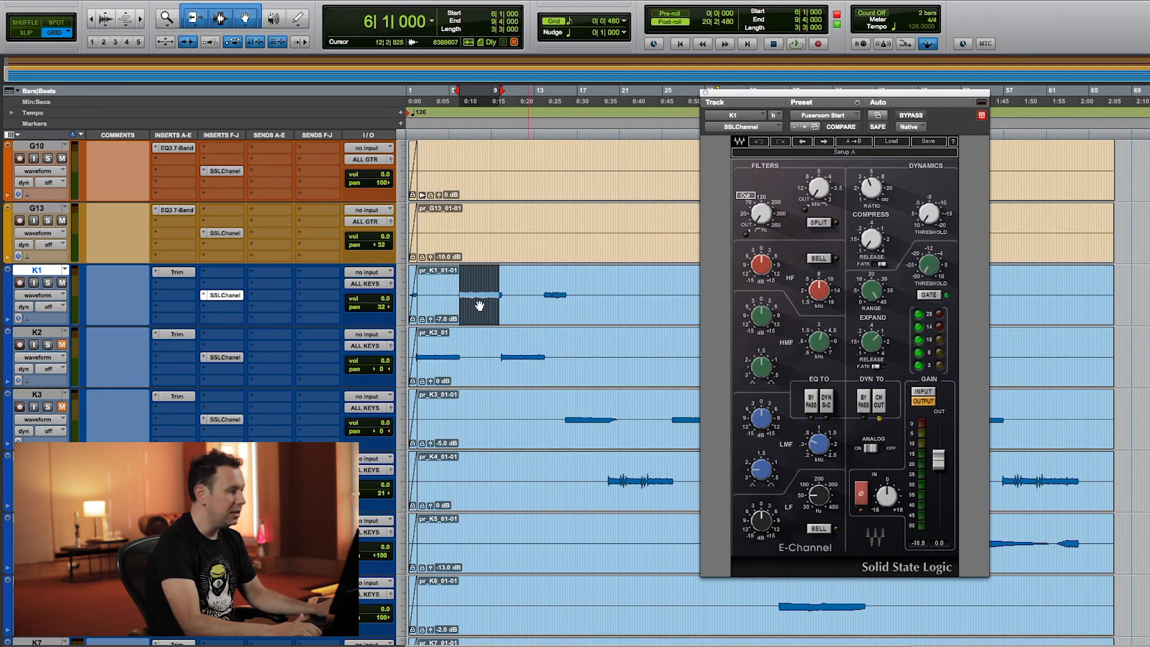
pyautogui.moveTo(758, 96); pyautogui.dragTo(638, 93)
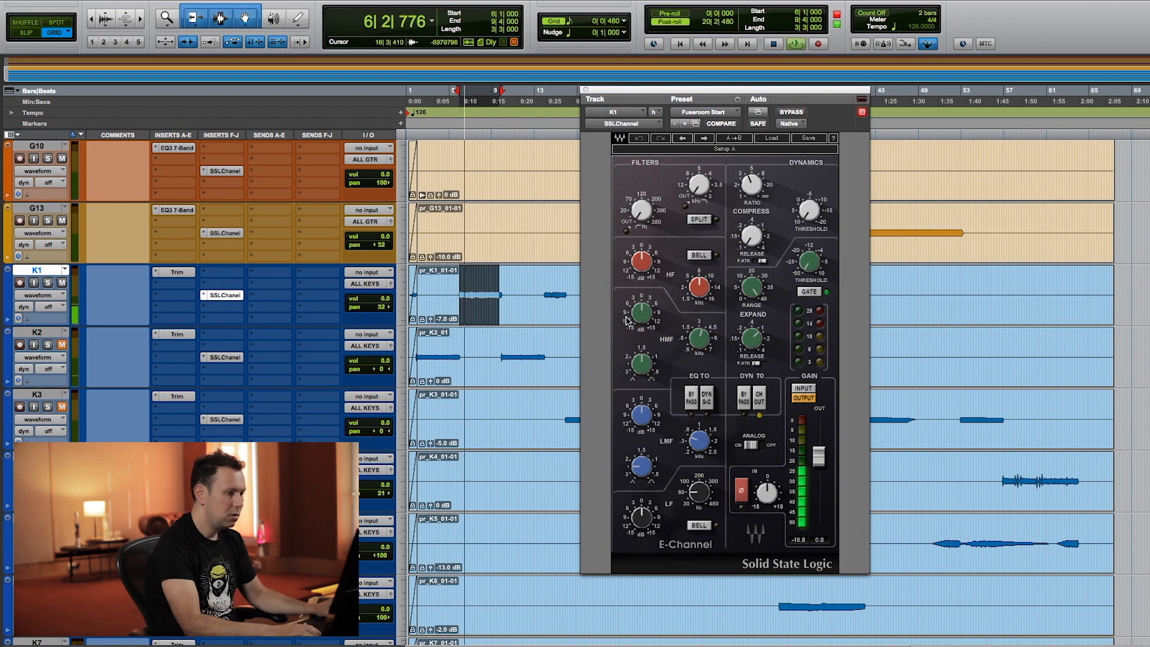
# Engage the high-pass filter on K1, cut the LMF gain, raise the LF frequency and lower the compressor threshold
pyautogui.moveTo(642, 210); pyautogui.dragTo(642, 198)
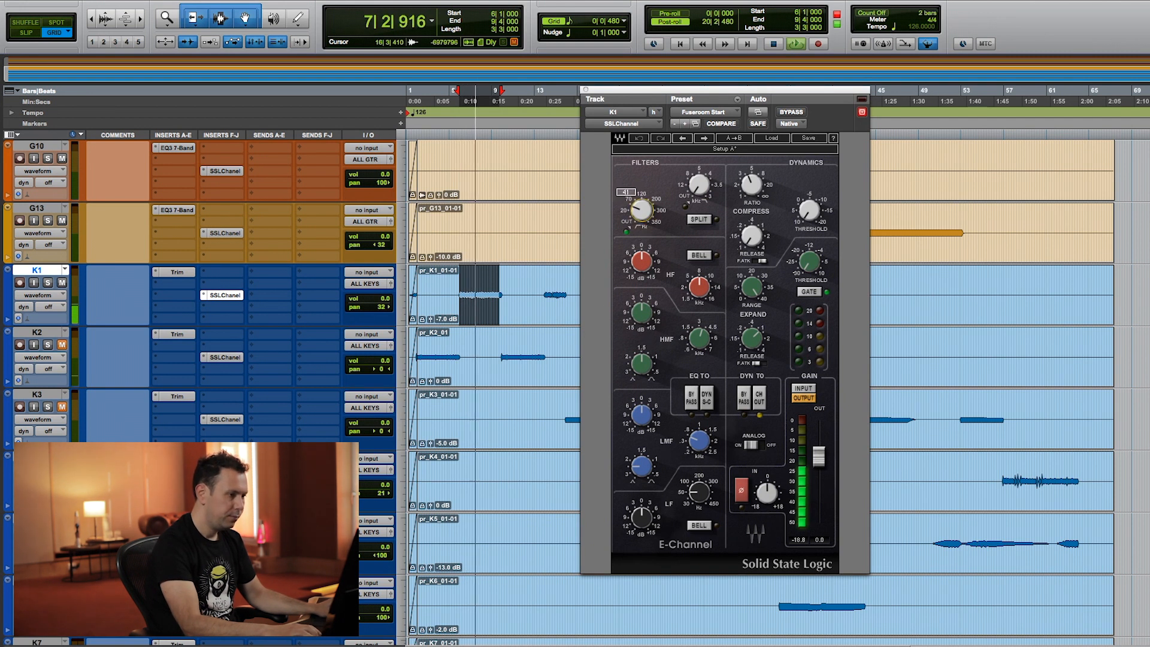
pyautogui.moveTo(642, 414); pyautogui.dragTo(642, 406)
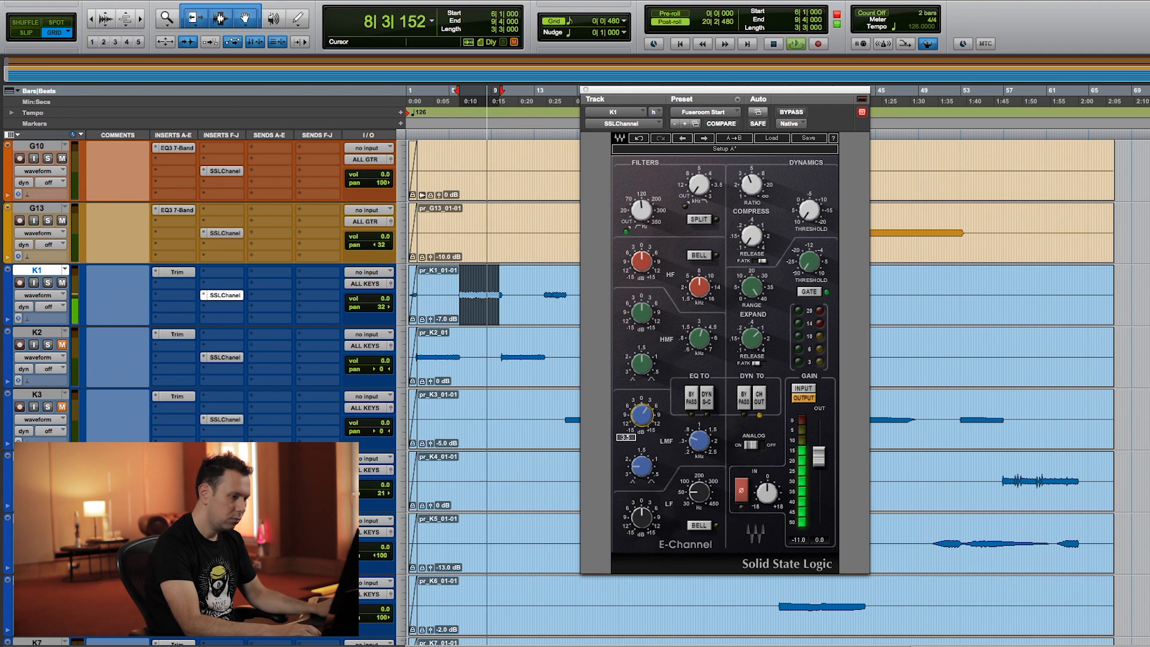
pyautogui.moveTo(700, 491); pyautogui.dragTo(699, 486)
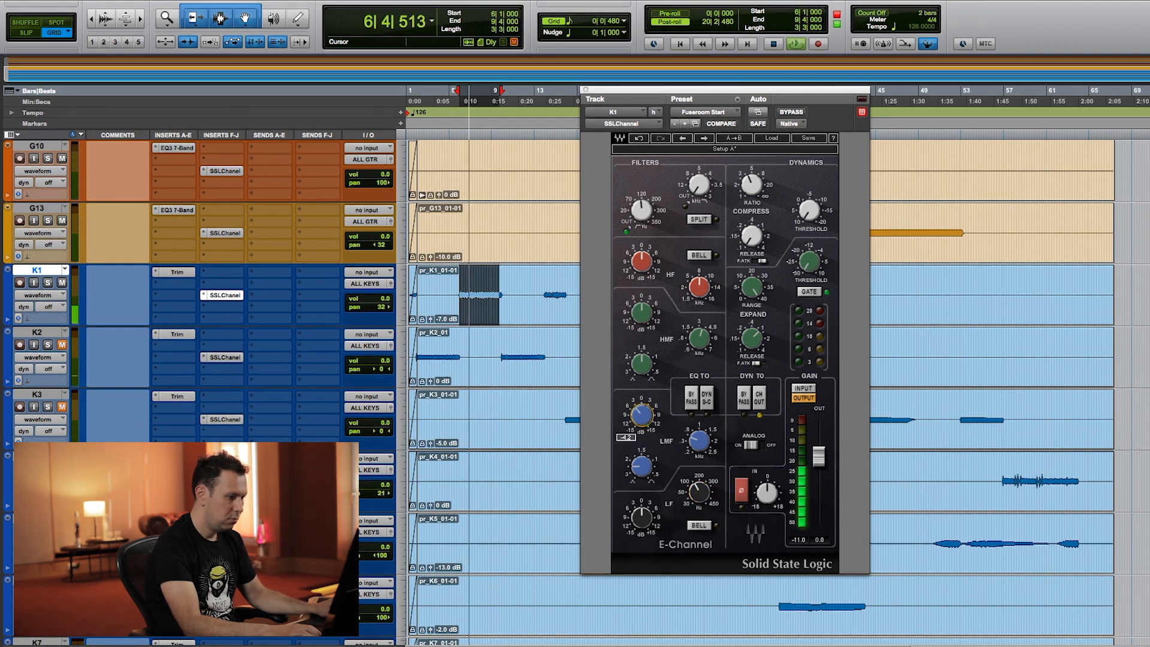
pyautogui.moveTo(803, 215); pyautogui.dragTo(803, 215)
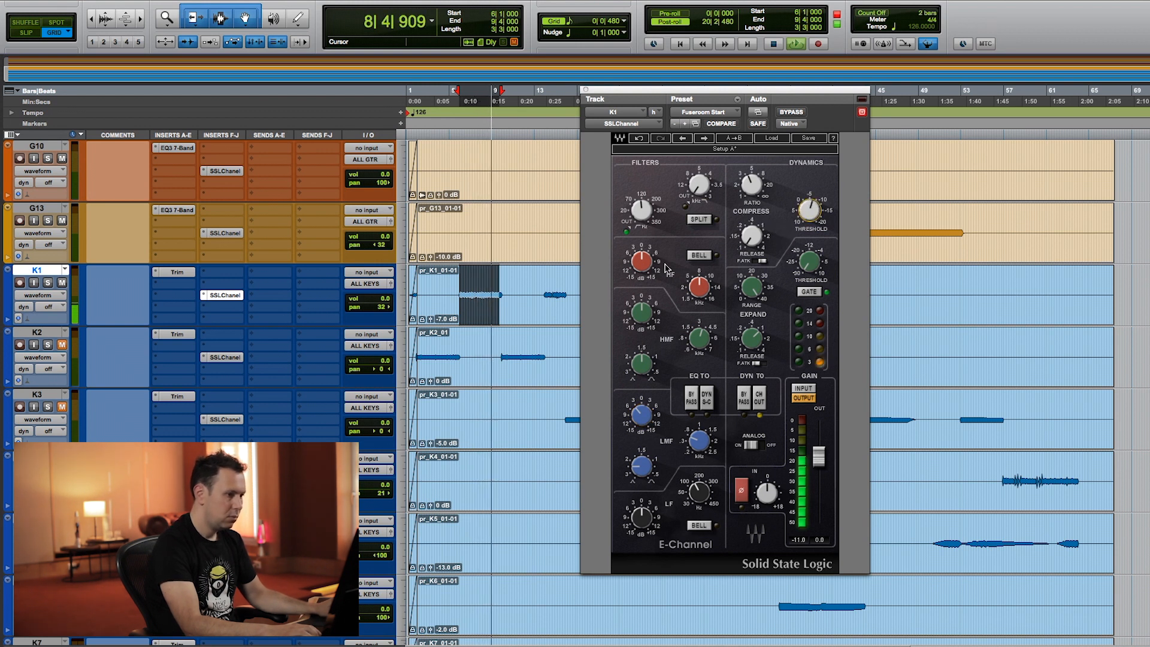
# Boost the HMF band on K1 at a lower frequency, adjust the LF gain and switch the LF band to bell
pyautogui.moveTo(642, 316); pyautogui.dragTo(642, 297)
pyautogui.moveTo(698, 342); pyautogui.dragTo(698, 341)
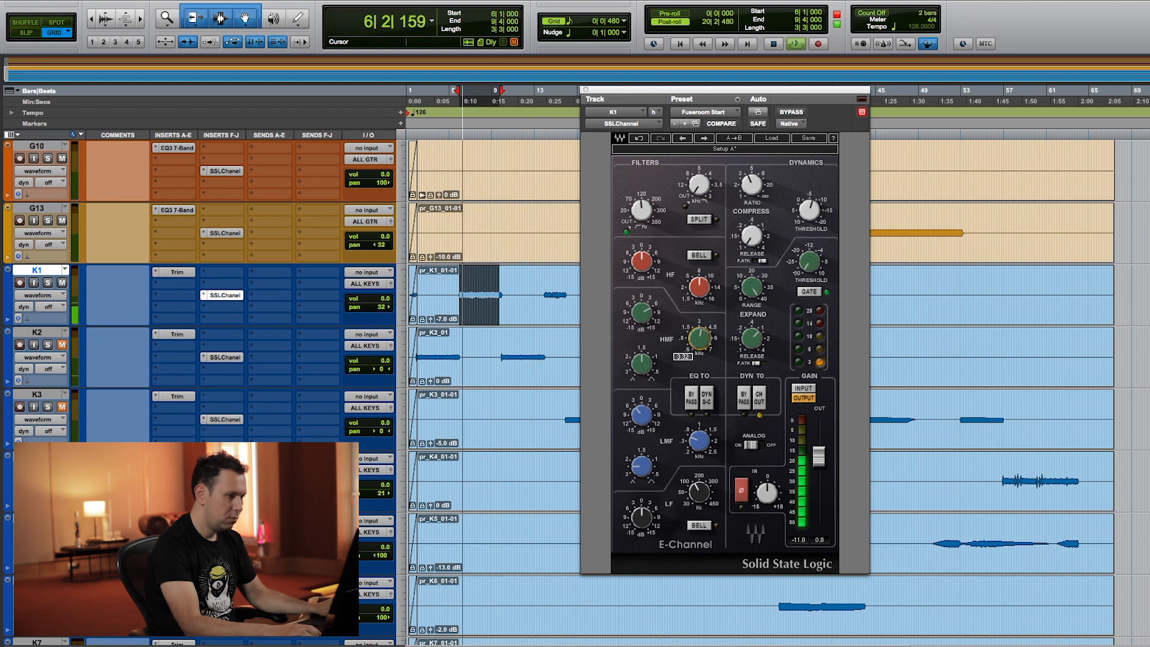
pyautogui.moveTo(637, 317); pyautogui.dragTo(637, 313)
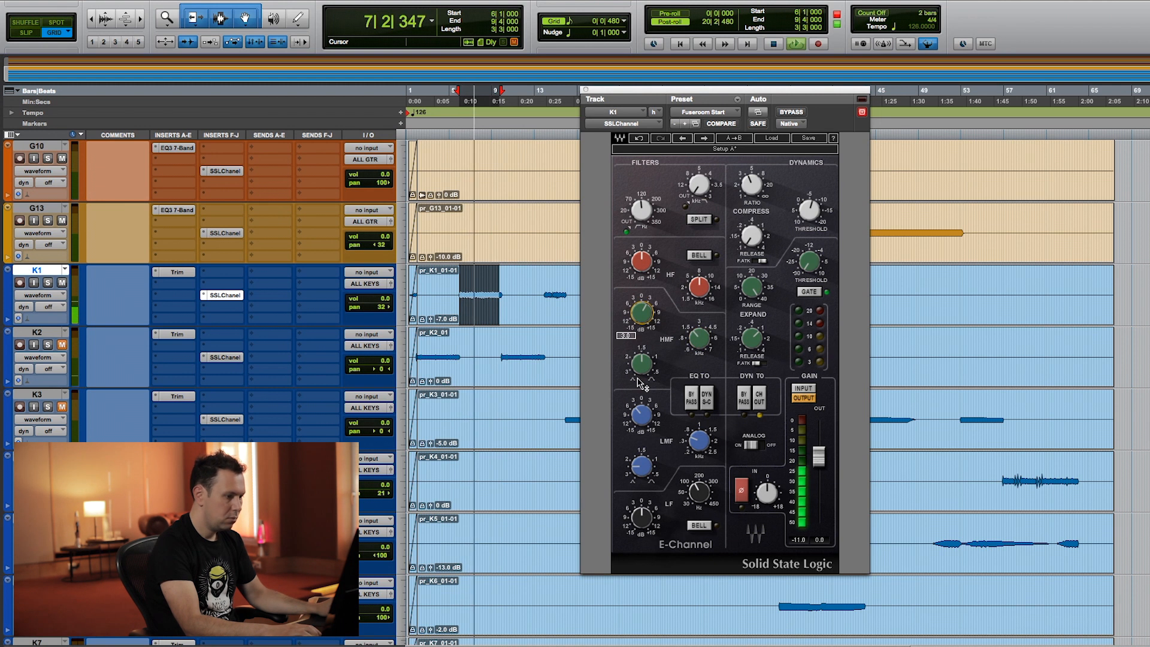
pyautogui.moveTo(642, 511); pyautogui.dragTo(641, 521)
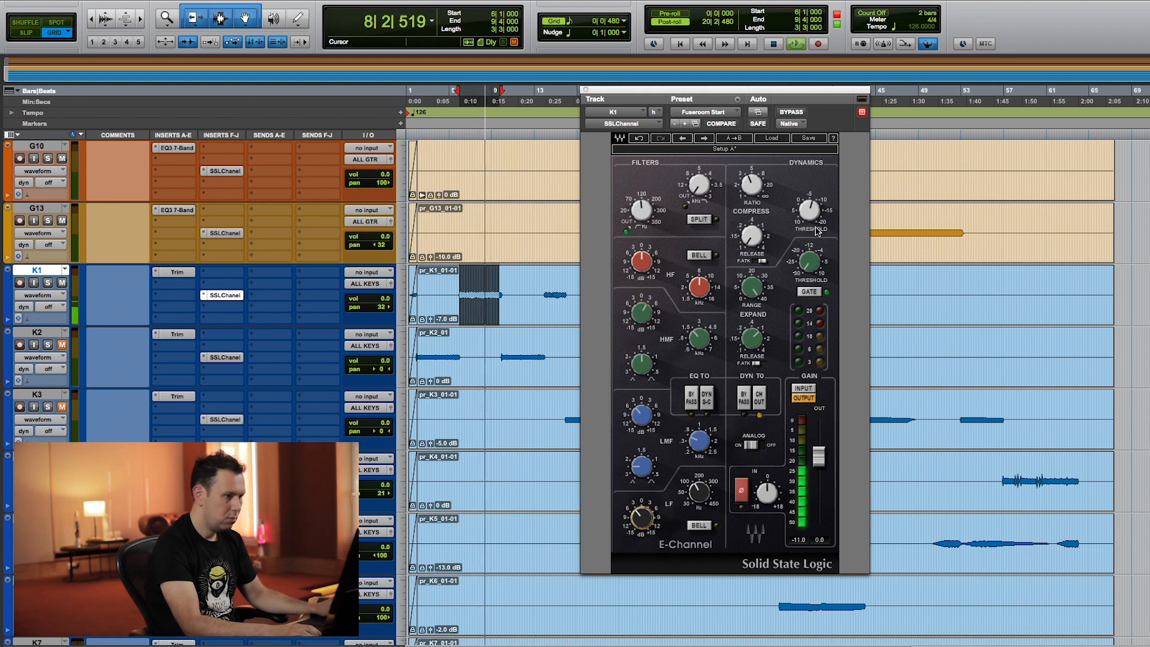
pyautogui.keyDown('alt'); pyautogui.click(644, 520); pyautogui.keyUp('alt')
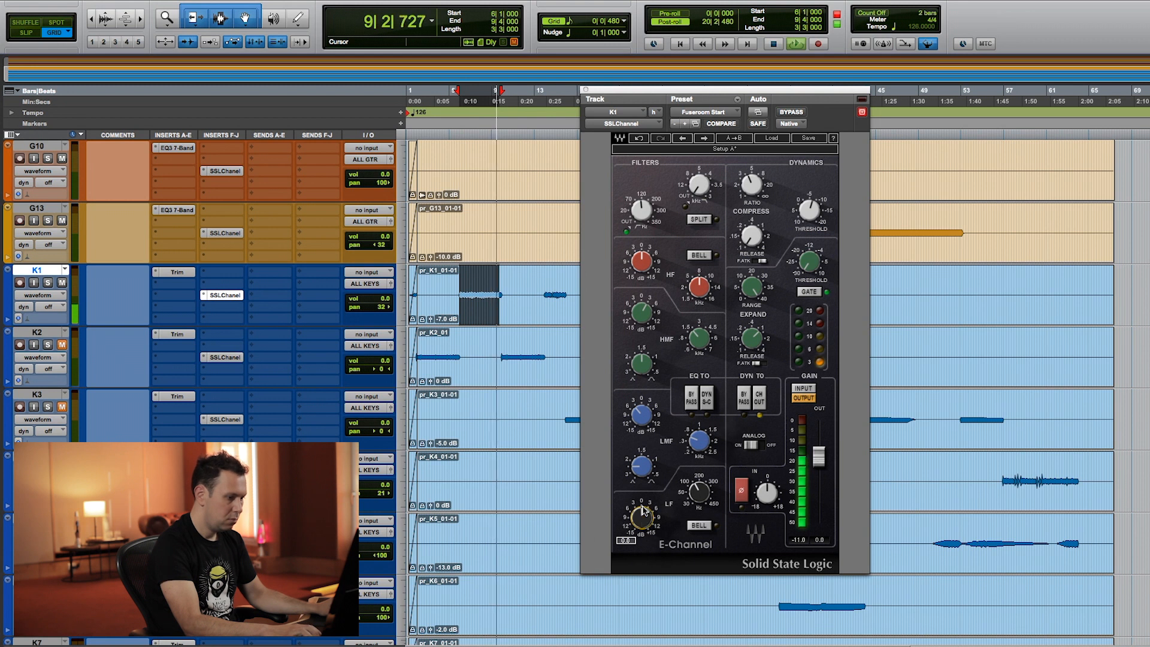
pyautogui.click(699, 525)
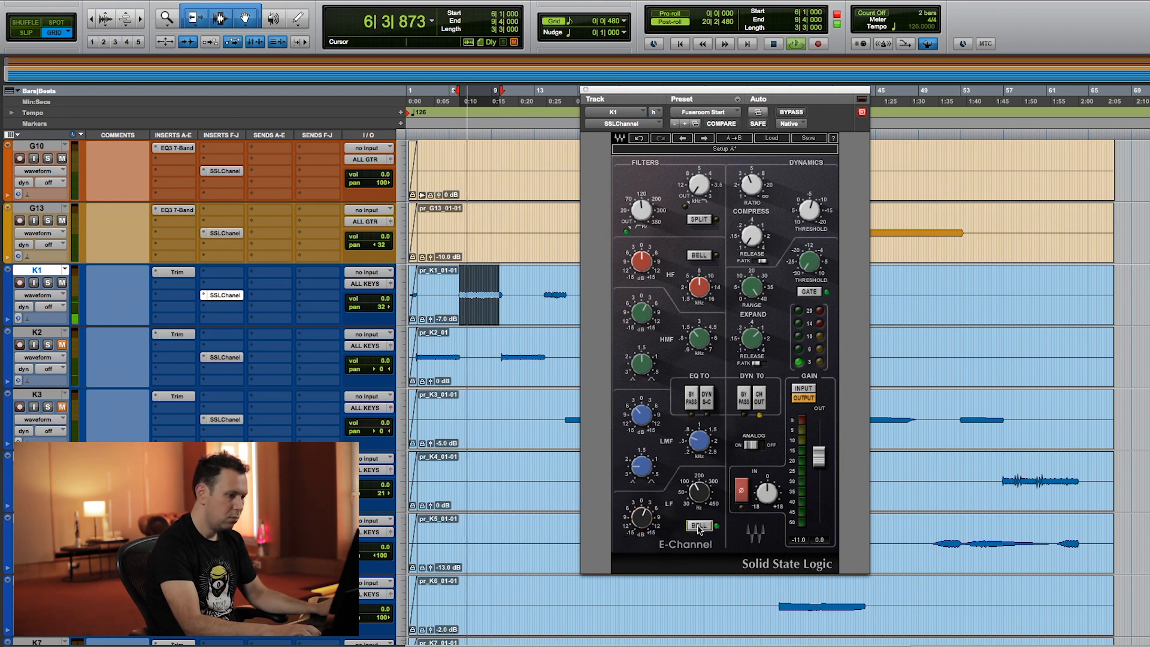
# Compare K1 with its channel strip bypassed and active, then stop playback and close the plug-in
pyautogui.click(791, 113)
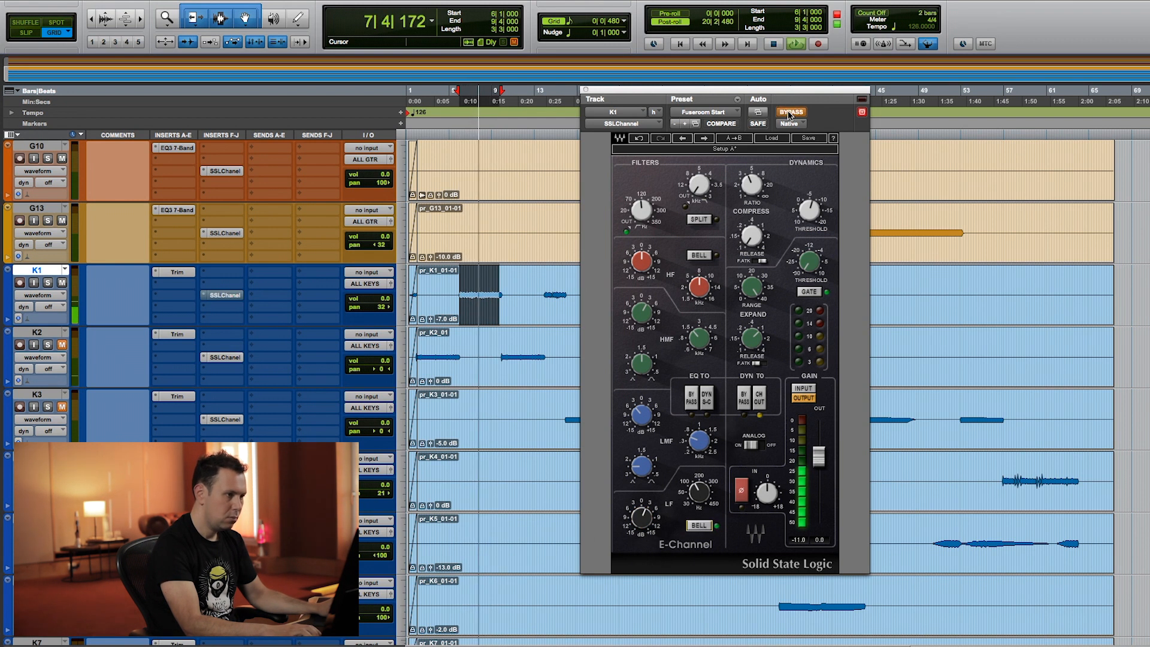
pyautogui.click(791, 112)
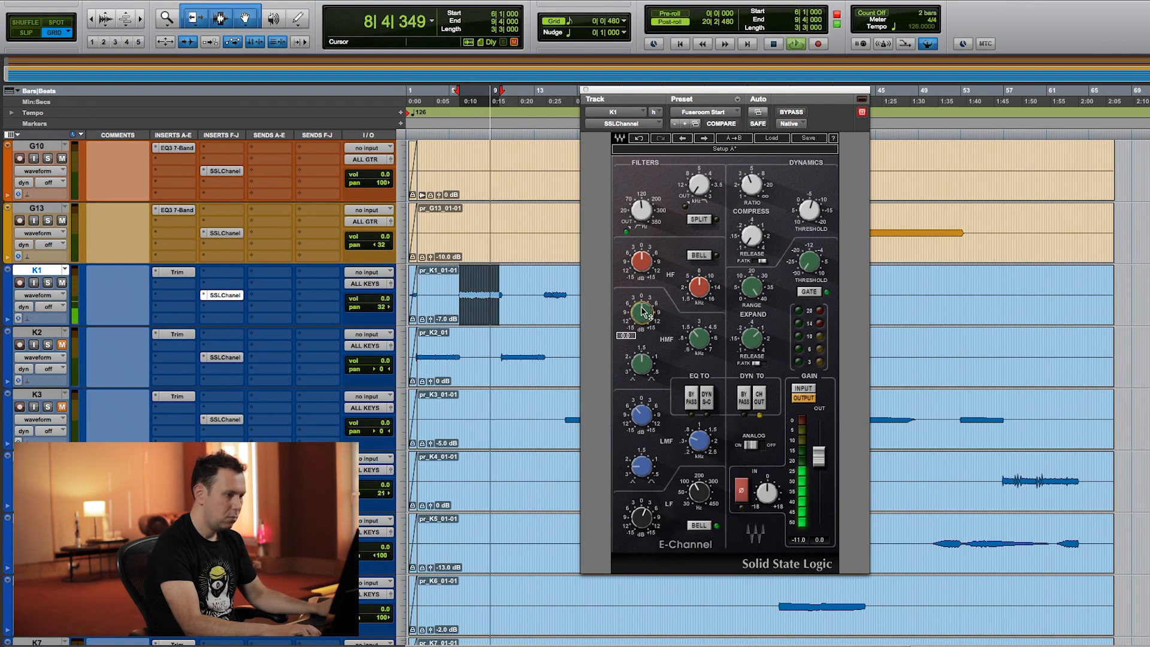
pyautogui.press('space')
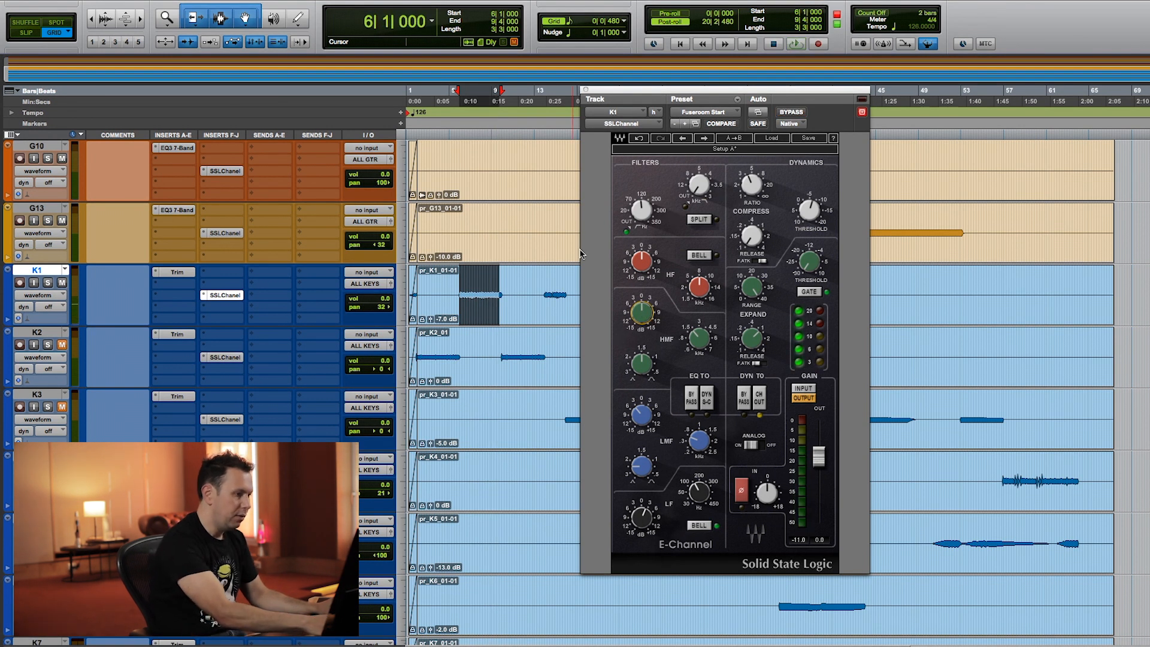
pyautogui.press('super+w')
# Select the K2 keyboard part from 10|2|480 with a length of 3|2|000, play it and open the K2 channel strip
pyautogui.moveTo(506, 357); pyautogui.dragTo(543, 357)
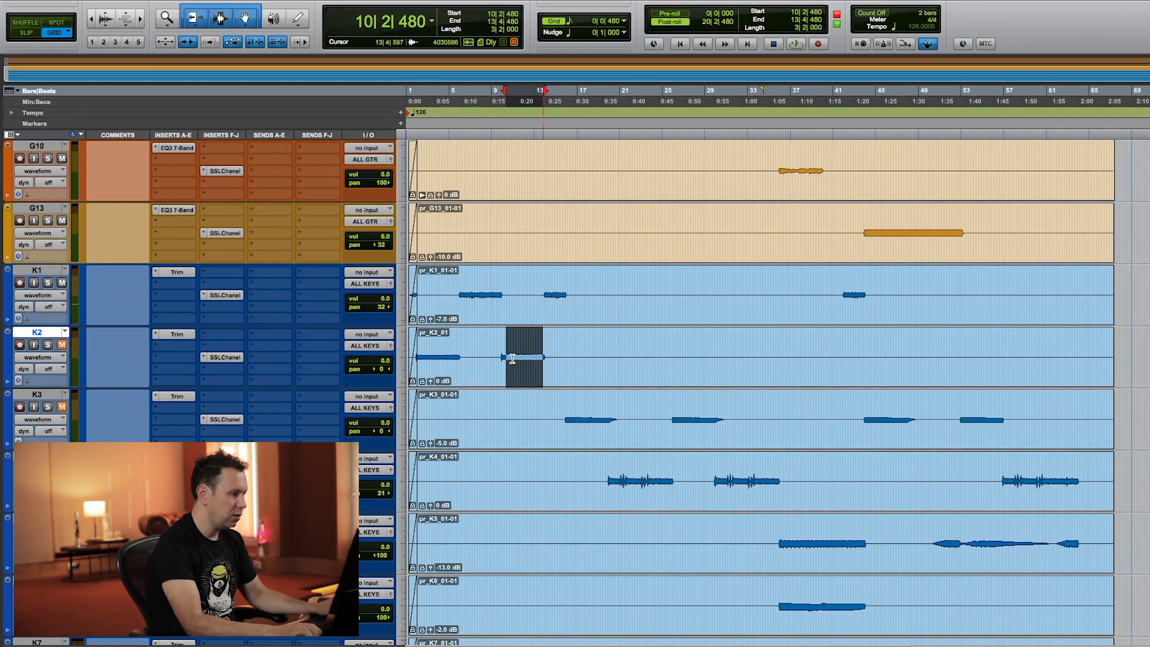
pyautogui.press('space')
pyautogui.click(222, 357)
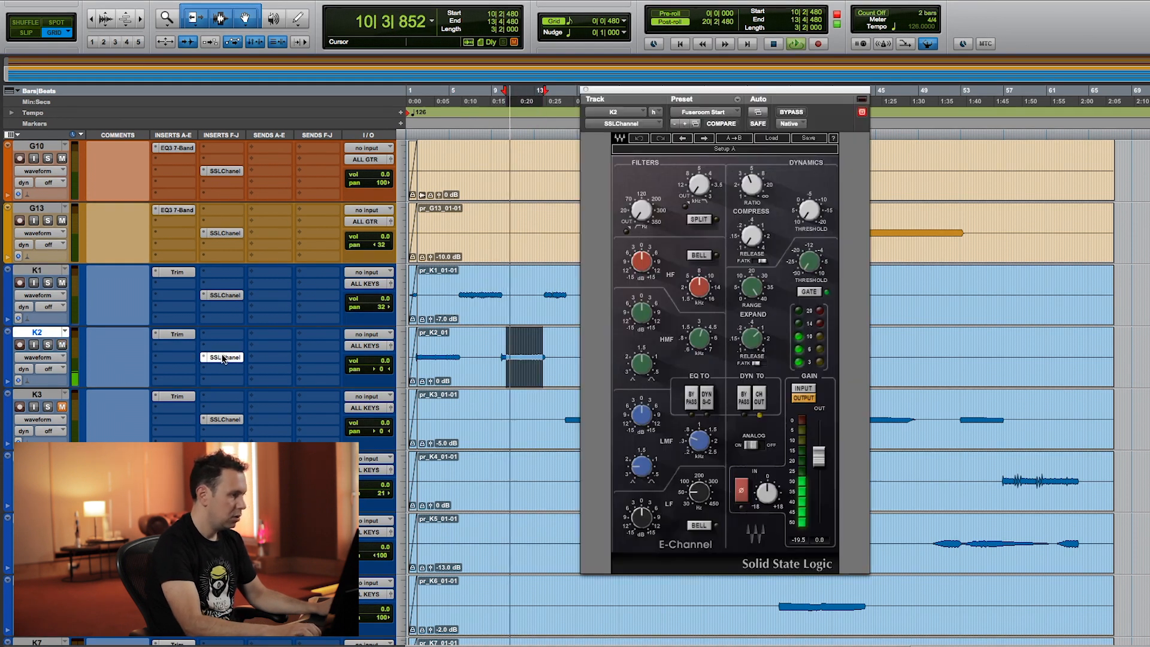
# Cut the HMF band on K2 at a slightly higher frequency and boost the LMF band with an adjusted Q
pyautogui.moveTo(641, 312); pyautogui.dragTo(642, 287)
pyautogui.moveTo(699, 338); pyautogui.dragTo(642, 337)
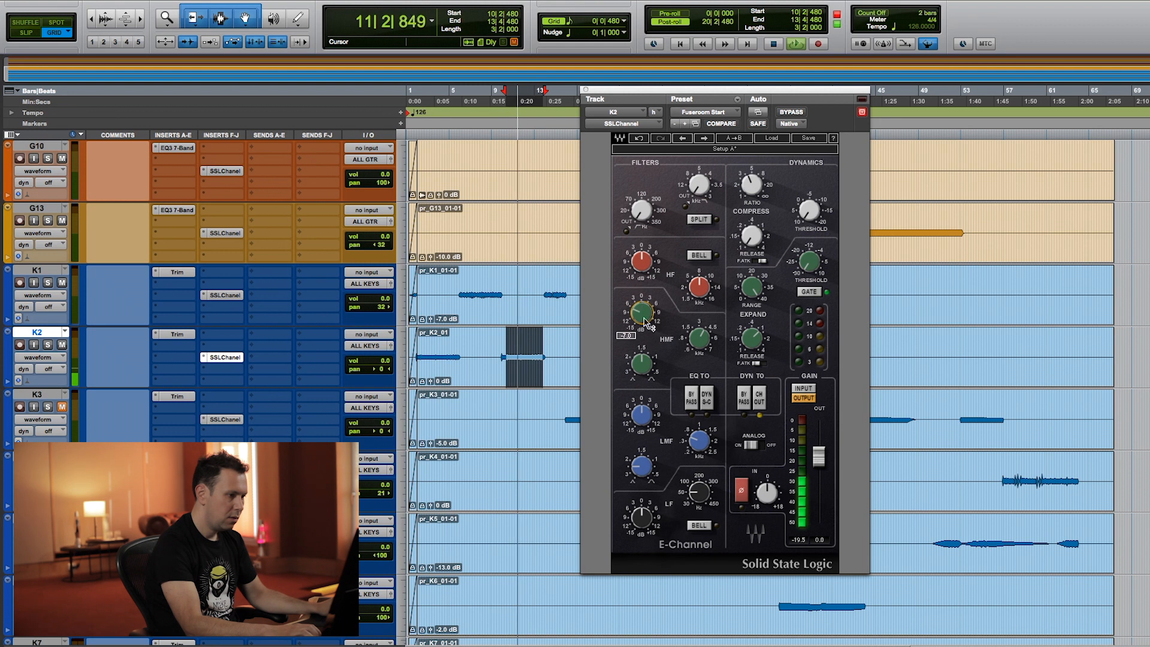
pyautogui.moveTo(647, 420); pyautogui.dragTo(647, 396)
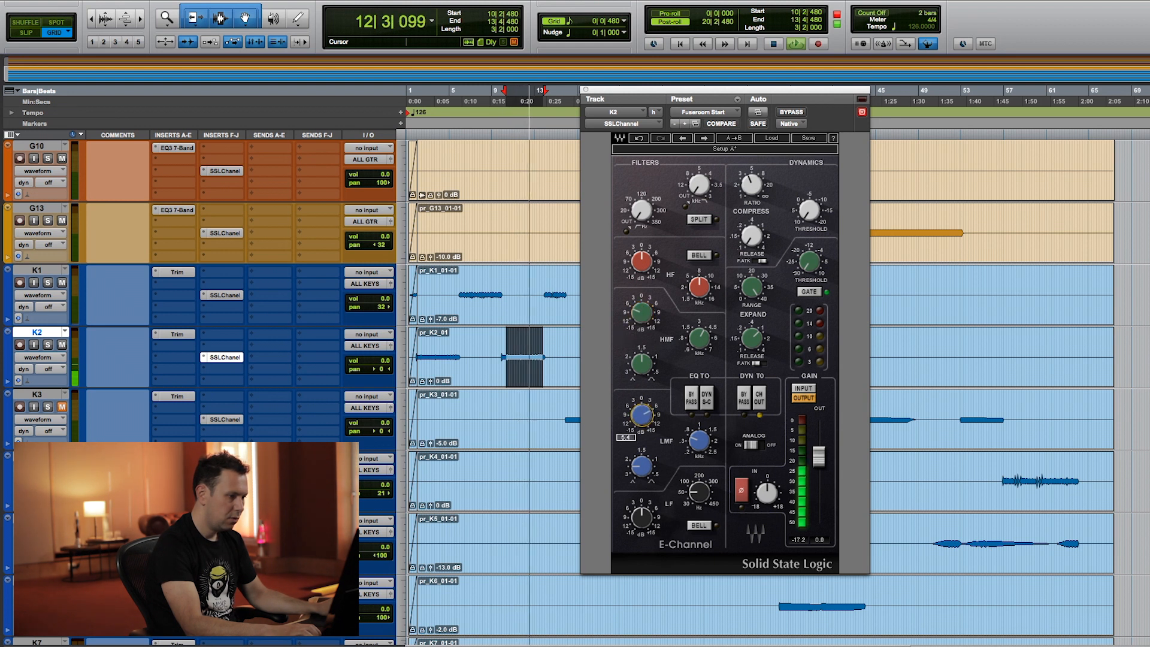
pyautogui.moveTo(642, 465); pyautogui.dragTo(642, 462)
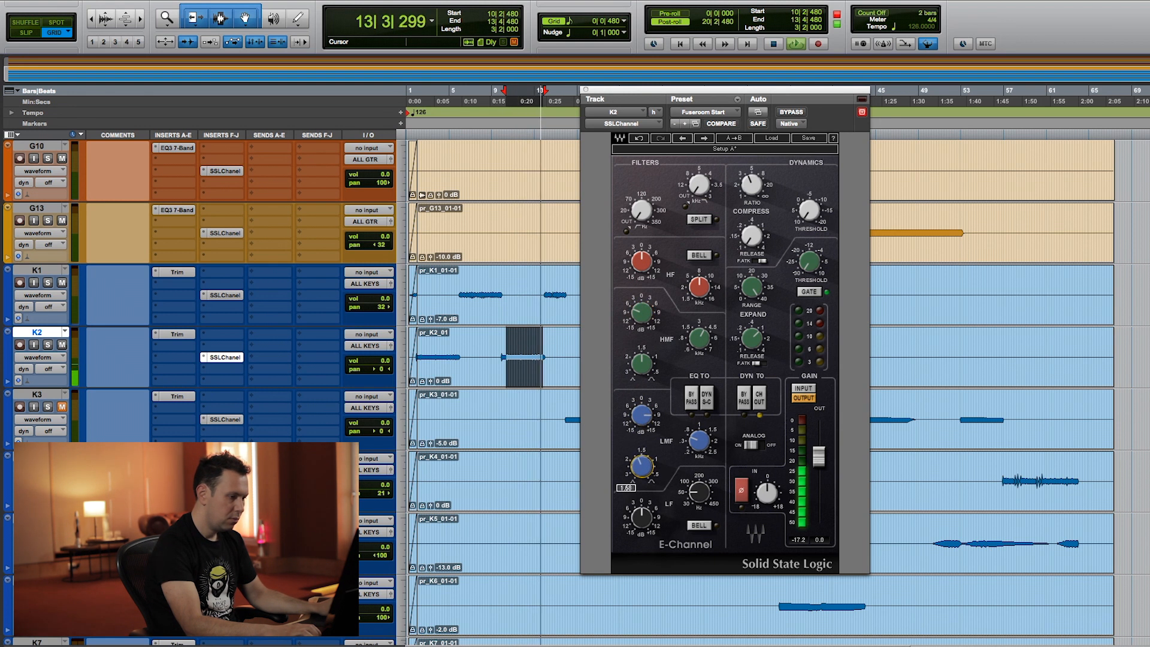
pyautogui.moveTo(642, 414); pyautogui.dragTo(642, 418)
# Engage the high-pass filter on K2 and set its compressor with a lower threshold and a longer release
pyautogui.moveTo(641, 211); pyautogui.dragTo(642, 207)
pyautogui.moveTo(808, 210); pyautogui.dragTo(808, 206)
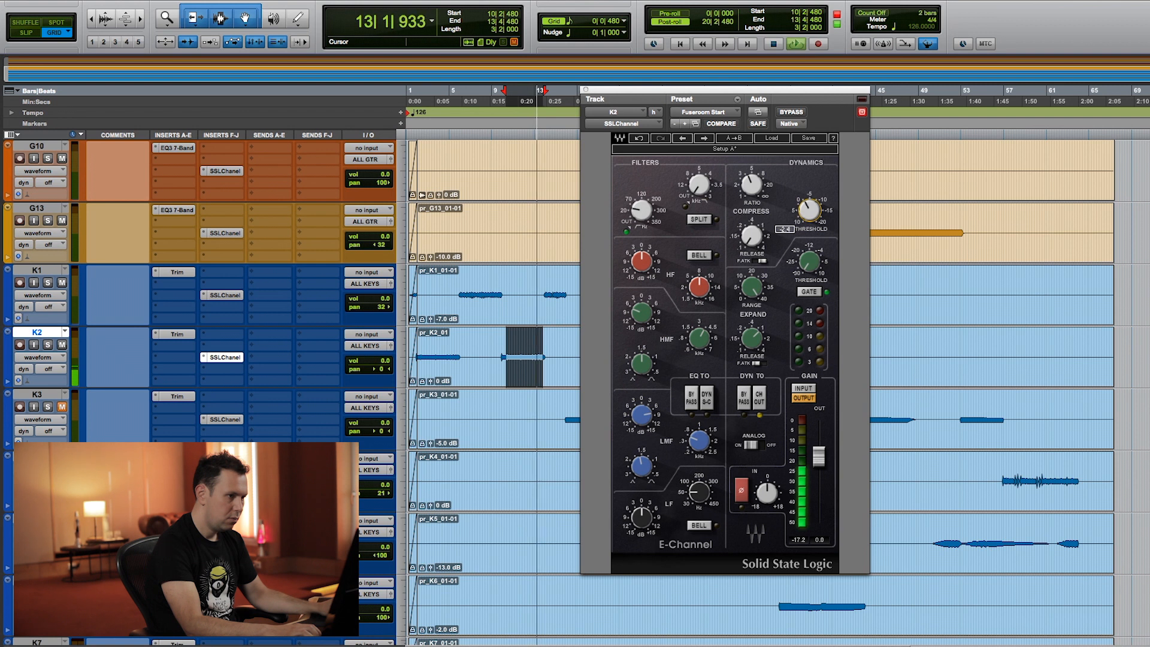
pyautogui.moveTo(809, 207); pyautogui.dragTo(809, 208)
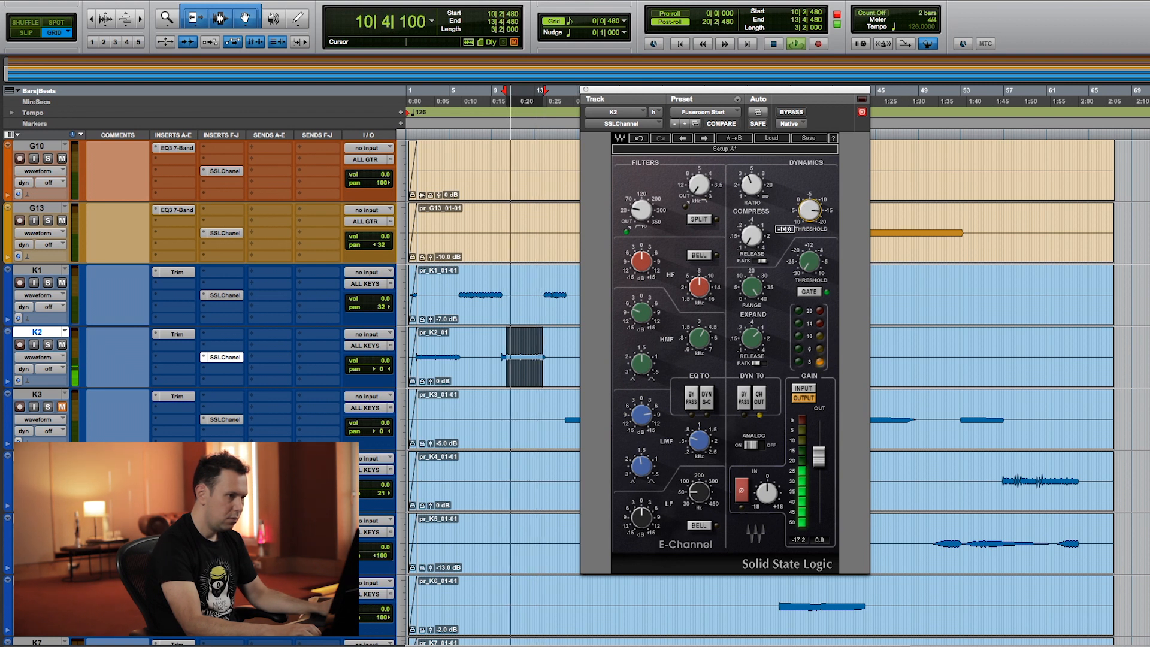
pyautogui.moveTo(752, 236); pyautogui.dragTo(751, 234)
# Raise the input gain on K2, lower its output fader to -3.4 dB and stop playback
pyautogui.moveTo(819, 459); pyautogui.dragTo(816, 456)
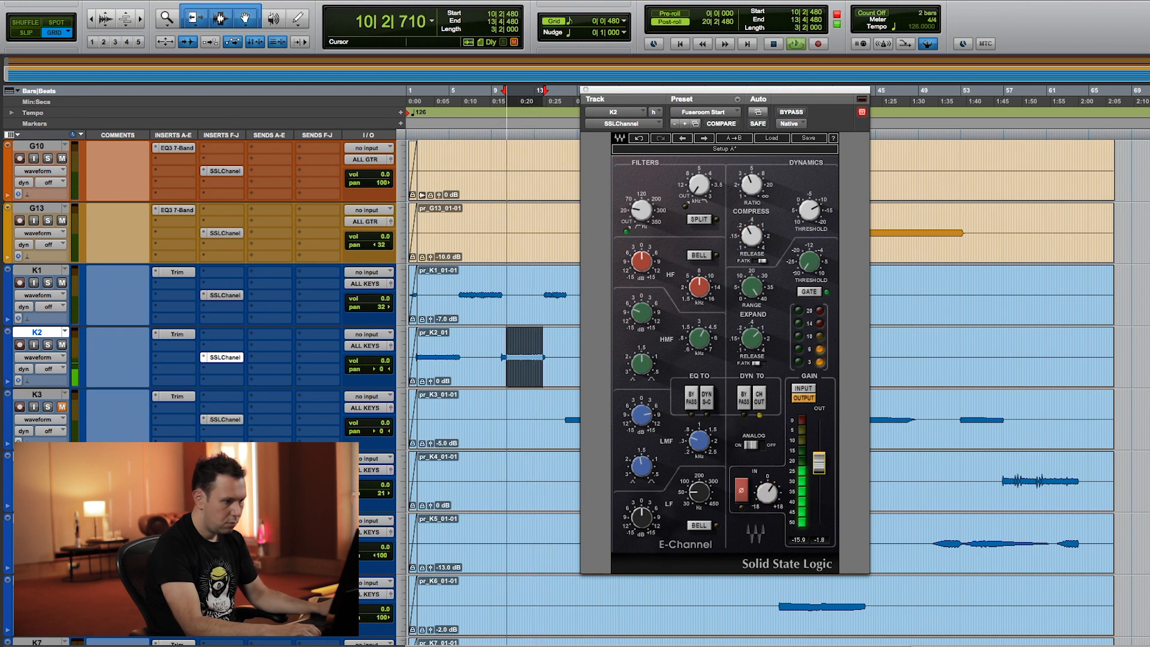
pyautogui.moveTo(817, 456); pyautogui.dragTo(818, 467)
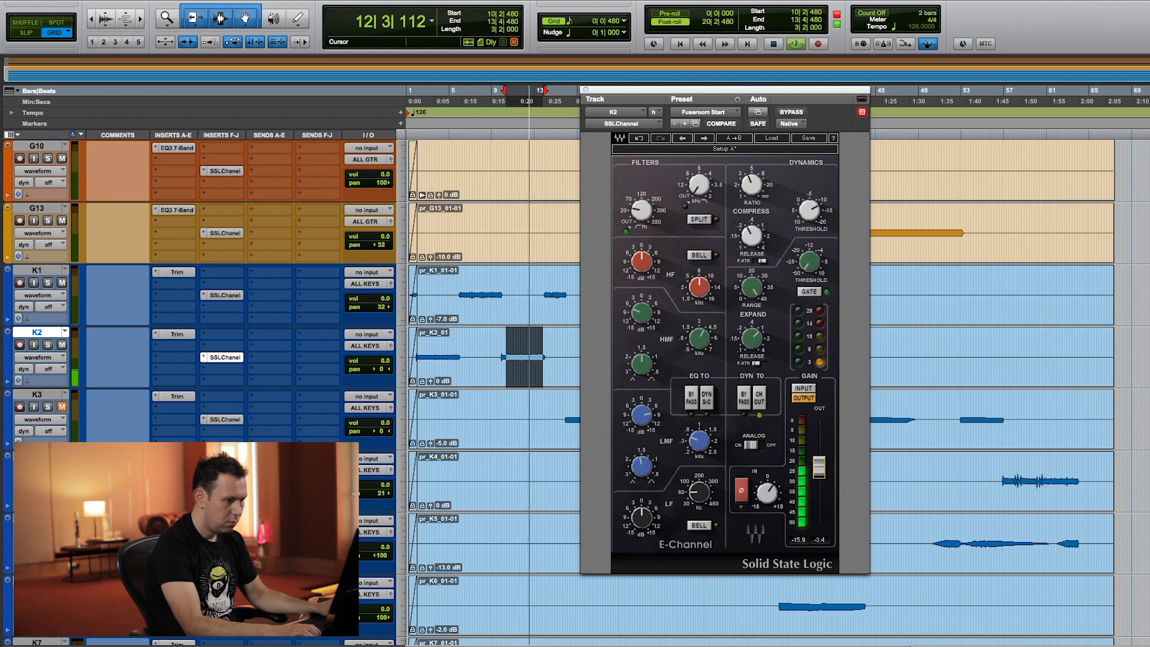
pyautogui.press('space')
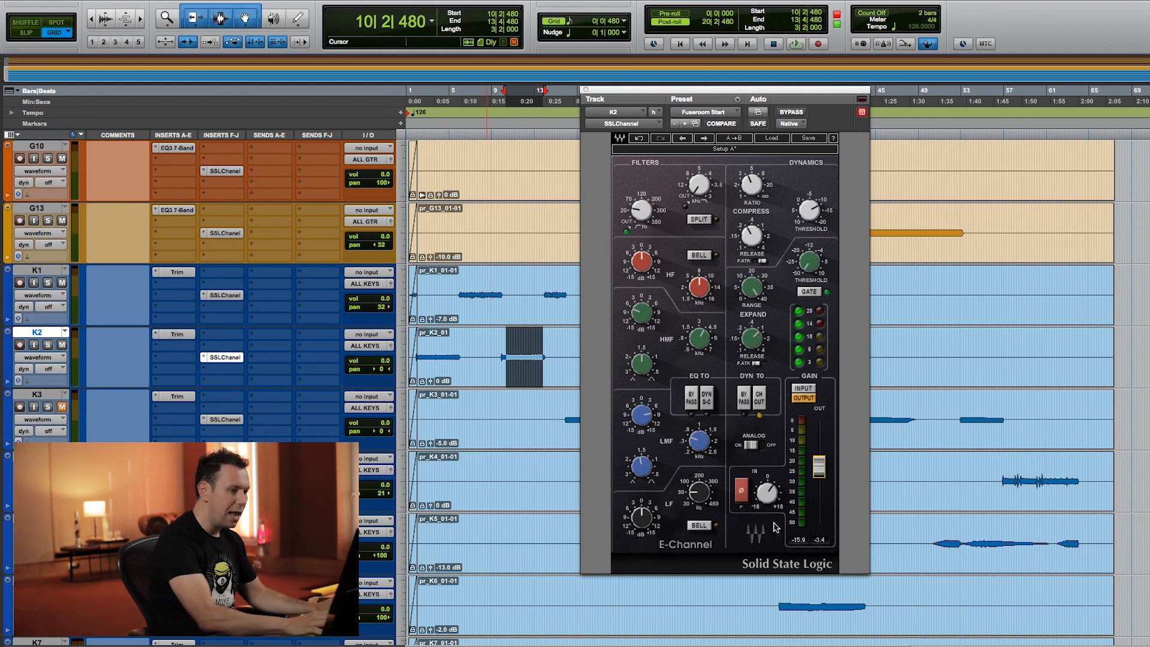
pyautogui.moveTo(783, 81); pyautogui.dragTo(900, 79)
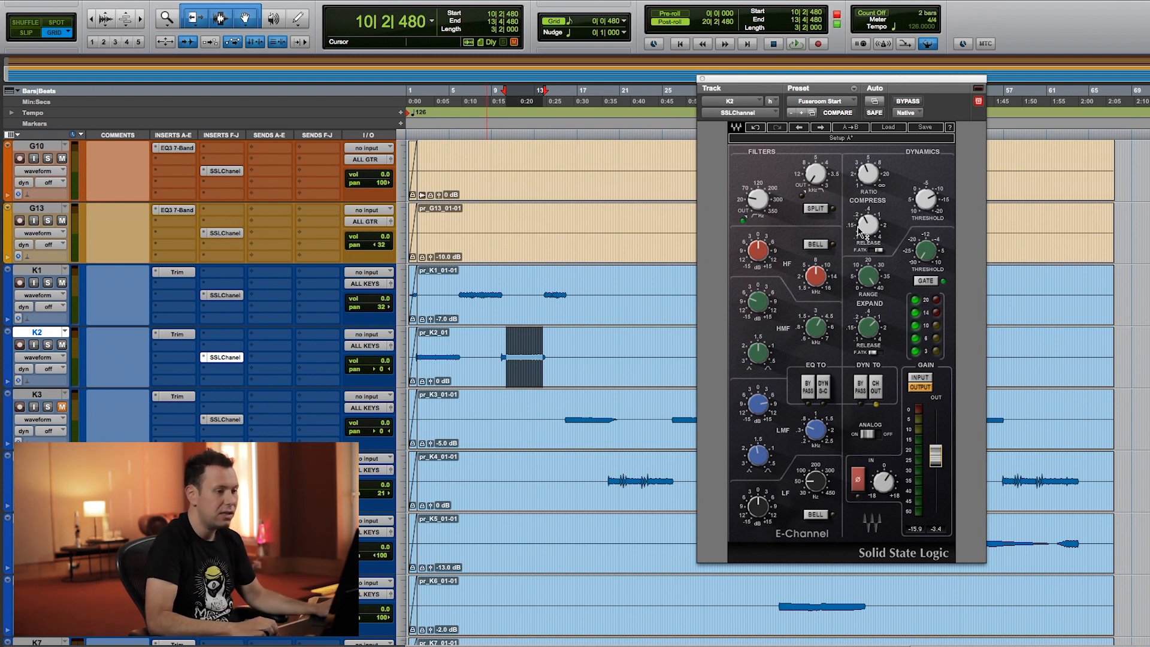
pyautogui.moveTo(863, 234)
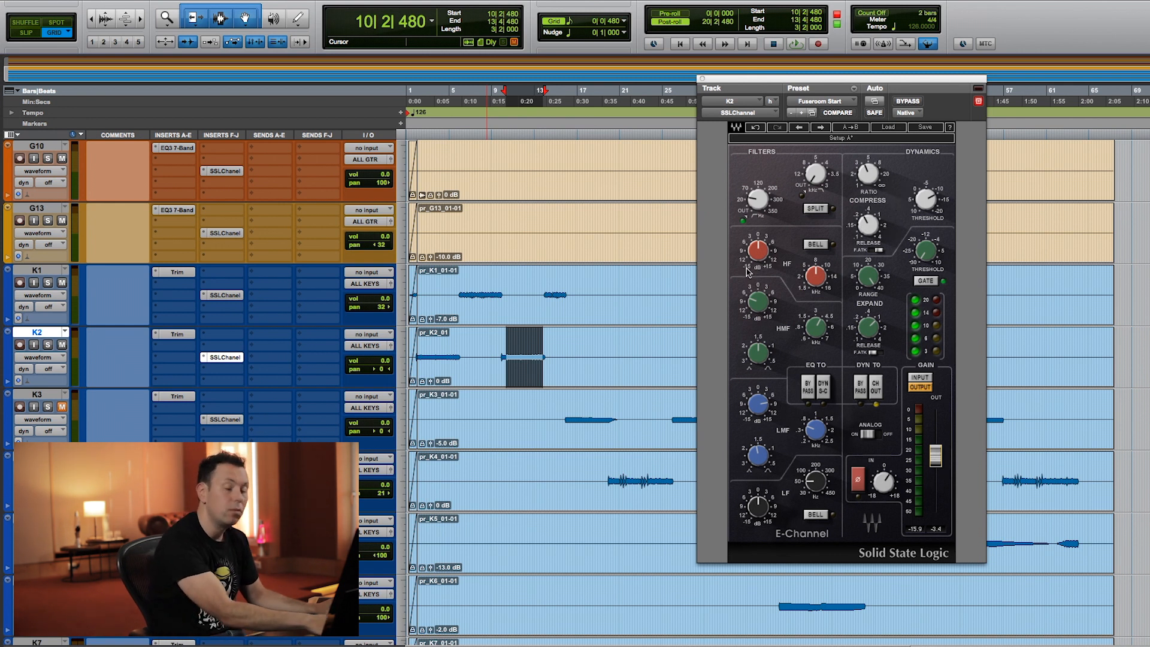
# Select the K3 keyboard part from 16|1|480 with a length of 4|1|480, play it and open the K3 channel strip
pyautogui.press('super+w')
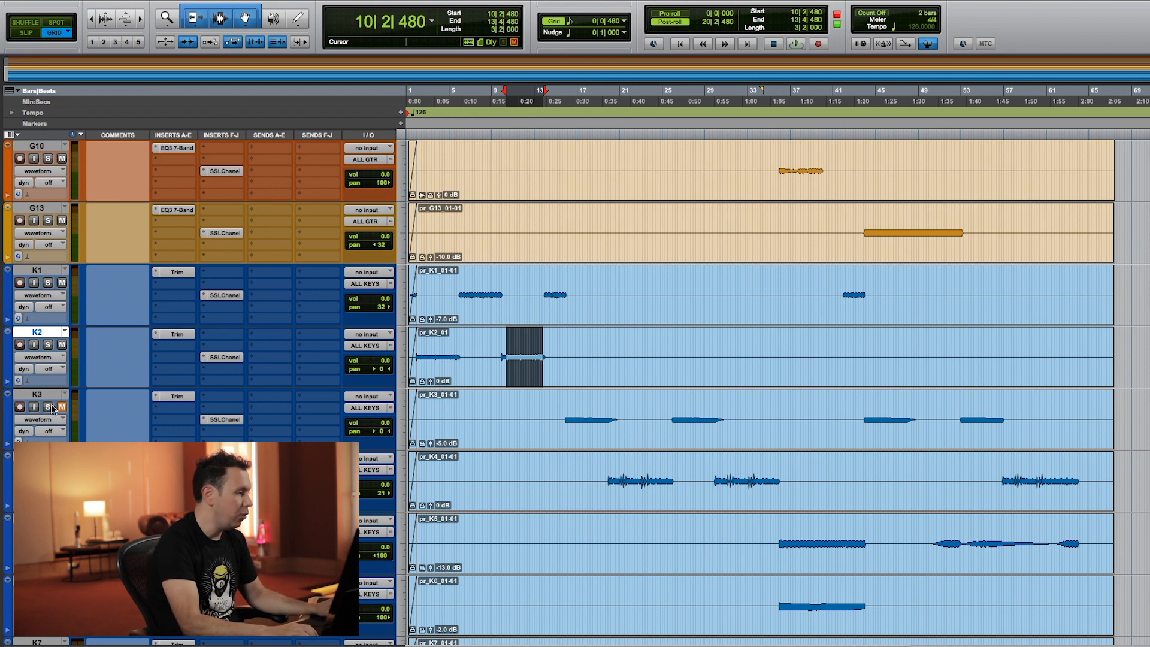
pyautogui.moveTo(566, 411); pyautogui.dragTo(615, 413)
pyautogui.press('space')
pyautogui.click(226, 419)
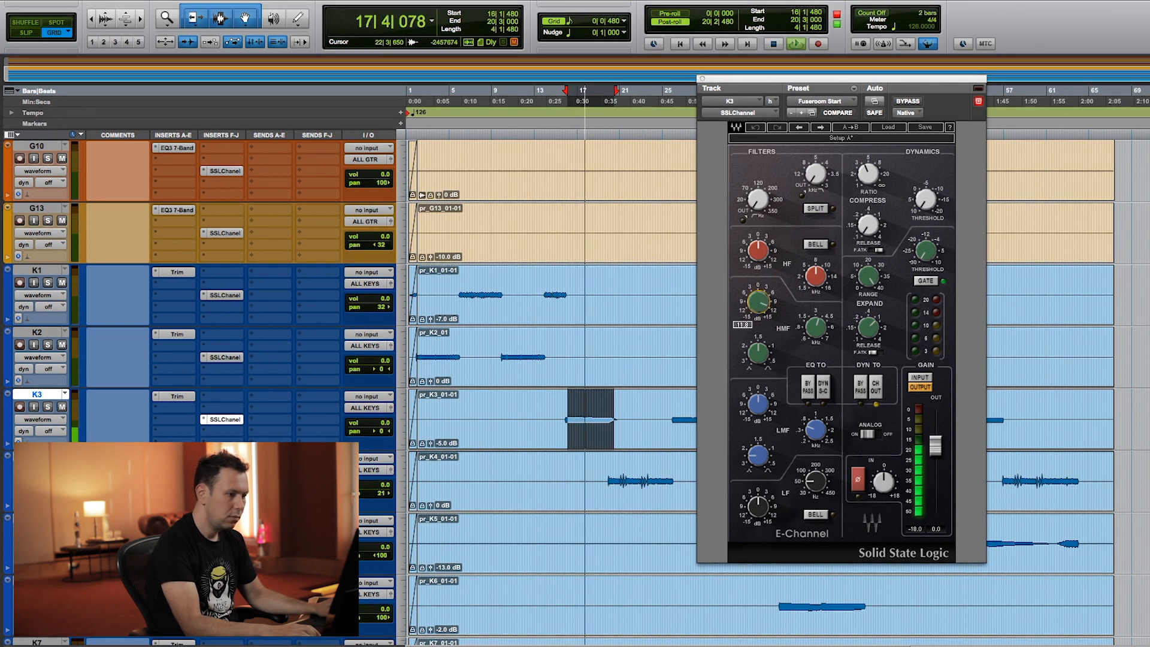
# Cut the HMF band on K3, boost the LMF band and adjust the LMF Q
pyautogui.moveTo(809, 326); pyautogui.dragTo(758, 307)
pyautogui.moveTo(759, 405); pyautogui.dragTo(758, 408)
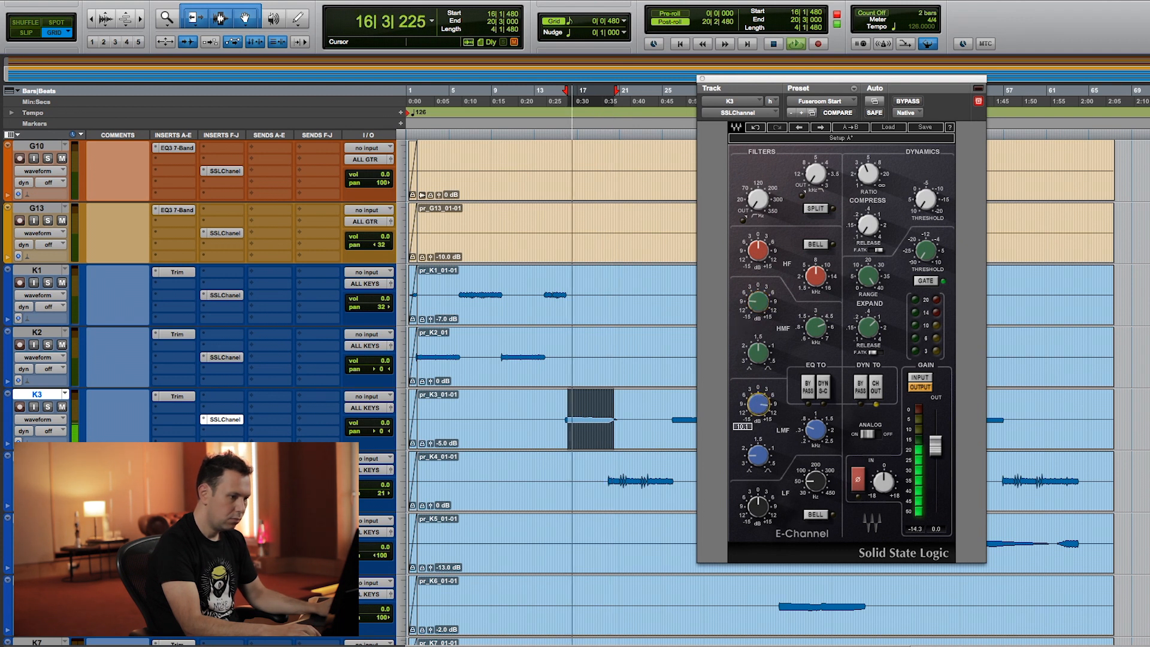
pyautogui.moveTo(759, 455); pyautogui.dragTo(758, 449)
# Compress K3 with a lower threshold and longer release, and engage its high-pass and low-pass filters
pyautogui.click(926, 199)
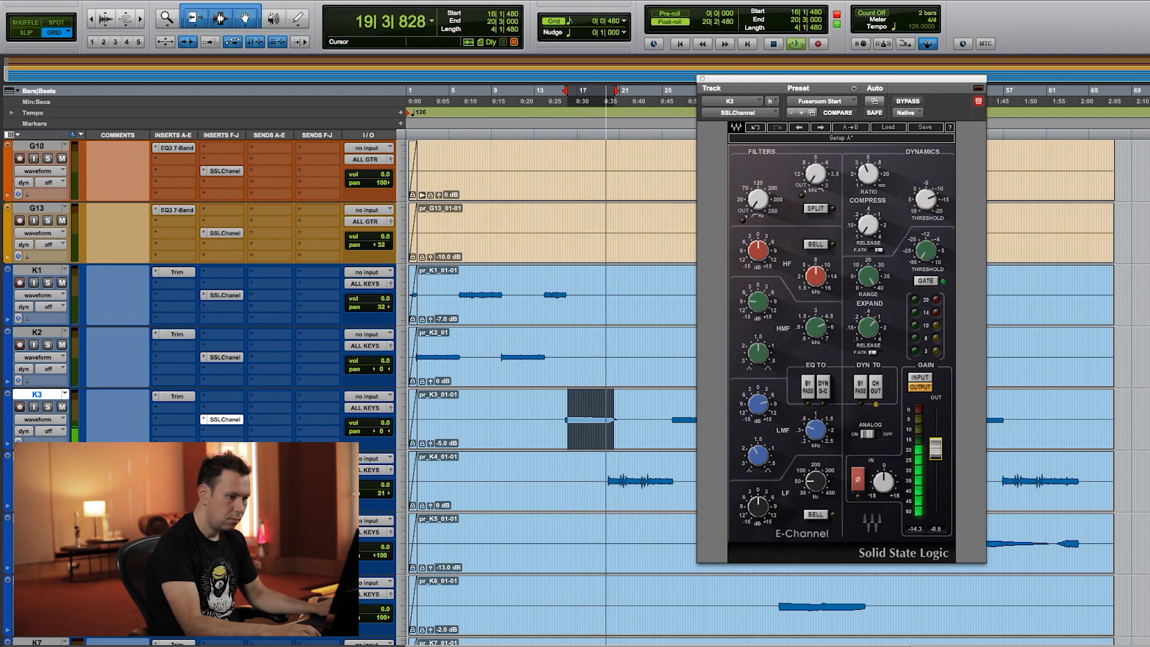
pyautogui.click(868, 225)
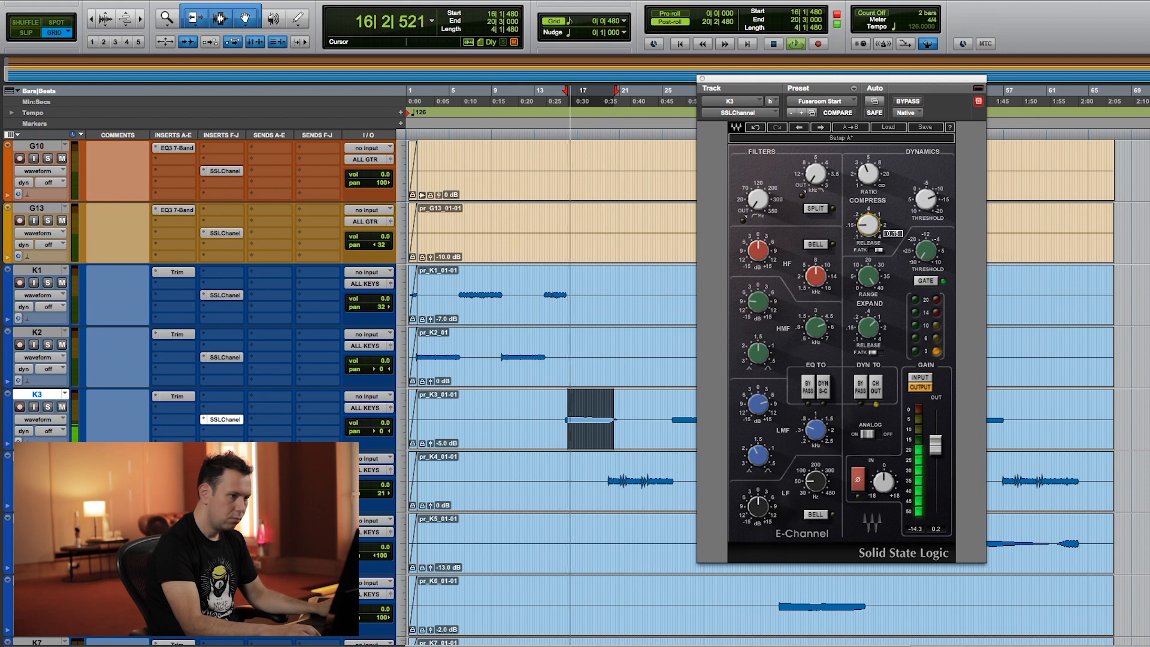
pyautogui.click(758, 200)
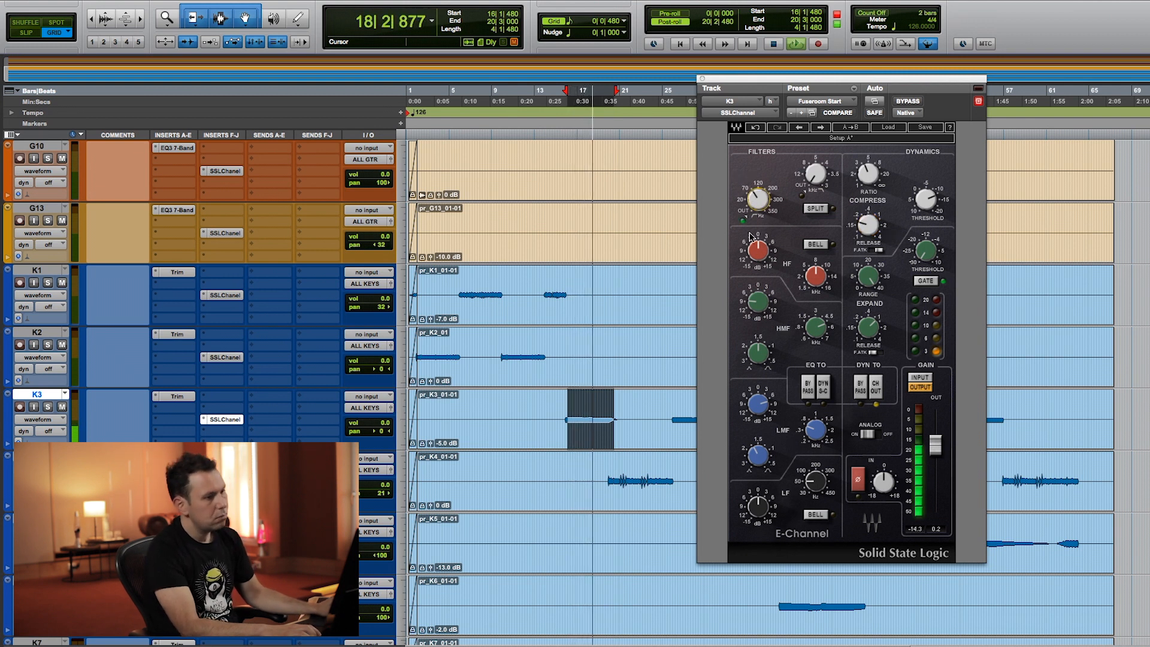
pyautogui.moveTo(816, 172); pyautogui.dragTo(816, 135)
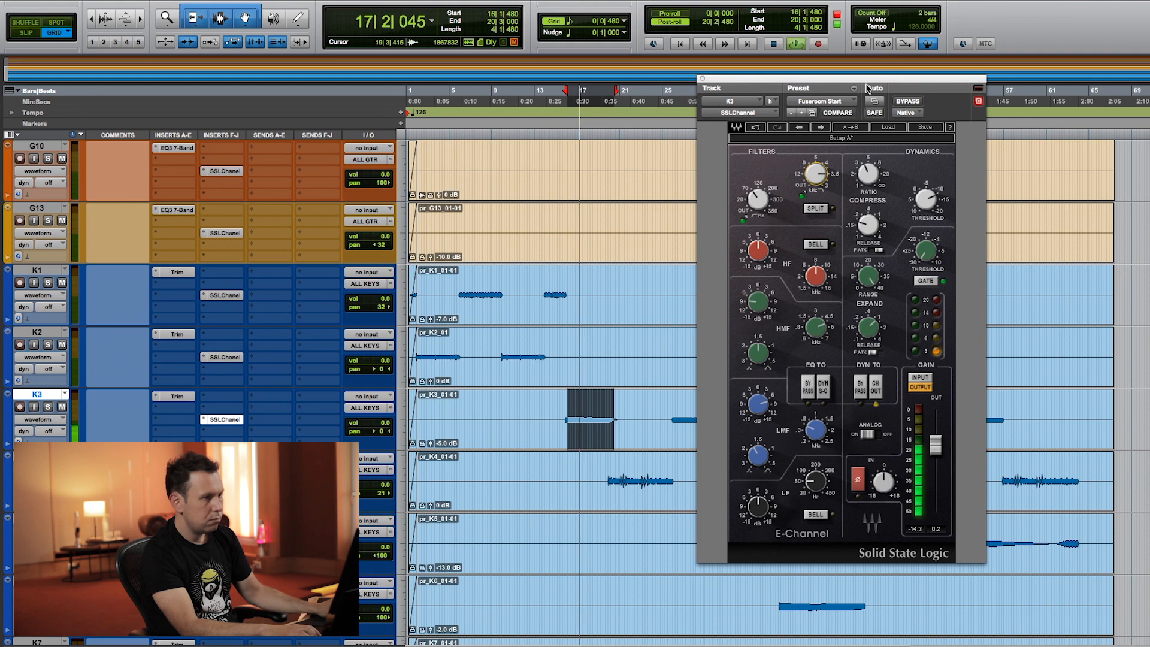
# Compare K3 with its channel strip bypassed and active, and stop playback
pyautogui.click(915, 103)
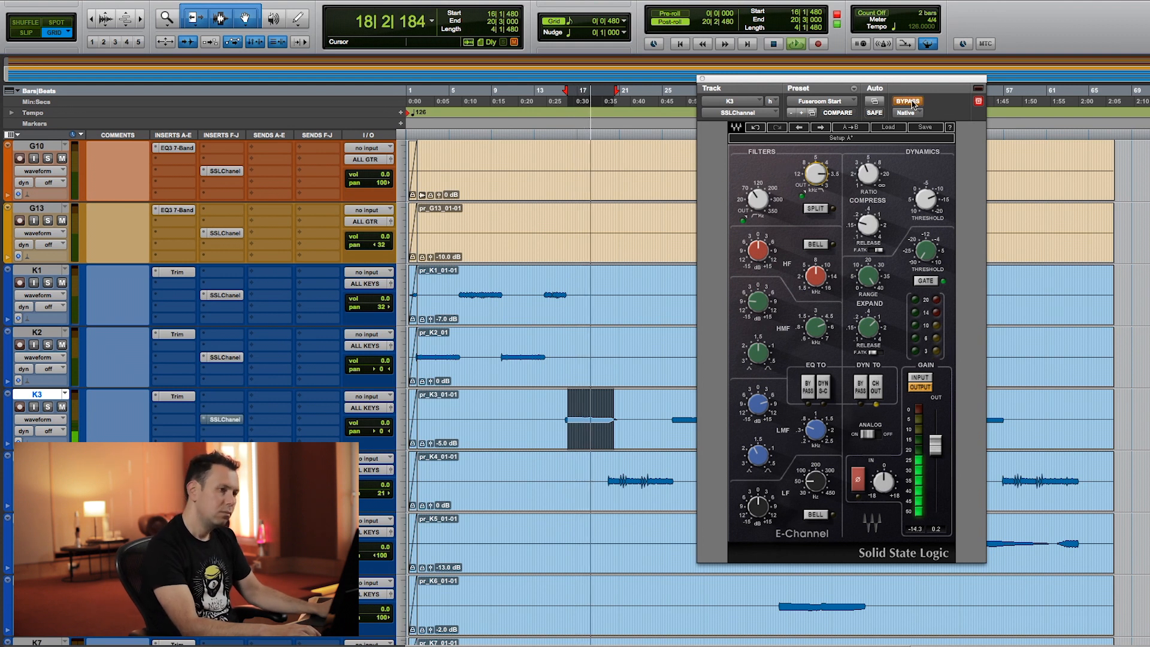
pyautogui.click(912, 104)
pyautogui.press('space')
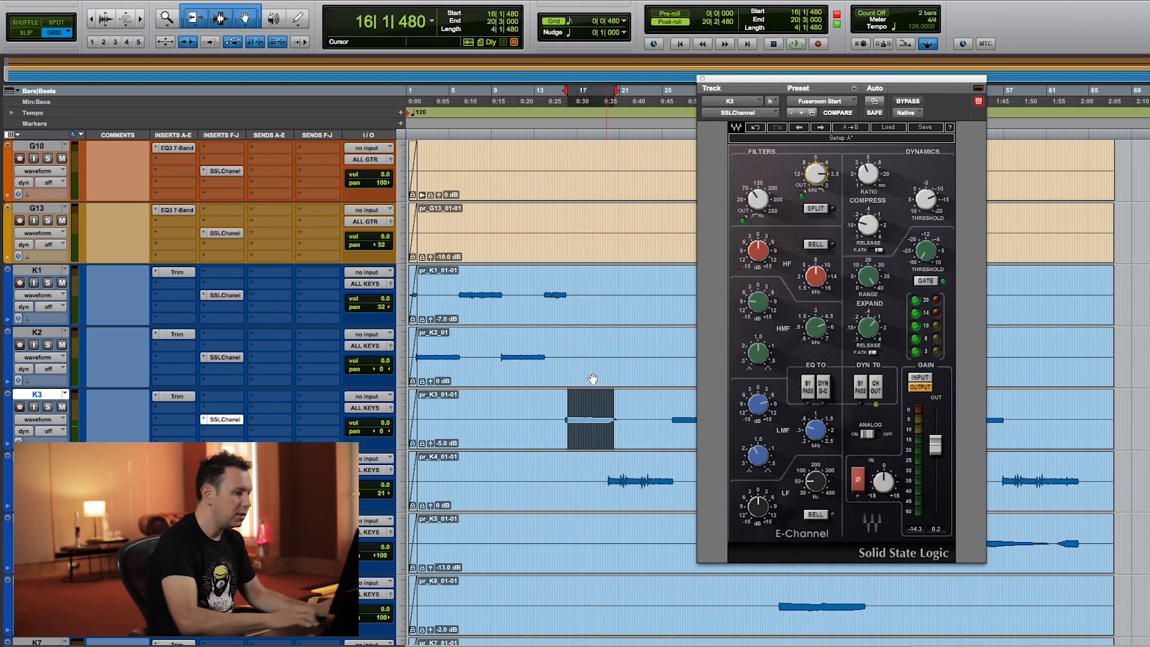
# Select the K7 part from 16|1|480 with a length of 19|3|480, open its channel strip and play it
pyautogui.press('super+w')
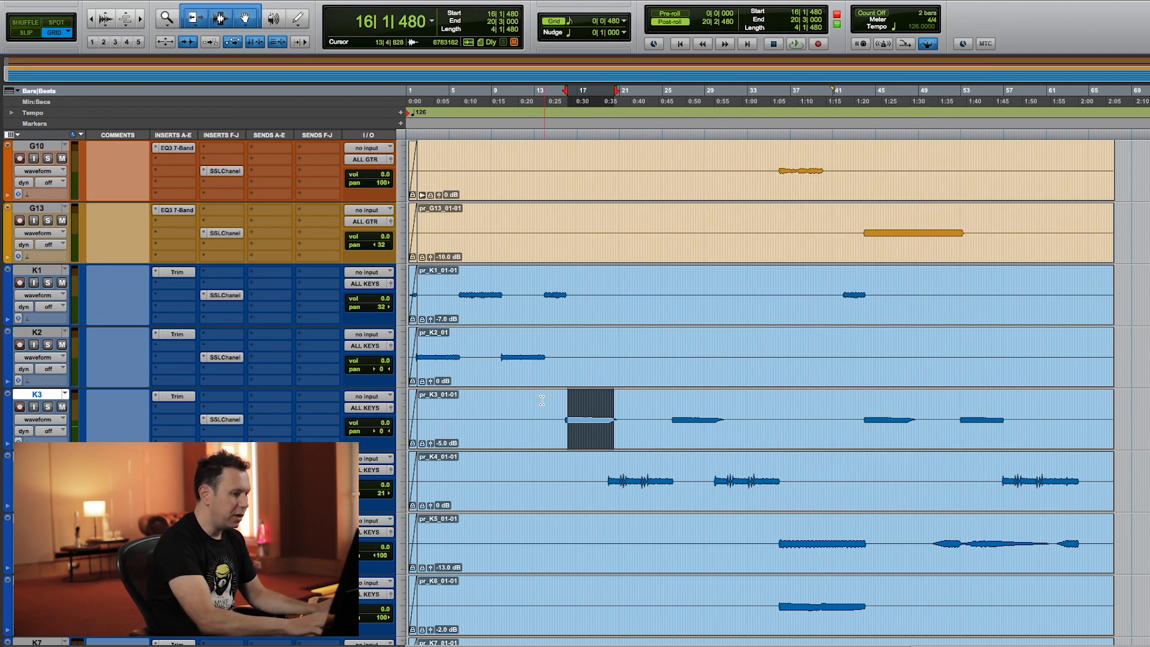
pyautogui.scroll(-3, 599, 390)
pyautogui.scroll(-2, 552, 450)
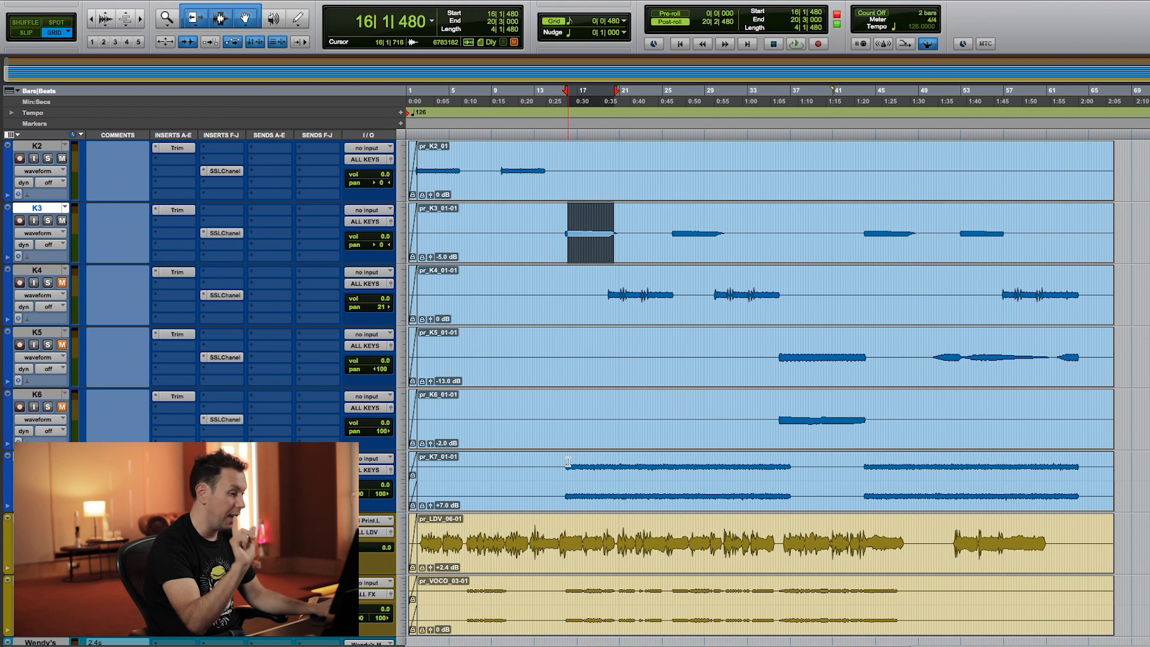
pyautogui.moveTo(568, 462); pyautogui.dragTo(683, 474)
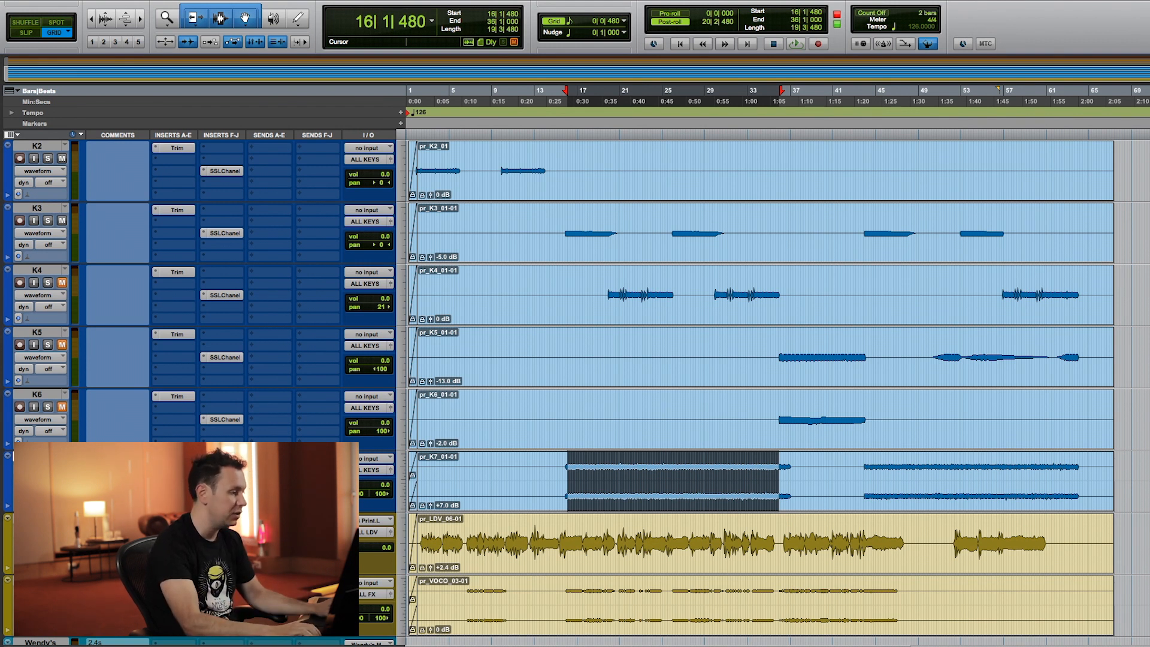
pyautogui.click(225, 481)
pyautogui.press('space')
# Boost the LMF band on K7, shift its frequency and engage the high-pass filter
pyautogui.moveTo(757, 414); pyautogui.dragTo(757, 378)
pyautogui.moveTo(816, 430); pyautogui.dragTo(815, 434)
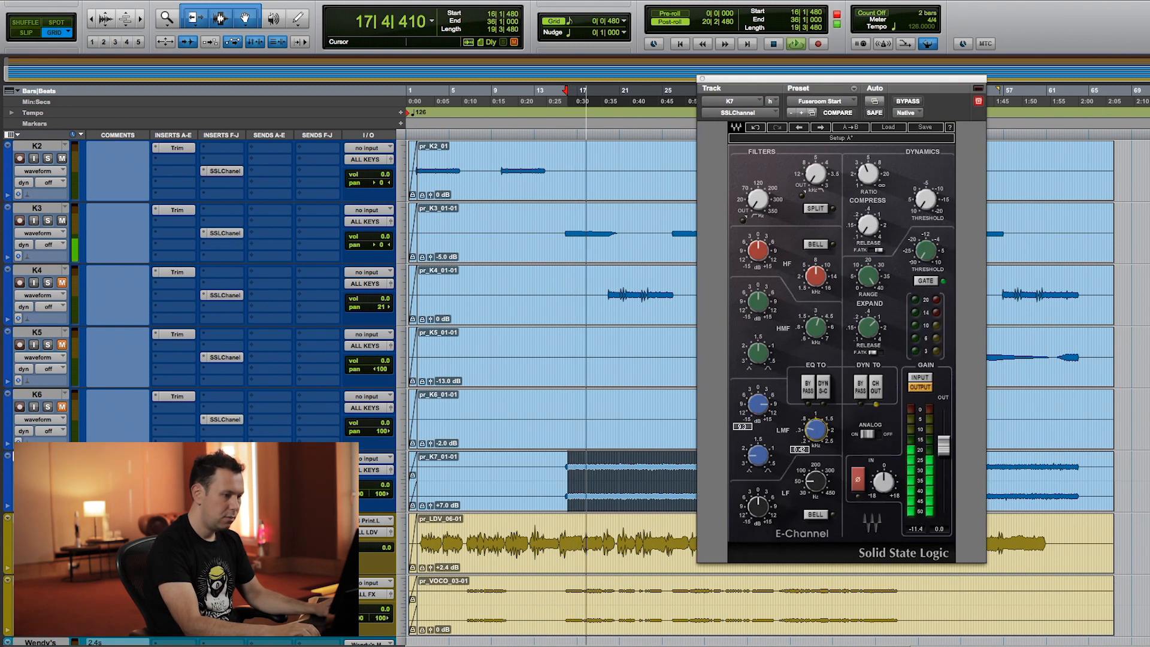
pyautogui.moveTo(758, 199); pyautogui.dragTo(758, 169)
# Boost the HF band on K7 and lower its output fader to -5.4 dB
pyautogui.moveTo(759, 250)
pyautogui.mouseDown()
pyautogui.moveTo(759, 207)
pyautogui.moveTo(758, 264)
pyautogui.mouseUp()
pyautogui.moveTo(943, 446); pyautogui.dragTo(943, 460)
pyautogui.moveTo(758, 251); pyautogui.dragTo(758, 265)
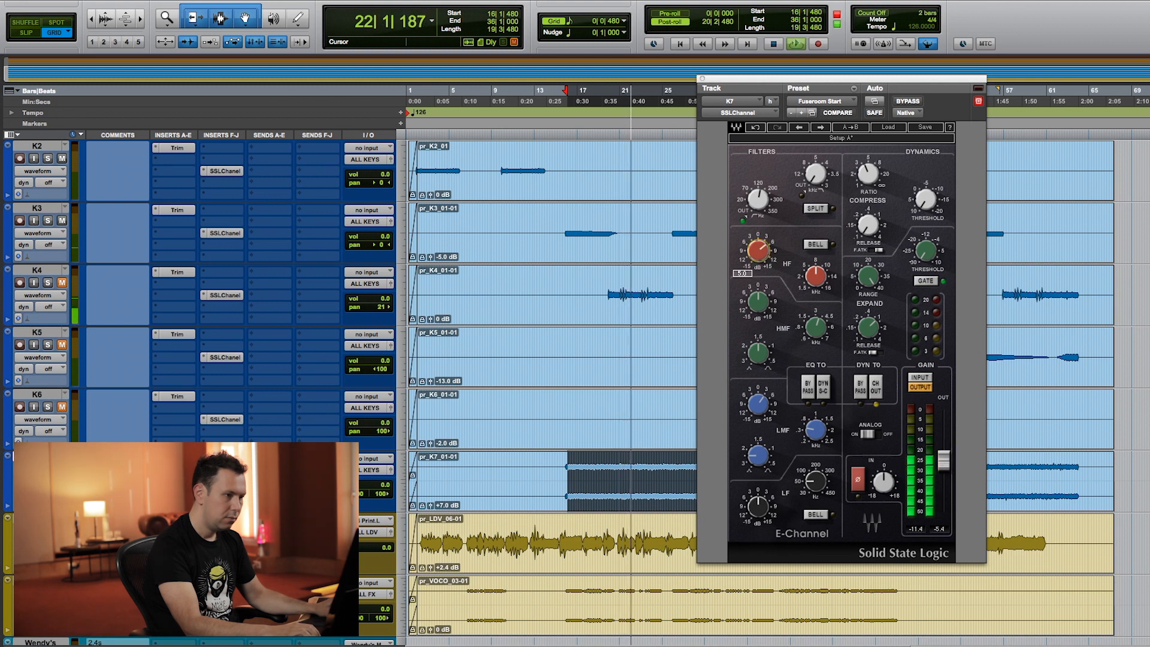
# Compress K7 with a lower threshold and longer release, and cut its LF band using a bell shape
pyautogui.moveTo(926, 199); pyautogui.dragTo(926, 141)
pyautogui.moveTo(869, 225); pyautogui.dragTo(868, 208)
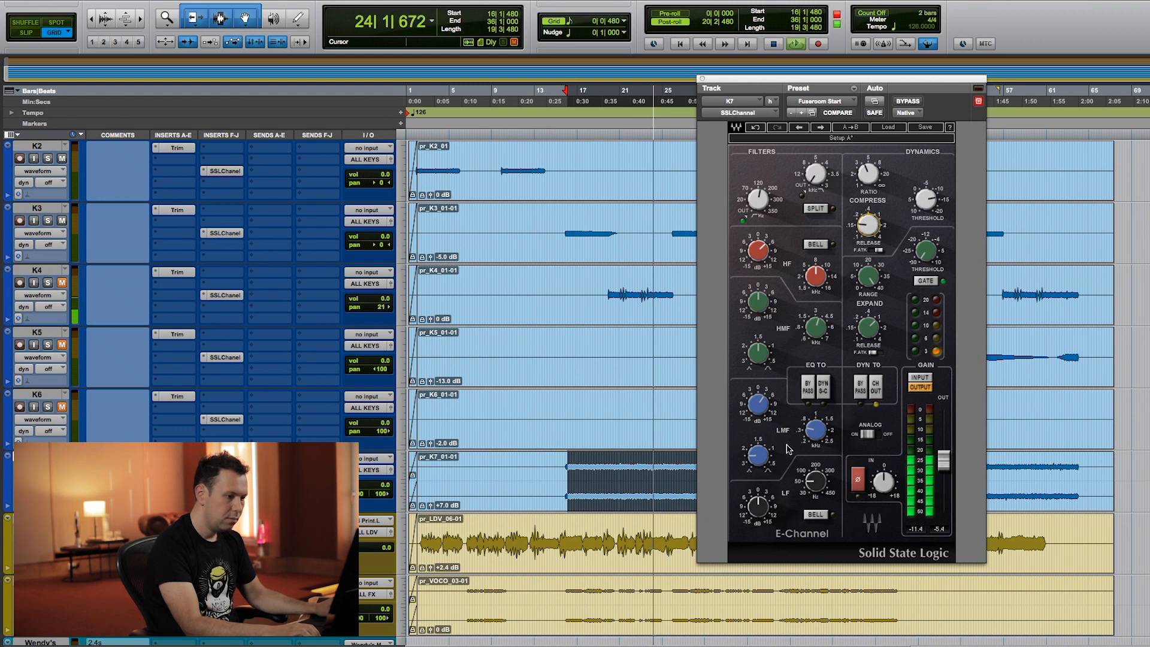
pyautogui.moveTo(758, 505); pyautogui.dragTo(758, 533)
pyautogui.click(815, 515)
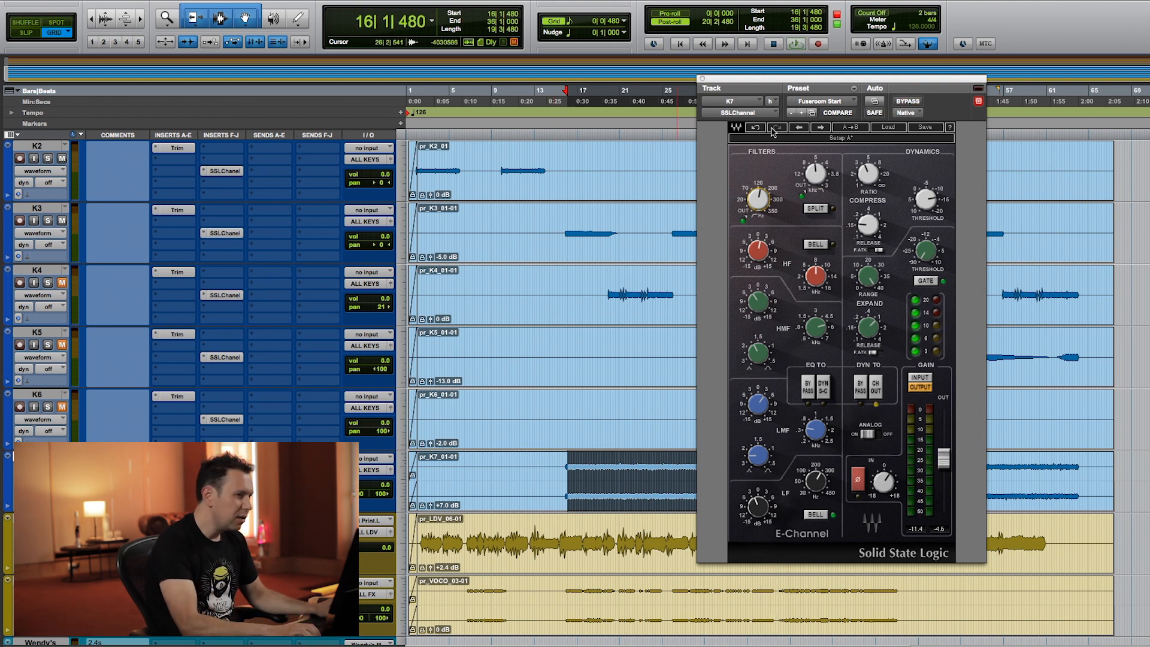
# Move the K7 channel strip aside and compare the part with the plug-in bypassed and active
pyautogui.moveTo(771, 85); pyautogui.dragTo(856, 61)
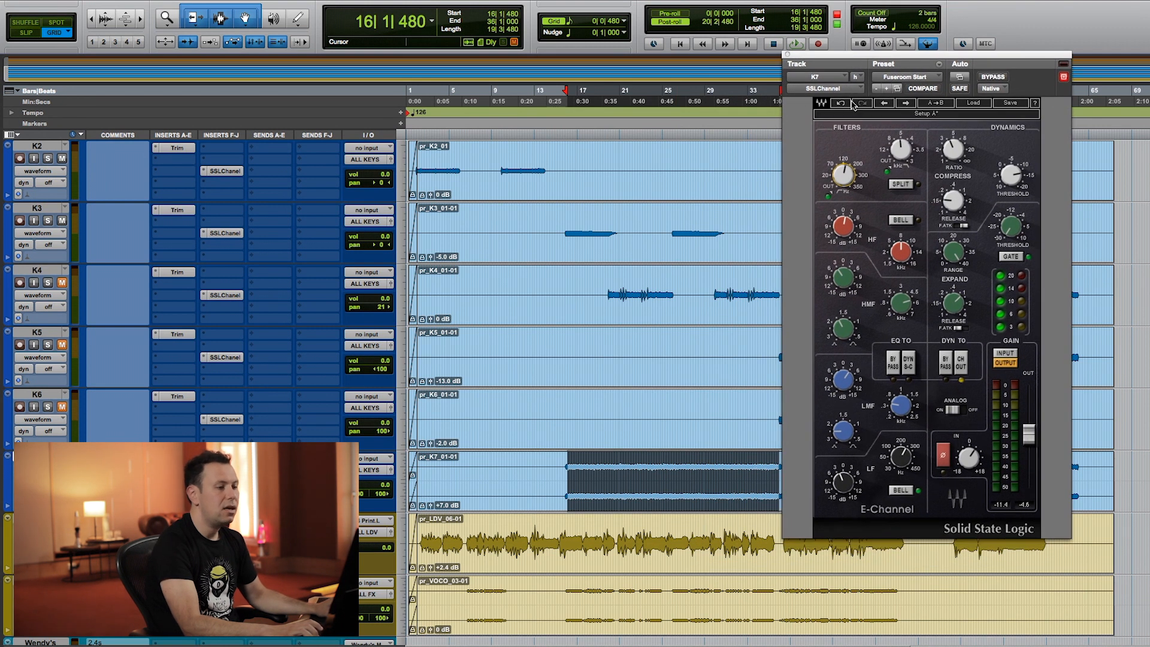
pyautogui.click(992, 77)
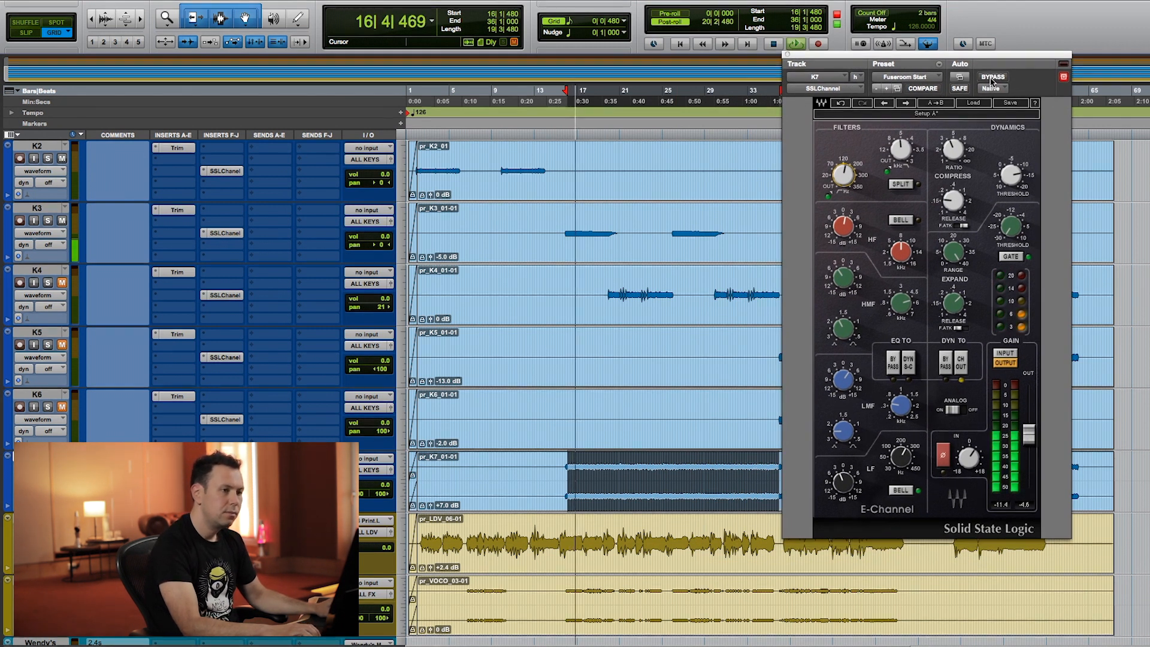
pyautogui.click(992, 77)
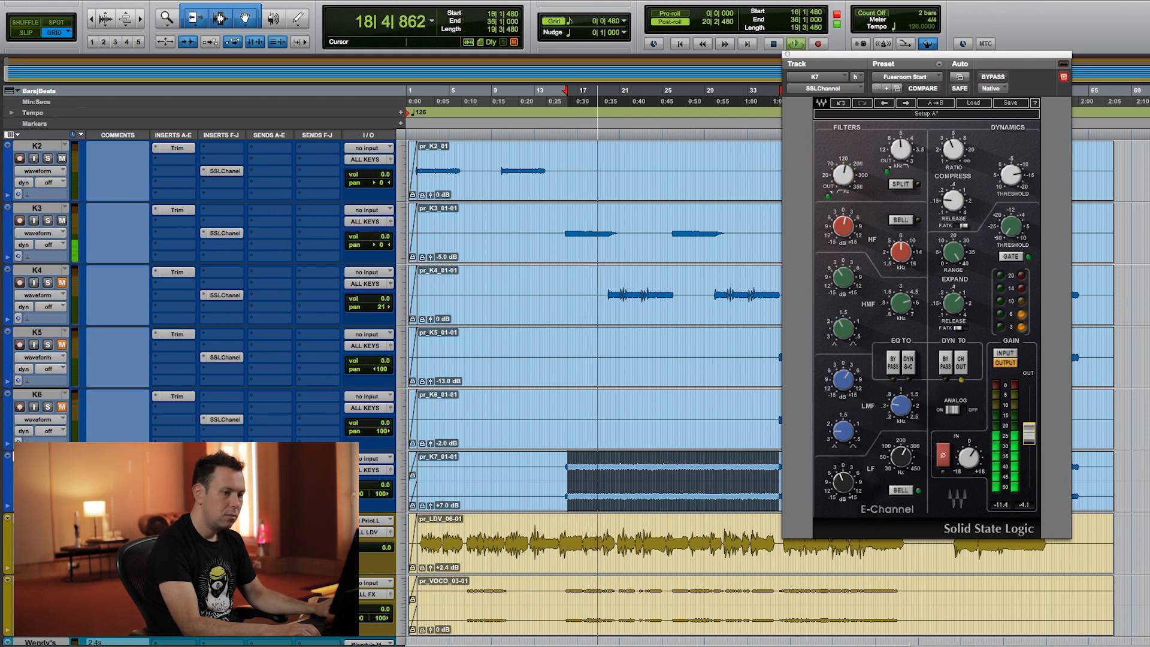
pyautogui.click(994, 78)
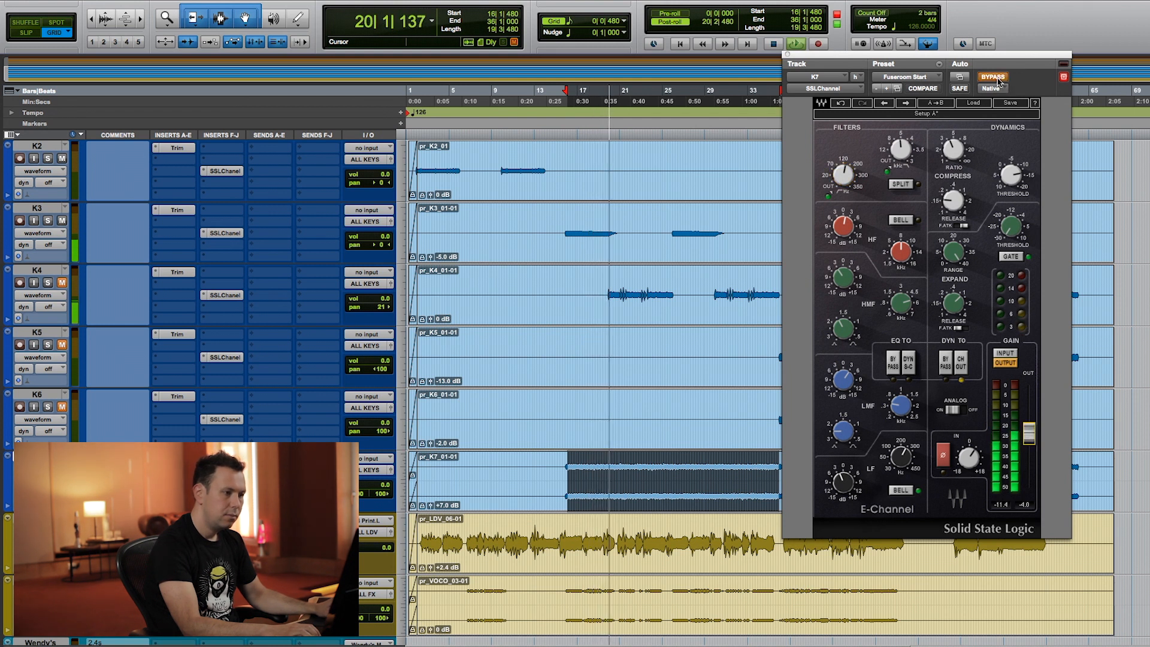
pyautogui.click(997, 79)
# Fine-tune the compressor threshold and ratio on K7, set its output fader to -4.5 dB and stop playback
pyautogui.moveTo(1011, 178); pyautogui.dragTo(1011, 178)
pyautogui.moveTo(953, 149); pyautogui.dragTo(953, 160)
pyautogui.moveTo(1029, 432); pyautogui.dragTo(1029, 435)
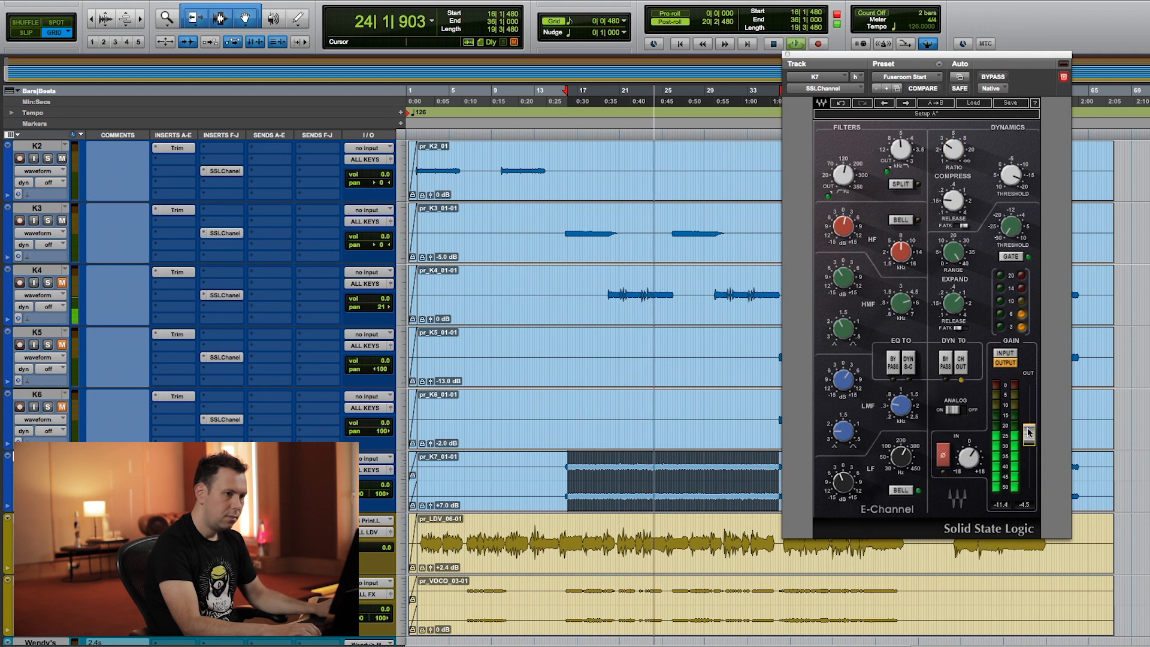
pyautogui.press('space')
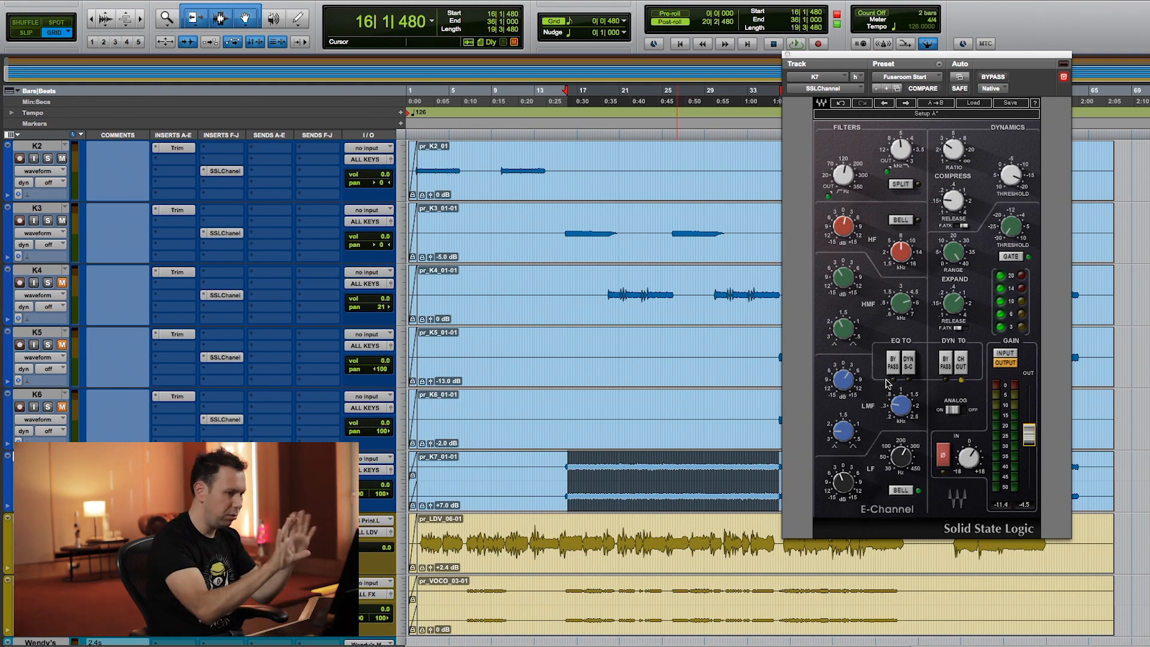
# Switch to the LDV channel strip and play the LDV vocal from 2|3|000 with a length of 12|3|000
pyautogui.press('super+w')
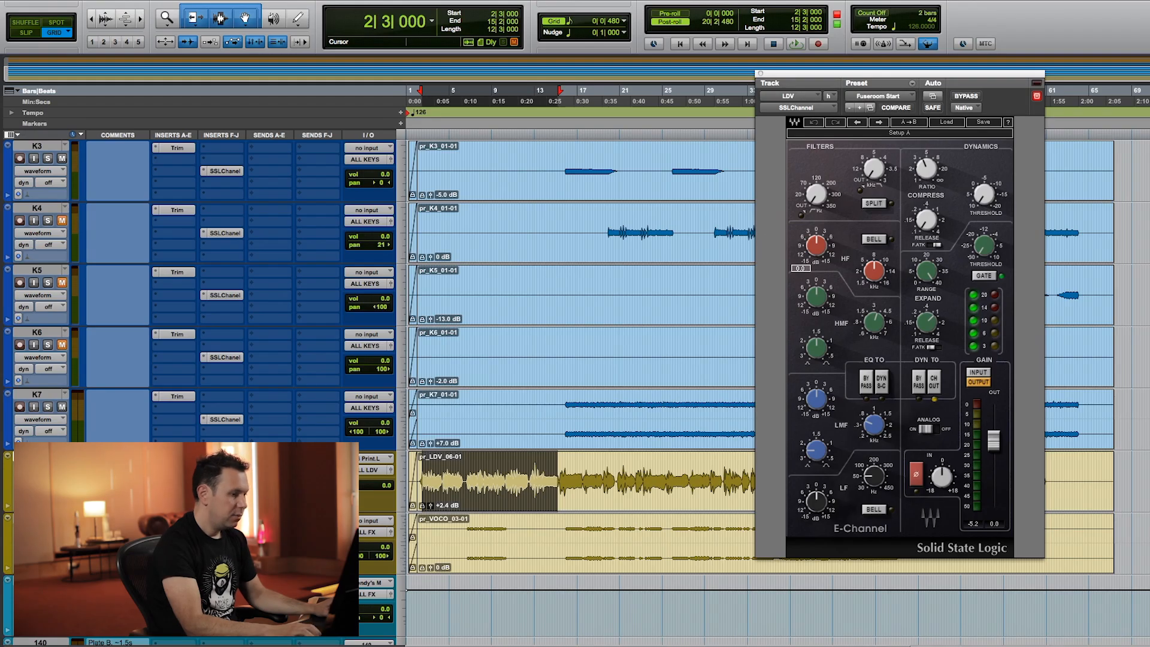
pyautogui.press('space')
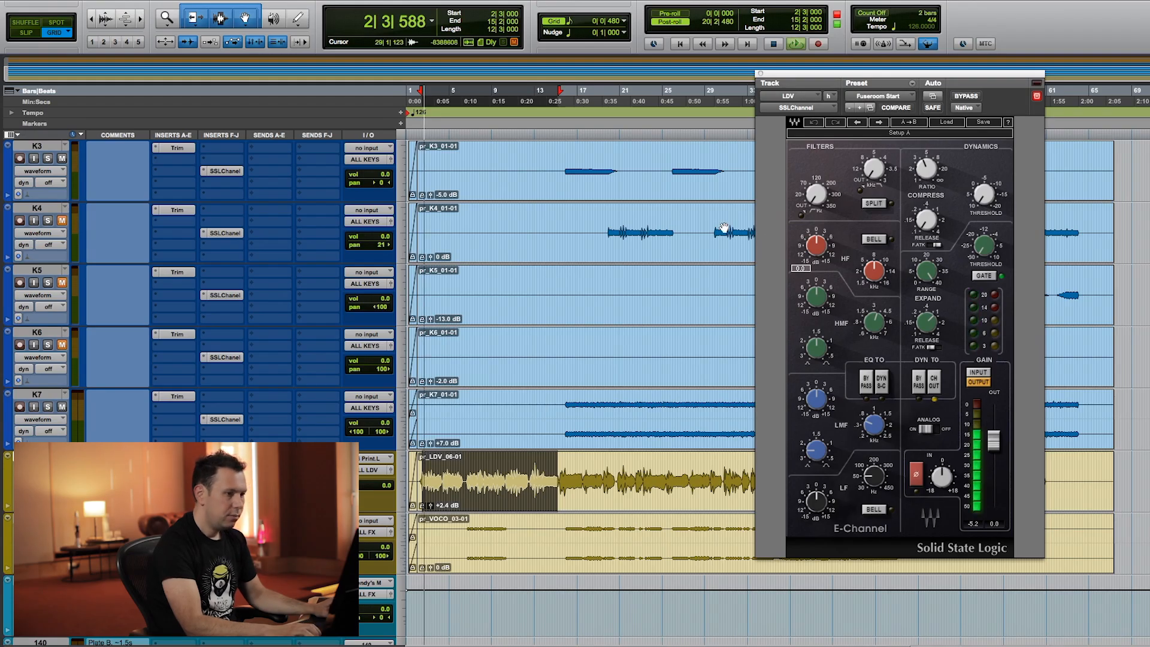
pyautogui.moveTo(806, 74); pyautogui.dragTo(651, 83)
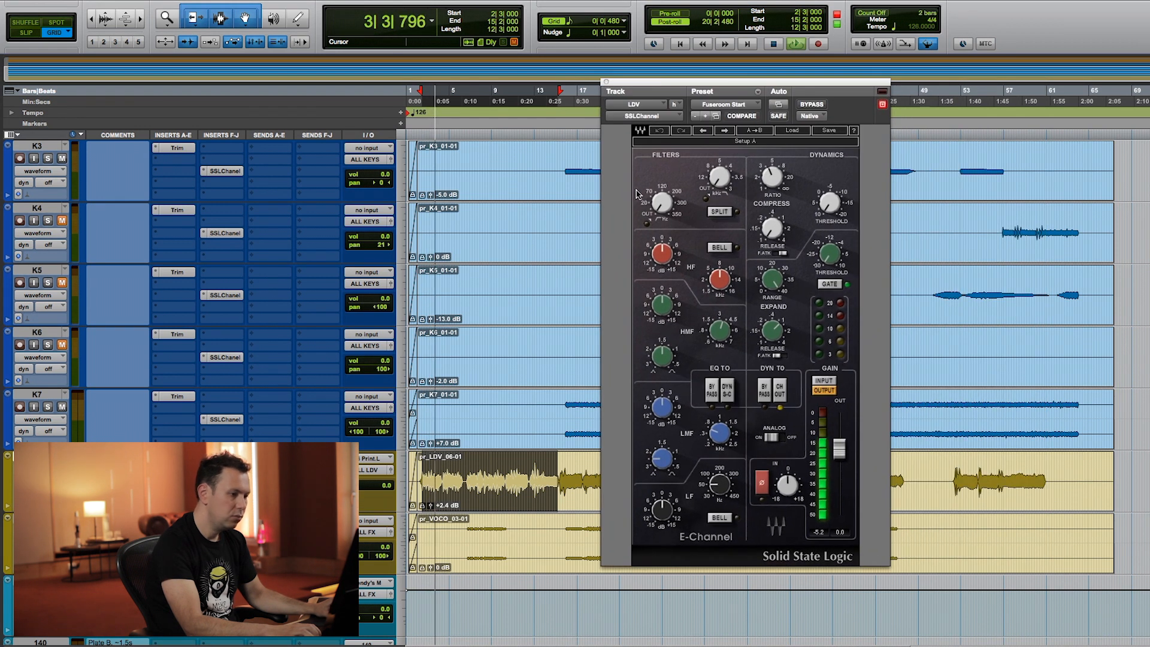
# Compress LDV with a higher ratio and an adjusted threshold, raise its input gain and lower the output fader to -0.8 dB
pyautogui.moveTo(772, 178); pyautogui.dragTo(772, 171)
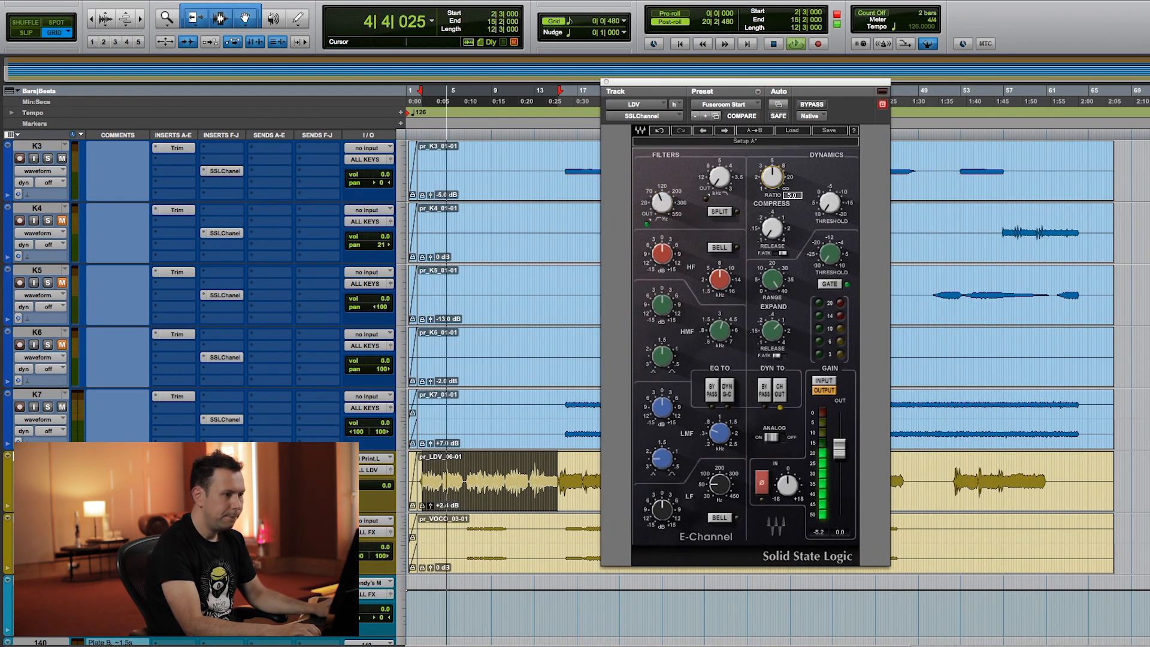
pyautogui.moveTo(830, 205); pyautogui.dragTo(831, 162)
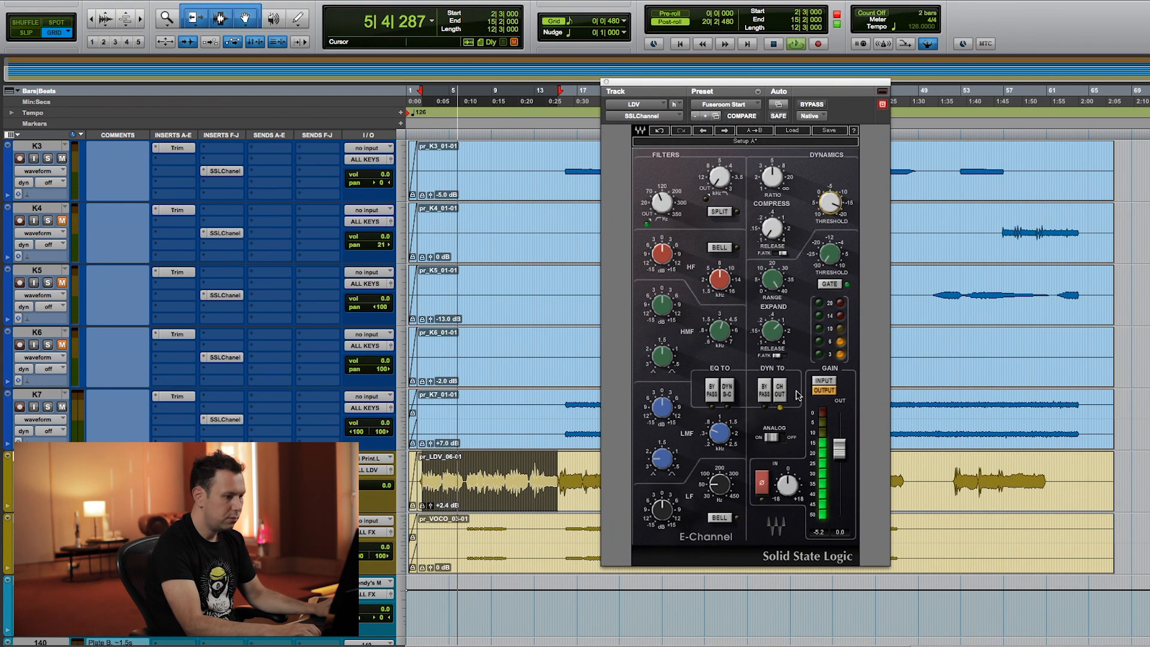
pyautogui.moveTo(788, 485); pyautogui.dragTo(788, 452)
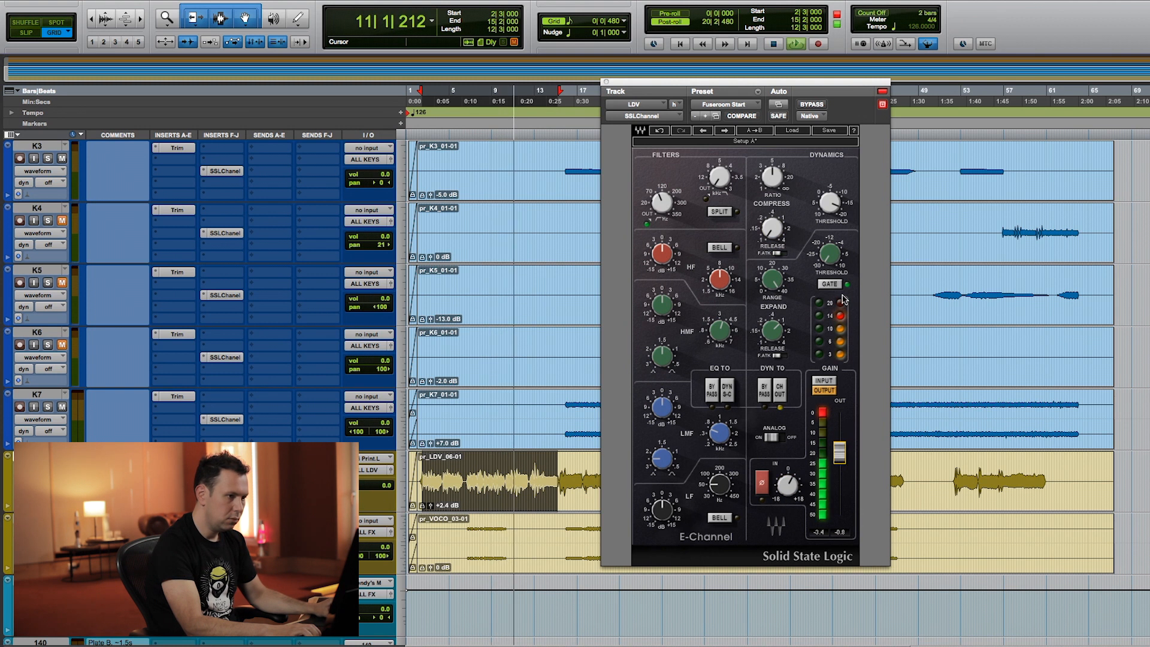
pyautogui.moveTo(830, 203); pyautogui.dragTo(829, 237)
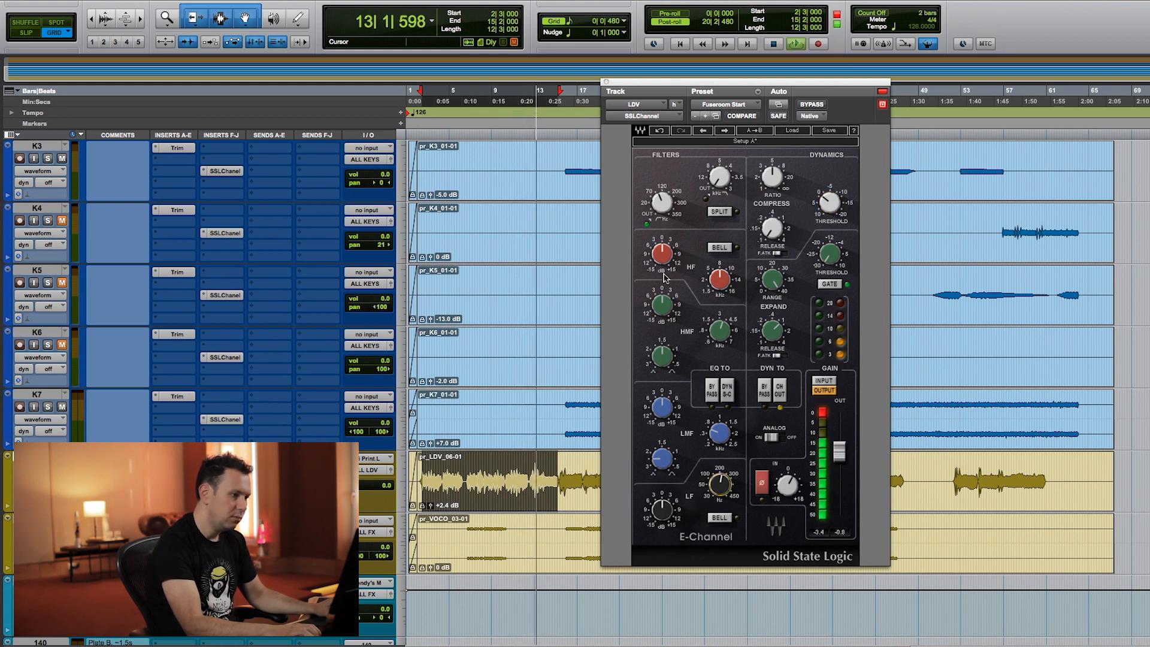
# Sweep a strongly boosted LMF band on LDV, set its Q to 1.50 and pull the gain back
pyautogui.moveTo(666, 414); pyautogui.dragTo(666, 386)
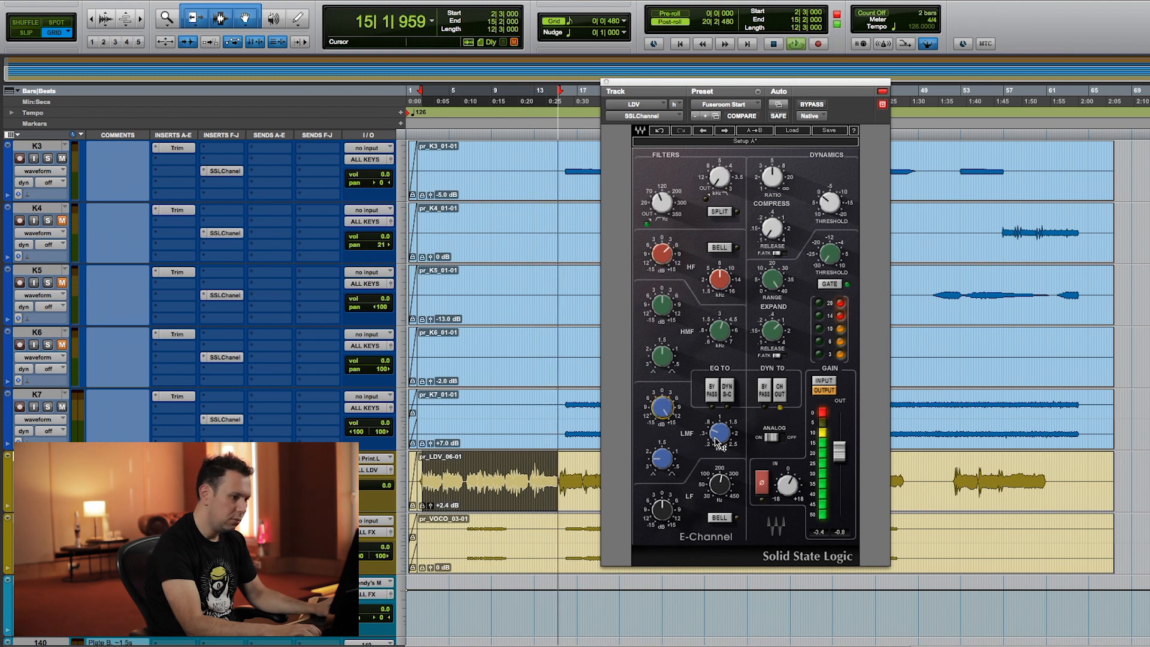
pyautogui.click(662, 459)
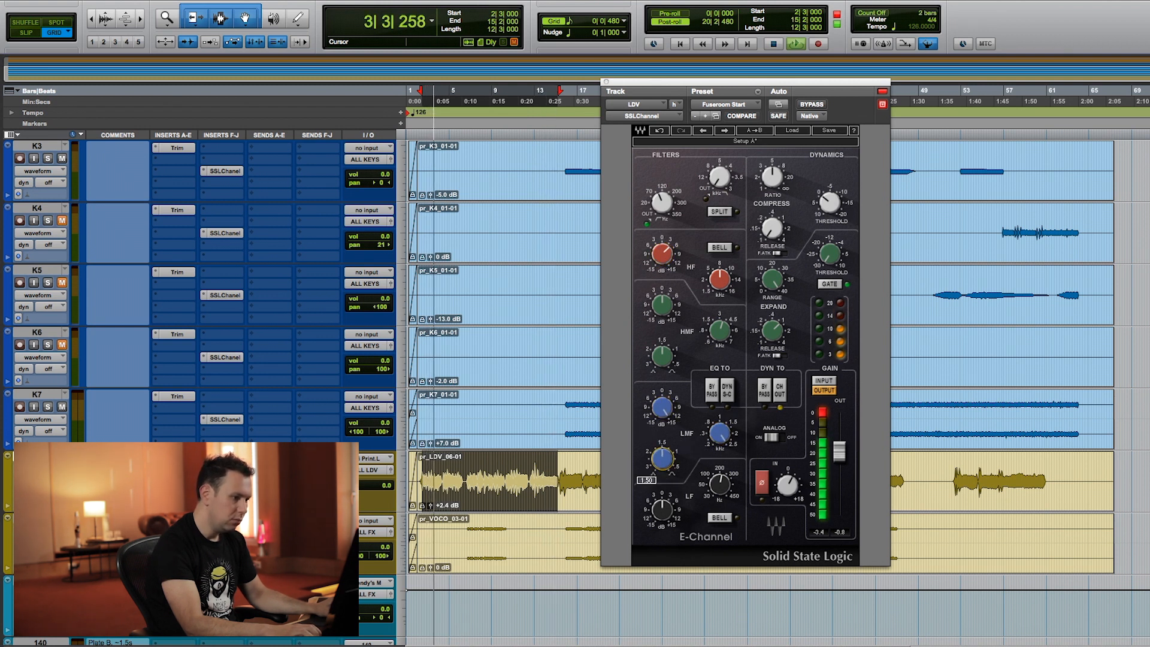
pyautogui.moveTo(663, 408); pyautogui.dragTo(663, 429)
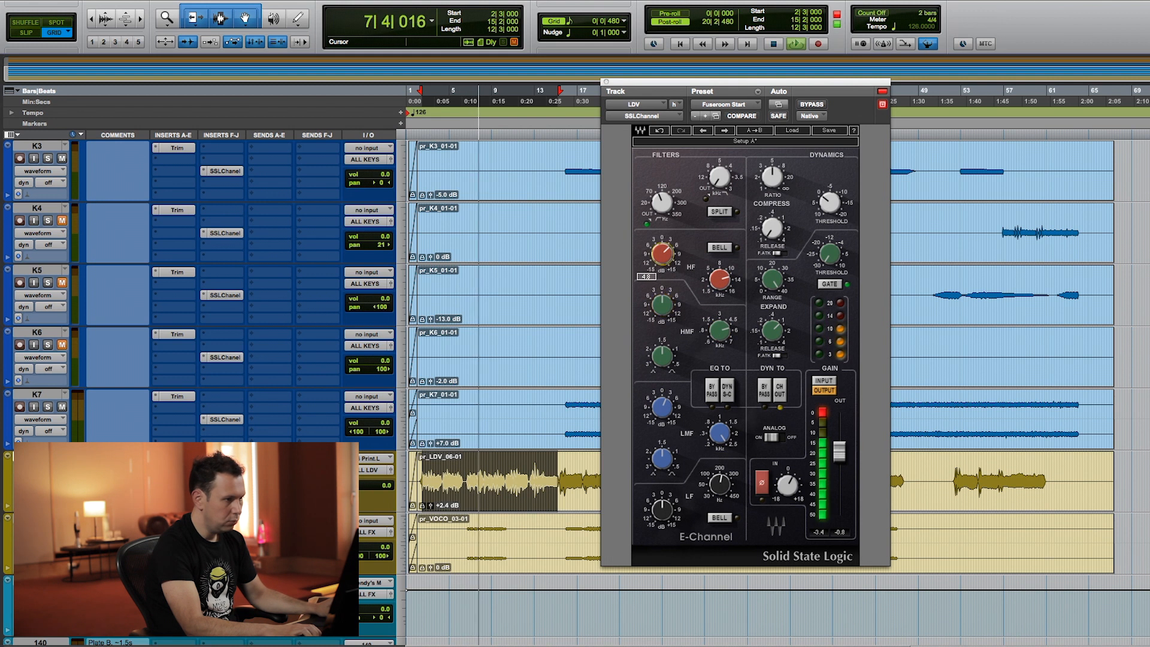
# Raise the HF frequency on LDV, switch that band to bell and slightly boost the HMF band at an adjusted frequency
pyautogui.moveTo(720, 280)
pyautogui.mouseDown()
pyautogui.moveTo(720, 259)
pyautogui.moveTo(662, 264)
pyautogui.moveTo(720, 286)
pyautogui.mouseUp()
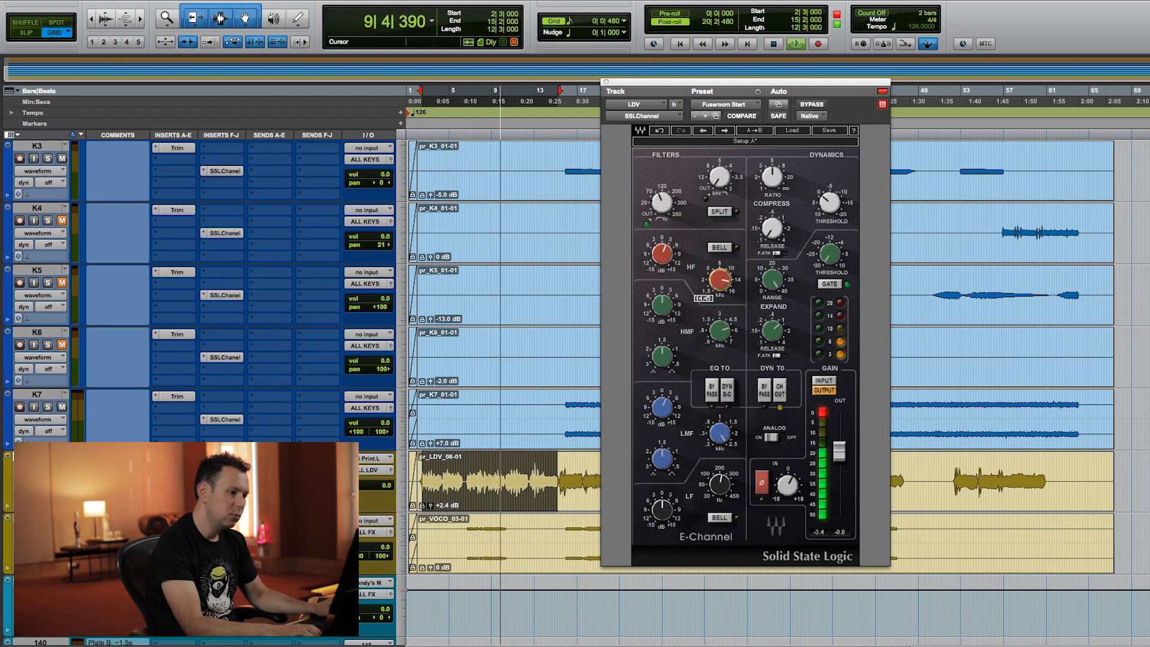
pyautogui.click(719, 250)
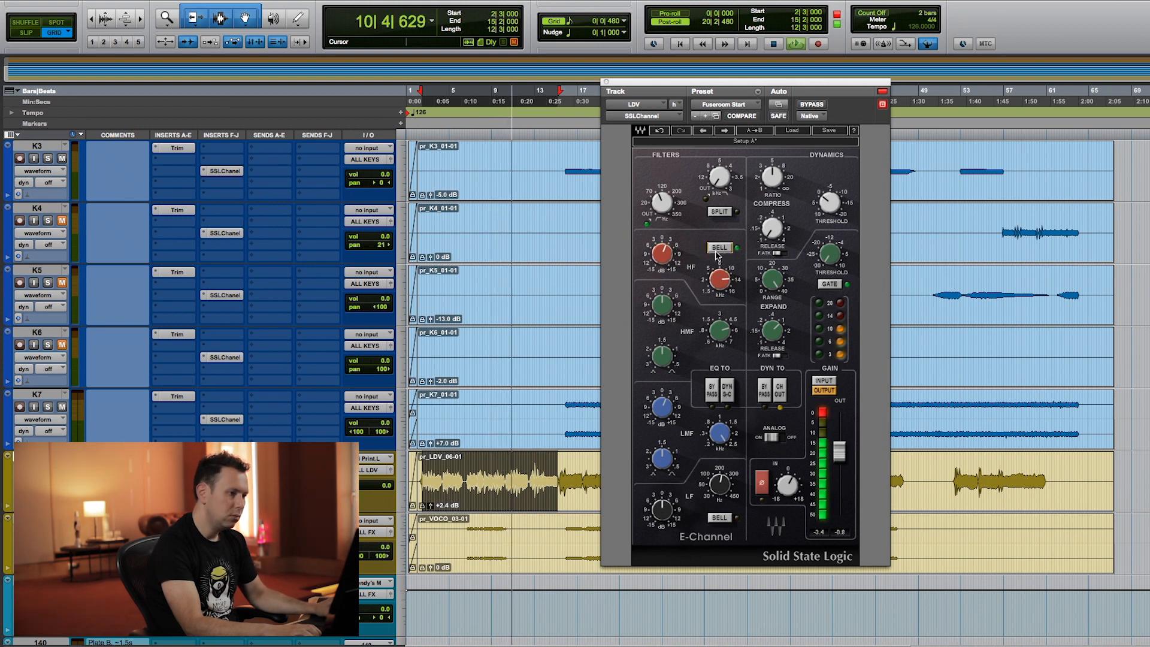
pyautogui.moveTo(662, 305)
pyautogui.mouseDown()
pyautogui.moveTo(662, 273)
pyautogui.moveTo(662, 303)
pyautogui.mouseUp()
pyautogui.moveTo(720, 330); pyautogui.dragTo(720, 330)
pyautogui.moveTo(662, 306); pyautogui.dragTo(662, 306)
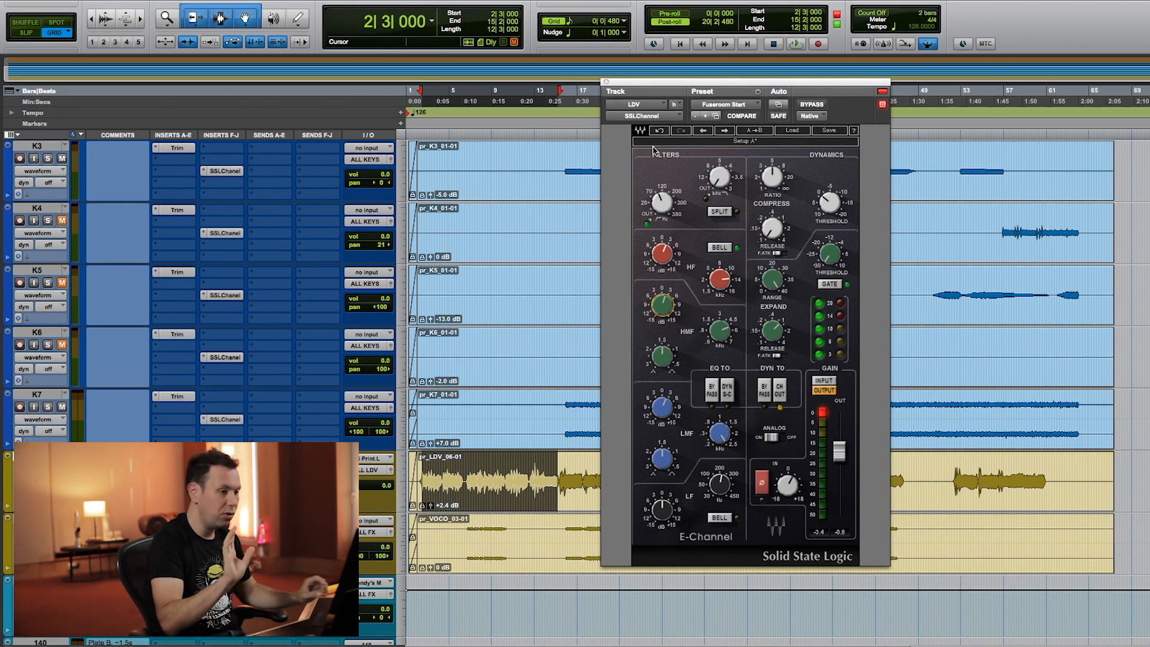
# Play the last LDV vocal phrase from 52|2|480 to 61|1|000 and raise the track's output fader to 0.8 dB
pyautogui.click(606, 82)
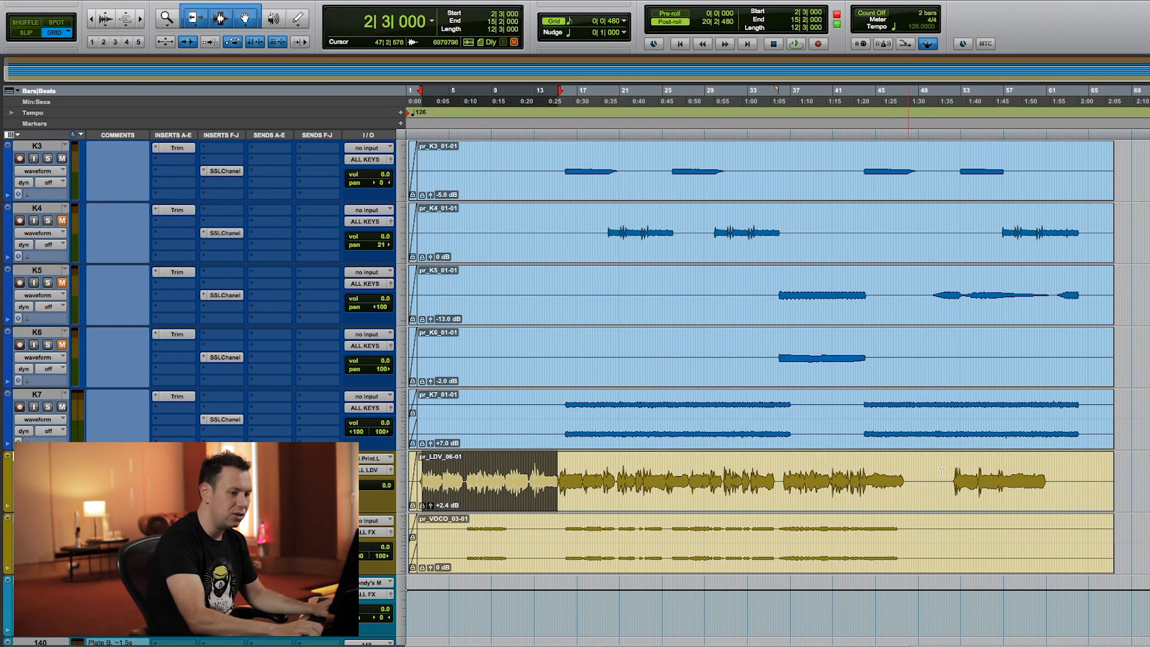
pyautogui.moveTo(954, 475); pyautogui.dragTo(1028, 473)
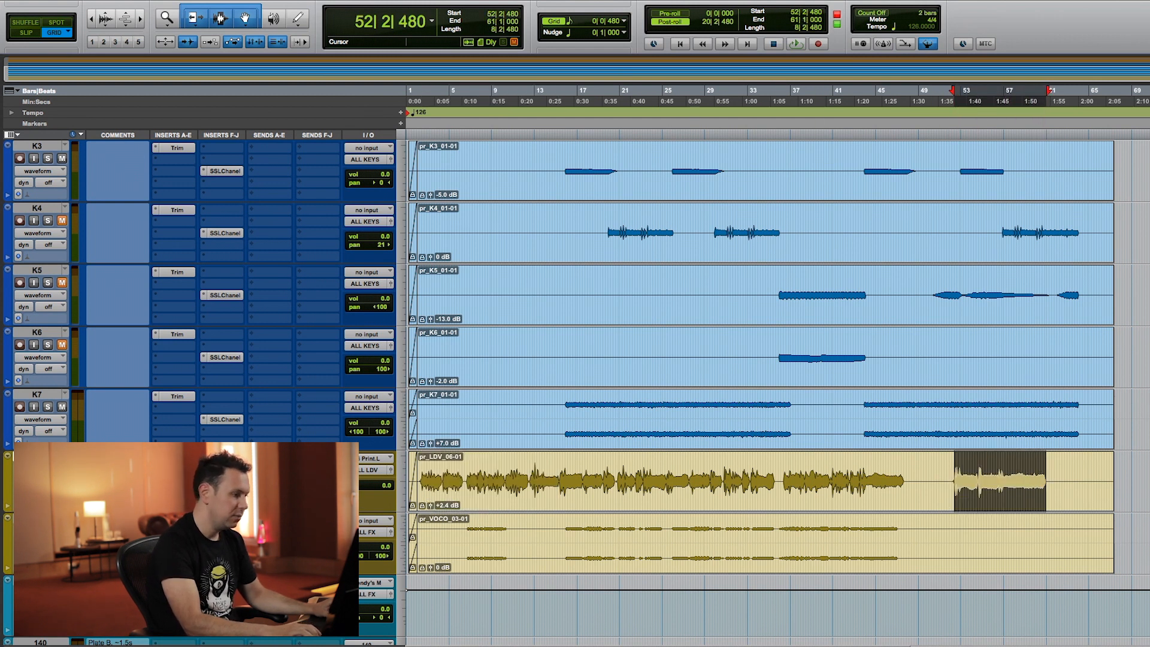
pyautogui.click(225, 481)
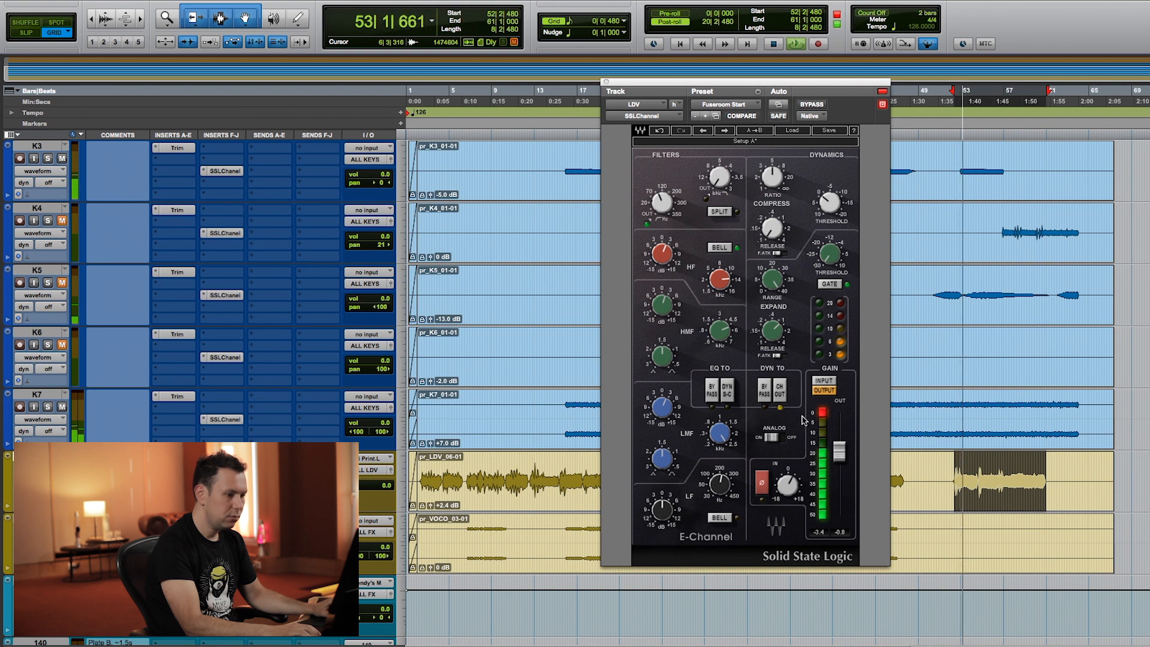
pyautogui.moveTo(840, 452); pyautogui.dragTo(839, 448)
# Switch LDV's LF band to bell and adjust its frequency and gain during playback
pyautogui.moveTo(662, 510)
pyautogui.mouseDown()
pyautogui.moveTo(662, 491)
pyautogui.moveTo(669, 523)
pyautogui.mouseUp()
pyautogui.click(720, 518)
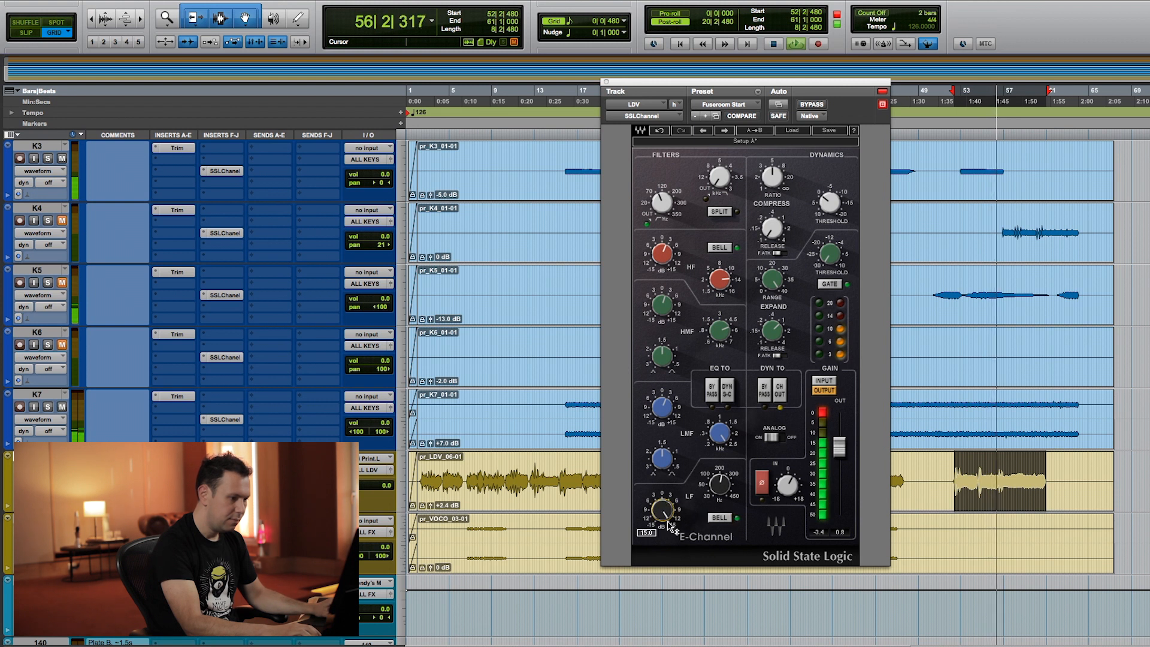
pyautogui.moveTo(721, 485); pyautogui.dragTo(720, 486)
pyautogui.moveTo(662, 511); pyautogui.dragTo(662, 530)
# Readjust LDV's high-pass filter and fine-tune its HF and LF gains, ending with playback stopped
pyautogui.moveTo(654, 214); pyautogui.dragTo(661, 200)
pyautogui.moveTo(662, 254); pyautogui.dragTo(662, 257)
pyautogui.moveTo(662, 510); pyautogui.dragTo(662, 503)
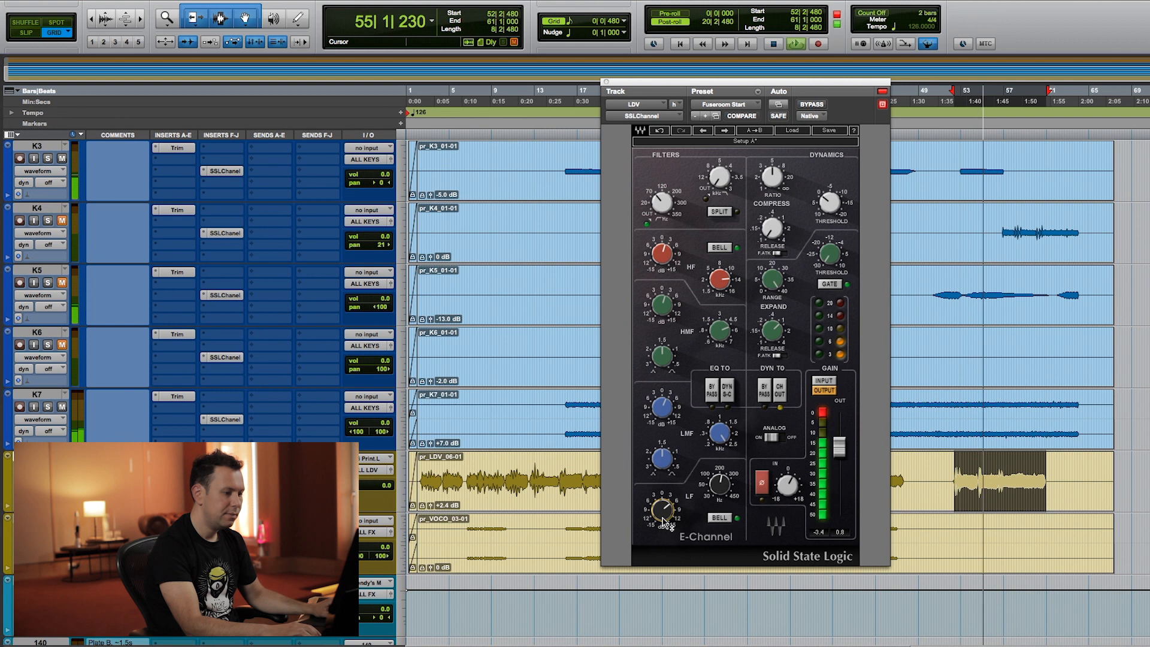
pyautogui.press('space')
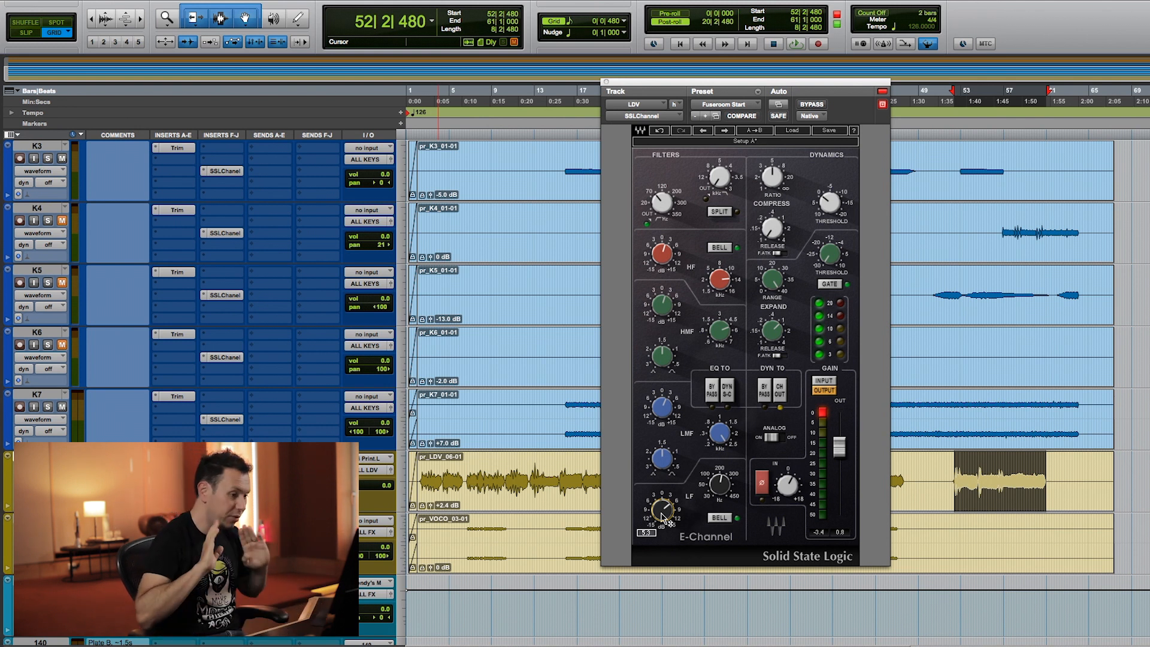
# Play the VOCO backing vocals from 36|2|000 to 46|4|000 with their channel strip open
pyautogui.press('super+w')
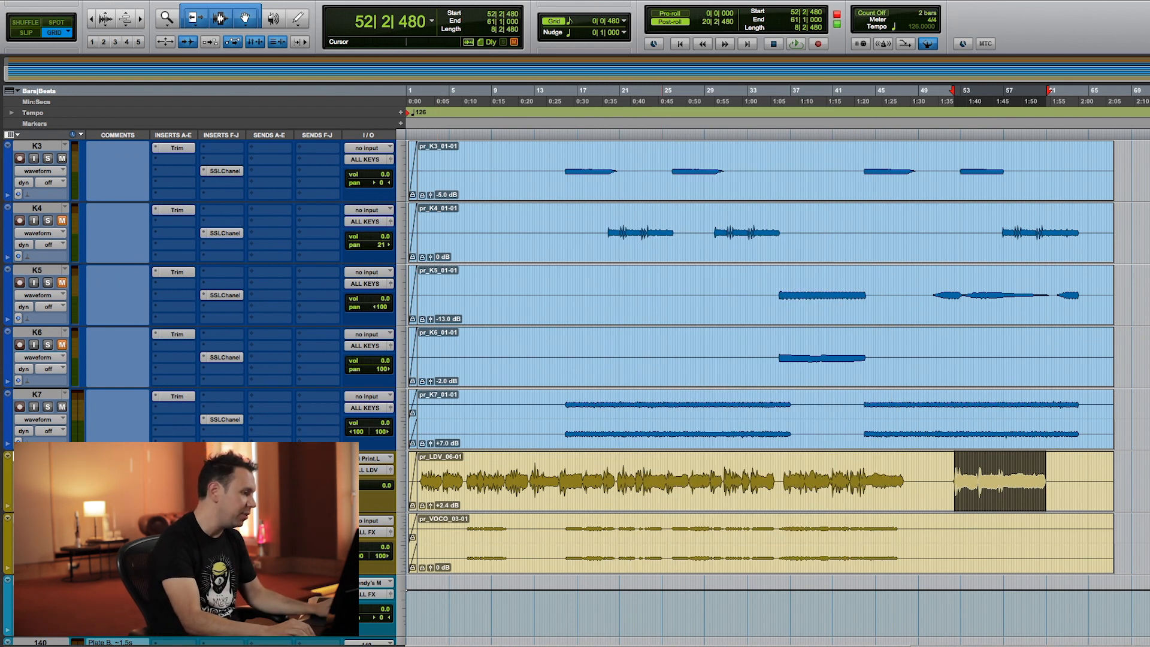
pyautogui.moveTo(782, 532); pyautogui.dragTo(876, 539)
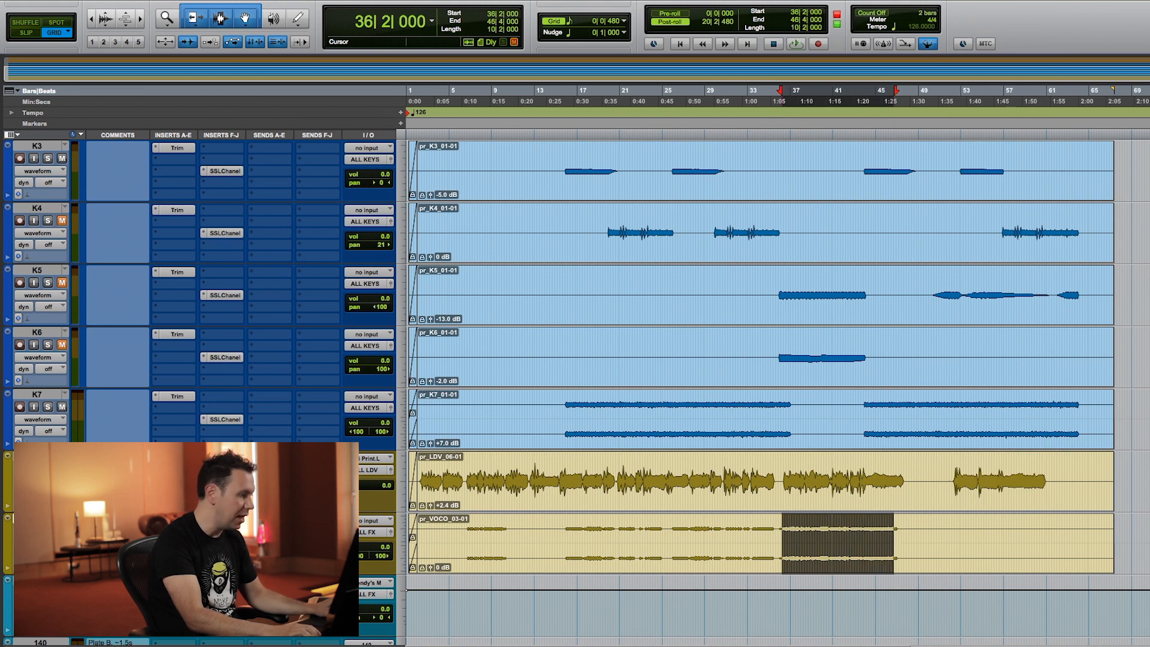
pyautogui.press('space')
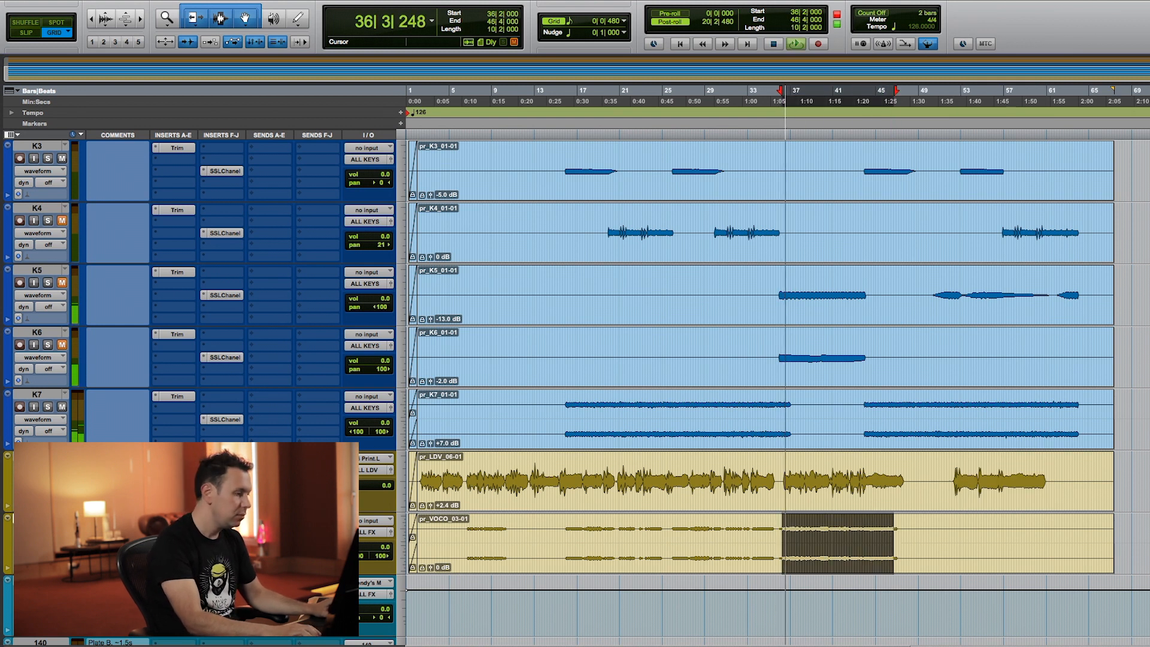
pyautogui.click(225, 544)
pyautogui.moveTo(690, 93); pyautogui.dragTo(508, 105)
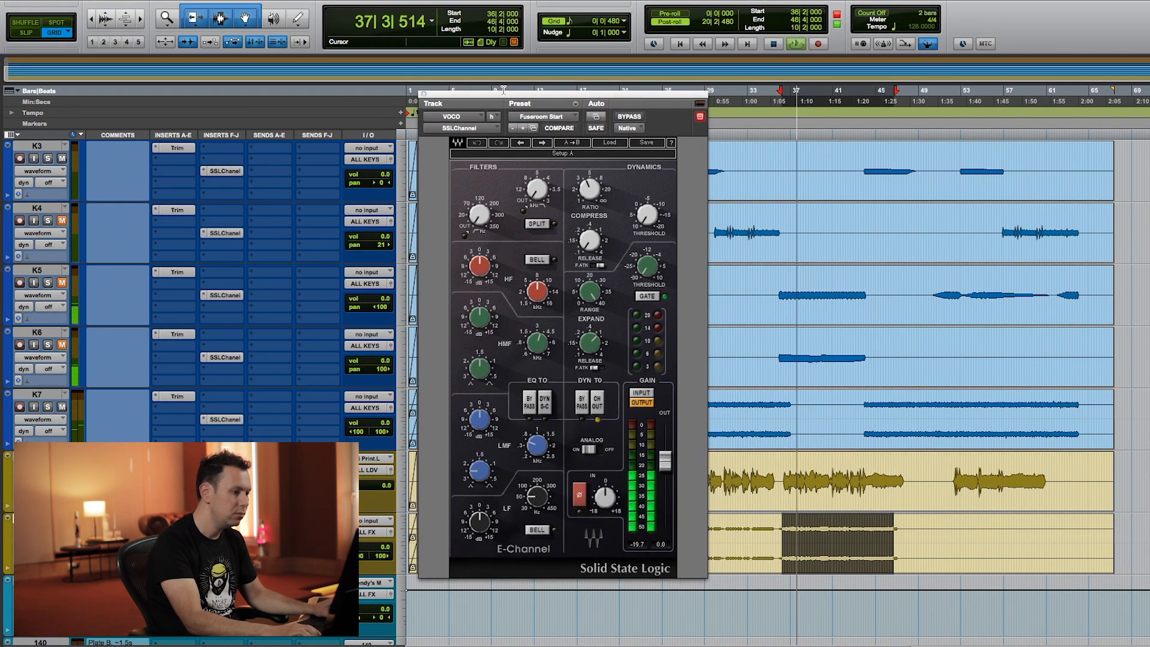
# Boost VOCO's HMF gain, compress it with an adjusted threshold and raised input gain, and lower the output fader to -5.2 dB
pyautogui.moveTo(482, 318); pyautogui.dragTo(482, 284)
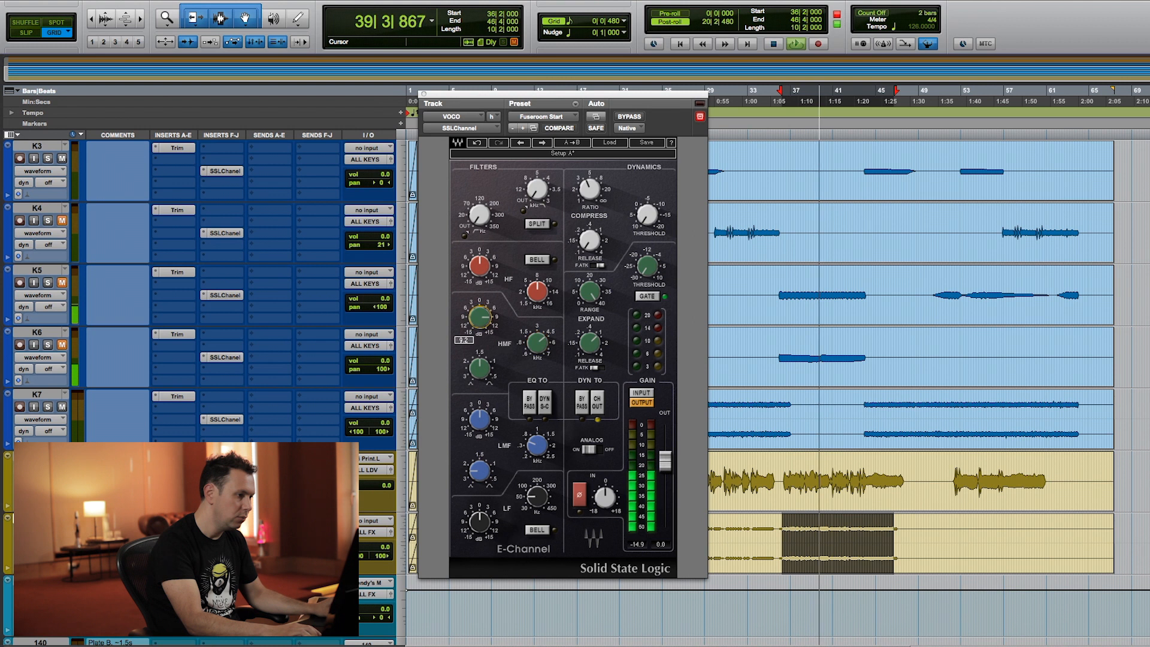
pyautogui.moveTo(650, 215); pyautogui.dragTo(650, 180)
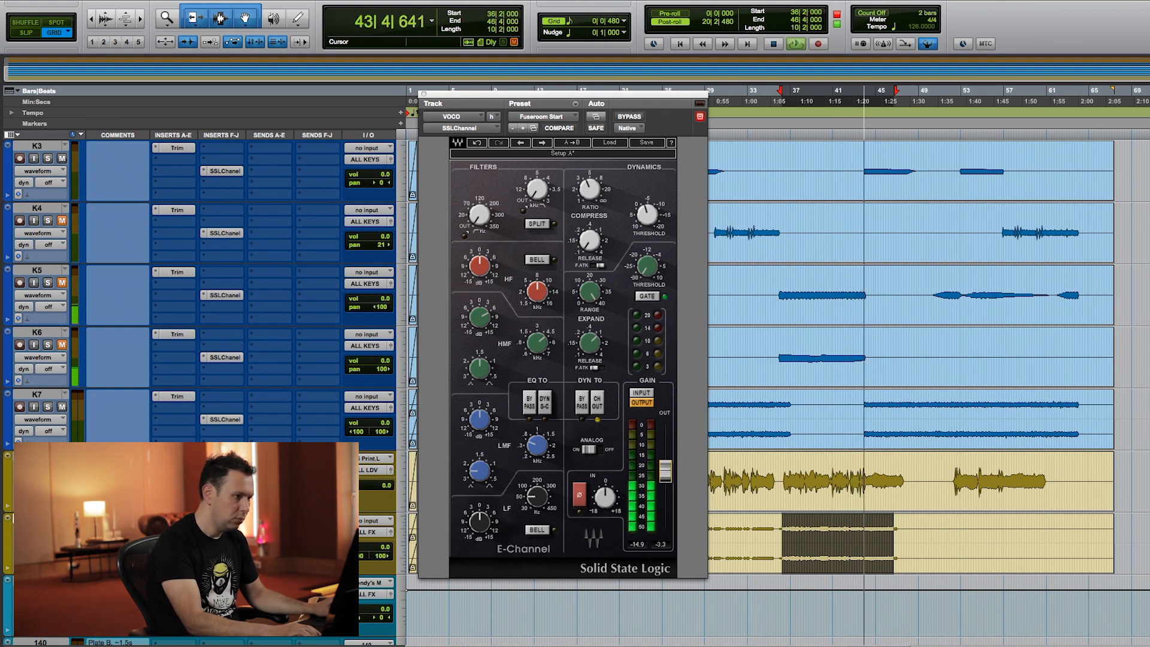
pyautogui.moveTo(606, 500); pyautogui.dragTo(606, 464)
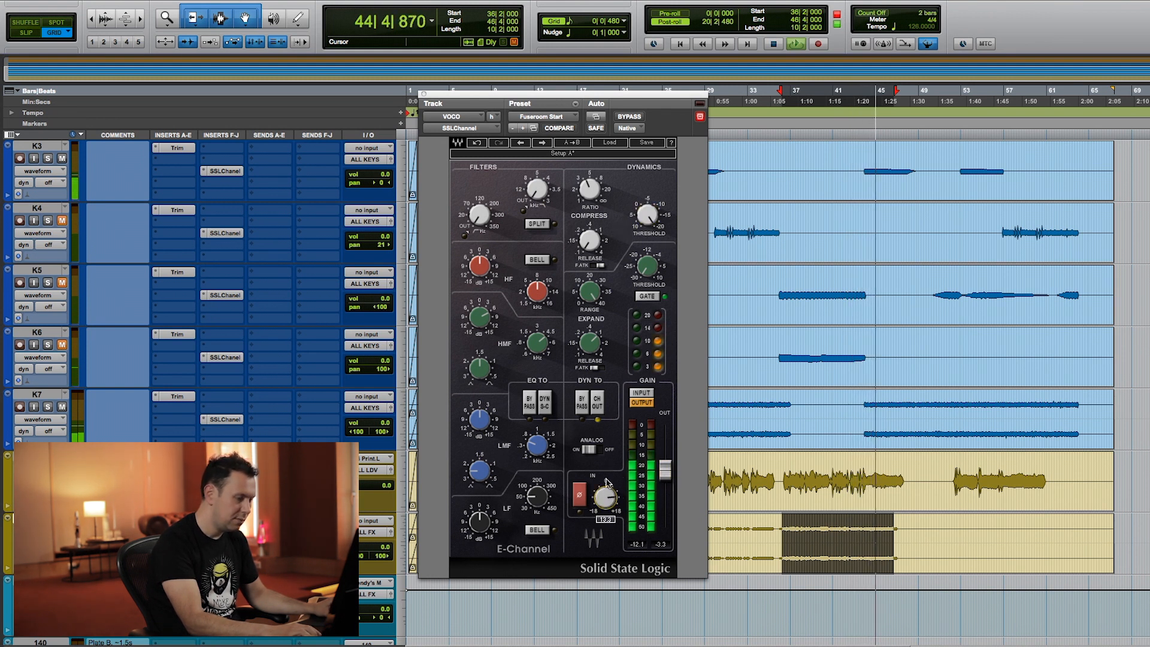
pyautogui.moveTo(648, 216); pyautogui.dragTo(647, 227)
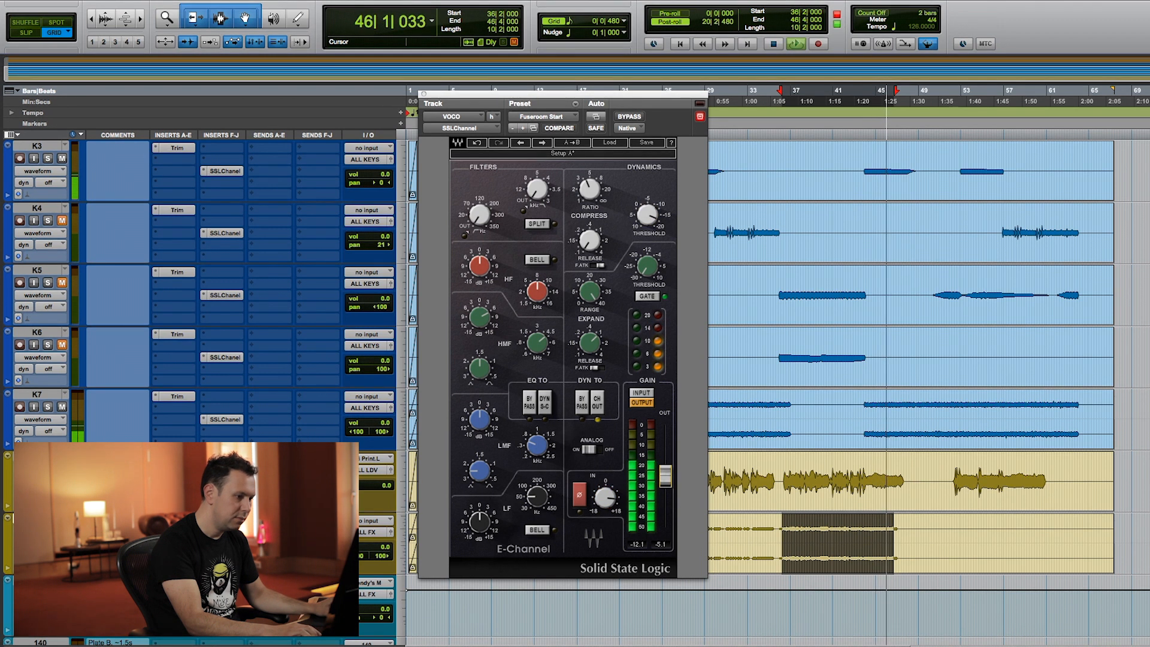
pyautogui.press('space')
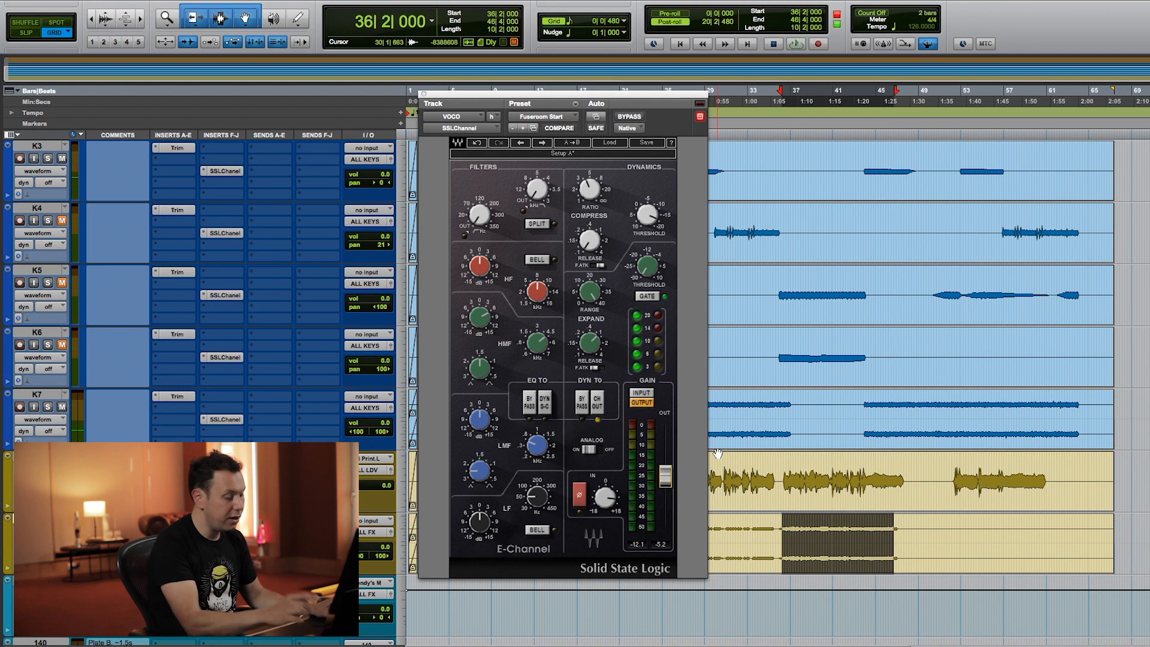
# Play the earlier VOCO section from 16|1|480 to 35|2|480 with its channel strip placed clear of the selection
pyautogui.press('super+w')
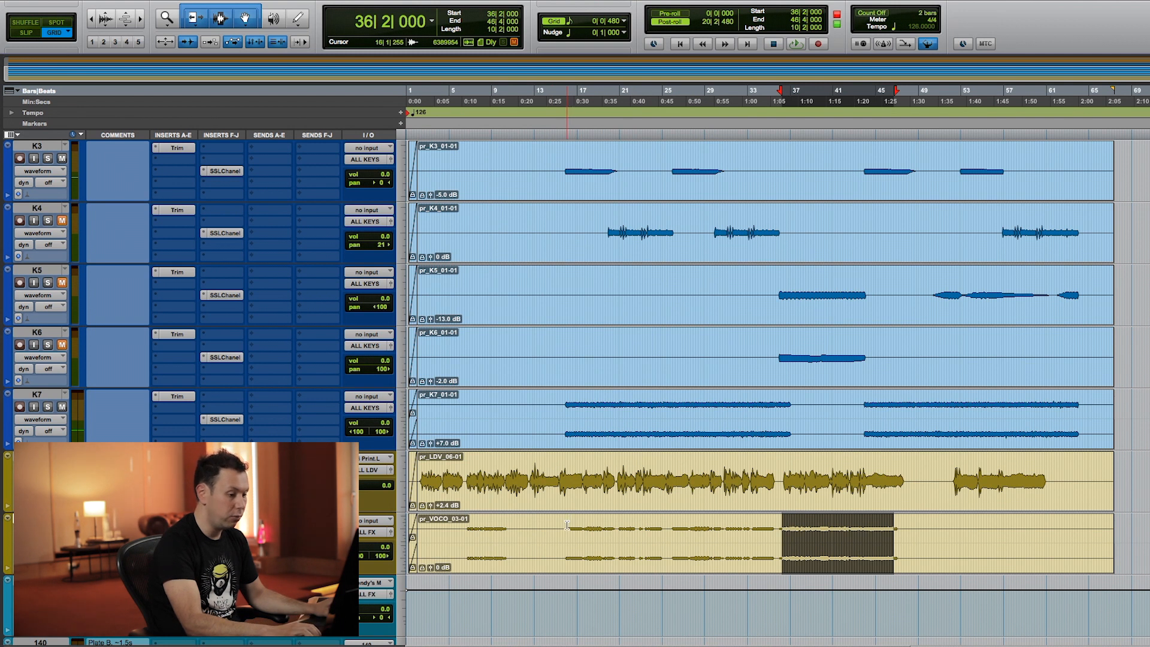
pyautogui.moveTo(567, 525); pyautogui.dragTo(773, 539)
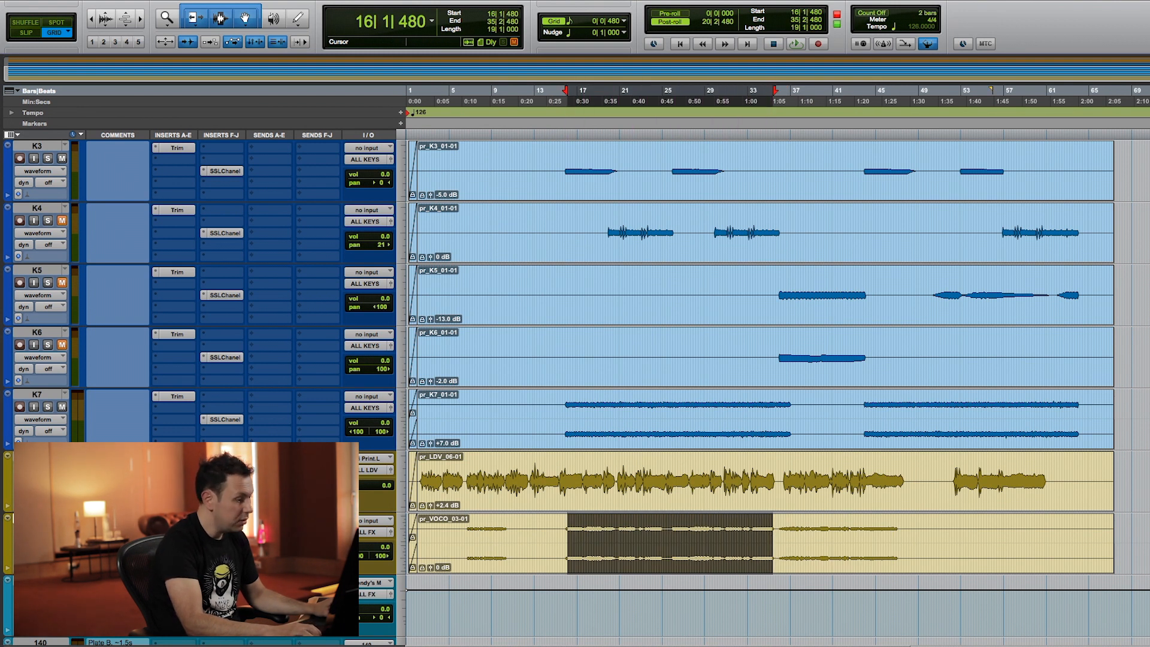
pyautogui.click(223, 544)
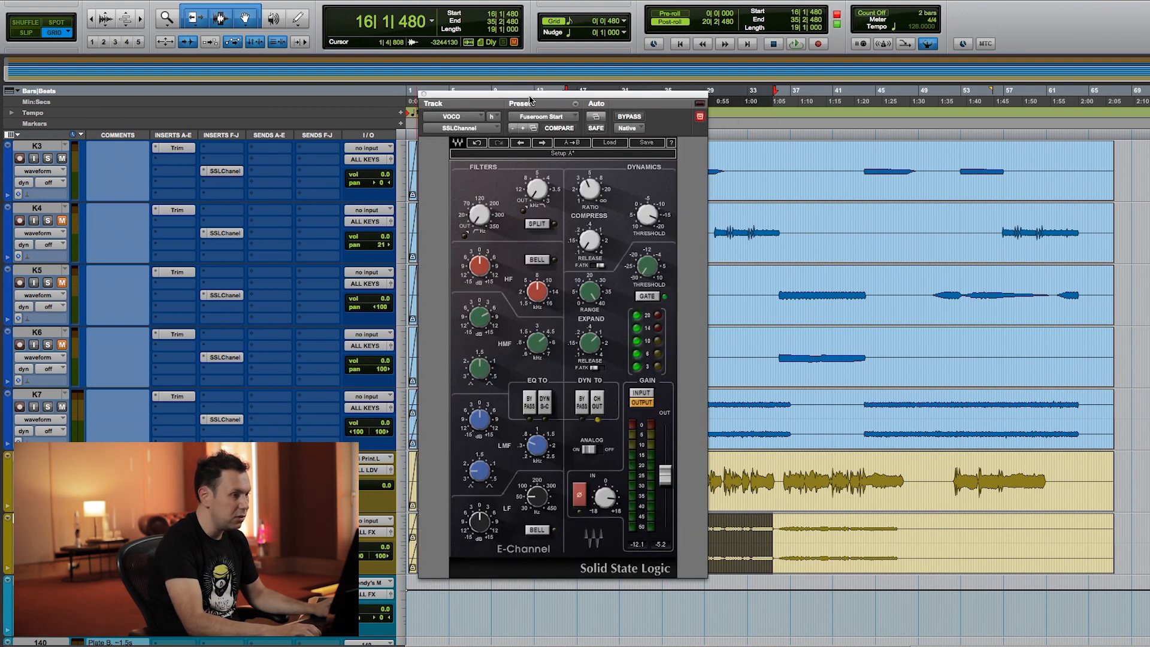
pyautogui.moveTo(530, 100); pyautogui.dragTo(910, 75)
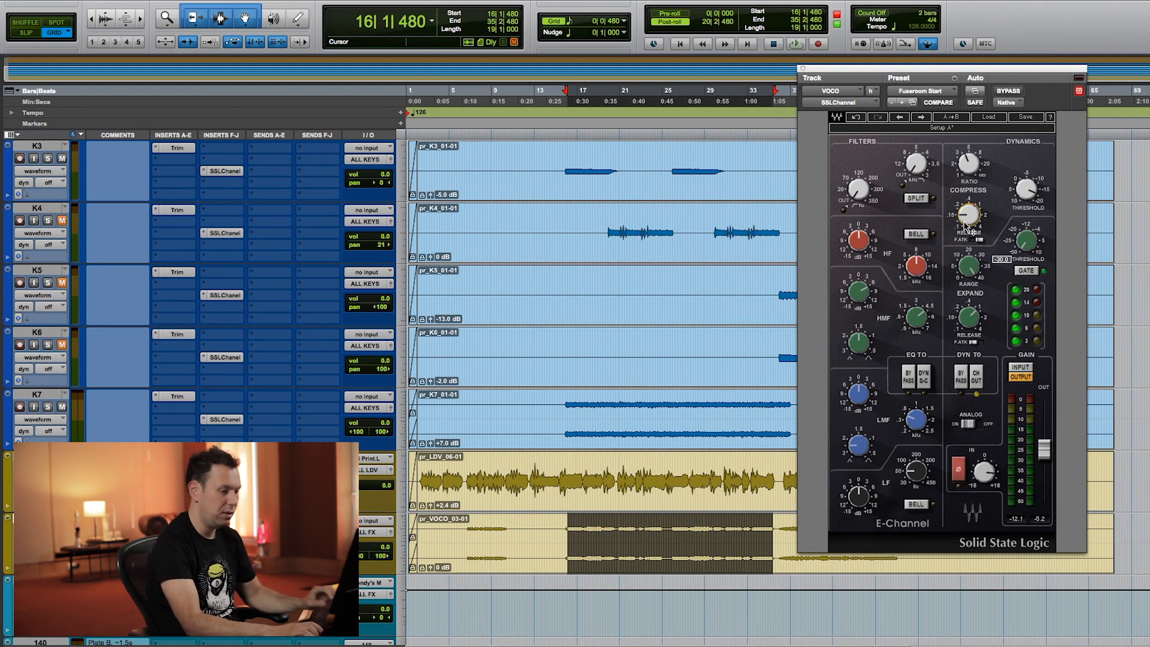
pyautogui.press('space')
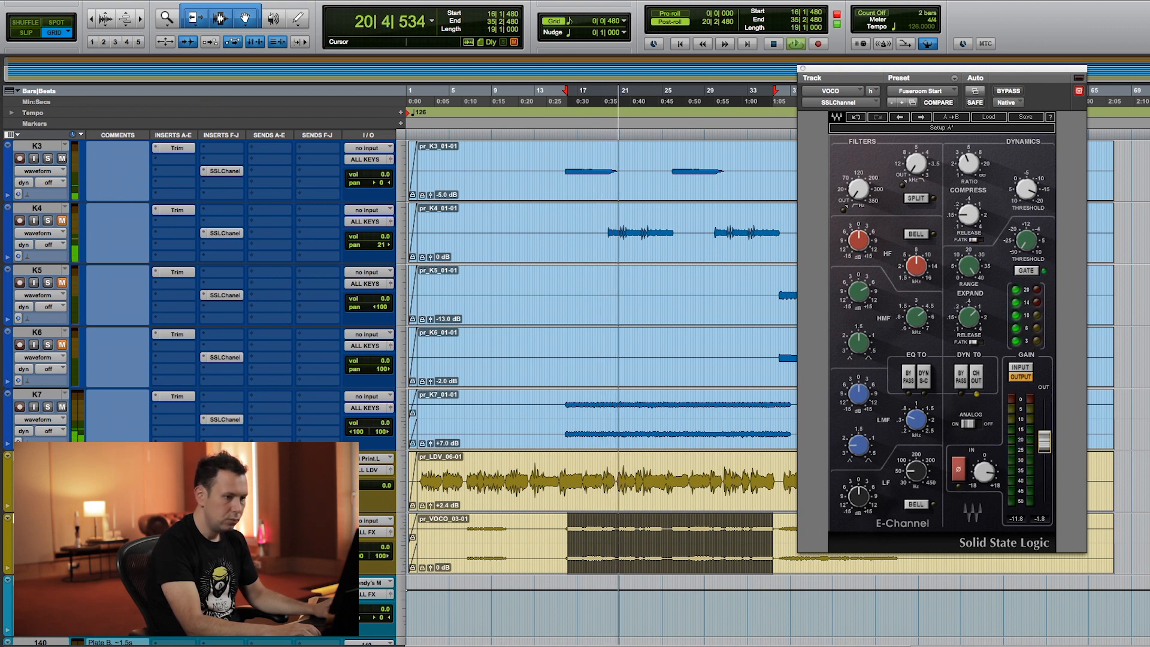
# Raise VOCO's output fader to about 0.2 dB and adjust the gain and frequency of its HF and HMF bands
pyautogui.moveTo(1045, 433); pyautogui.dragTo(1044, 435)
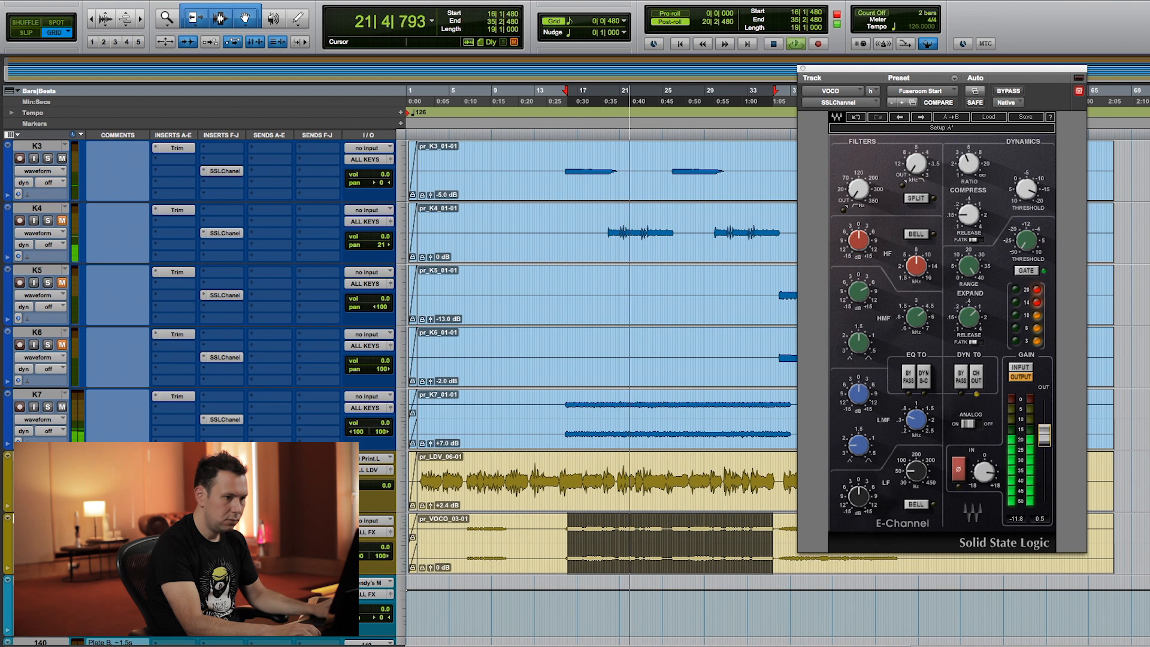
pyautogui.moveTo(859, 241); pyautogui.dragTo(913, 267)
pyautogui.moveTo(916, 318); pyautogui.dragTo(916, 326)
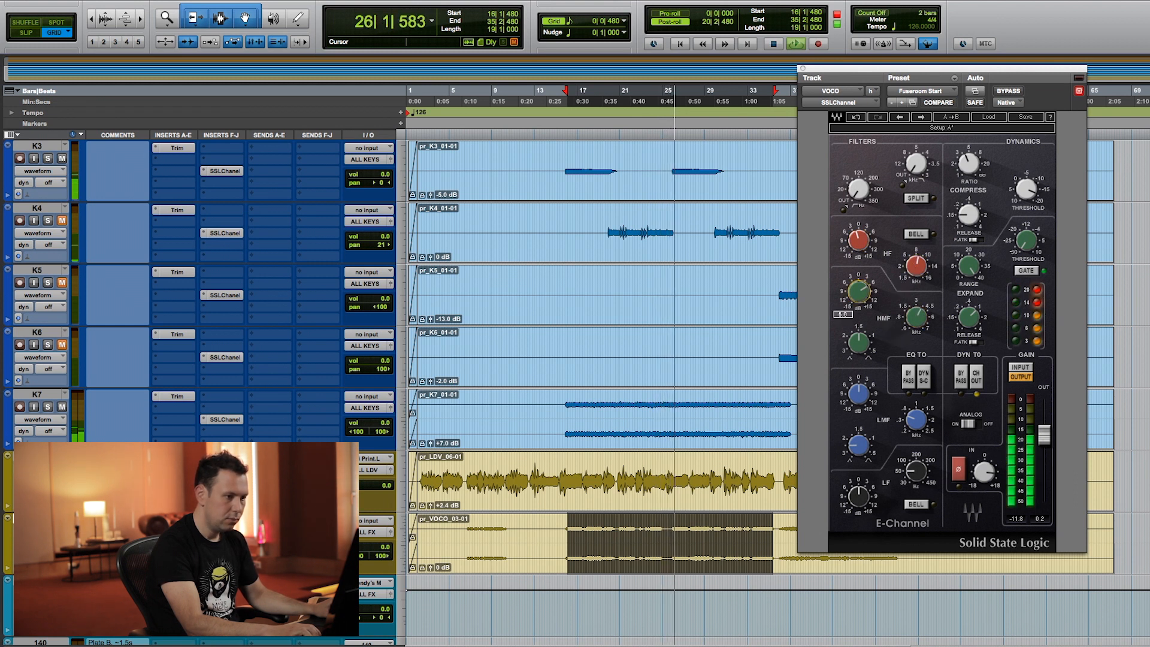
pyautogui.moveTo(859, 292); pyautogui.dragTo(859, 270)
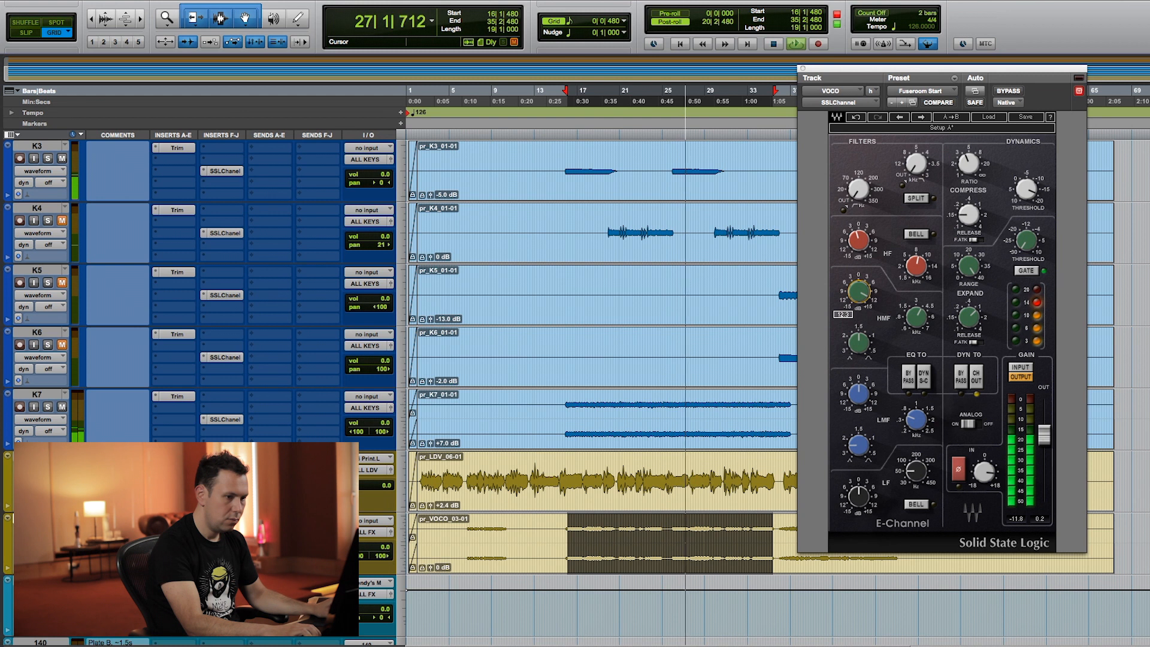
# Fine-tune VOCO's compressor release, lower the output fader to -2.5 dB and readjust the HMF gain
pyautogui.click(969, 214)
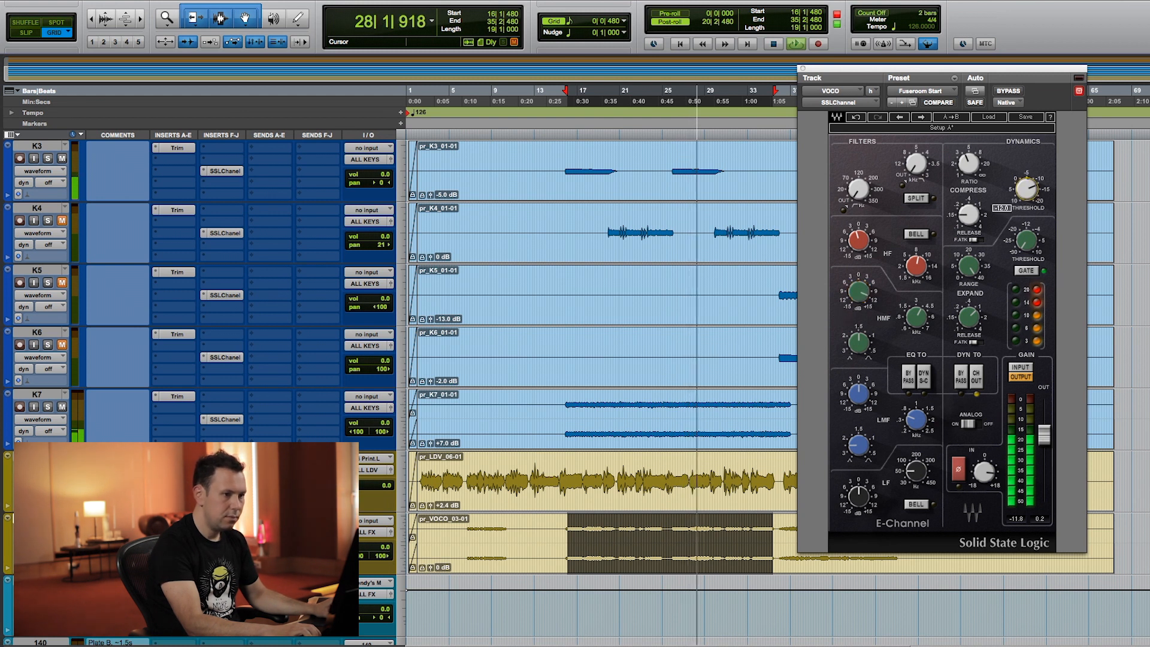
pyautogui.moveTo(968, 214); pyautogui.dragTo(969, 217)
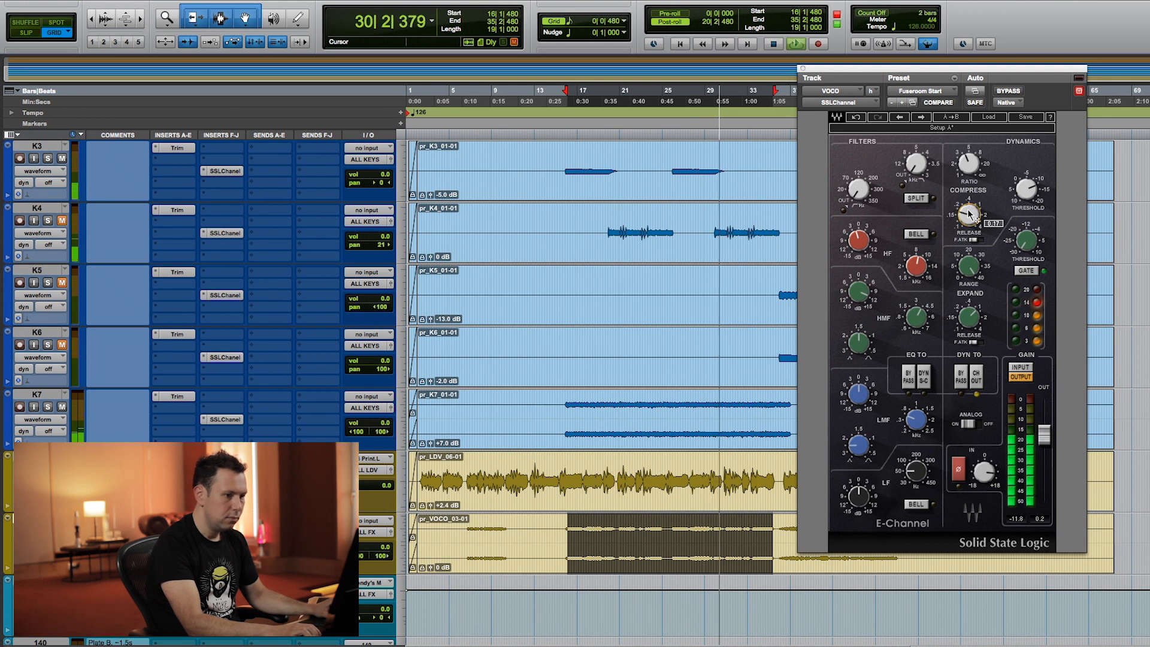
pyautogui.moveTo(1044, 435)
pyautogui.mouseDown()
pyautogui.moveTo(1045, 497)
pyautogui.moveTo(1044, 446)
pyautogui.mouseUp()
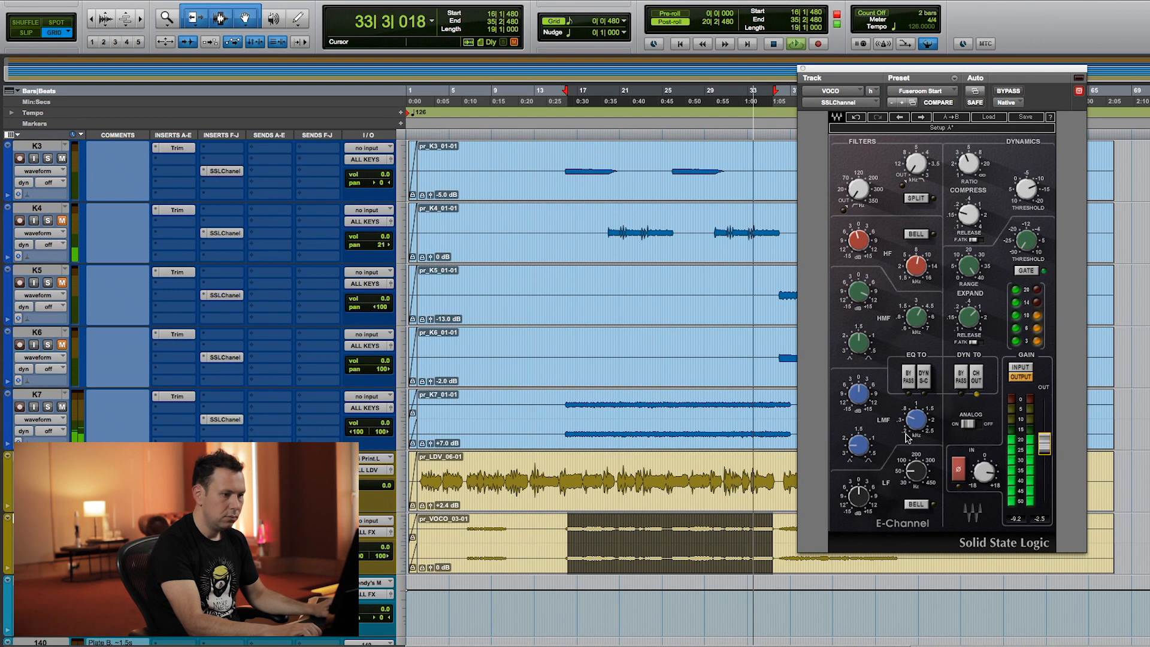
pyautogui.moveTo(859, 292); pyautogui.dragTo(859, 310)
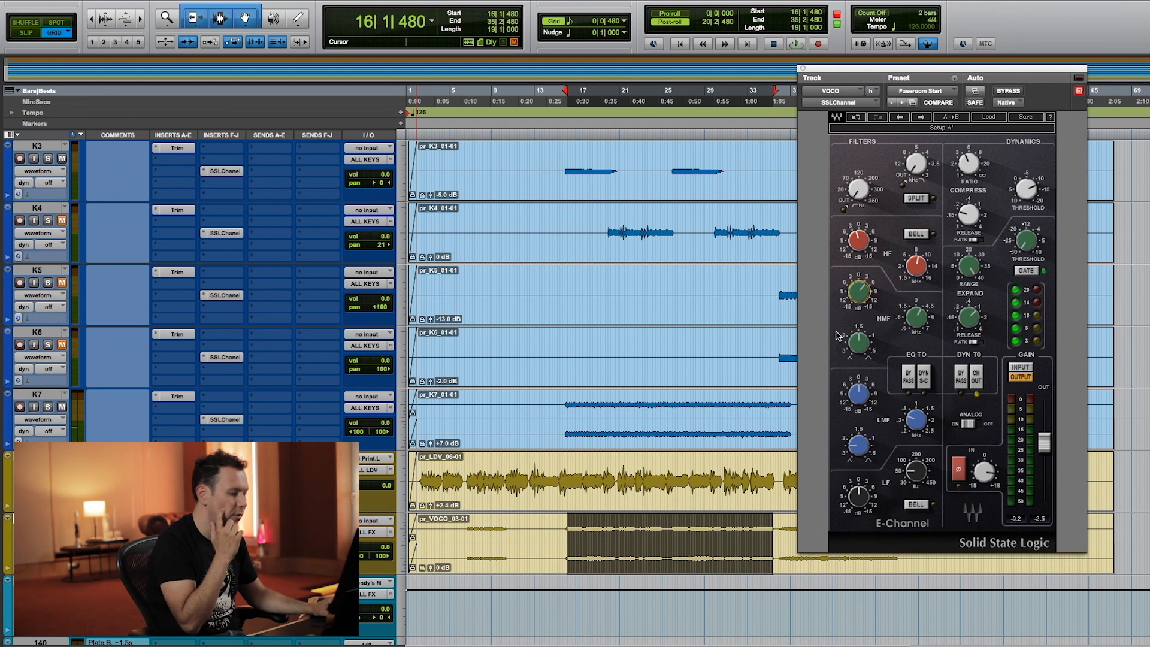
# Review the Wendy's, 140, Dly CH and Dly VER effects tracks with their automation, and return to the keyboard and vocal tracks
pyautogui.scroll(-5, 509, 373)
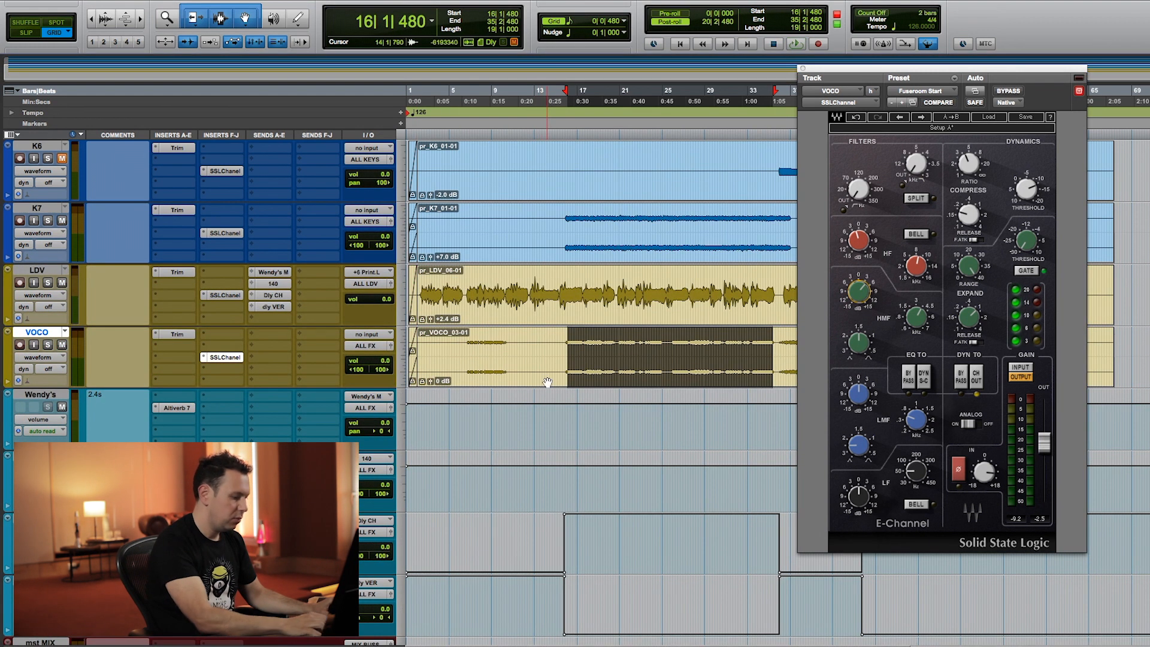
pyautogui.scroll(-2, 552, 390)
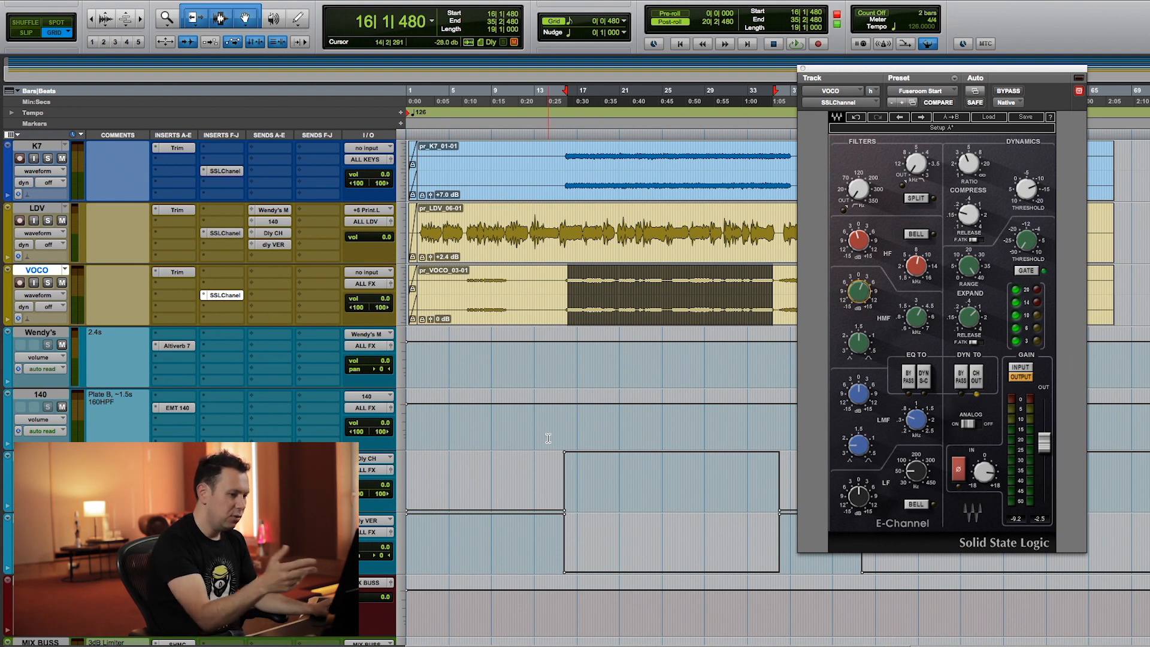
pyautogui.scroll(-2, 539, 425)
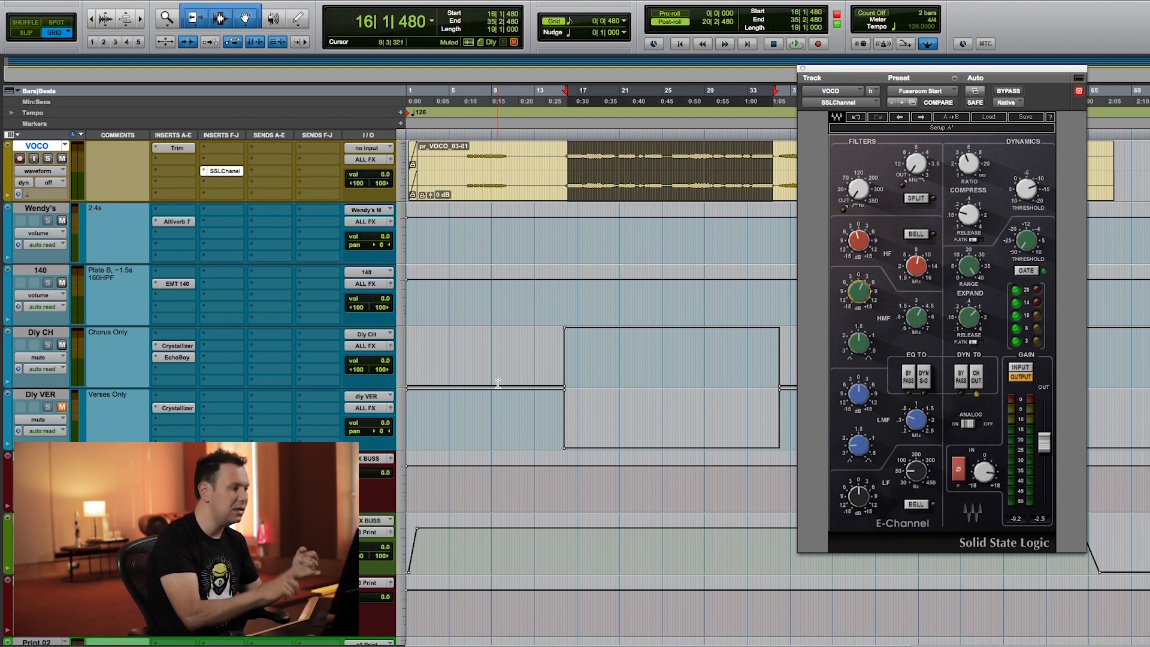
pyautogui.press('super+w')
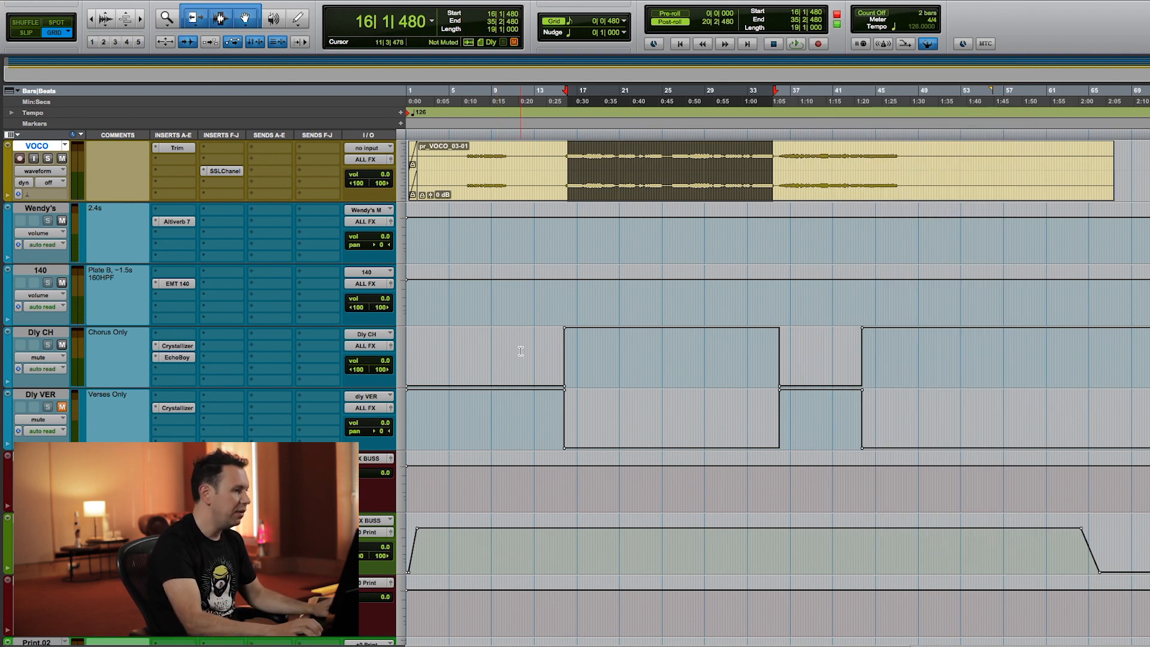
pyautogui.scroll(3, 521, 351)
pyautogui.moveTo(565, 335); pyautogui.dragTo(886, 342)
pyautogui.scroll(3, 827, 324)
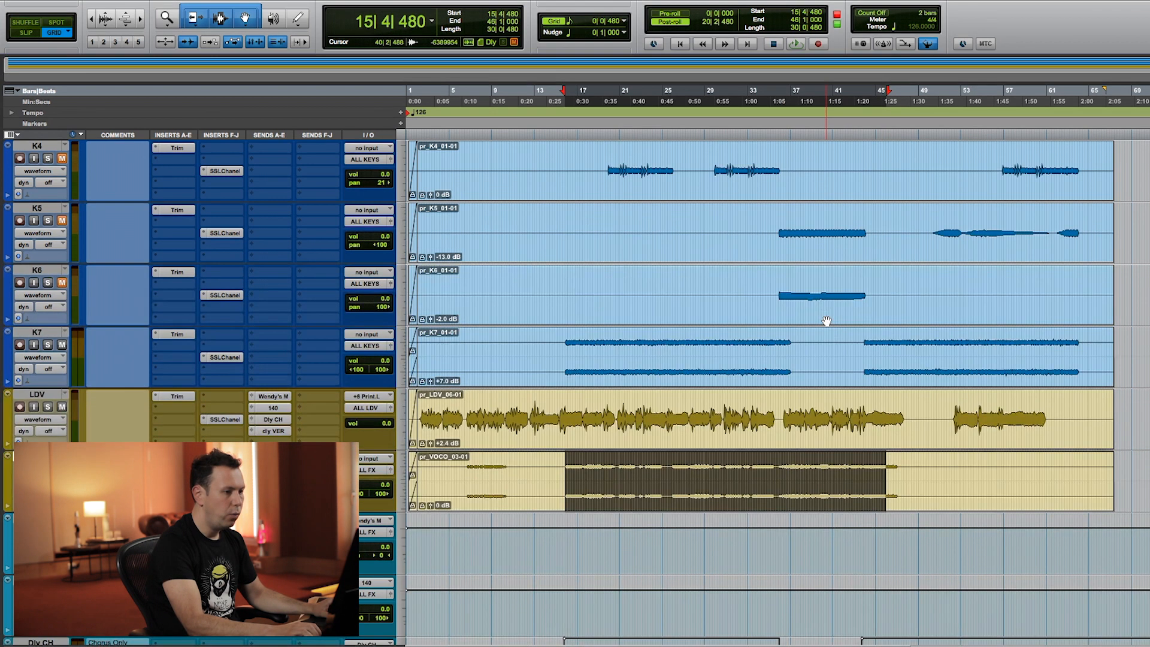
# Select K5 and K6 from 35|4|480 to 43|4|000 and place both of their channel strips side by side
pyautogui.moveTo(779, 295); pyautogui.dragTo(830, 294)
pyautogui.moveTo(842, 334); pyautogui.dragTo(861, 358)
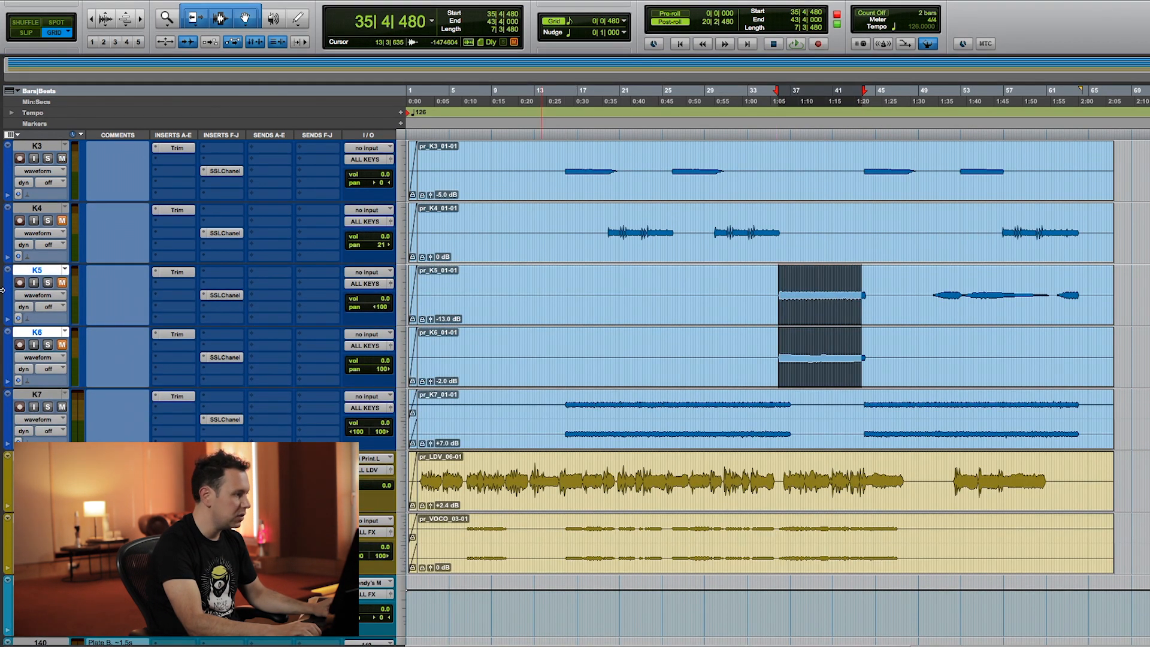
pyautogui.click(225, 295)
pyautogui.click(219, 357)
pyautogui.moveTo(197, 1); pyautogui.dragTo(880, 120)
pyautogui.moveTo(841, 78); pyautogui.dragTo(361, 113)
pyautogui.moveTo(730, 118); pyautogui.dragTo(857, 103)
# Play the K5 and K6 passage, high-pass filter both tracks, boost the LMF band and adjust the compressor threshold
pyautogui.press('space')
pyautogui.moveTo(381, 433); pyautogui.dragTo(383, 414)
pyautogui.moveTo(379, 226); pyautogui.dragTo(379, 205)
pyautogui.moveTo(884, 217); pyautogui.dragTo(884, 207)
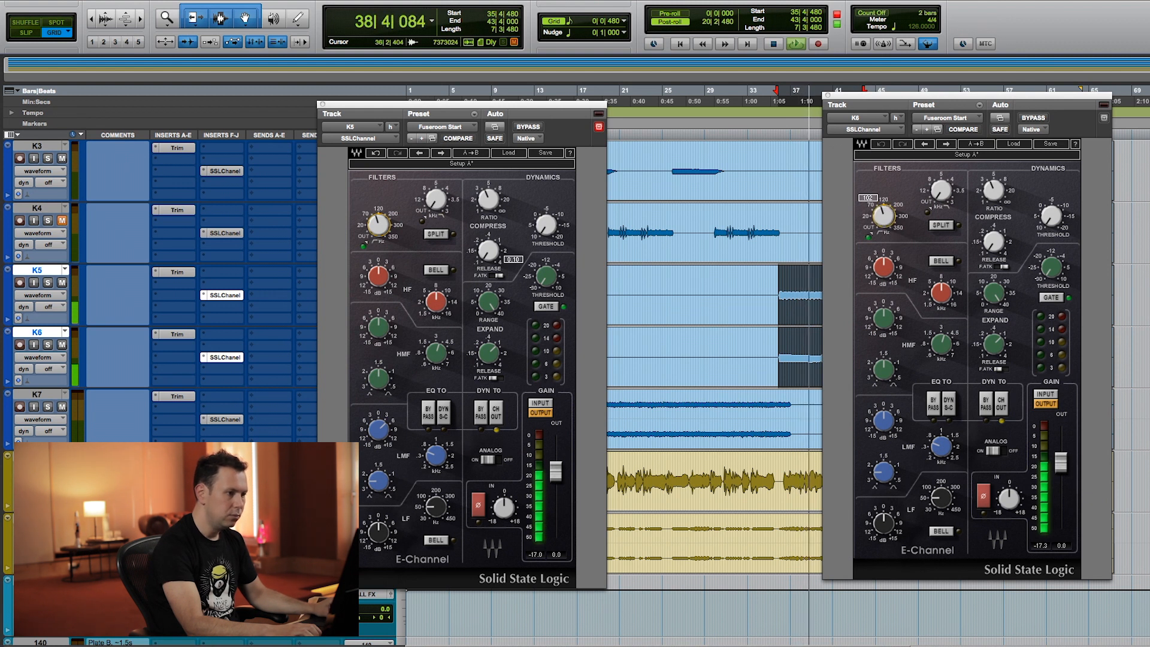
pyautogui.moveTo(554, 232); pyautogui.dragTo(554, 252)
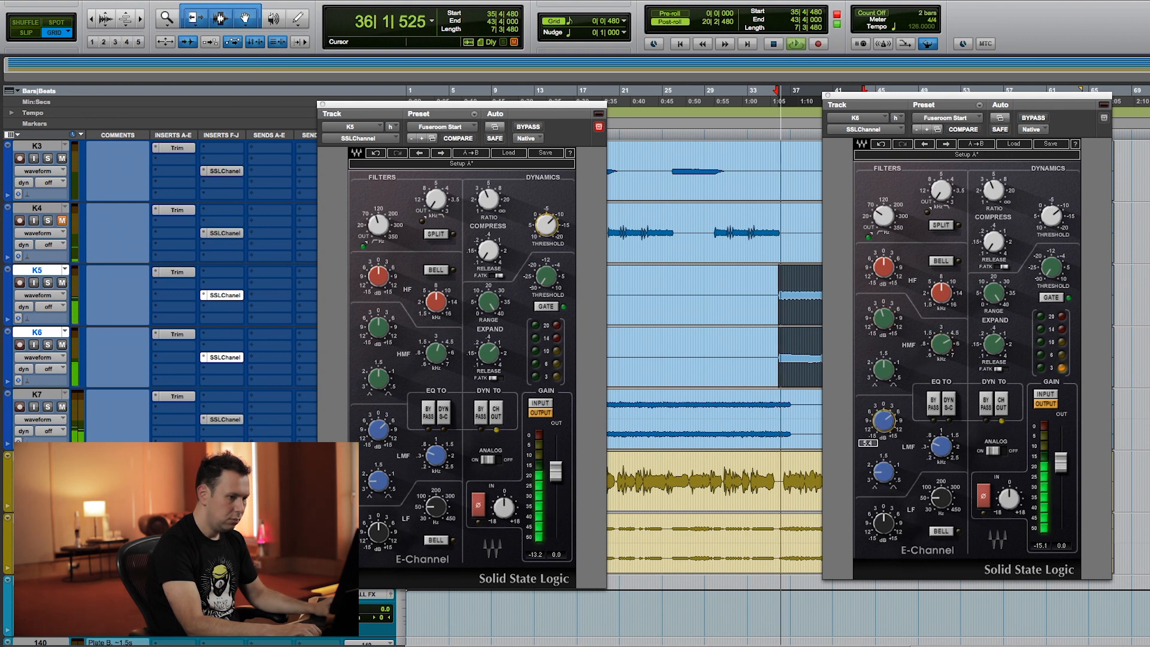
# Lower the output faders to -1.9 dB on K6 and -2.2 dB on K5, and adjust K5's HMF gain and frequency
pyautogui.moveTo(1061, 463); pyautogui.dragTo(1061, 470)
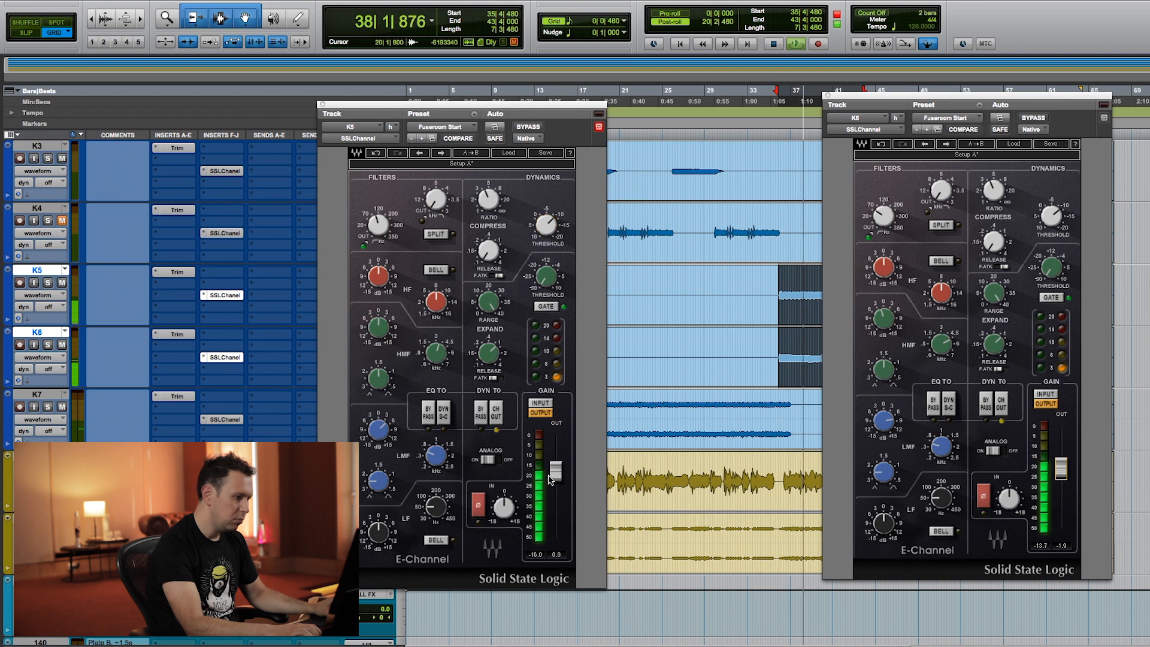
pyautogui.moveTo(556, 473); pyautogui.dragTo(556, 478)
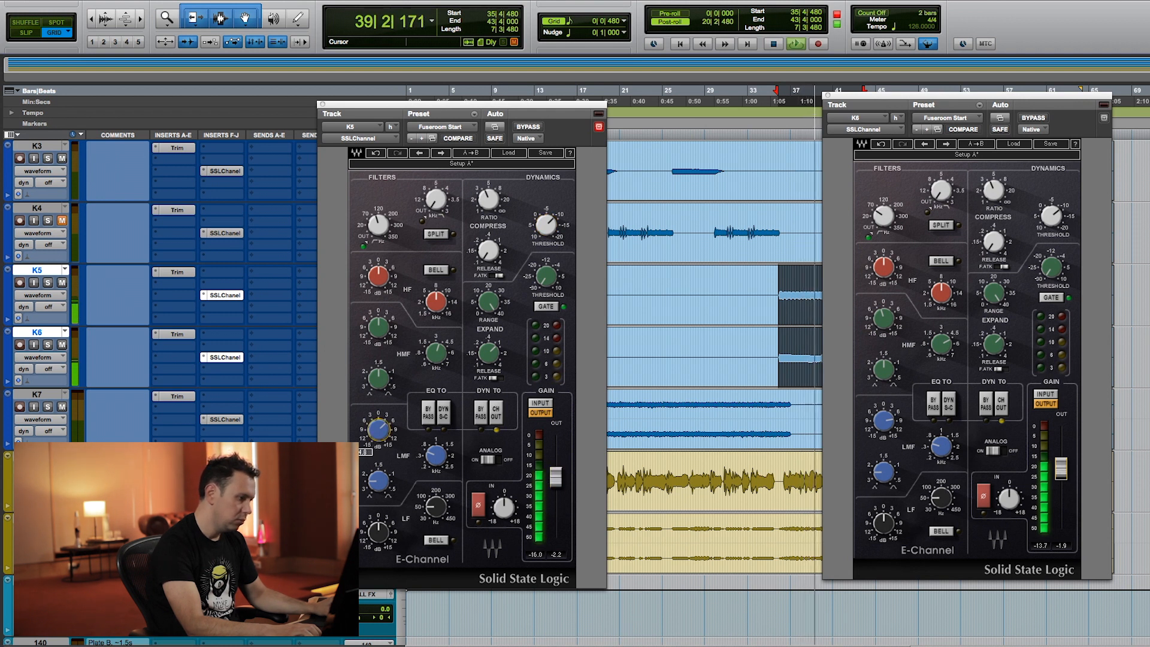
pyautogui.moveTo(379, 336); pyautogui.dragTo(379, 331)
pyautogui.moveTo(436, 353); pyautogui.dragTo(436, 350)
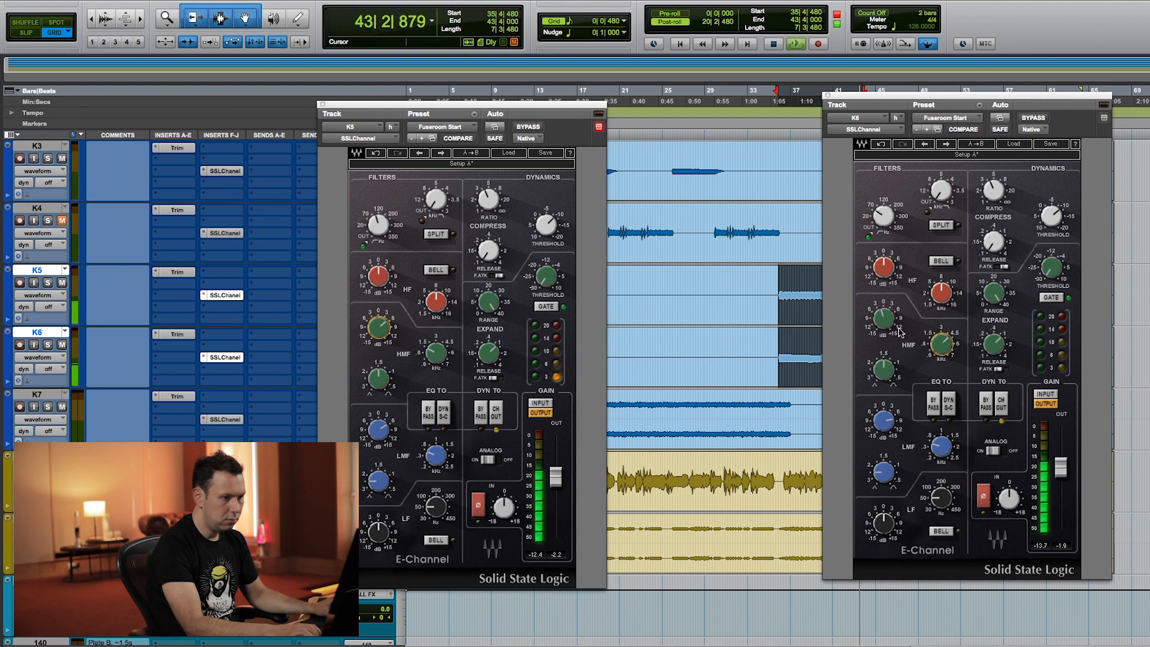
# Adjust K6's HF frequency, low-pass filter it, lower its output to -3.6 dB during soloed playback, and close both channel strips
pyautogui.moveTo(941, 293); pyautogui.dragTo(941, 290)
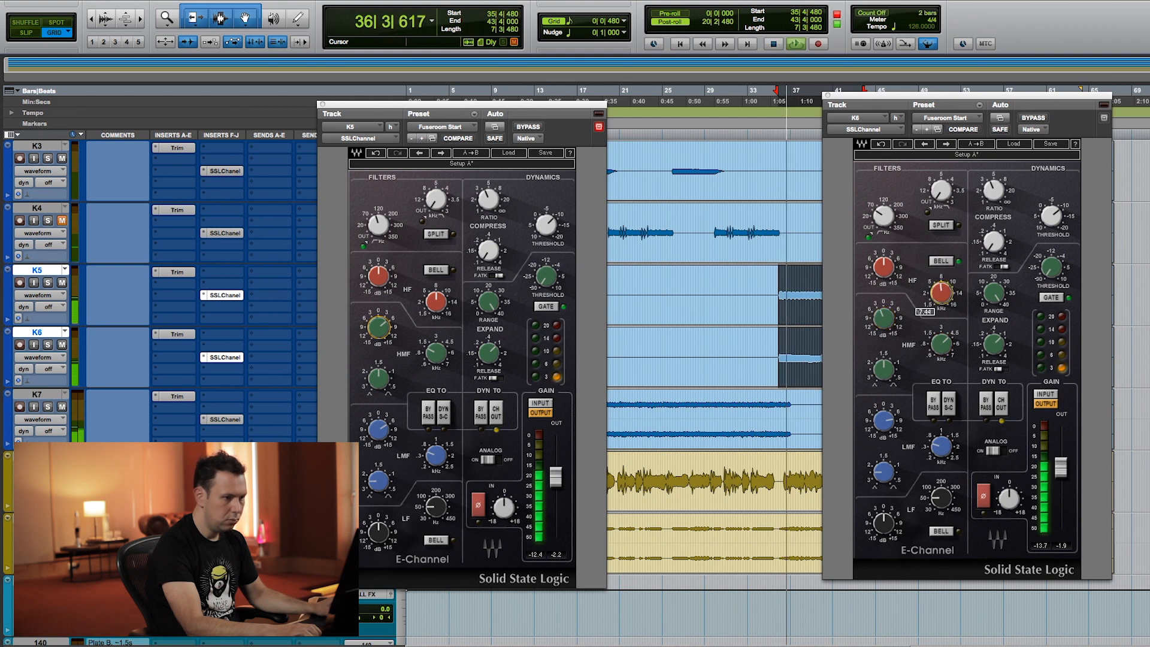
pyautogui.moveTo(941, 191); pyautogui.dragTo(941, 187)
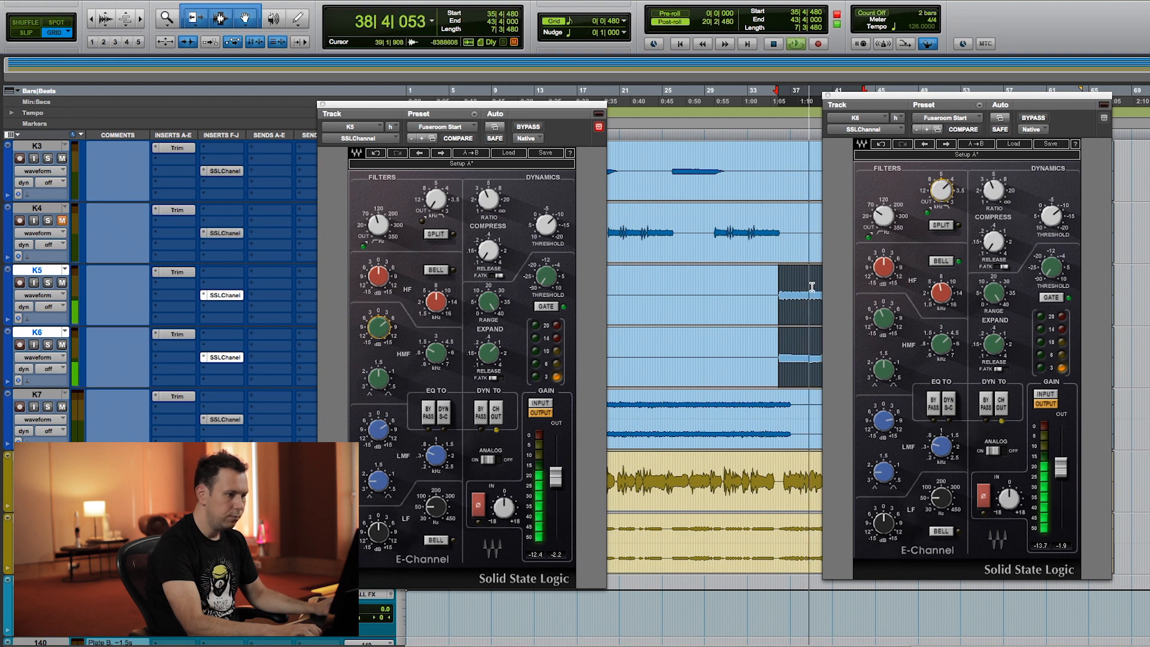
pyautogui.press('space')
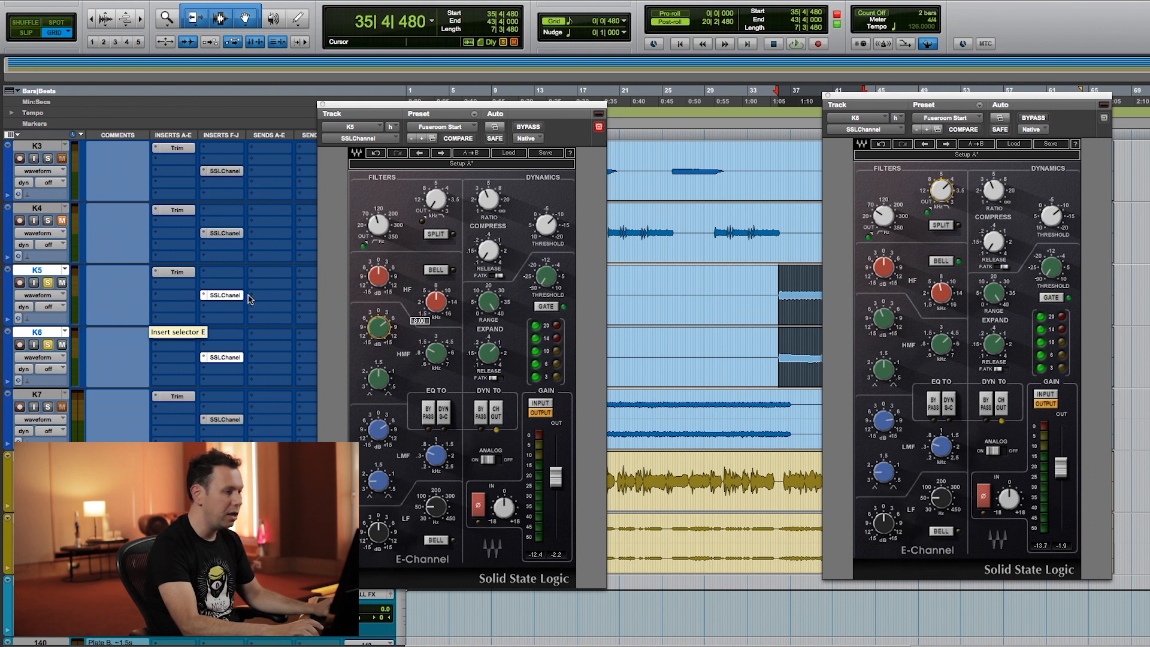
pyautogui.press('space')
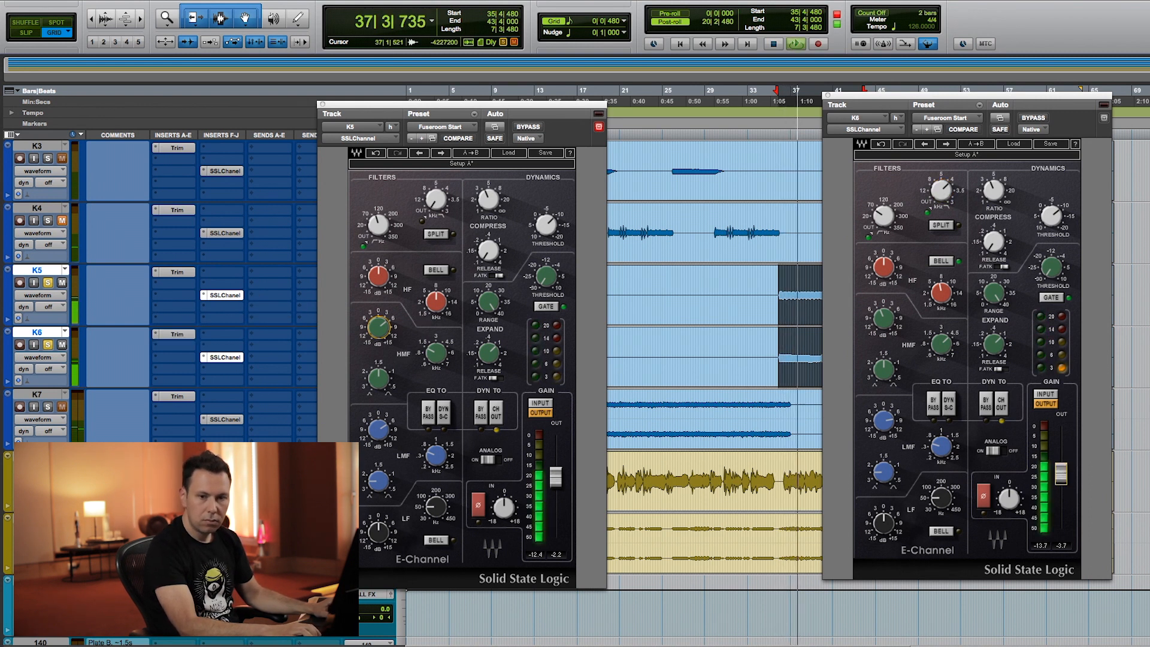
pyautogui.press('space')
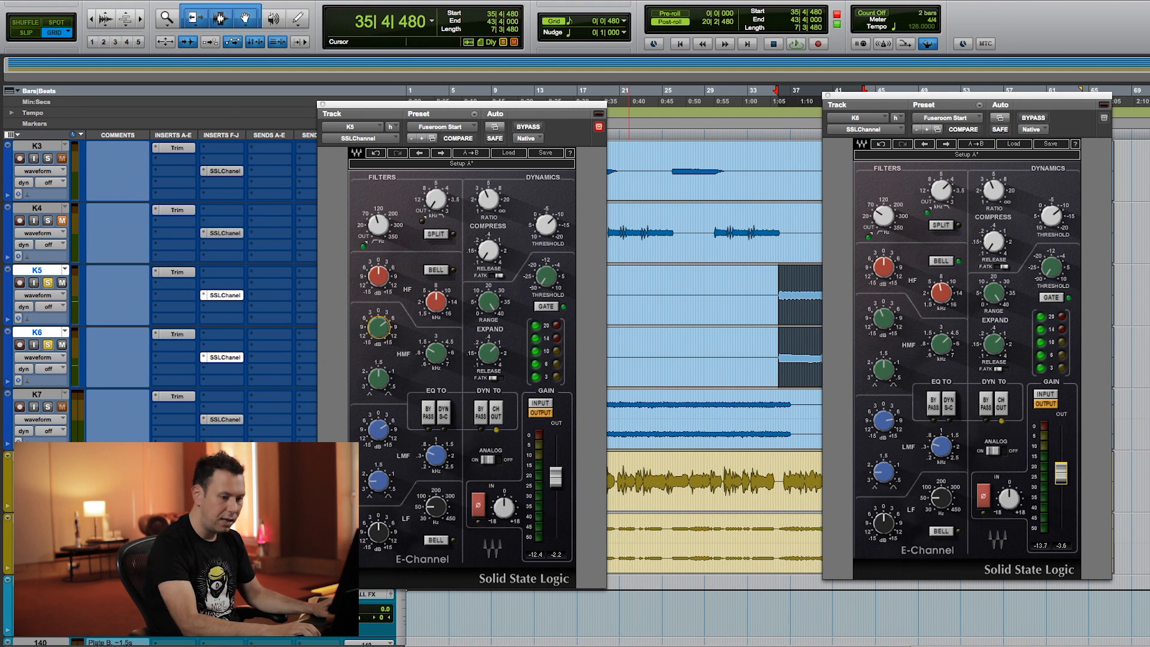
pyautogui.press('ctrl+alt+super+w')
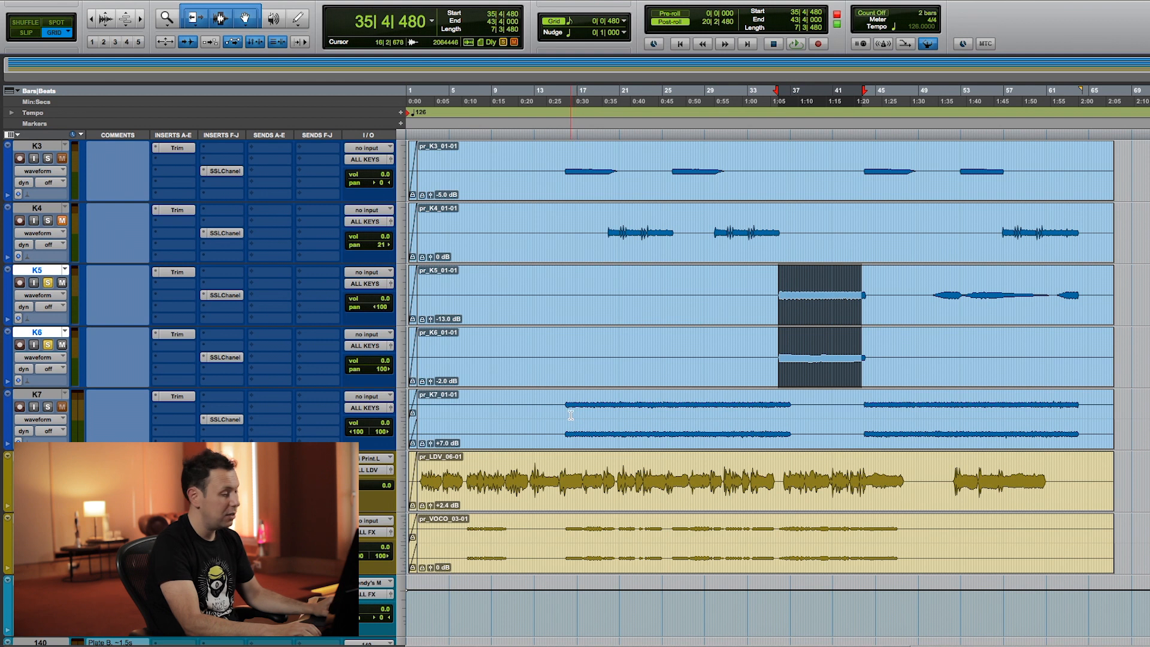
# Select the LDV passage from 52|3|480 to 60|3|480 and open the SHMC mastering compressor on MIX BUSS
pyautogui.scroll(-10, 571, 415)
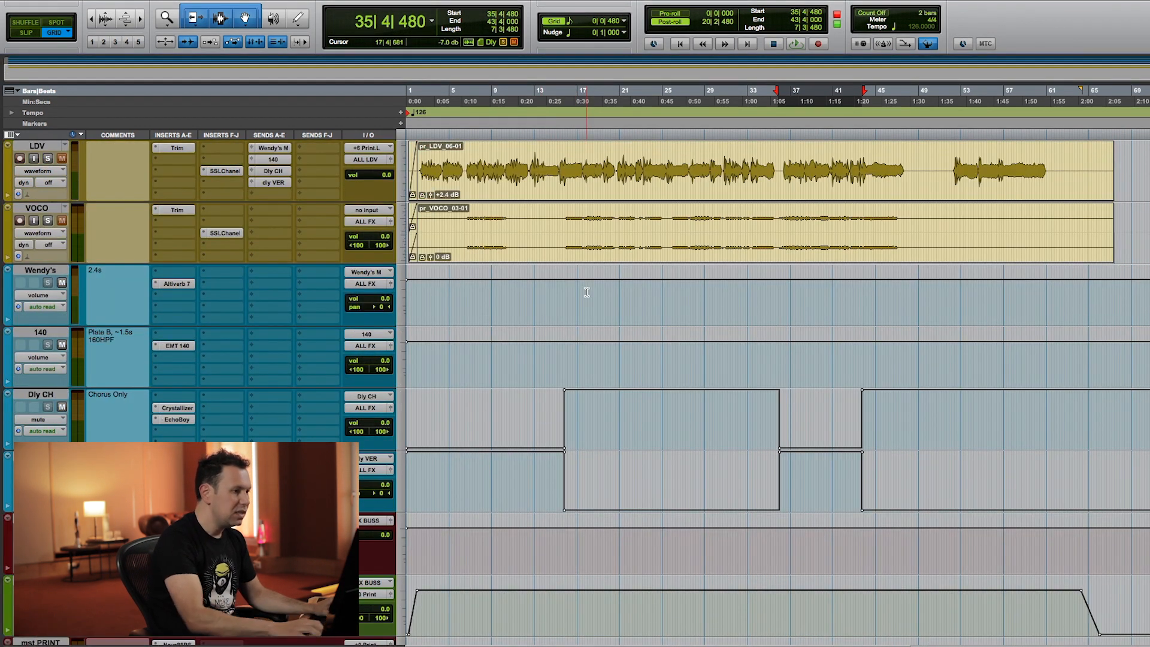
pyautogui.scroll(4, 570, 323)
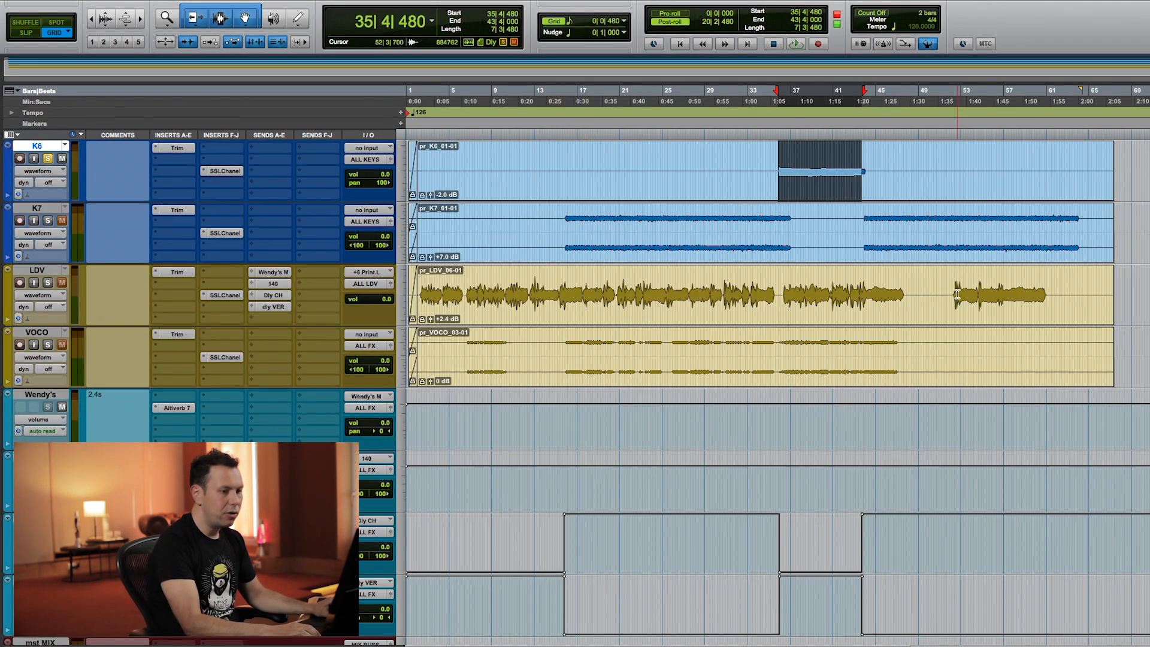
pyautogui.moveTo(958, 293); pyautogui.dragTo(1042, 294)
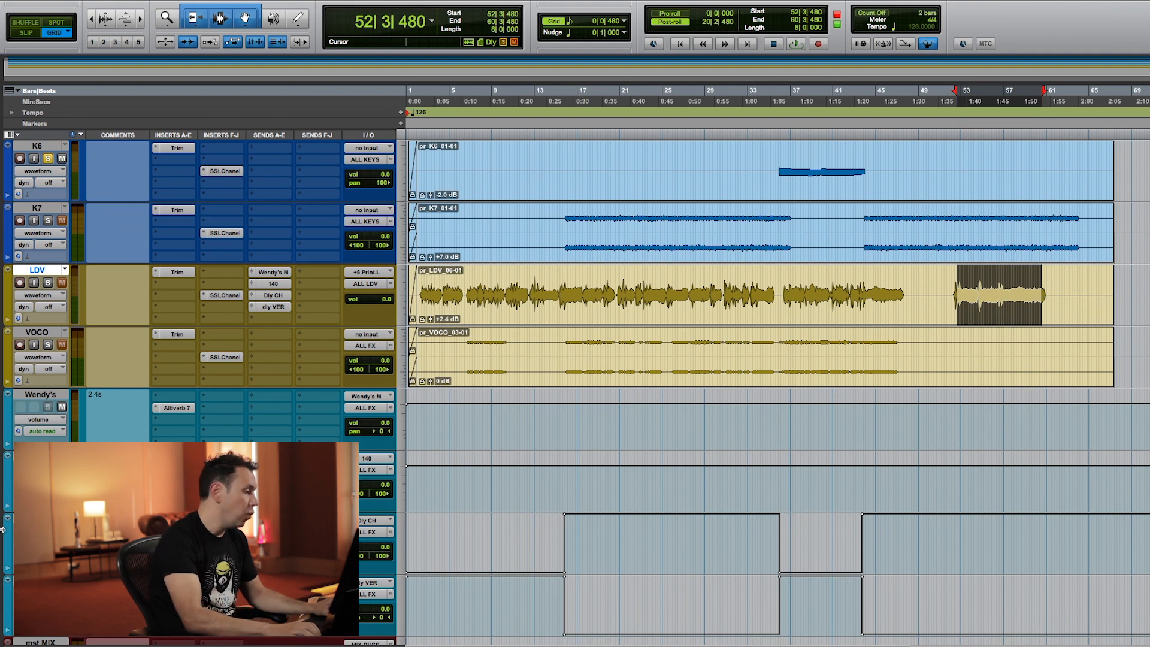
pyautogui.scroll(-10, 165, 388)
pyautogui.click(174, 396)
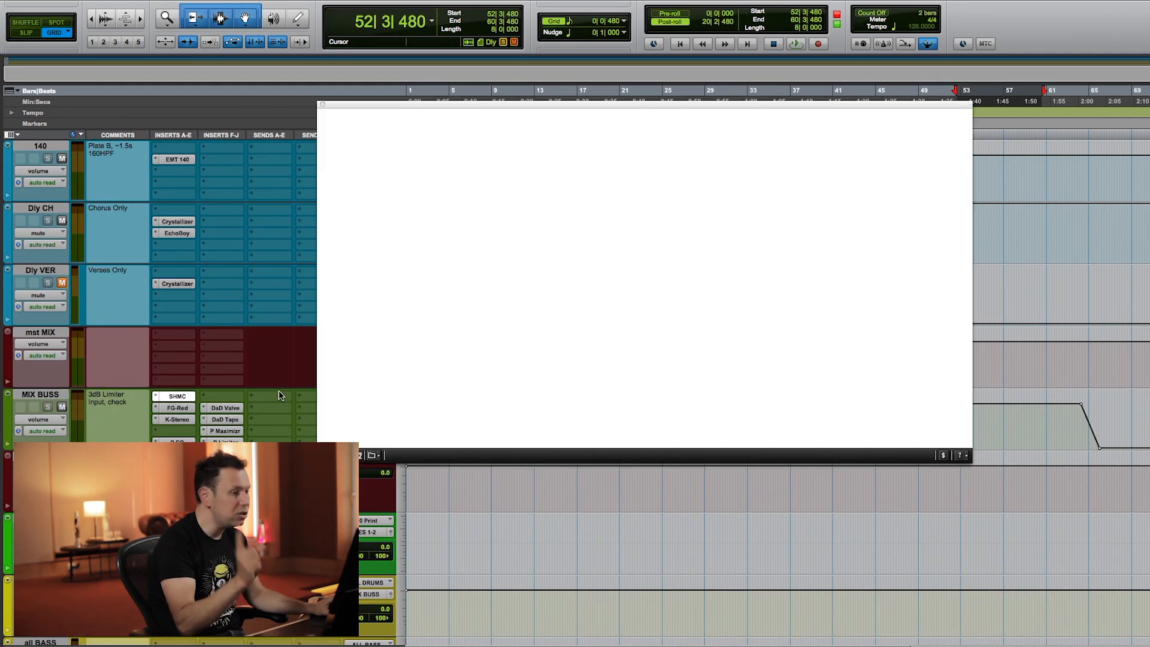
pyautogui.moveTo(565, 110); pyautogui.dragTo(715, 86)
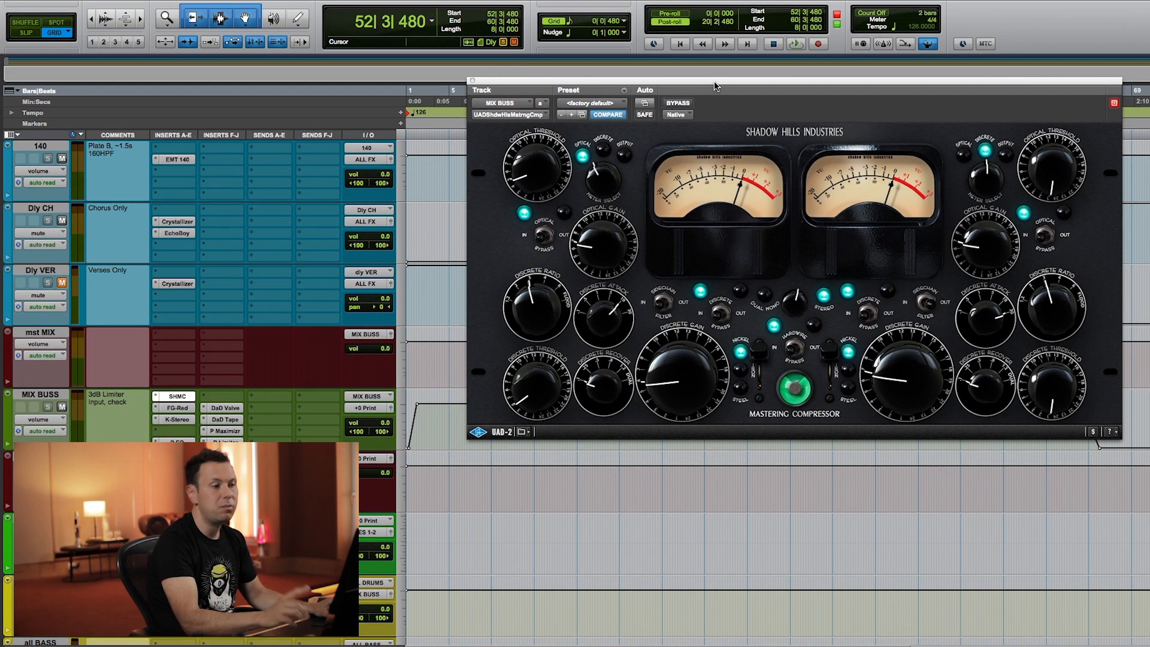
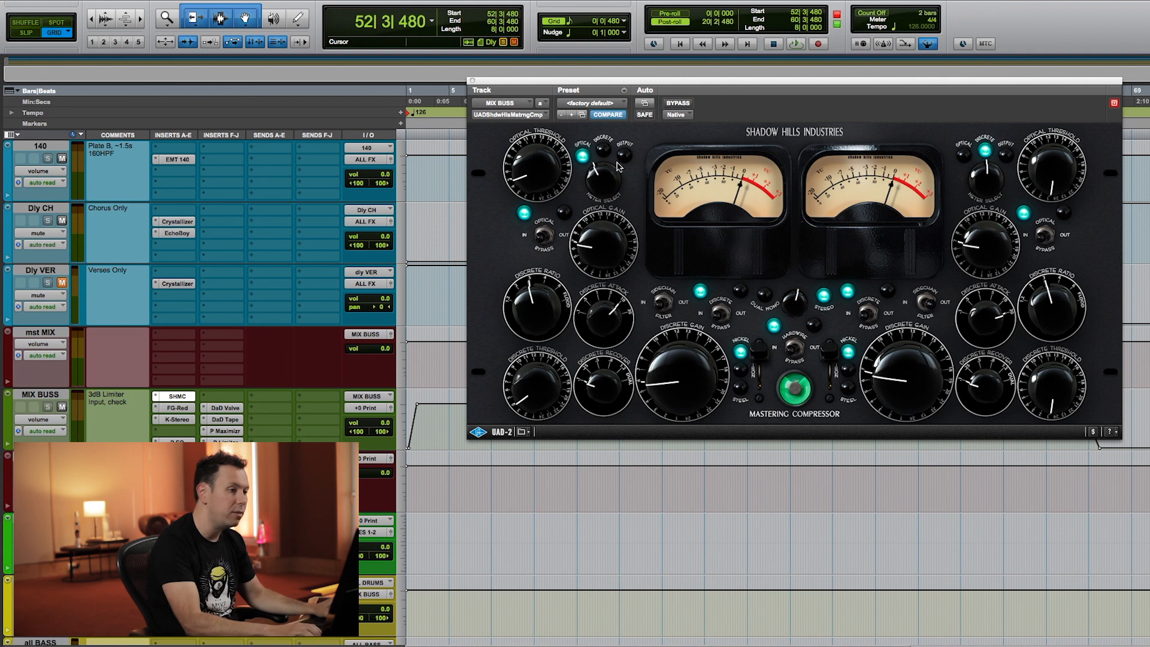
# Clear the solos on K5 and K6, play the passage and turn up the mix buss compressor's optical threshold
pyautogui.press('space')
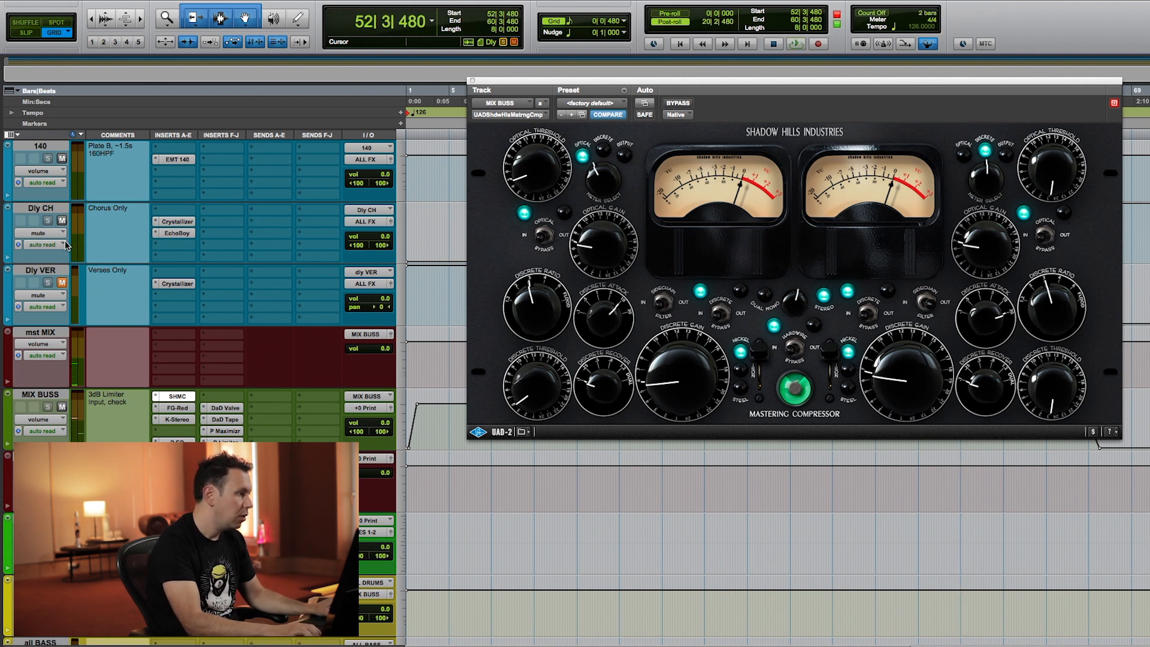
pyautogui.scroll(6, 67, 246)
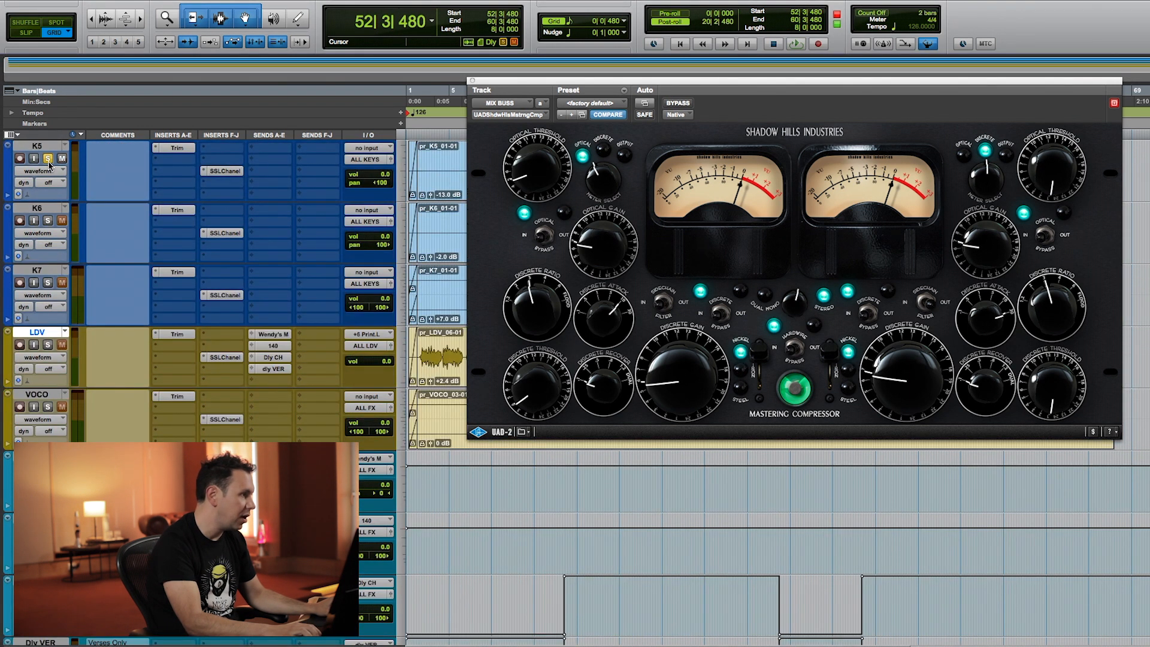
pyautogui.press('space')
pyautogui.moveTo(537, 83); pyautogui.dragTo(201, 140)
pyautogui.scroll(2, 304, 262)
pyautogui.moveTo(225, 212); pyautogui.dragTo(227, 207)
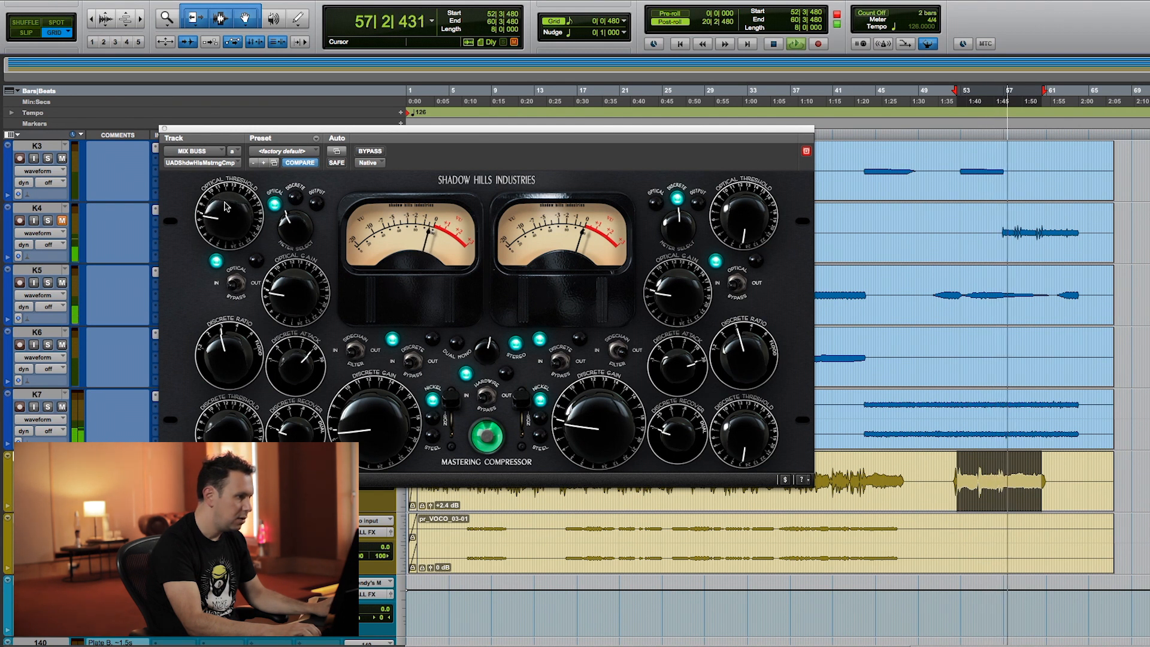
pyautogui.press('space')
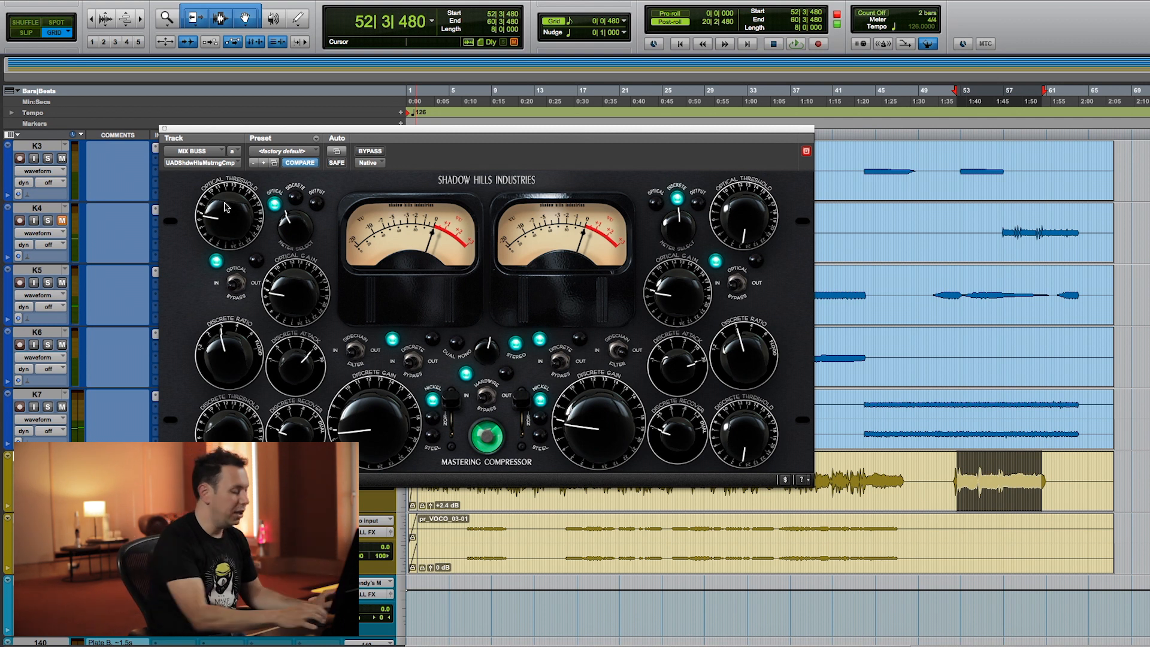
# Fine-tune the optical threshold with the keyboard inserts uncovered during playback, and close the mix buss compressor
pyautogui.moveTo(393, 133); pyautogui.dragTo(553, 147)
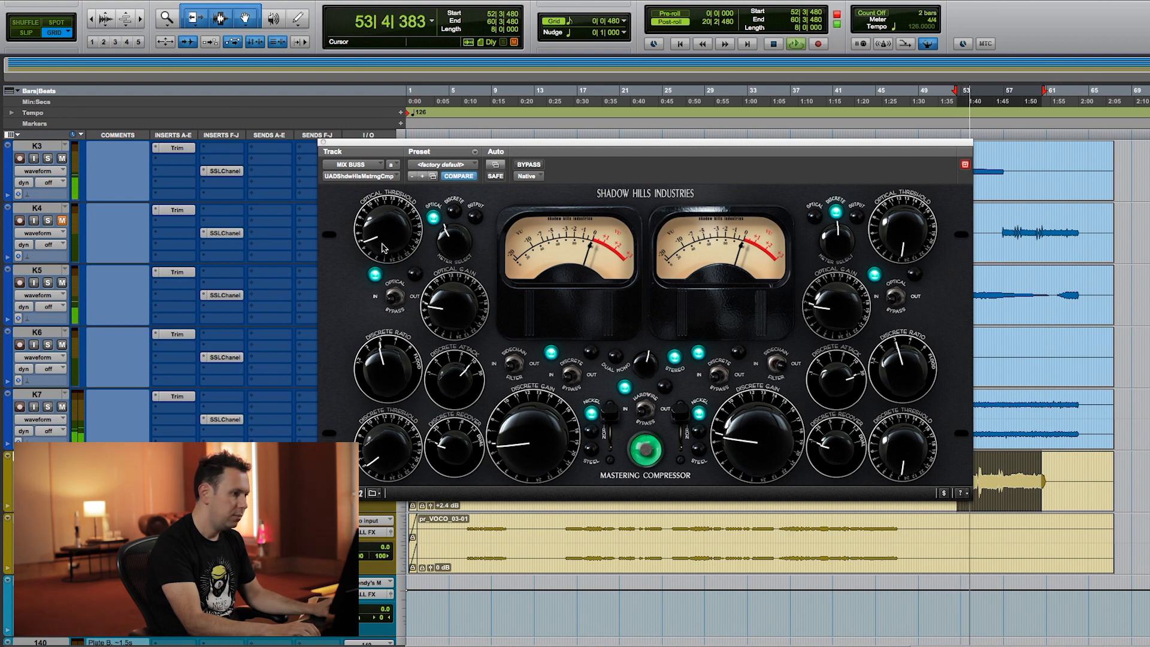
pyautogui.moveTo(381, 244); pyautogui.dragTo(381, 232)
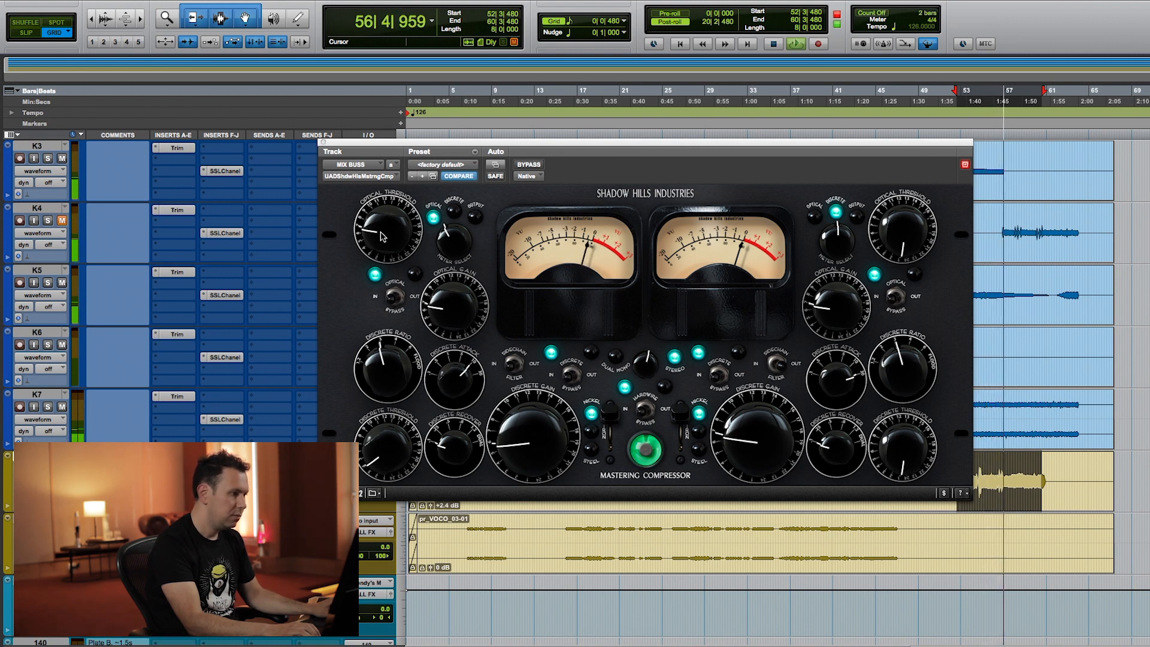
pyautogui.moveTo(381, 232); pyautogui.dragTo(381, 240)
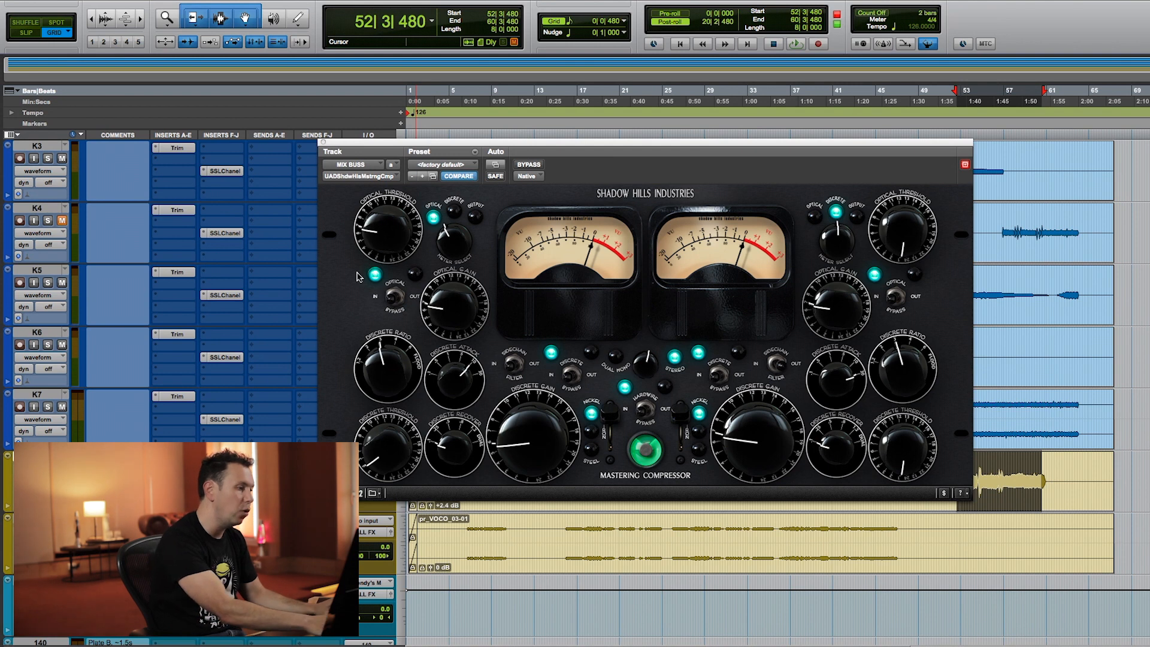
pyautogui.press('super+w')
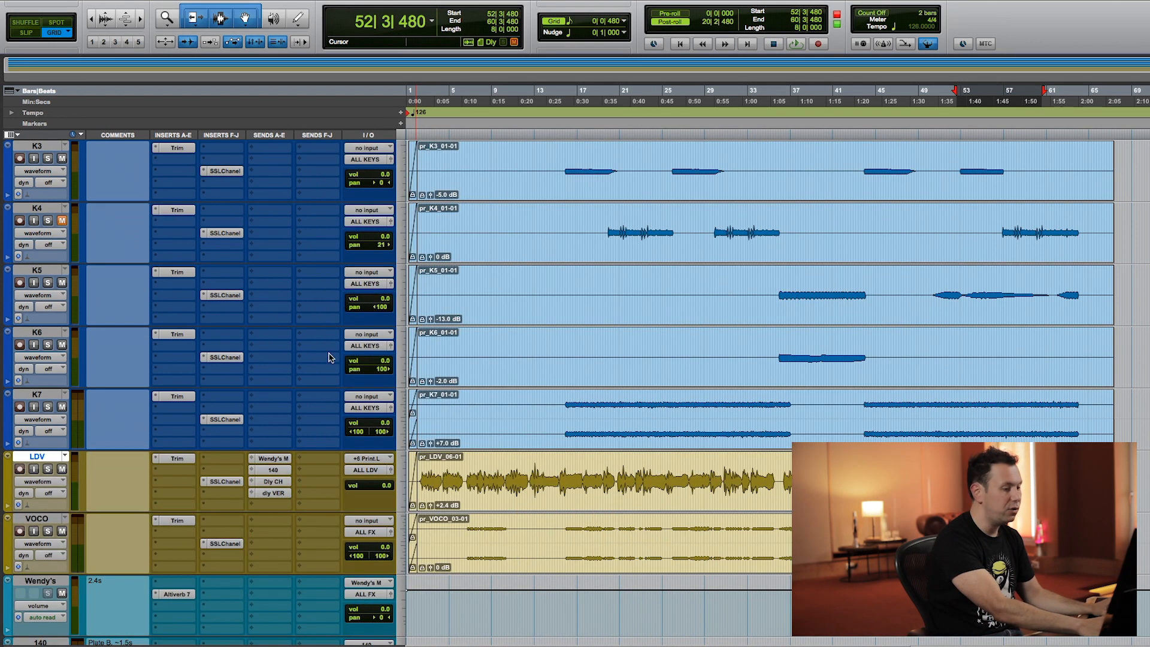
# Play the K4 passage from 19|4|480 to 26|1|000, boost its HMF and LMF gains and adjust the HMF frequency
pyautogui.scroll(-4, 547, 321)
pyautogui.scroll(-4, 526, 328)
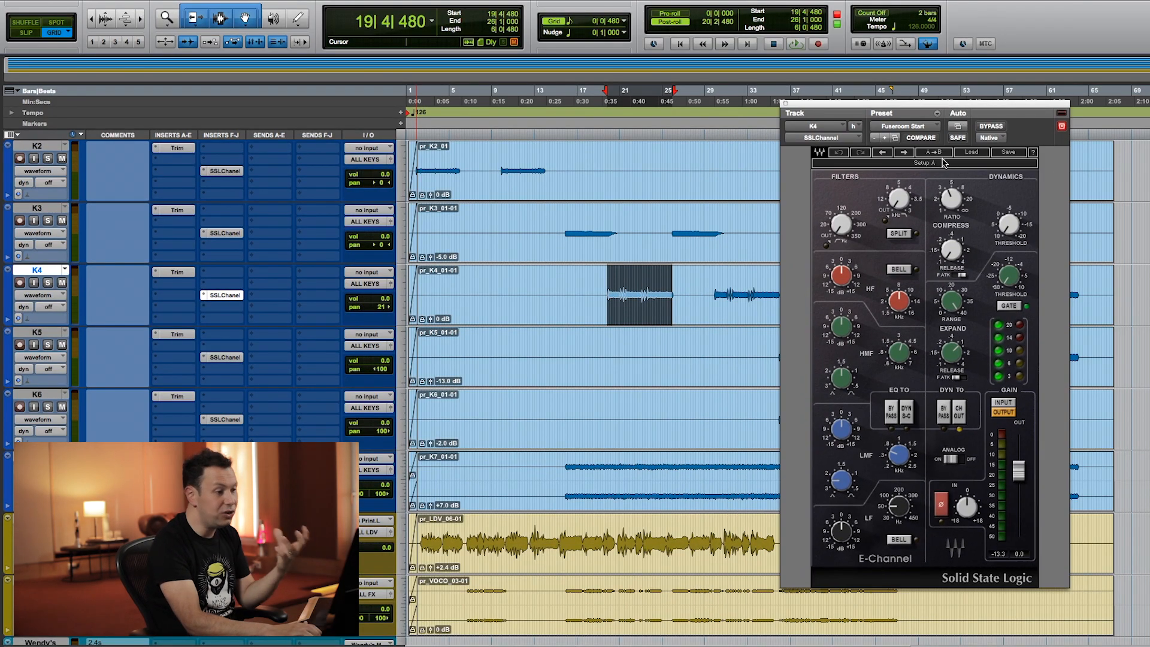
pyautogui.press('space')
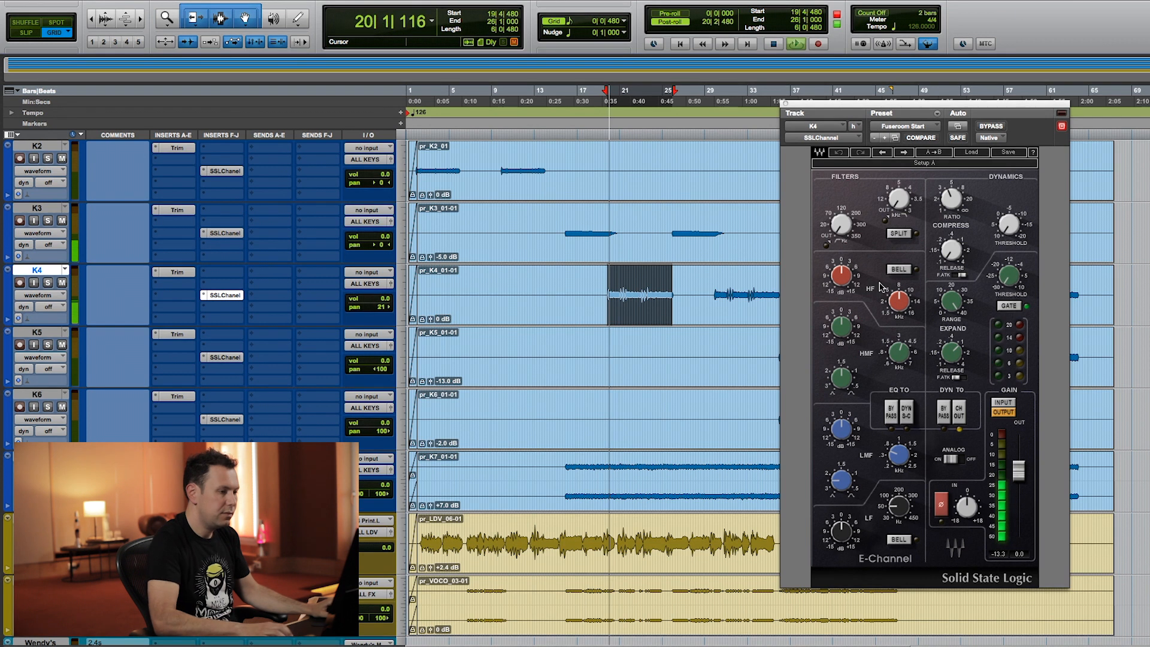
pyautogui.moveTo(841, 327); pyautogui.dragTo(841, 323)
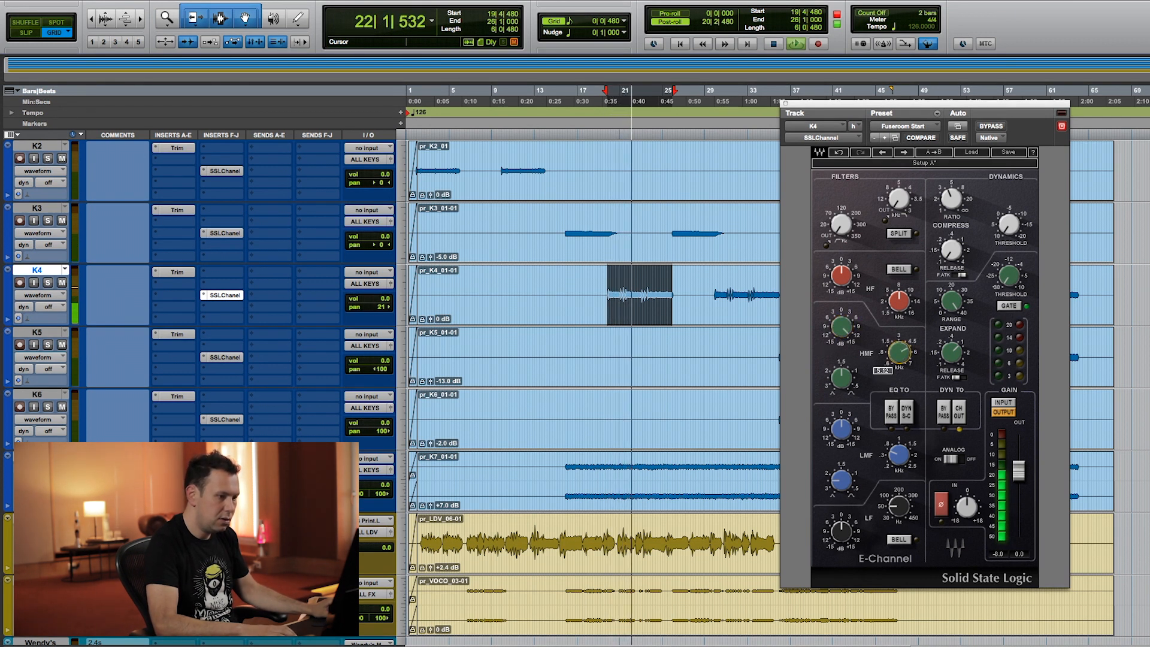
pyautogui.moveTo(841, 327)
pyautogui.mouseDown()
pyautogui.moveTo(841, 343)
pyautogui.moveTo(899, 339)
pyautogui.moveTo(899, 348)
pyautogui.moveTo(841, 318)
pyautogui.mouseUp()
pyautogui.moveTo(898, 355); pyautogui.dragTo(898, 358)
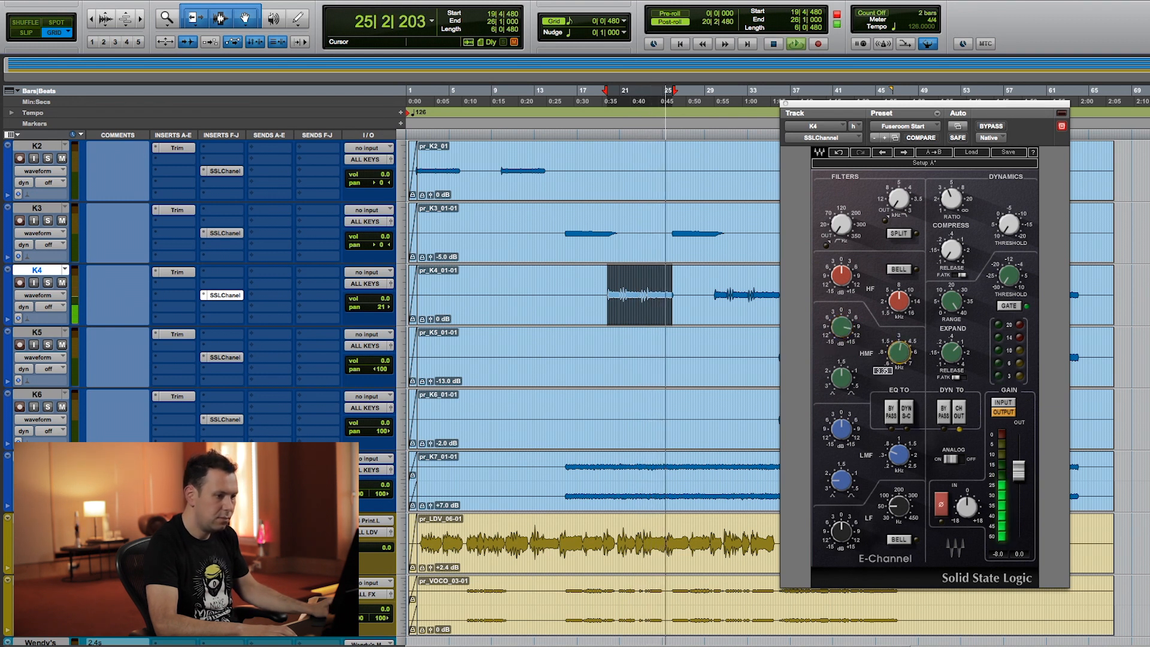
pyautogui.click(841, 430)
pyautogui.moveTo(841, 429); pyautogui.dragTo(841, 411)
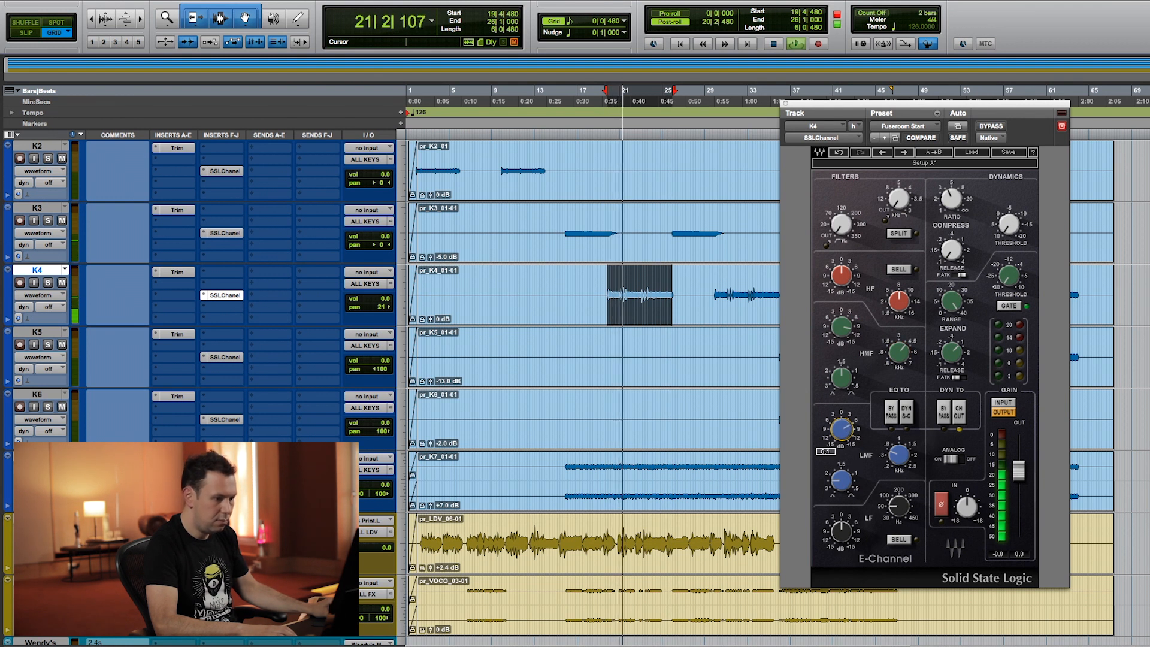
# Try an LF gain change and a high-pass filter on K4, and reset both controls
pyautogui.moveTo(841, 532); pyautogui.dragTo(842, 529)
pyautogui.moveTo(841, 225); pyautogui.dragTo(841, 215)
pyautogui.keyDown('alt'); pyautogui.click(845, 536); pyautogui.keyUp('alt')
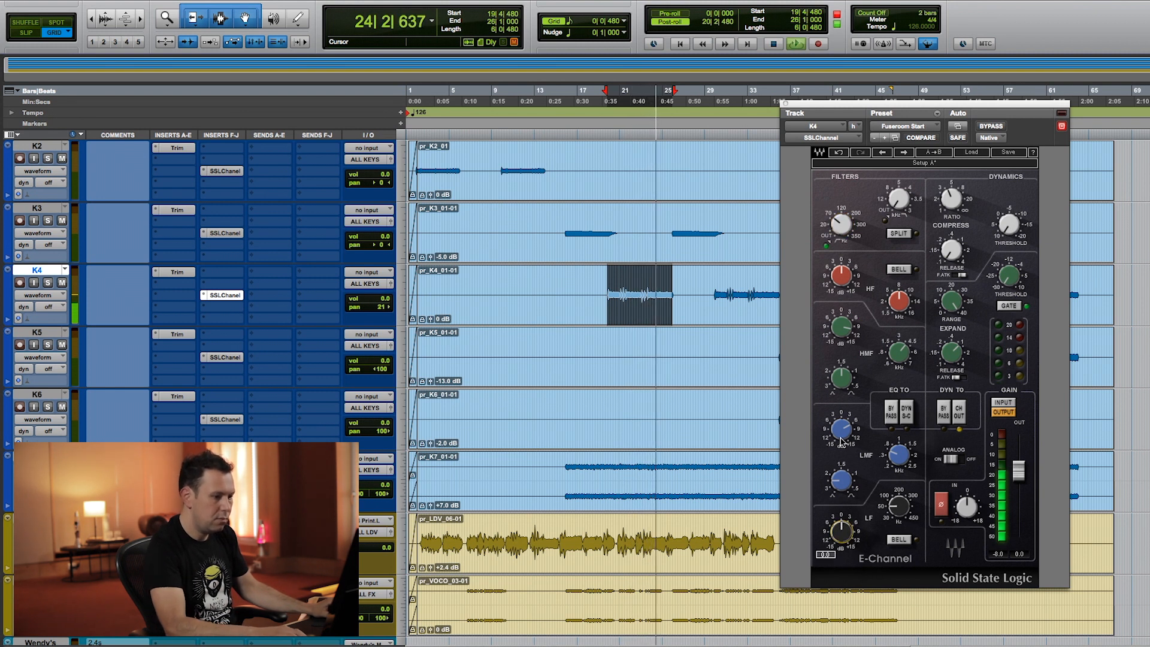
pyautogui.keyDown('alt'); pyautogui.click(841, 225); pyautogui.keyUp('alt')
# Adjust K4's compressor threshold, raise its output fader to 0.5 dB, stop playback and close the channel strip
pyautogui.moveTo(1010, 225); pyautogui.dragTo(1010, 239)
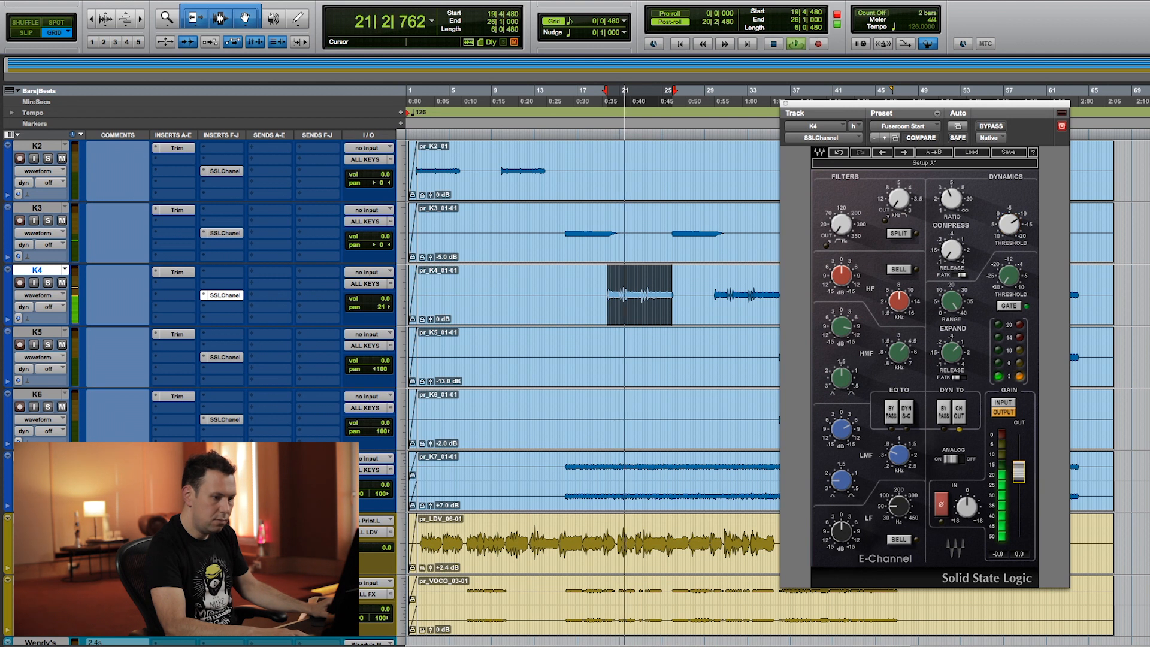
pyautogui.moveTo(1013, 469); pyautogui.dragTo(1013, 467)
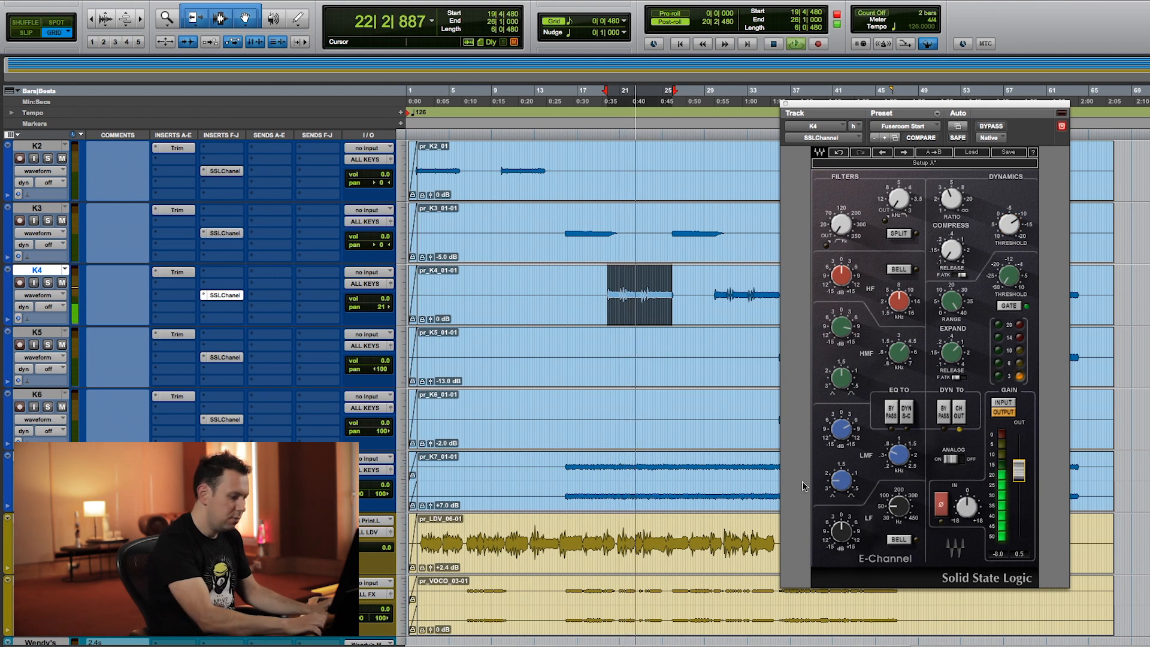
pyautogui.press('space')
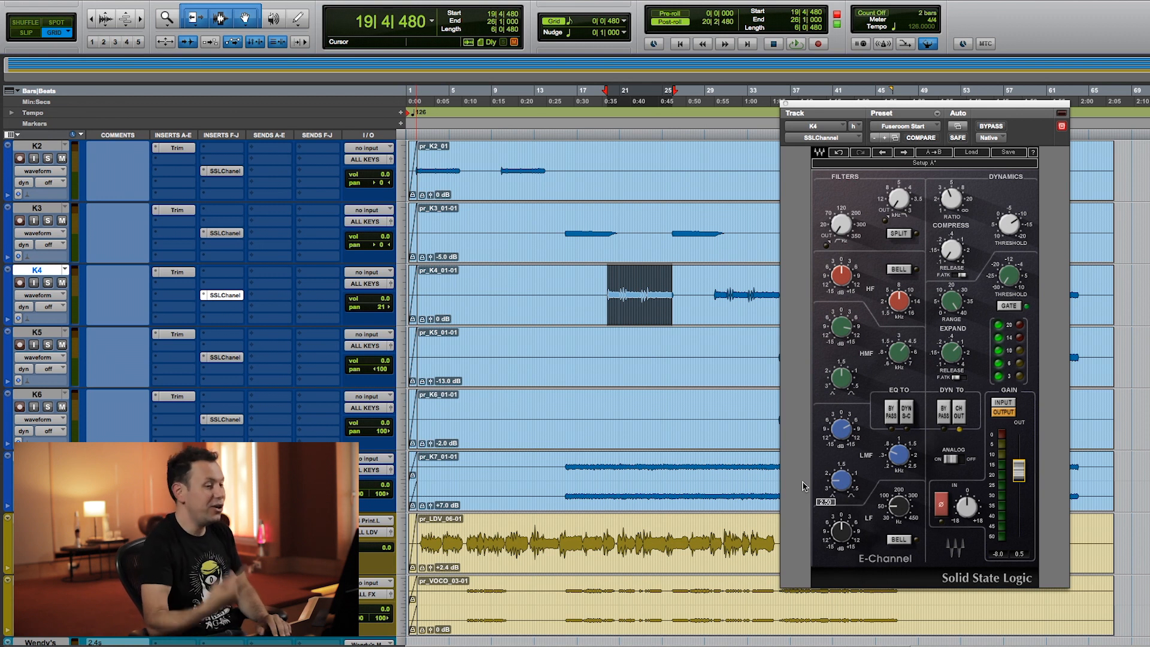
pyautogui.press('super+w')
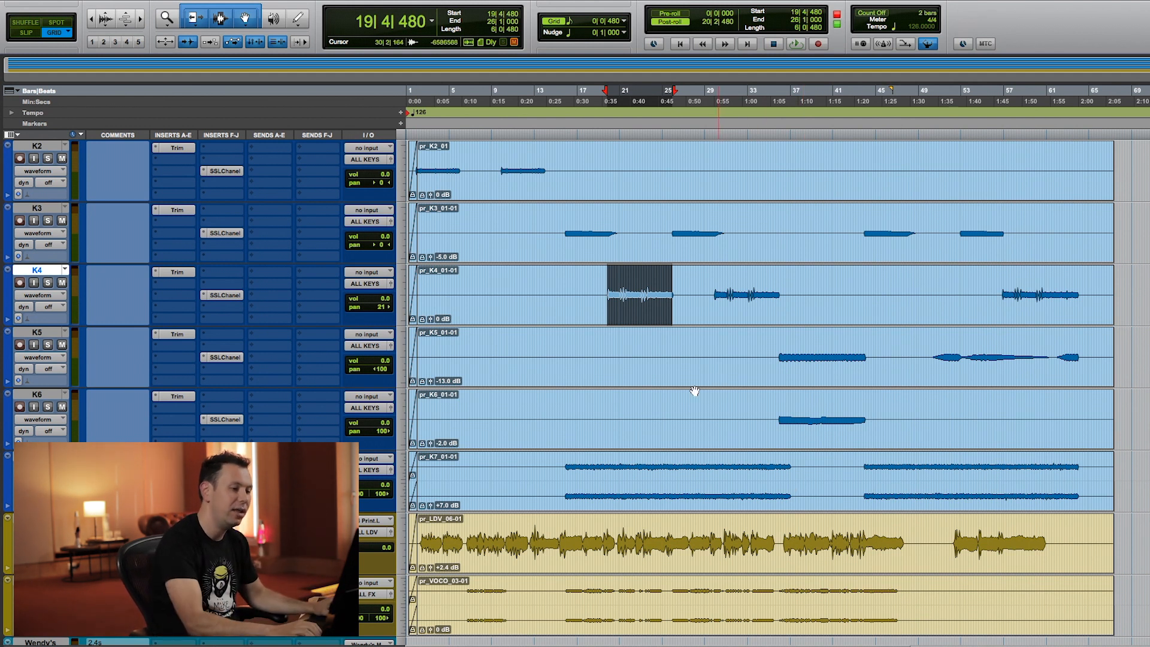
# Look over the session's tracks, select the whole VOCO clip from 1|2|000 to 67|2|533 and return to the effects and MIX BUSS tracks
pyautogui.scroll(15, 695, 391)
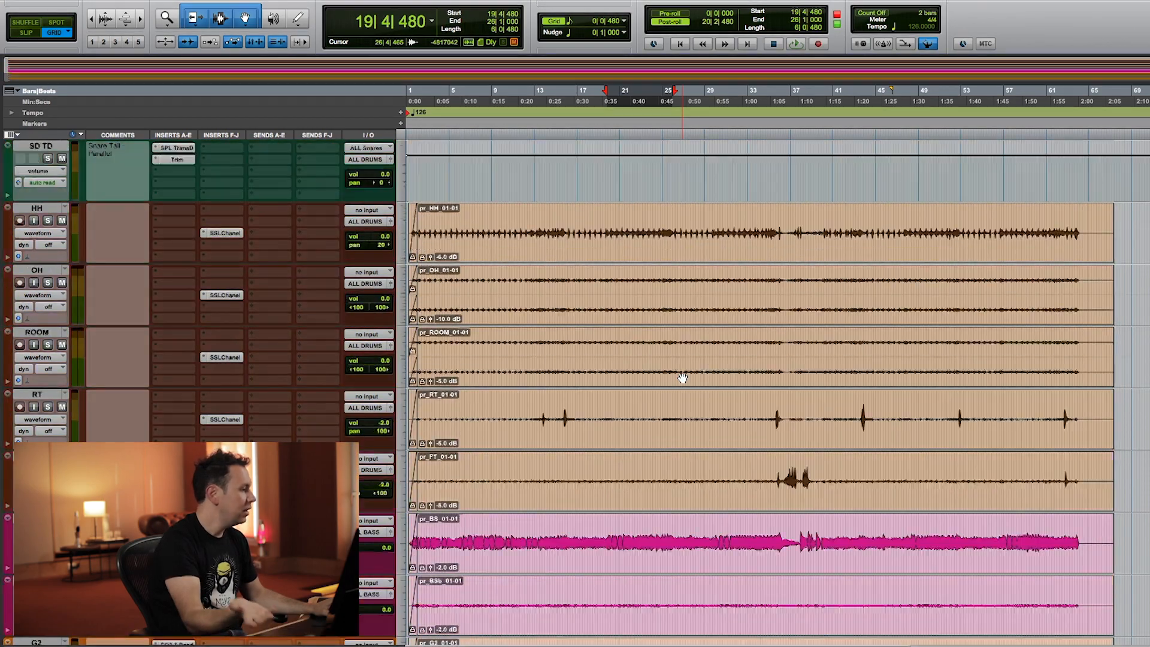
pyautogui.scroll(5, 683, 378)
pyautogui.scroll(-20, 682, 376)
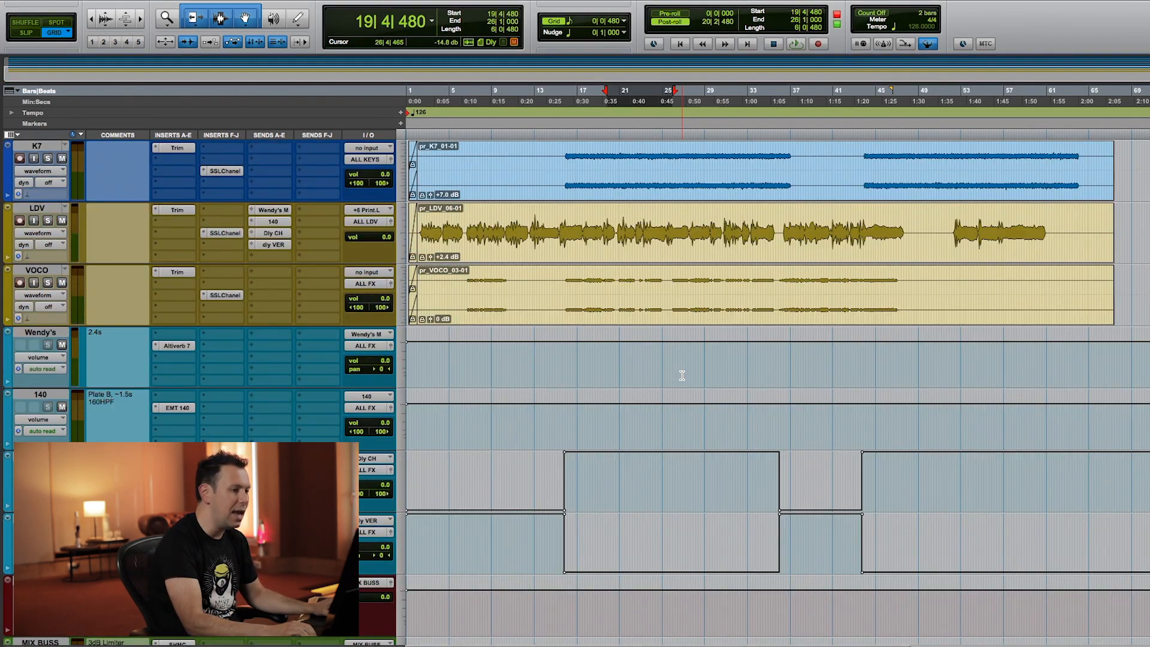
pyautogui.click(677, 318)
pyautogui.scroll(-5, 642, 381)
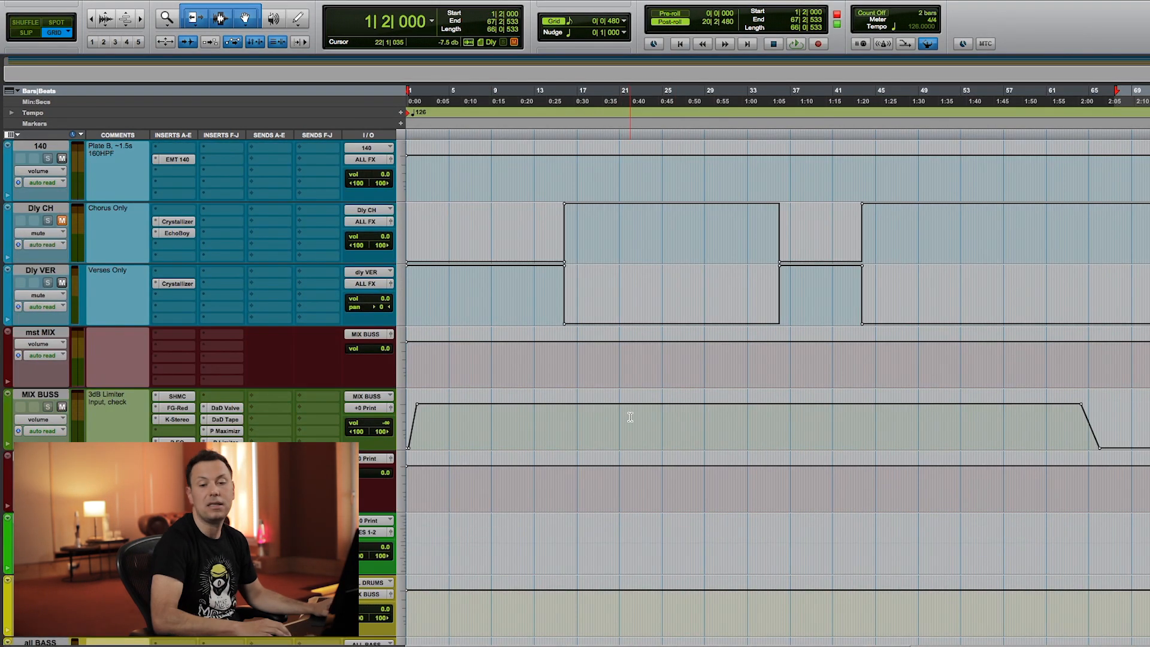